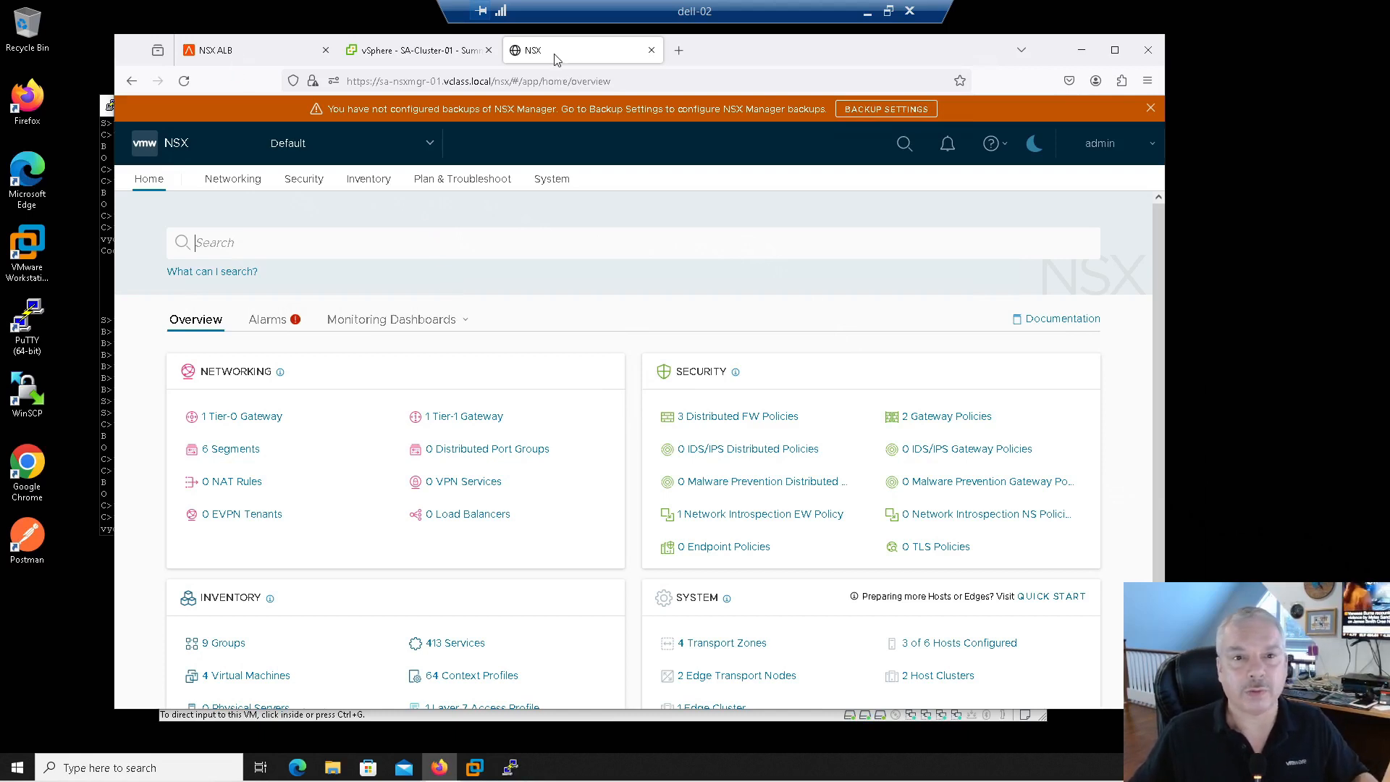
# Open the Network Topology view and zoom in on T1-GW-01 and its segments
pyautogui.click(230, 179)
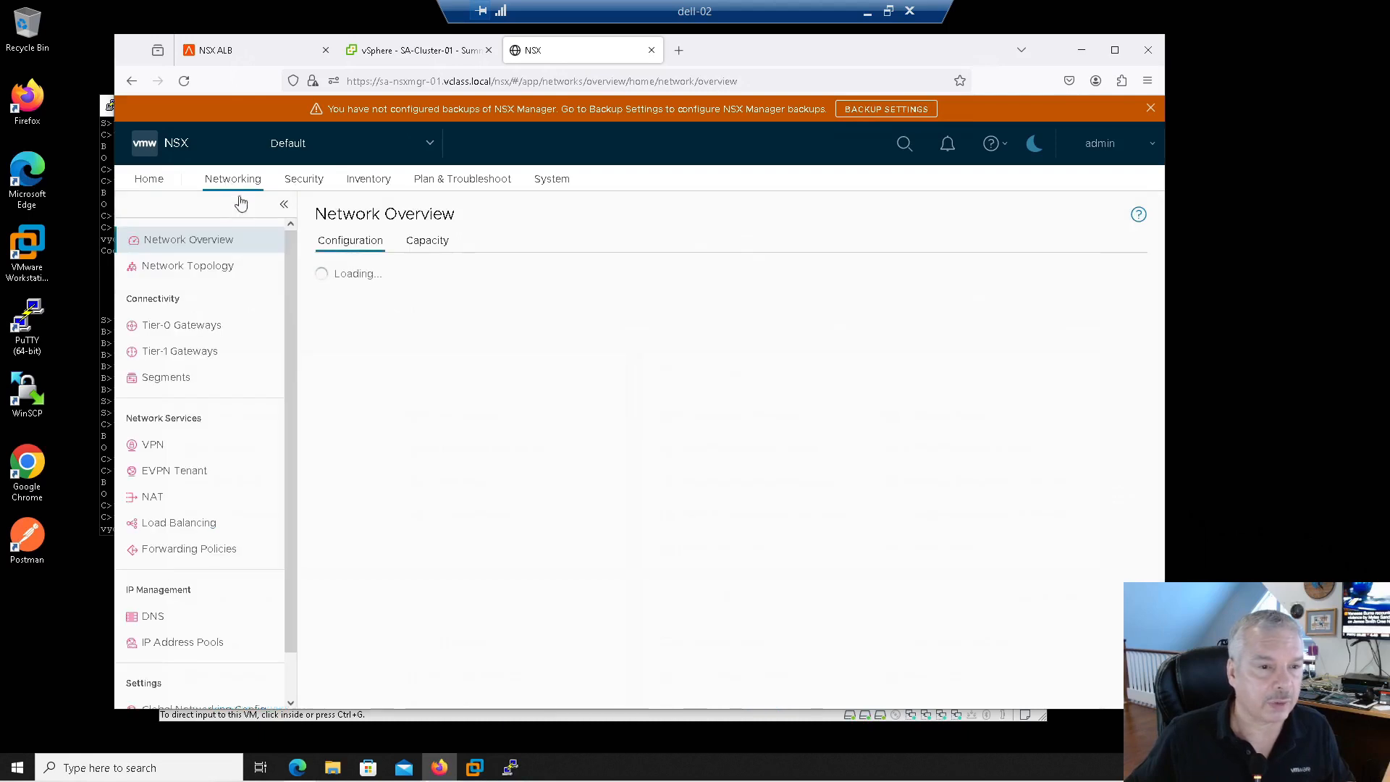
pyautogui.click(230, 272)
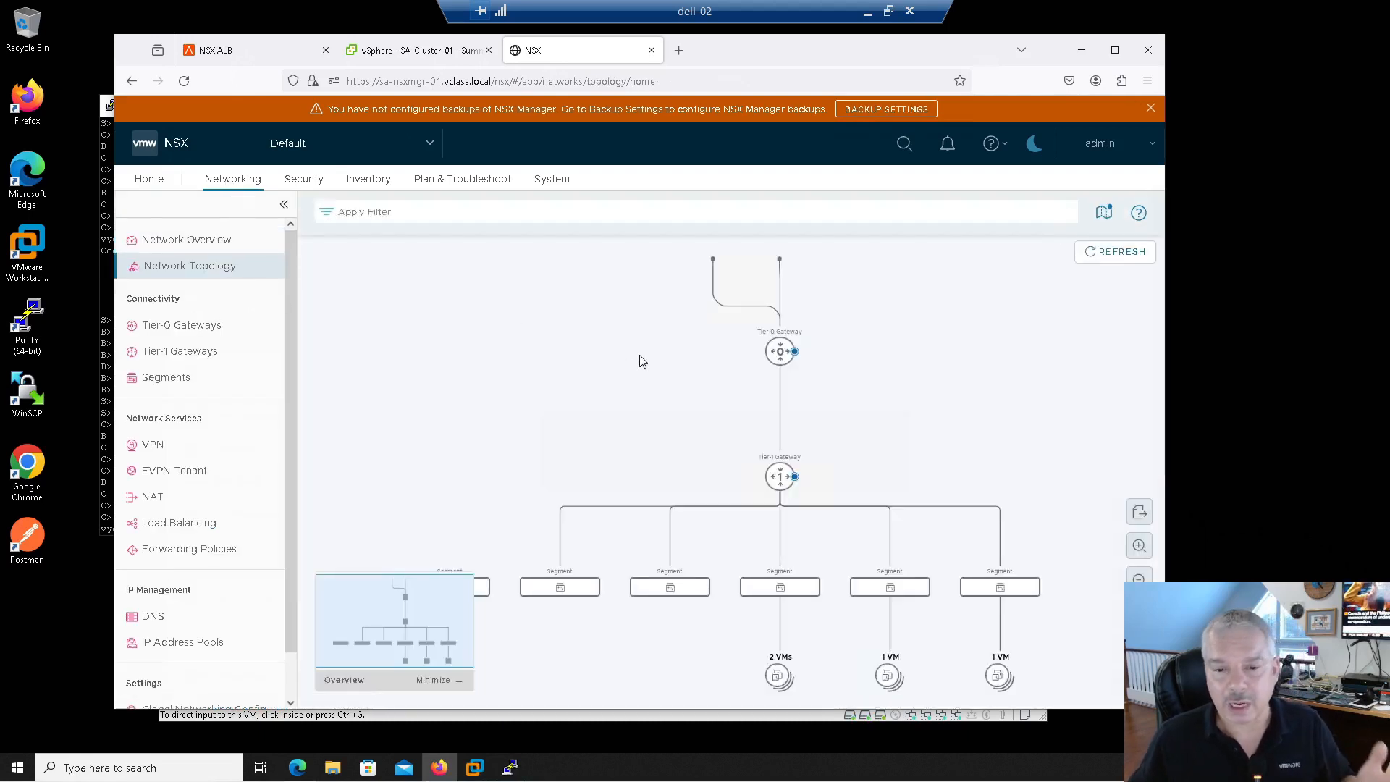
pyautogui.moveTo(732, 435); pyautogui.dragTo(670, 352)
pyautogui.scroll(3, 707, 400)
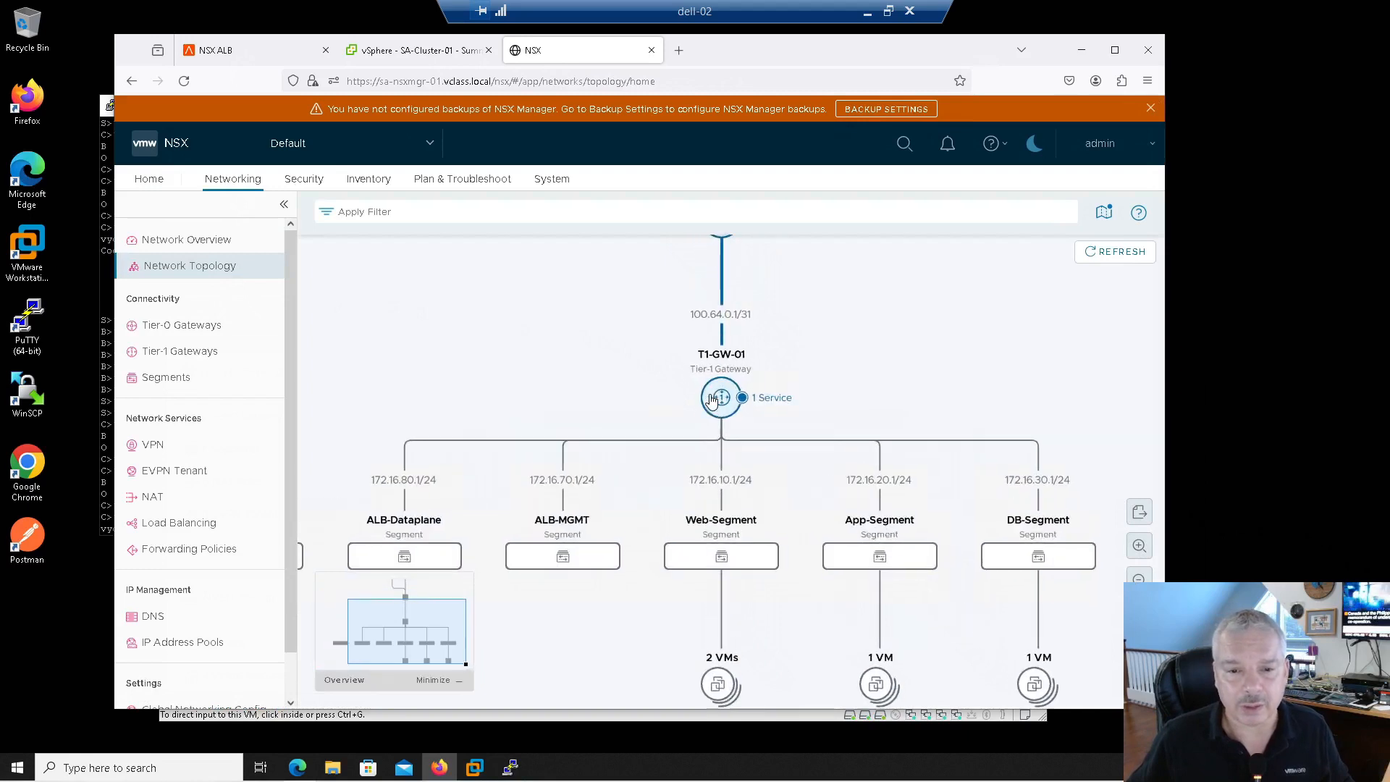
pyautogui.scroll(1, 712, 400)
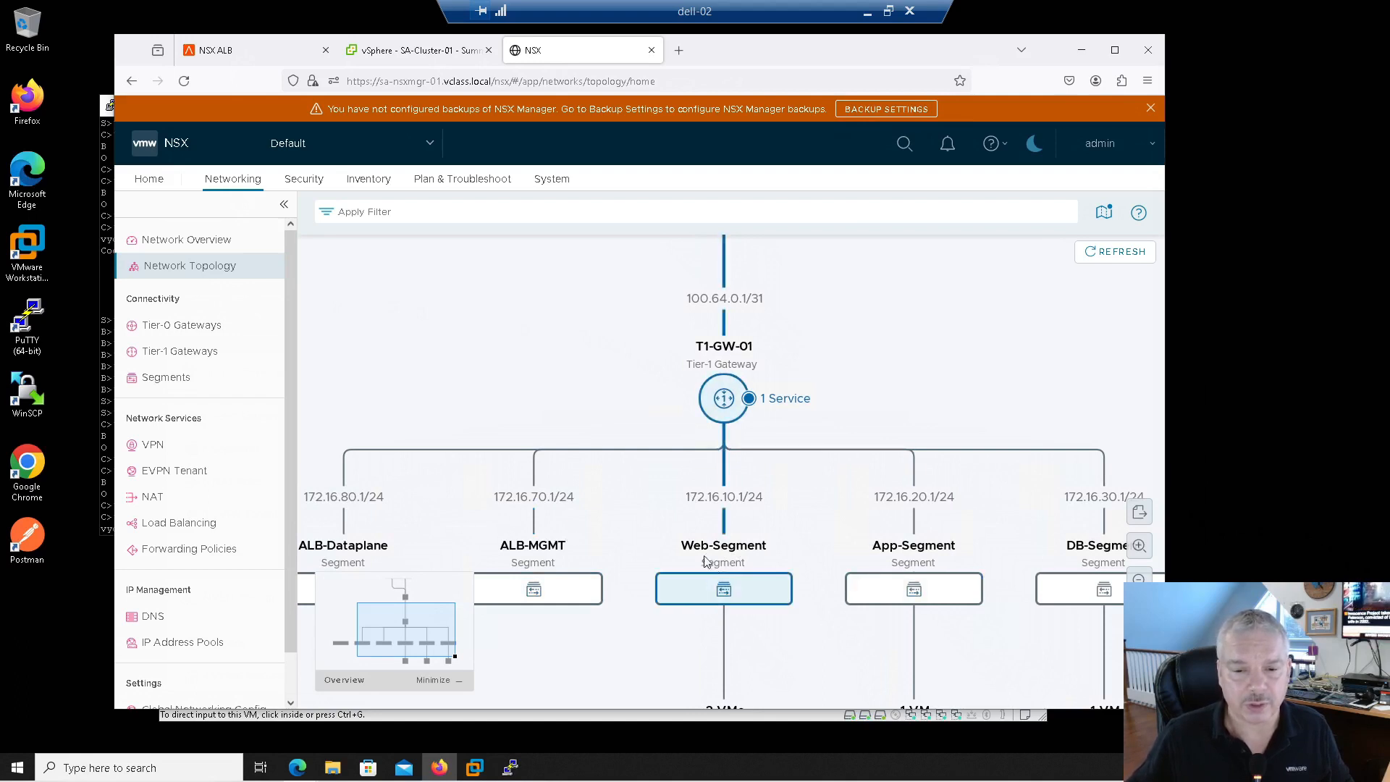
pyautogui.scroll(-3, 768, 492)
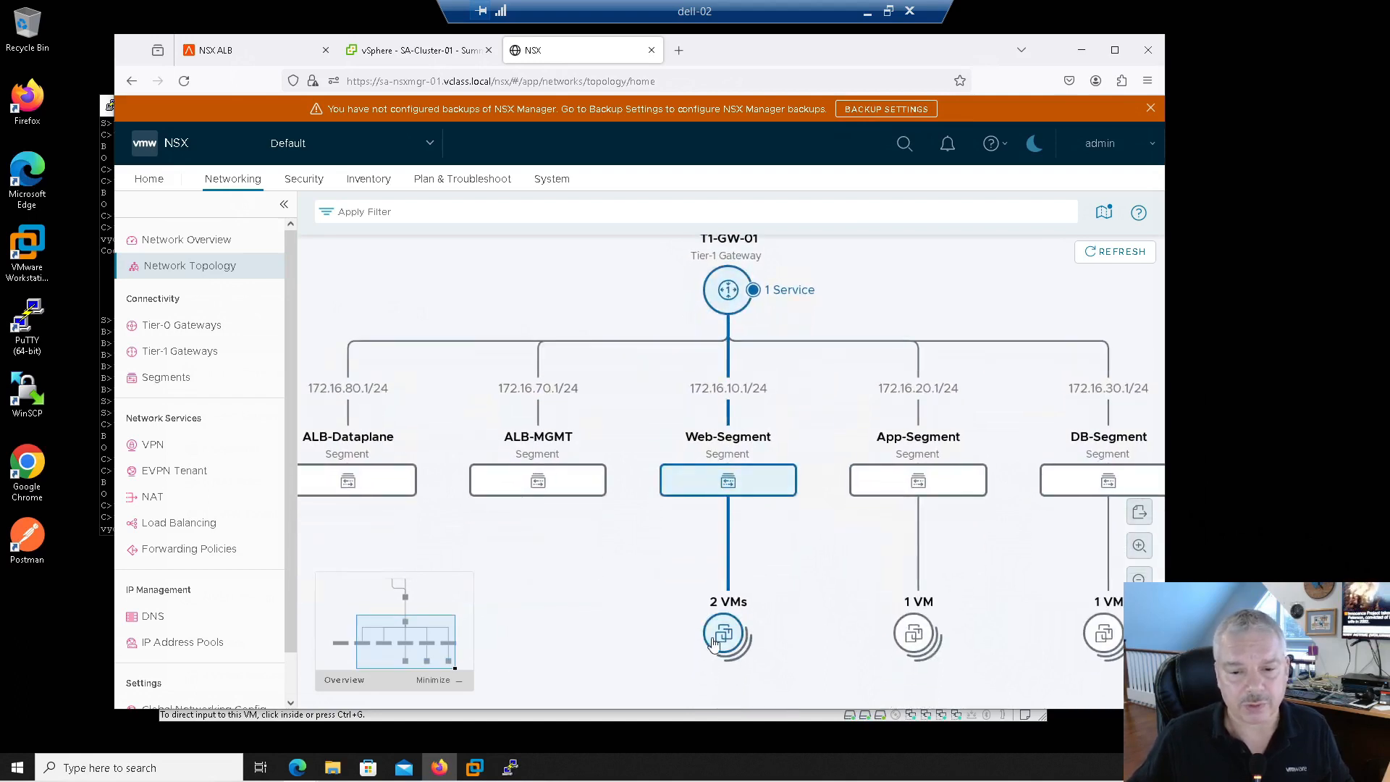
pyautogui.scroll(2, 719, 639)
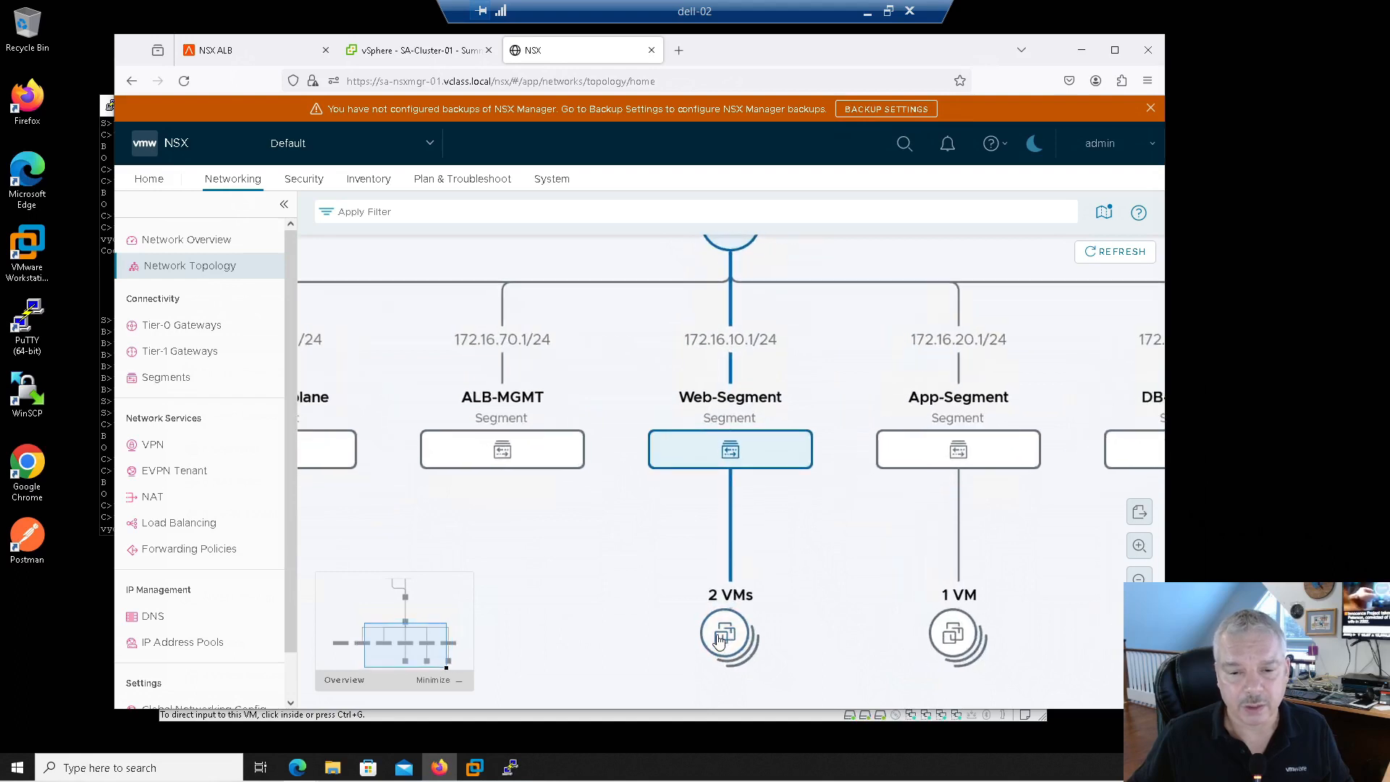
pyautogui.moveTo(726, 639); pyautogui.dragTo(727, 520)
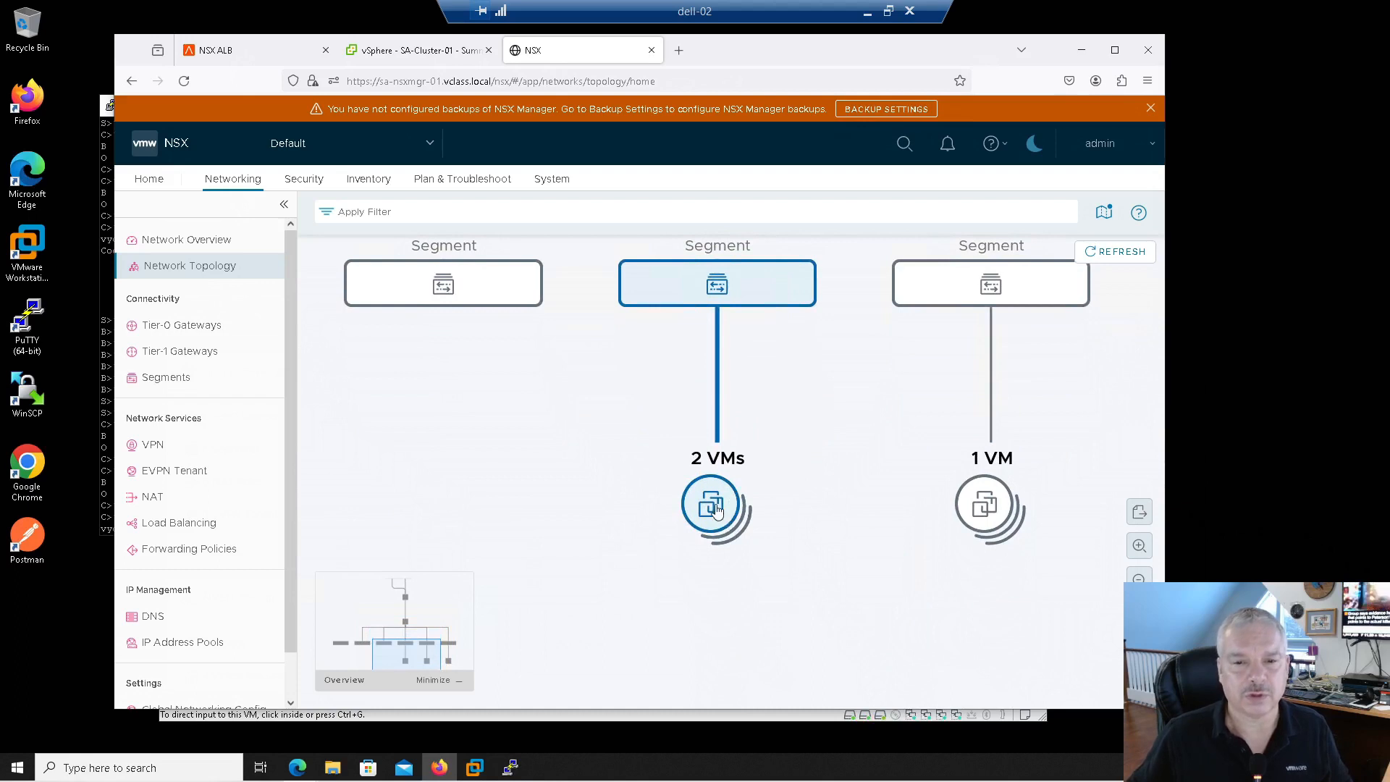
# Expand Web-Segment's 2 VMs node to reveal T1-Web-01 and T1-Web-02, then switch to the ALB console
pyautogui.click(714, 509)
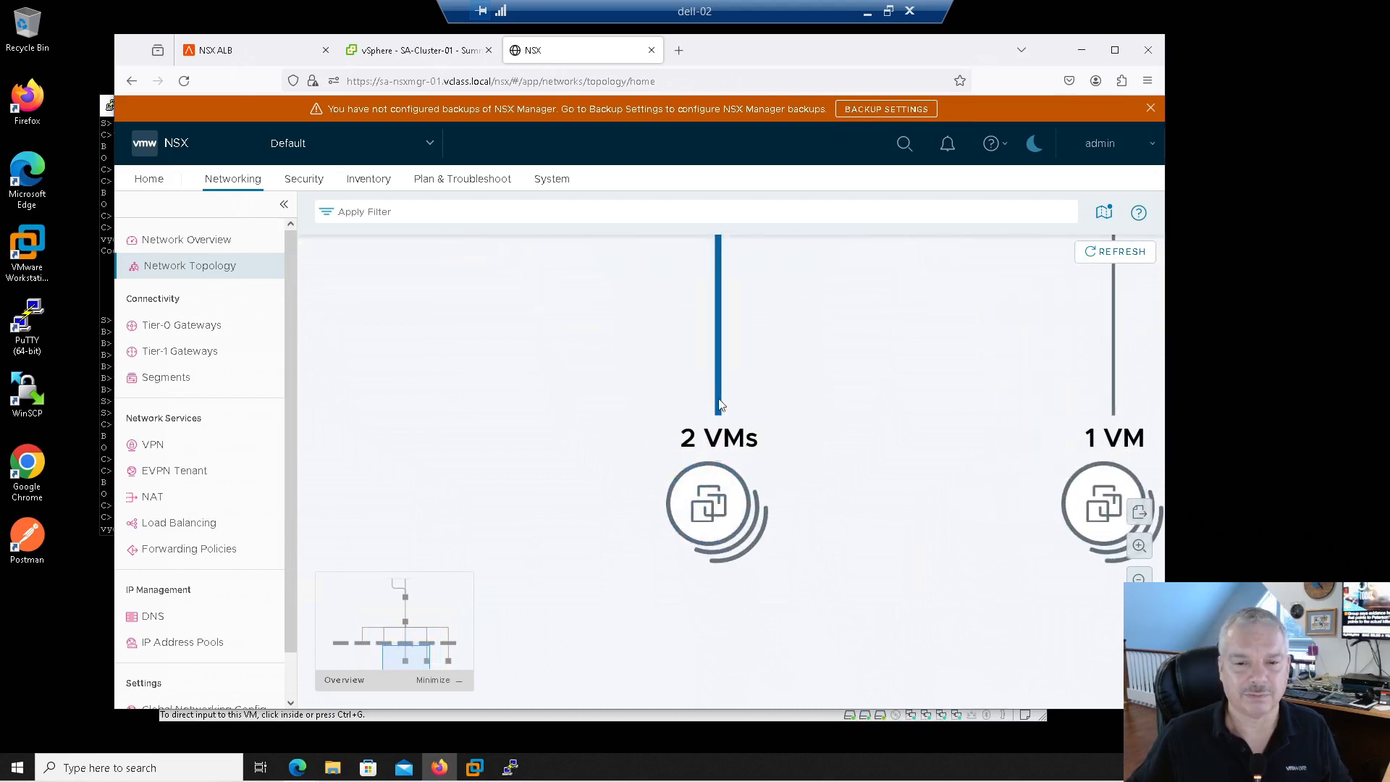
pyautogui.scroll(-5, 678, 414)
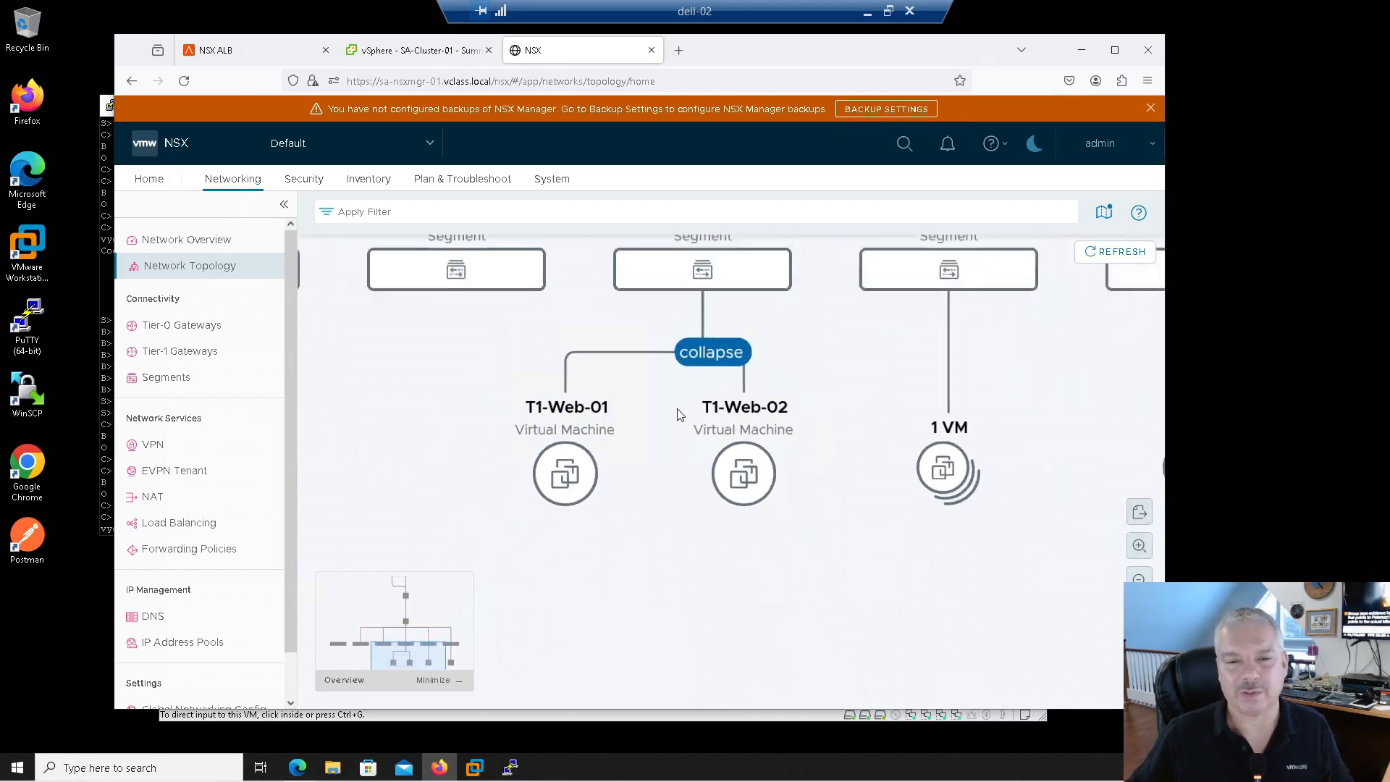
pyautogui.scroll(-3, 677, 414)
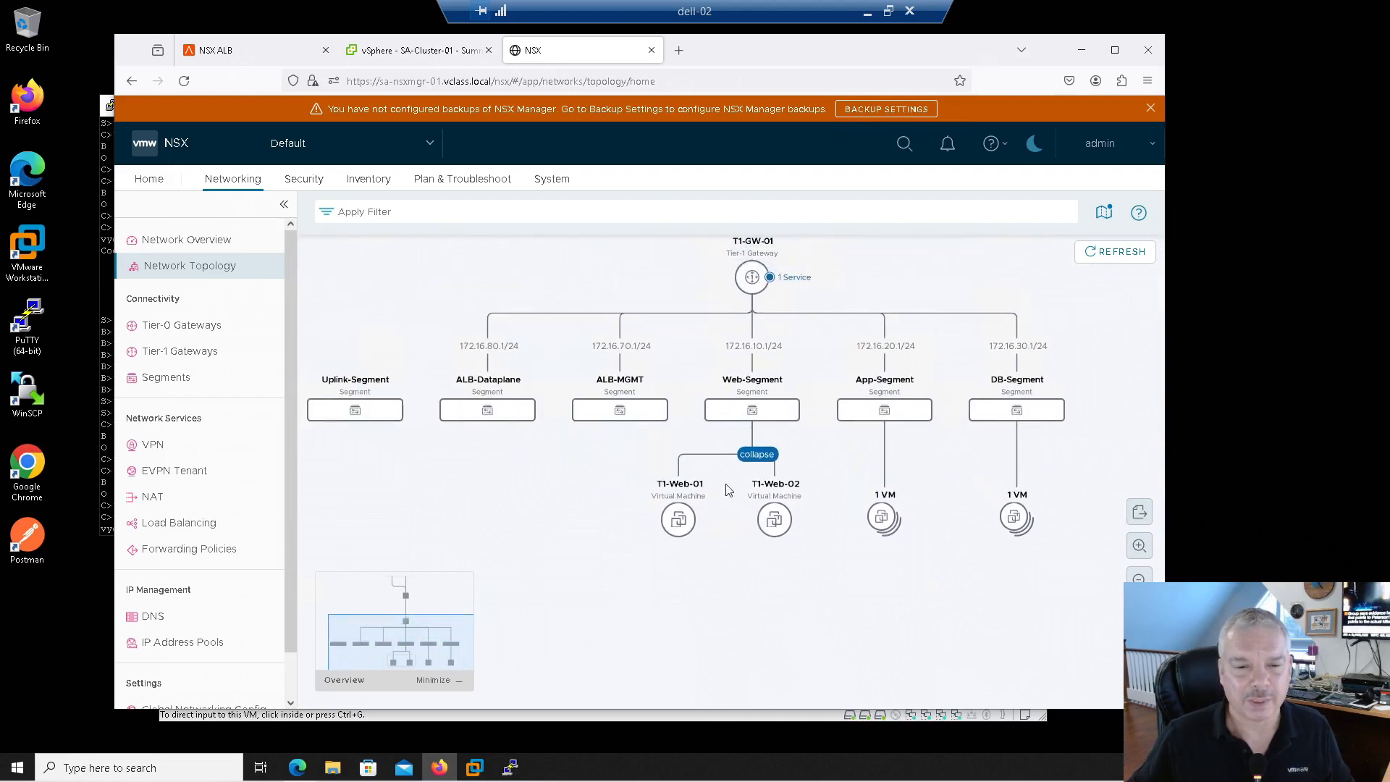
pyautogui.moveTo(675, 521)
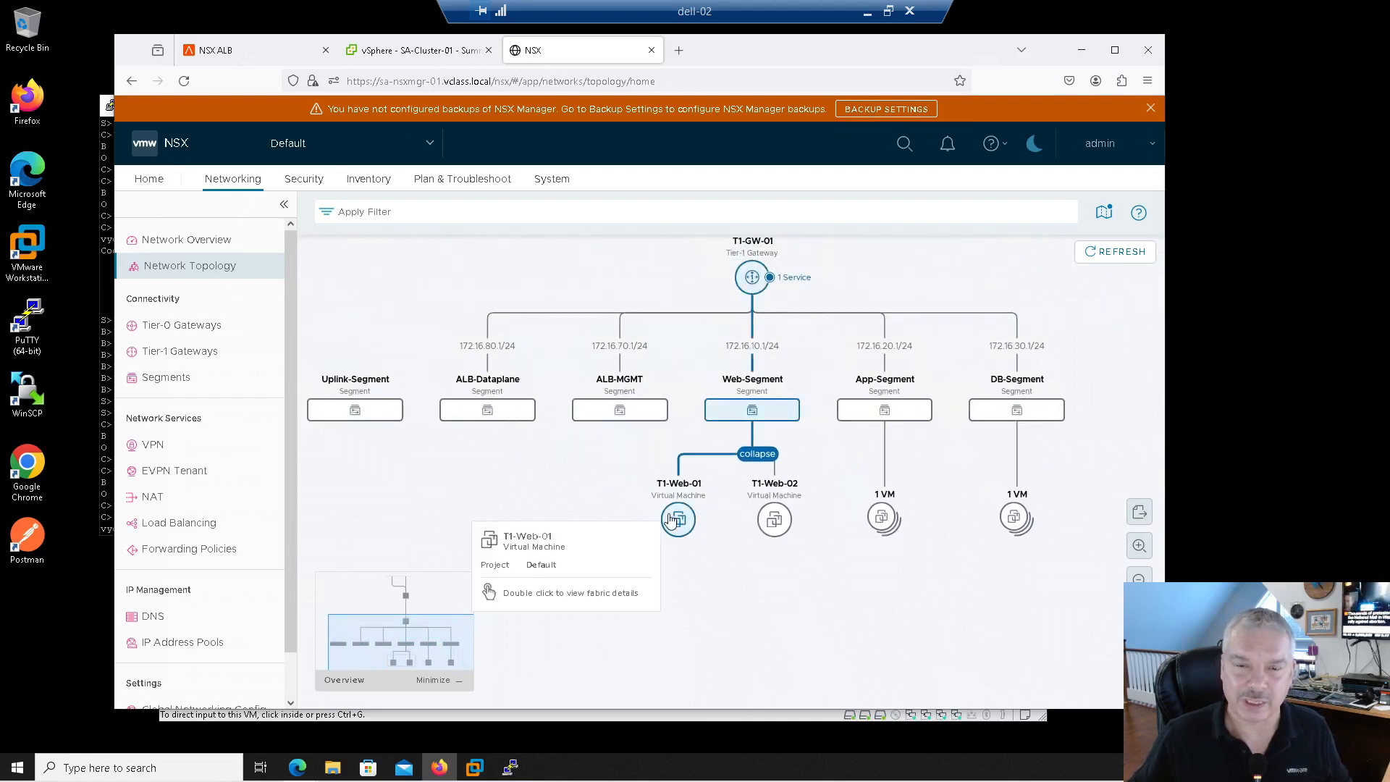
pyautogui.moveTo(777, 521)
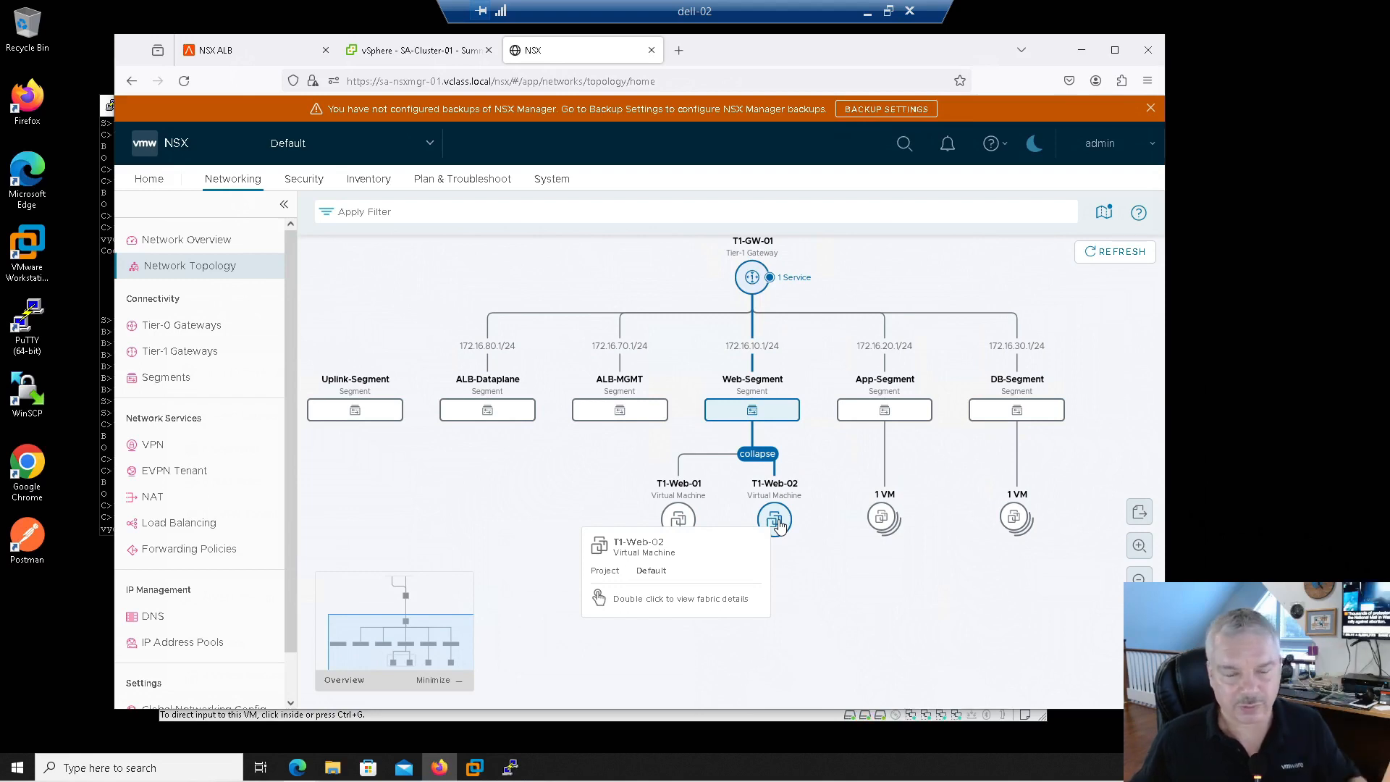
pyautogui.moveTo(614, 420)
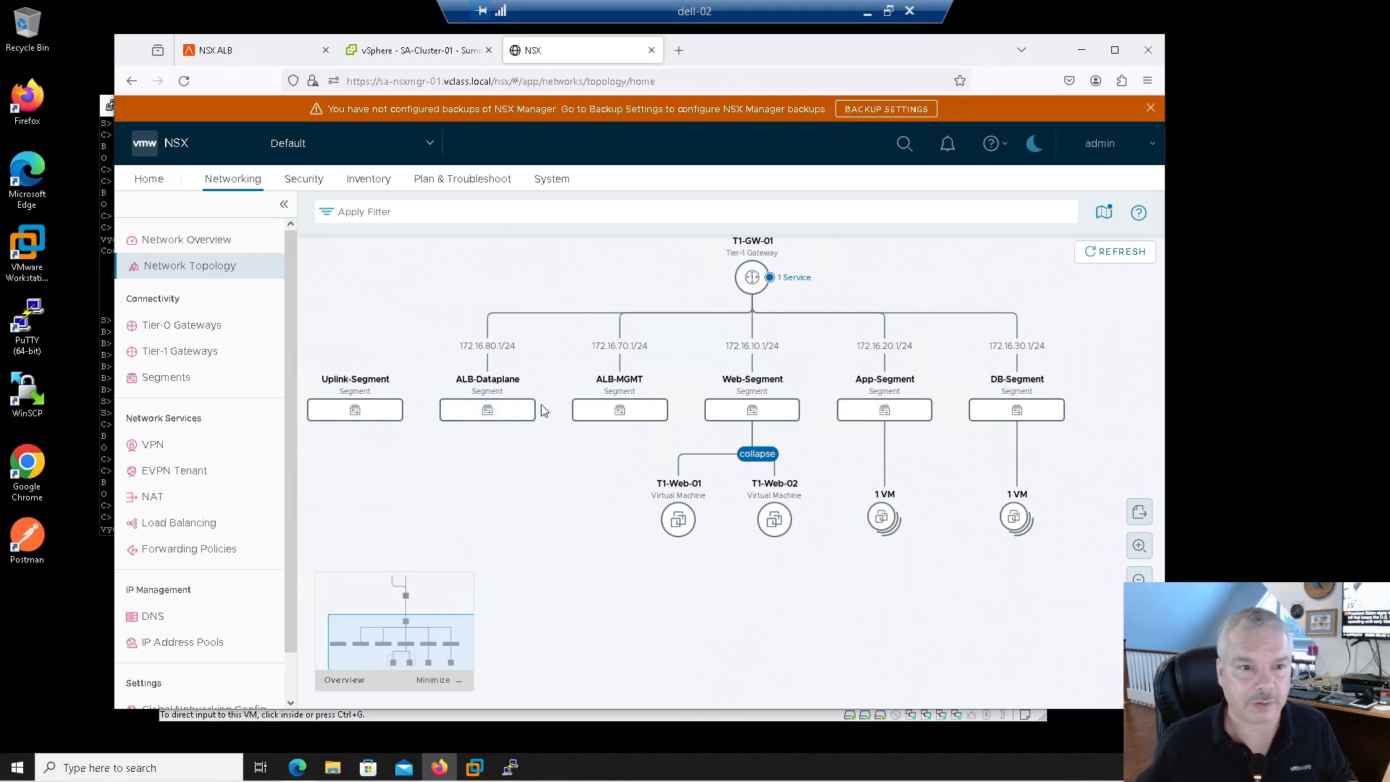
pyautogui.moveTo(524, 410)
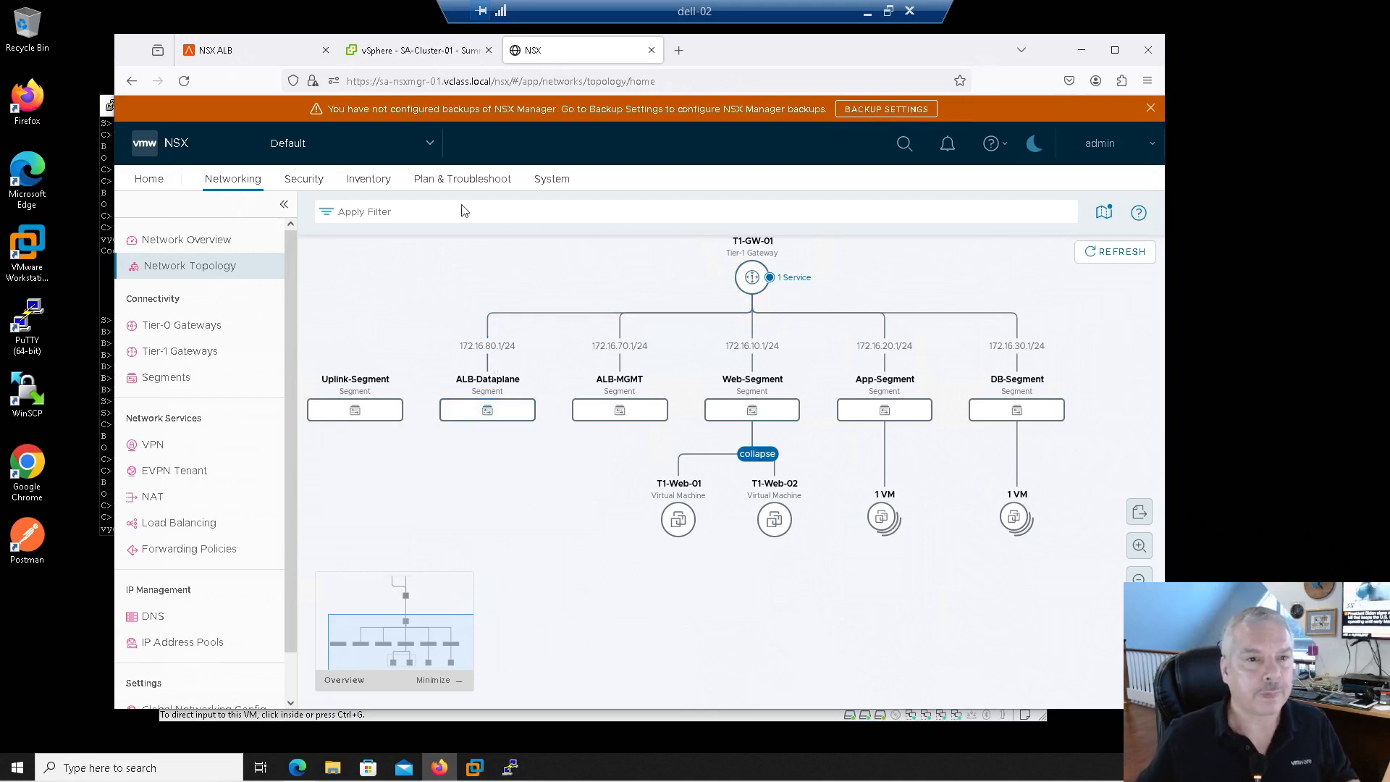
pyautogui.click(249, 51)
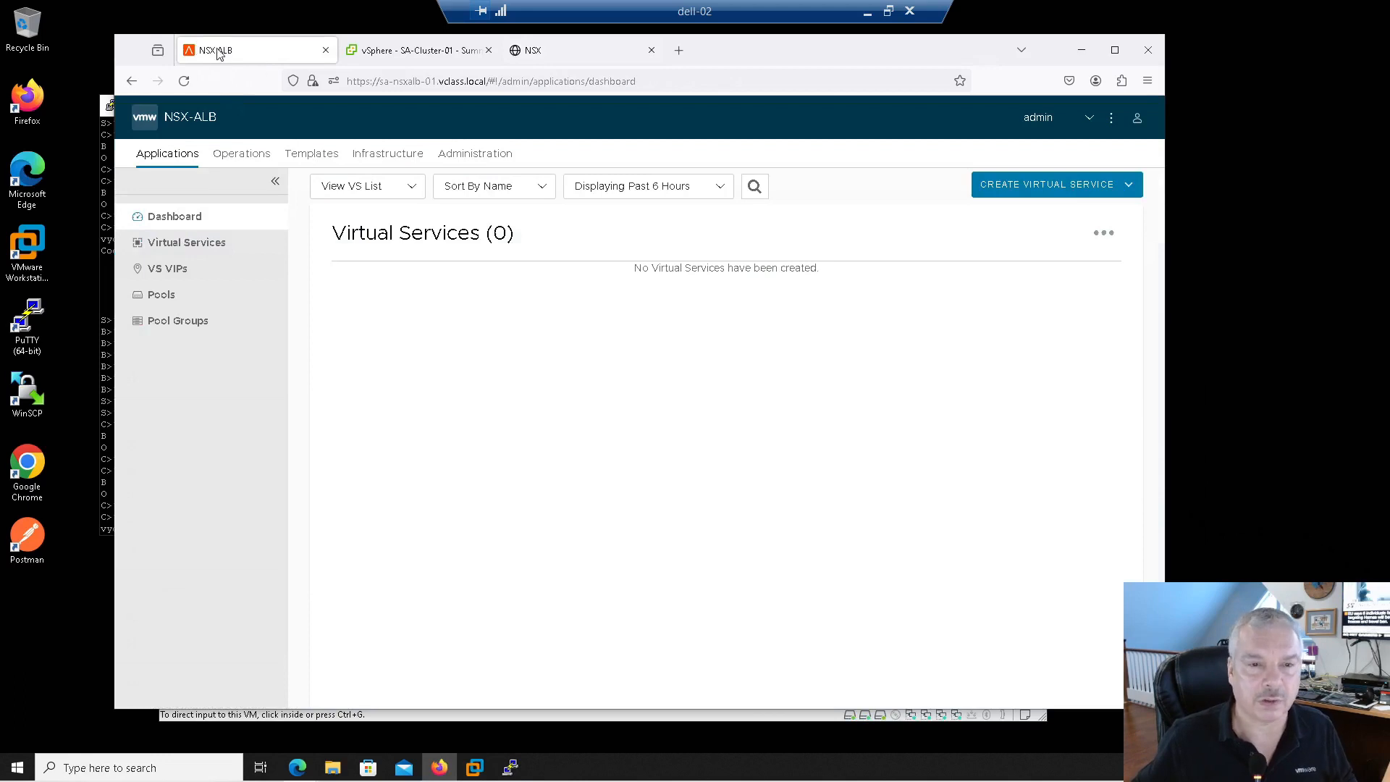
# Open Infrastructure > Clouds, showing Default-Cloud and nsx-Cloud, and select nsx-Cloud
pyautogui.click(395, 83)
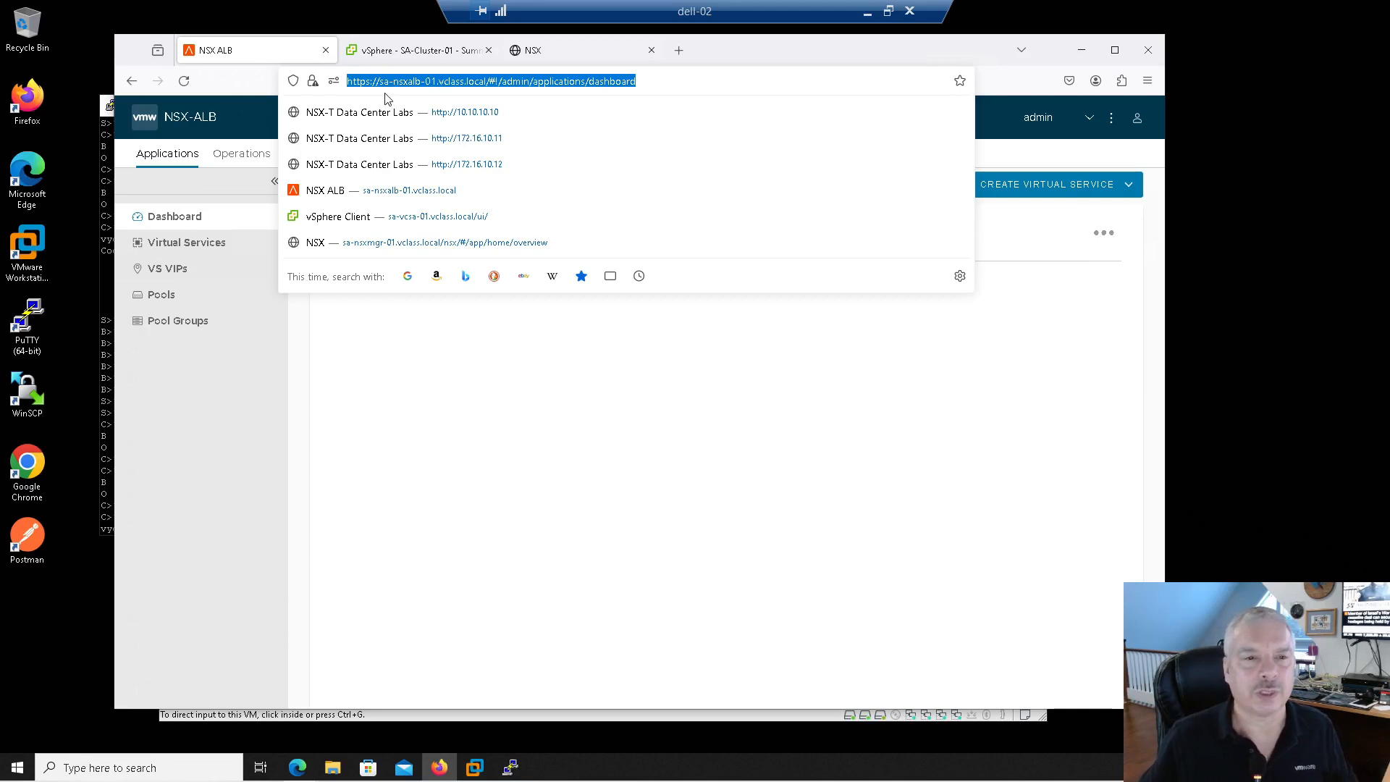
pyautogui.click(418, 462)
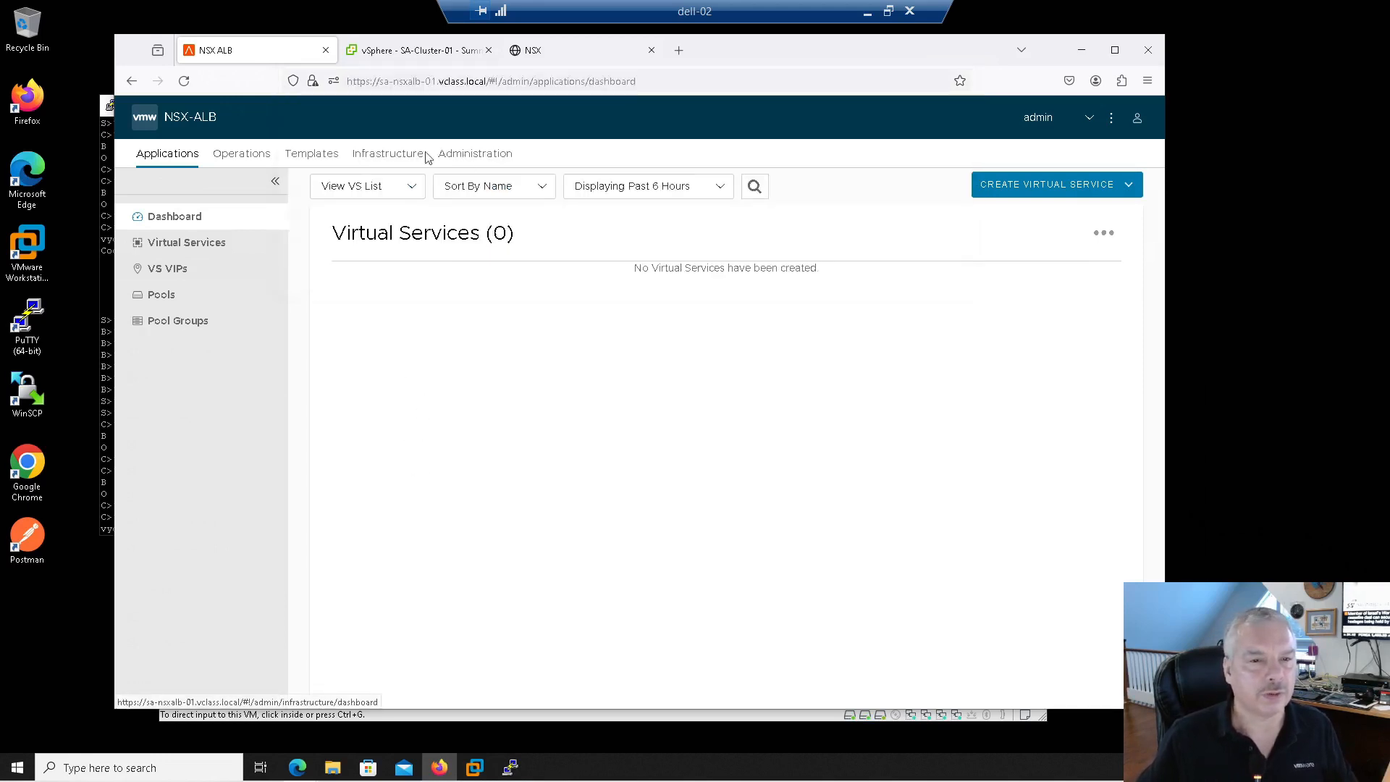
pyautogui.click(402, 154)
pyautogui.click(202, 254)
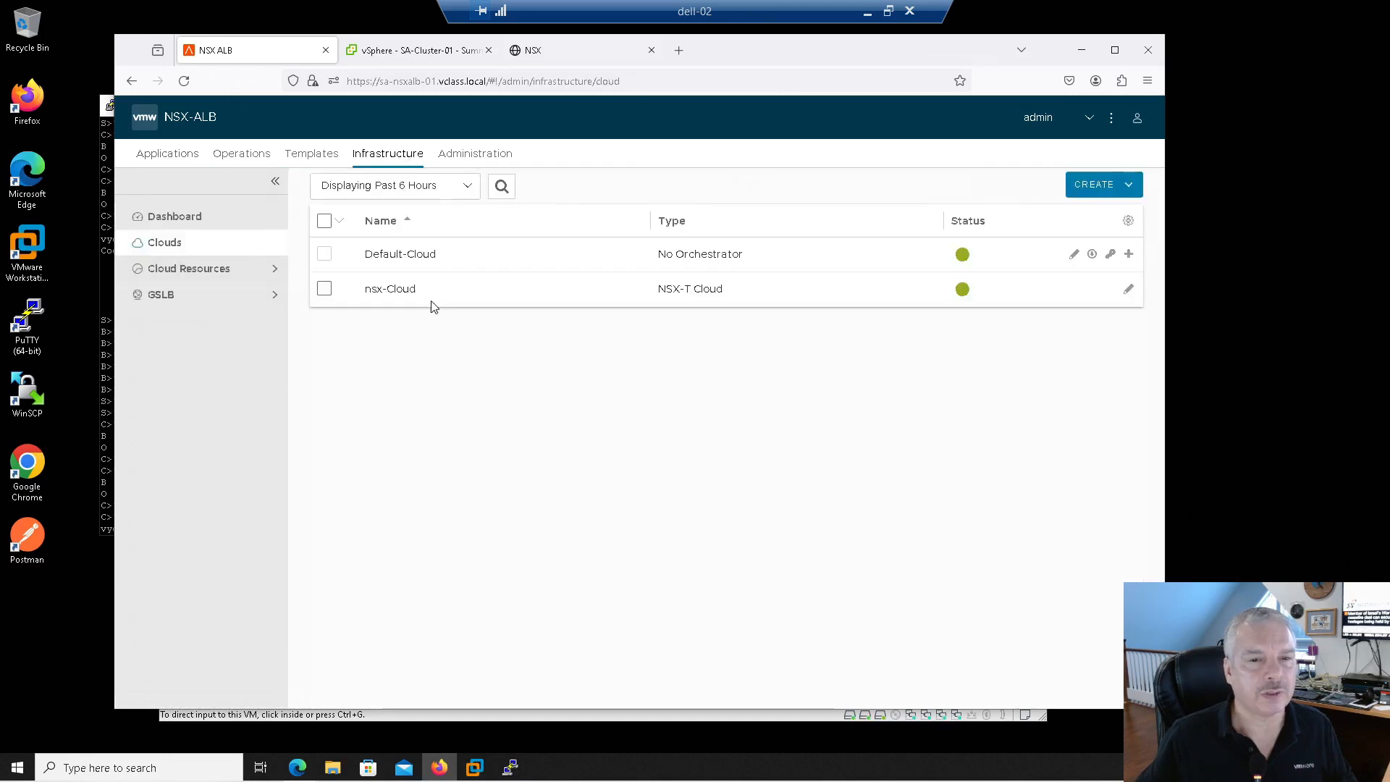
pyautogui.click(324, 289)
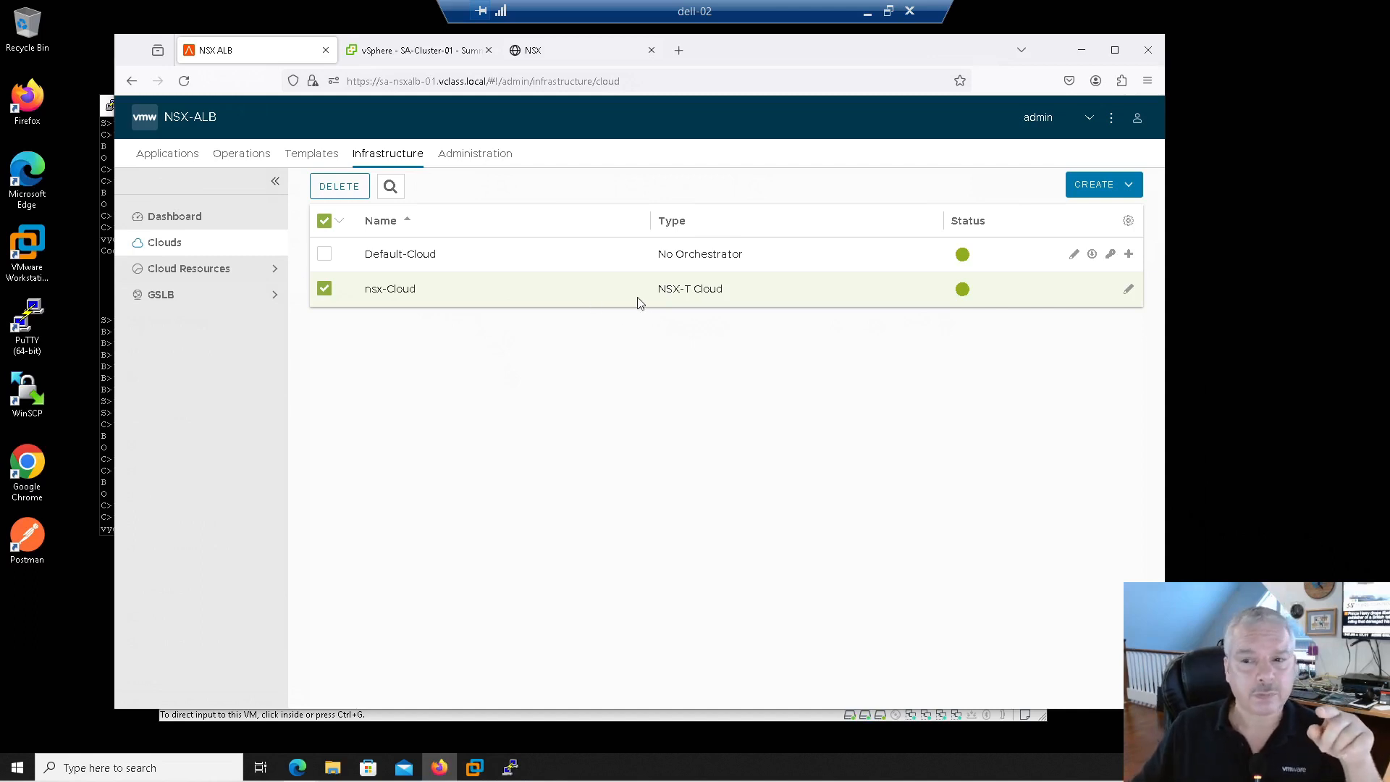
pyautogui.click(1129, 288)
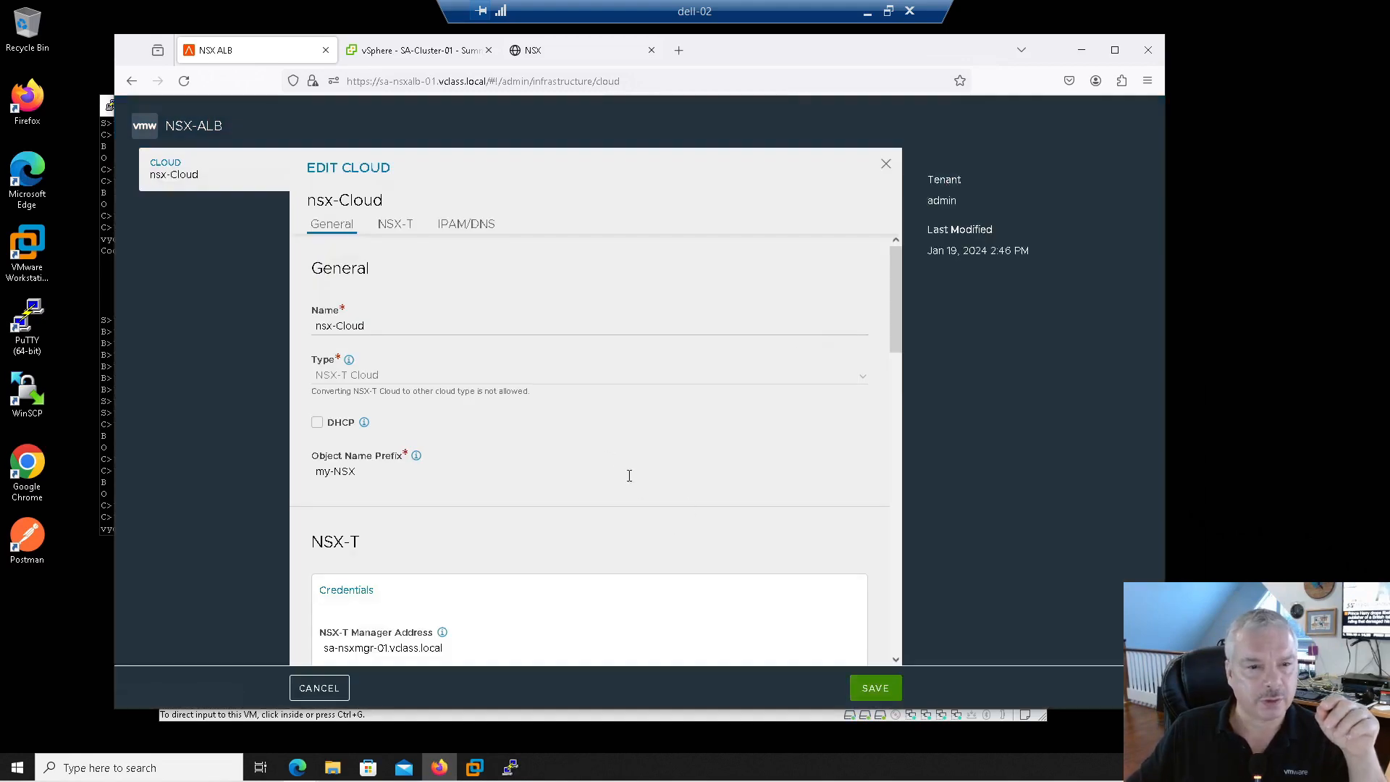
pyautogui.scroll(-10, 630, 475)
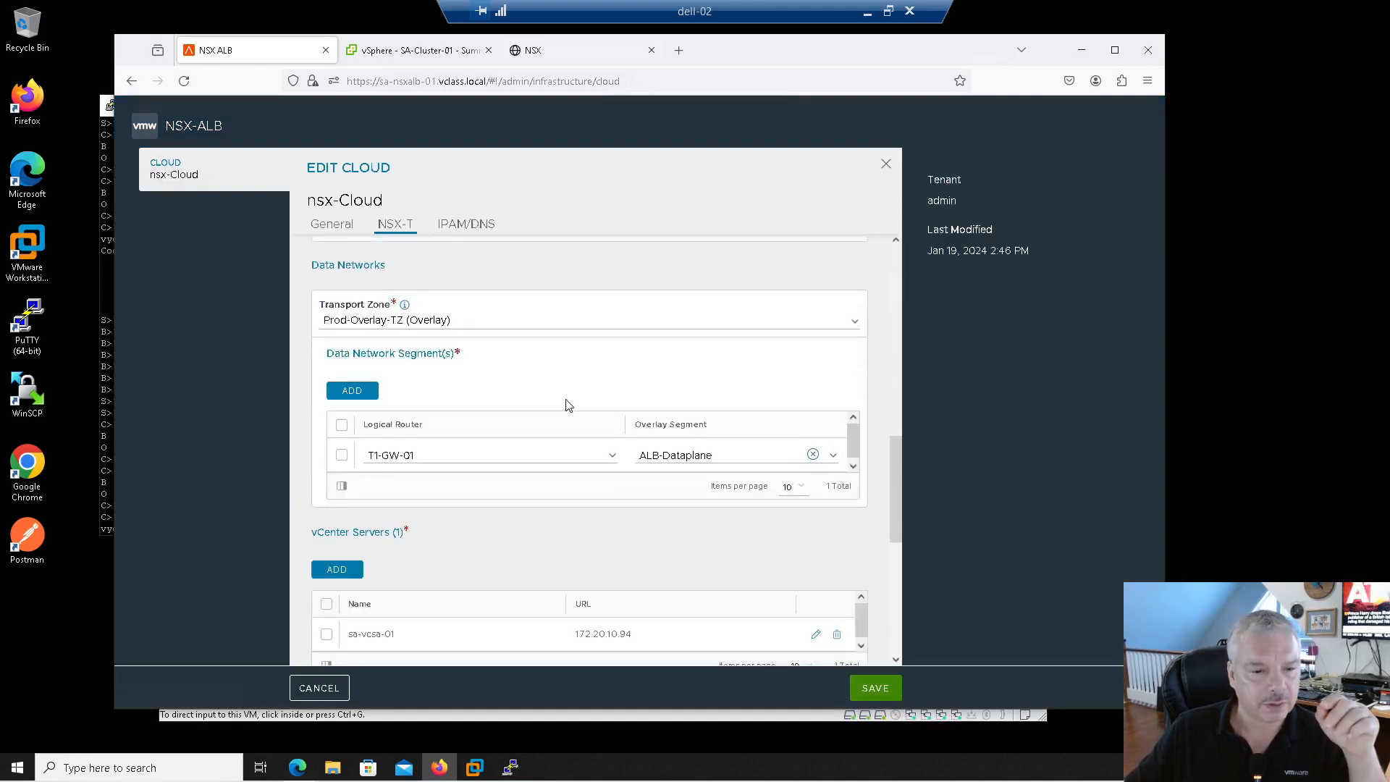
pyautogui.scroll(-2, 567, 405)
pyautogui.scroll(-3, 565, 409)
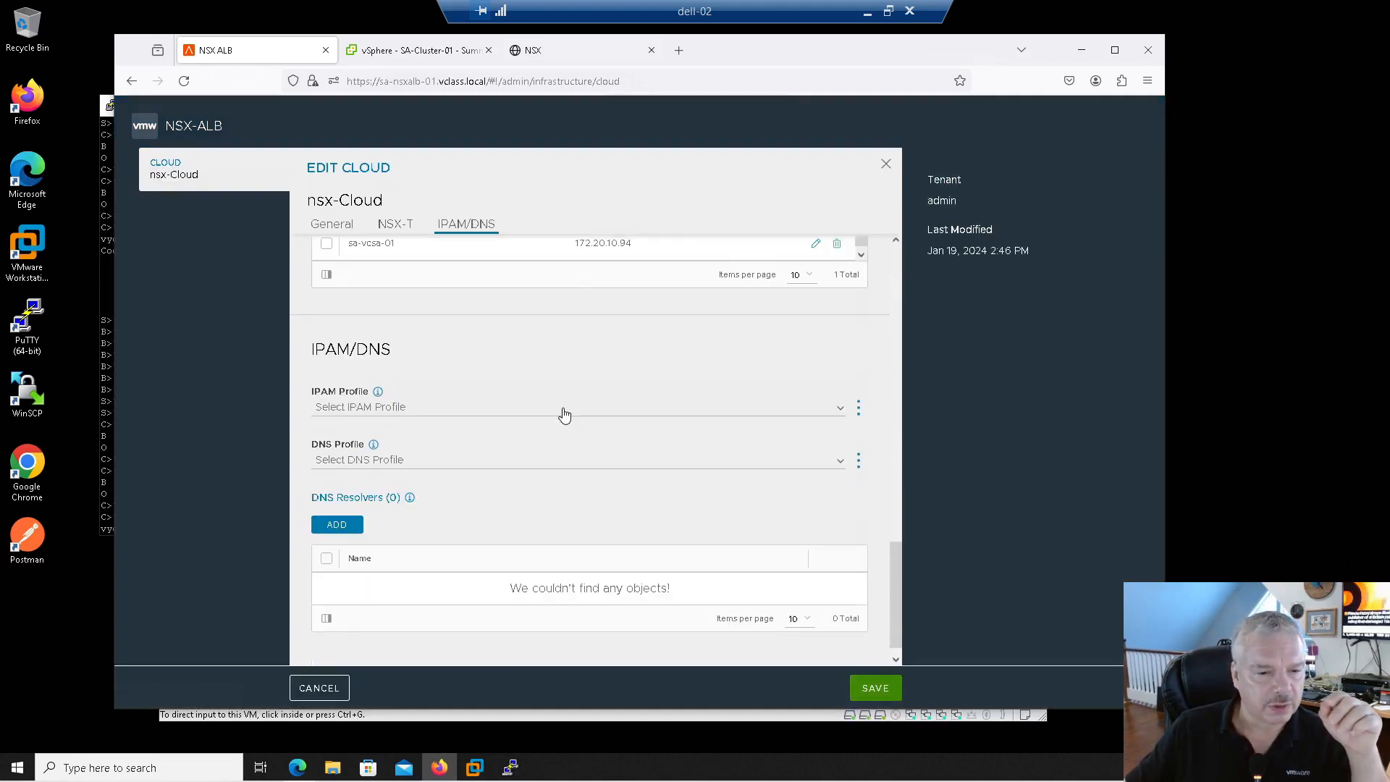
pyautogui.scroll(5, 562, 410)
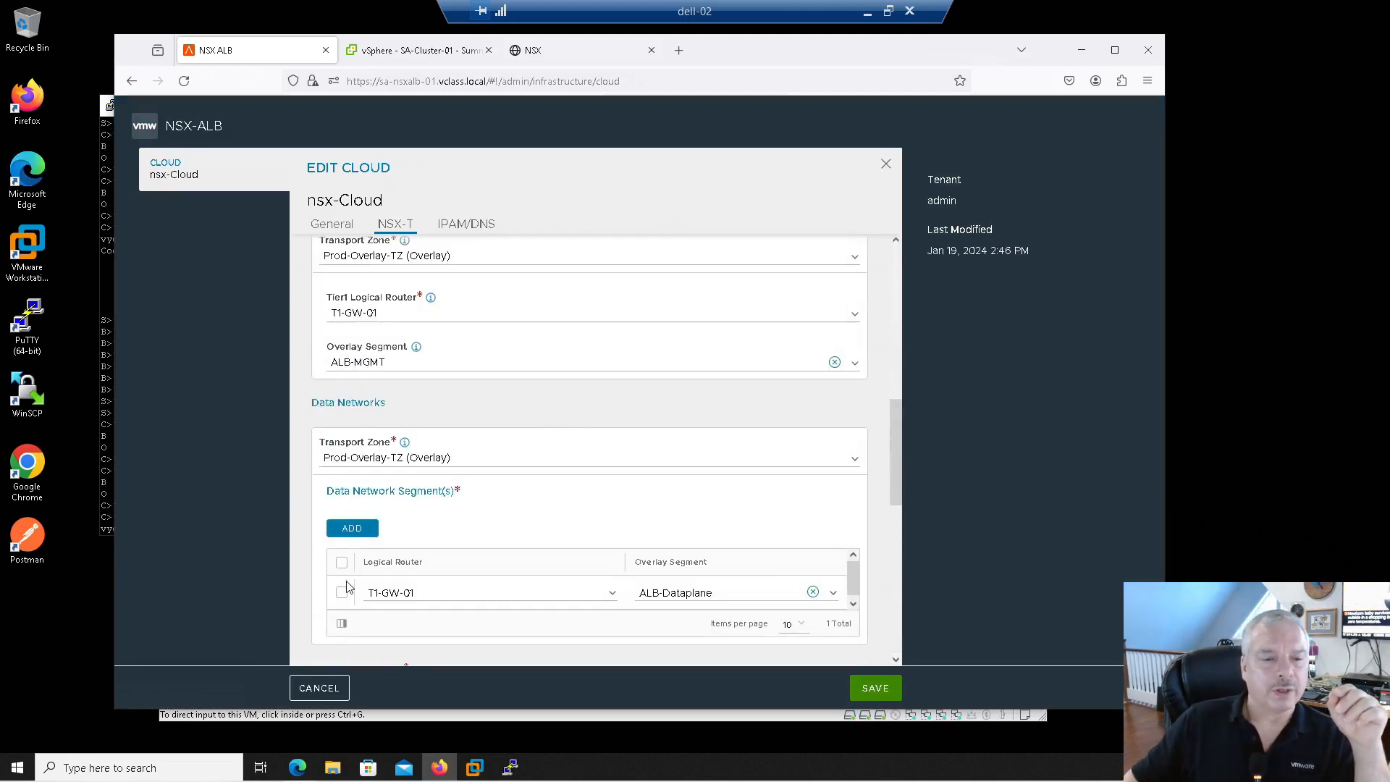
pyautogui.click(316, 694)
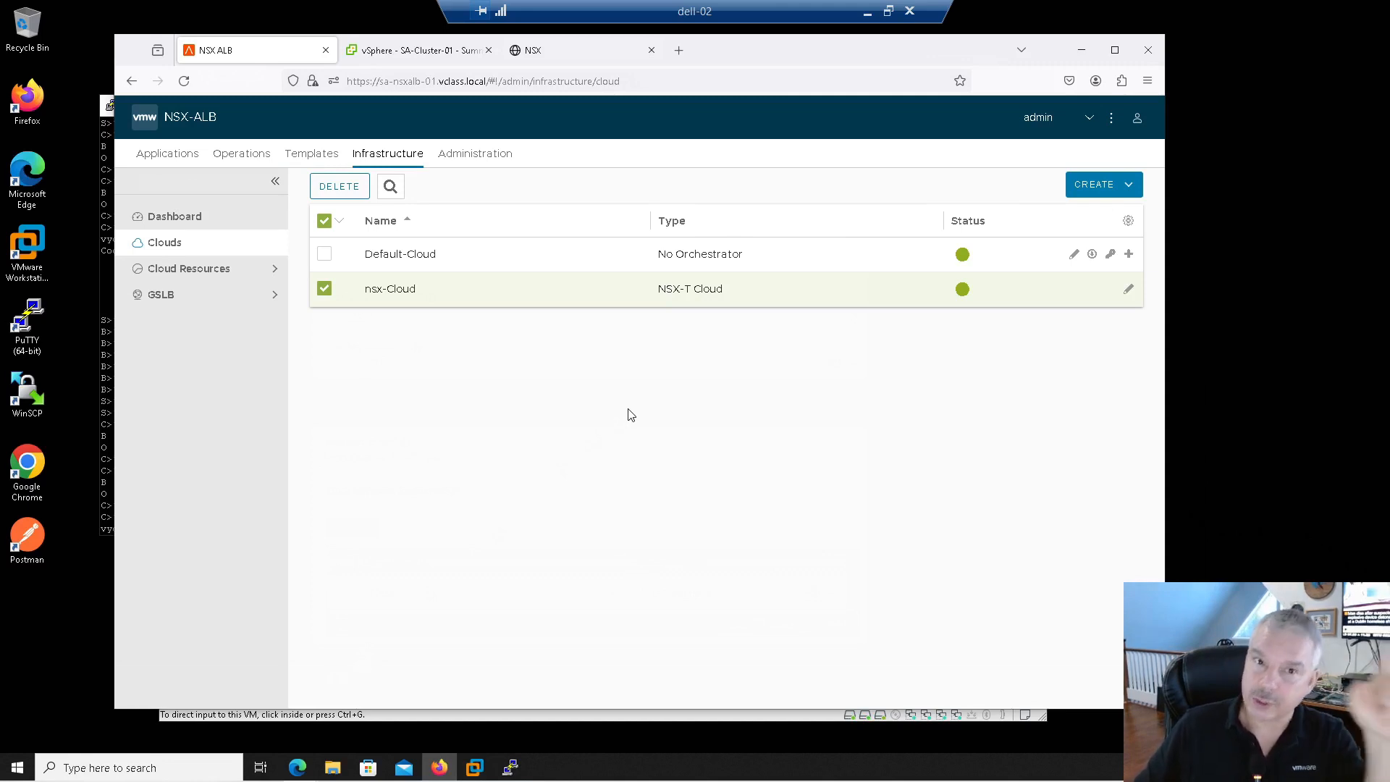
pyautogui.click(395, 52)
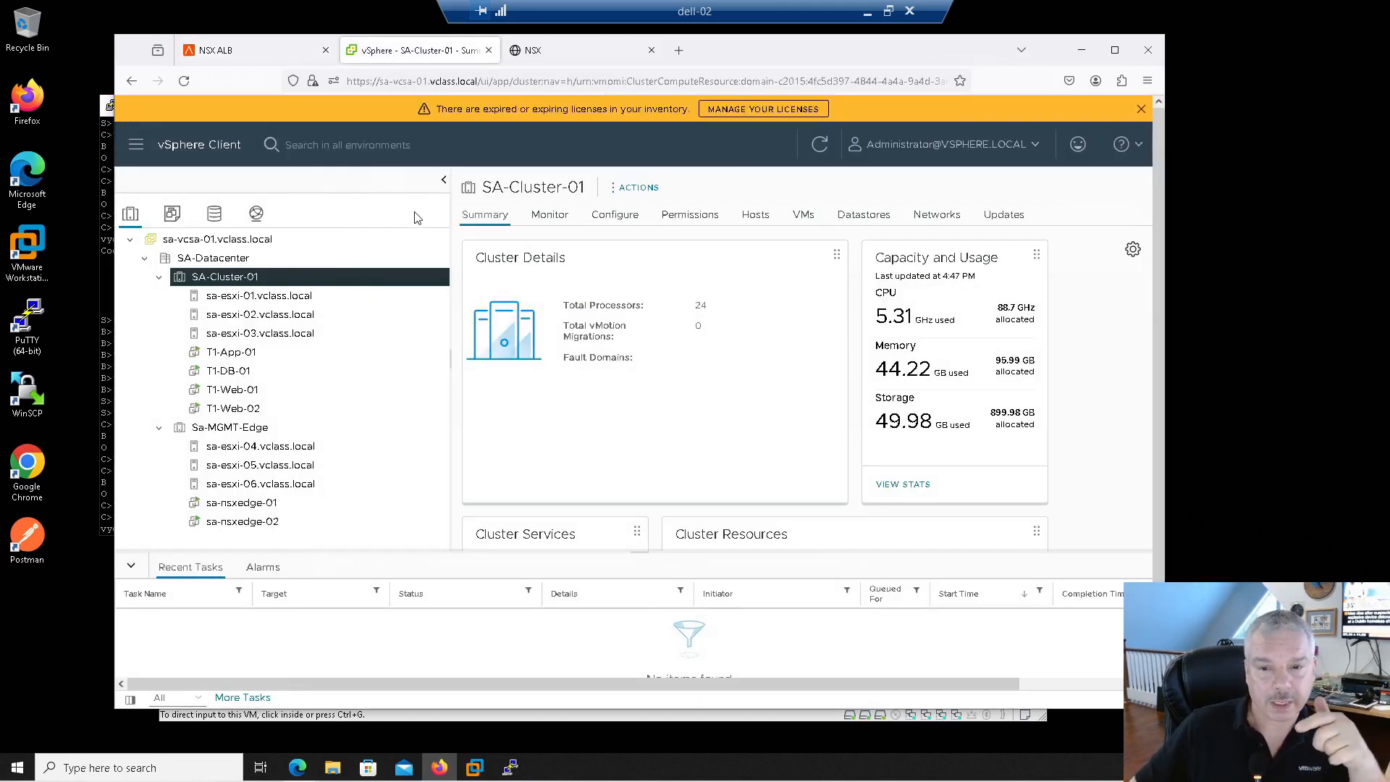
pyautogui.click(136, 145)
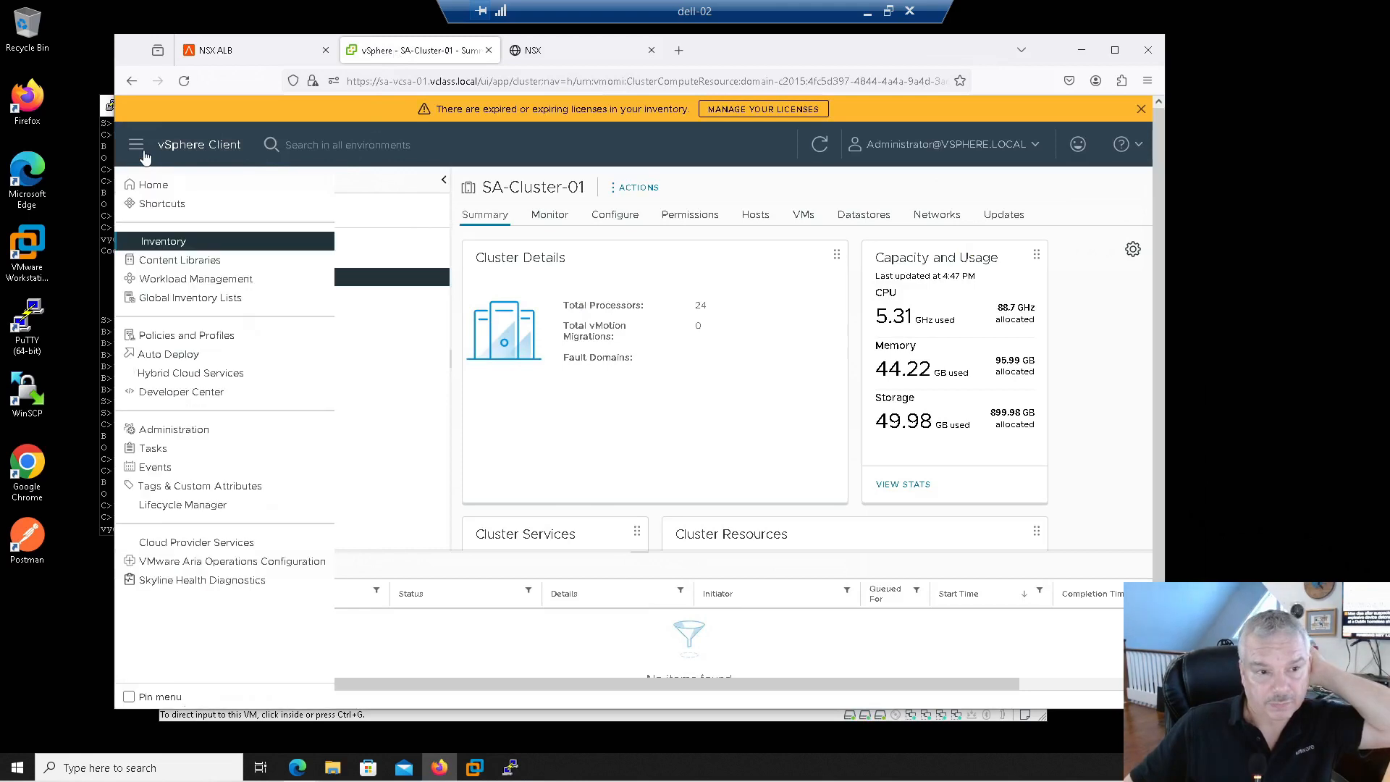
pyautogui.click(202, 260)
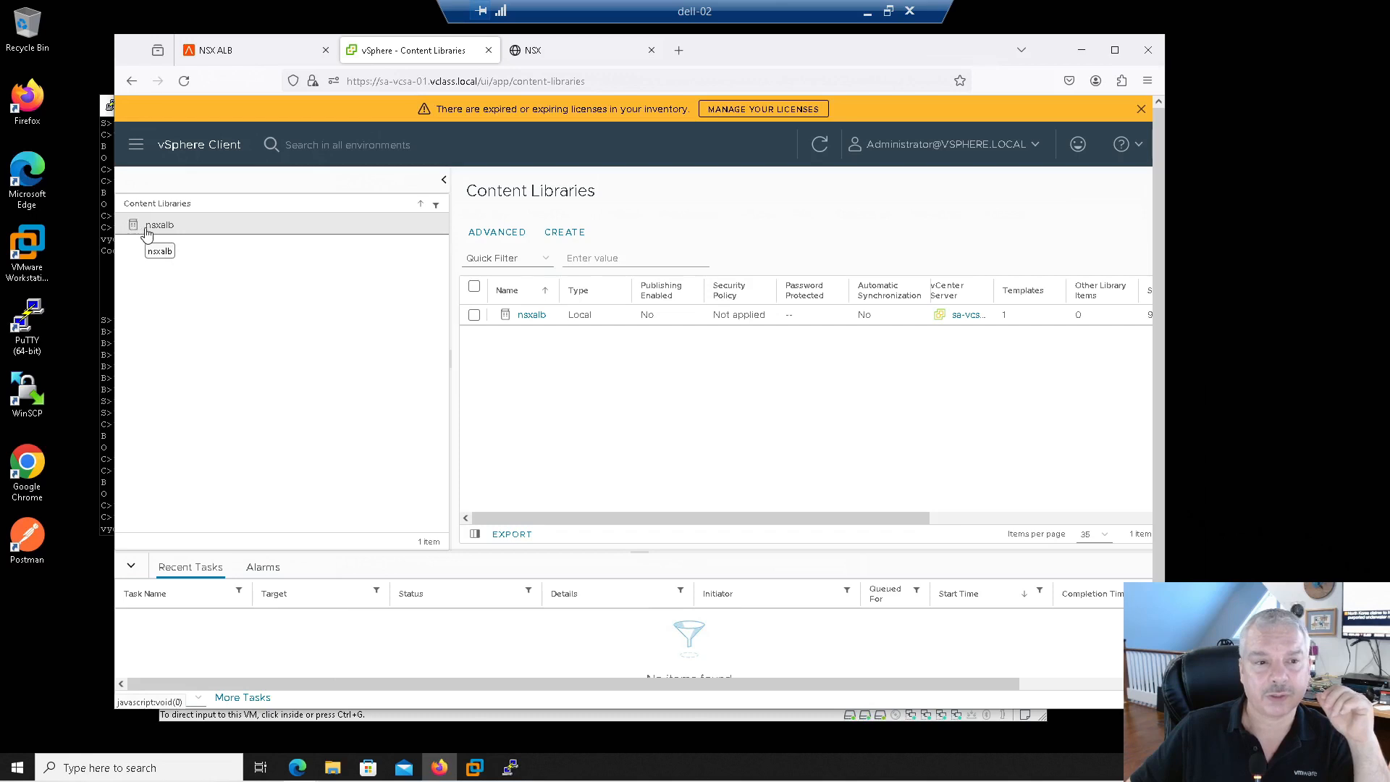
pyautogui.click(147, 230)
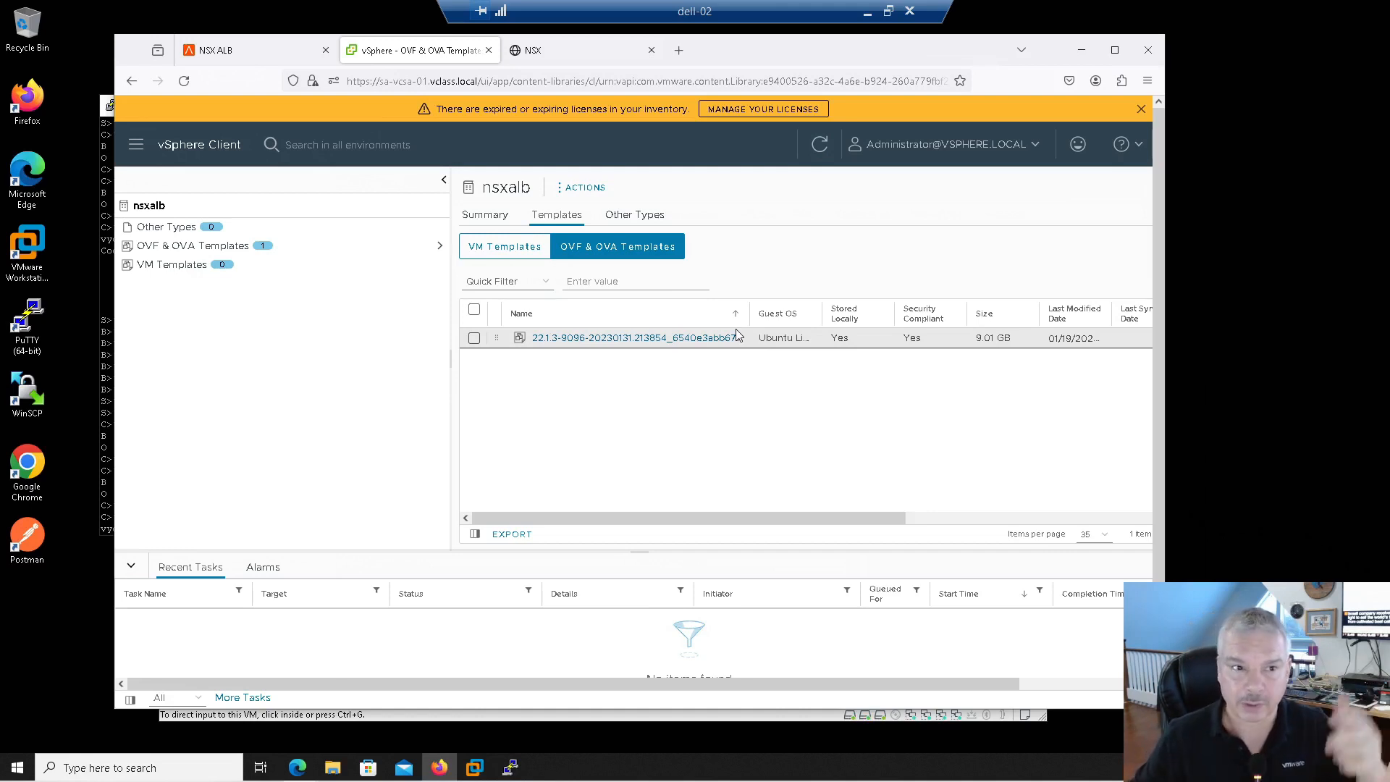
pyautogui.click(249, 54)
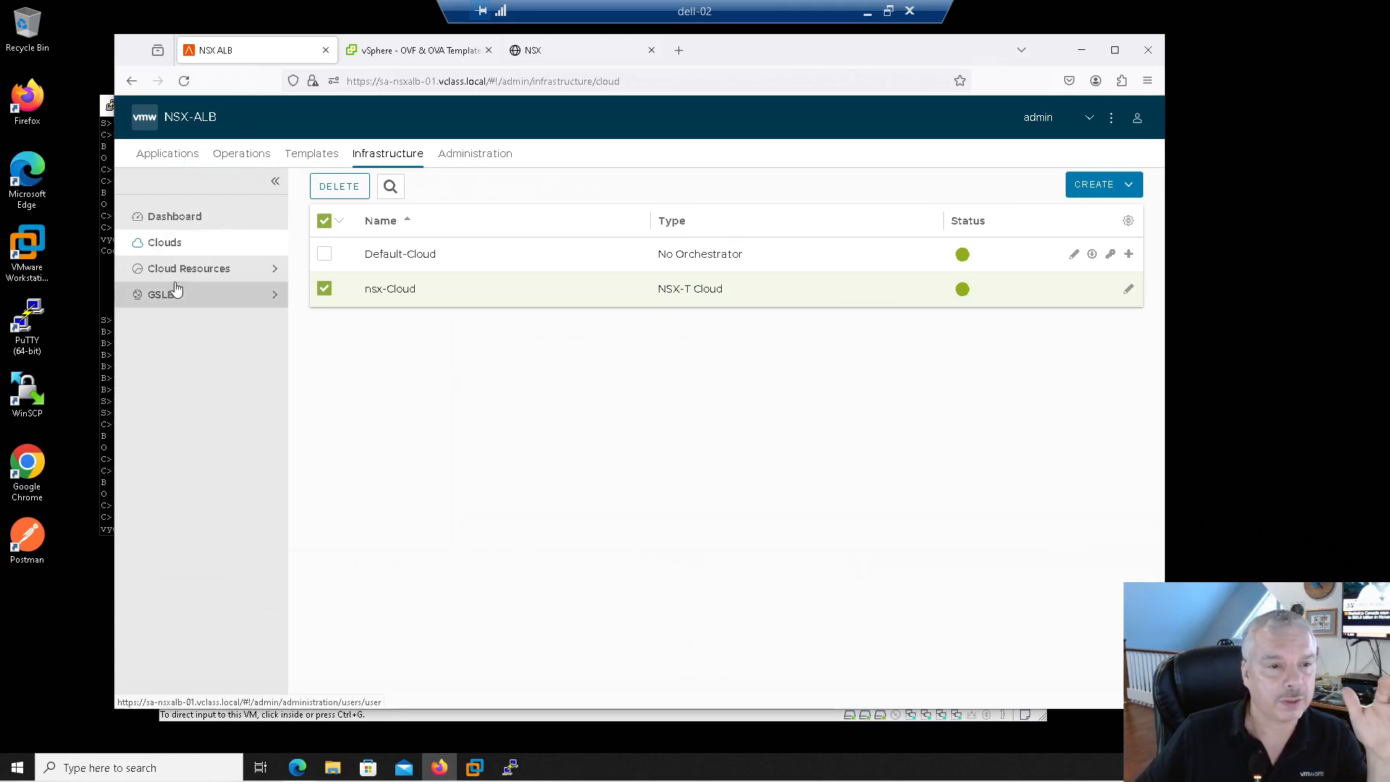
# Show the nsx-Cloud network profiles under Cloud Resources > Networks and edit ALB-MGMT
pyautogui.click(203, 268)
pyautogui.click(165, 349)
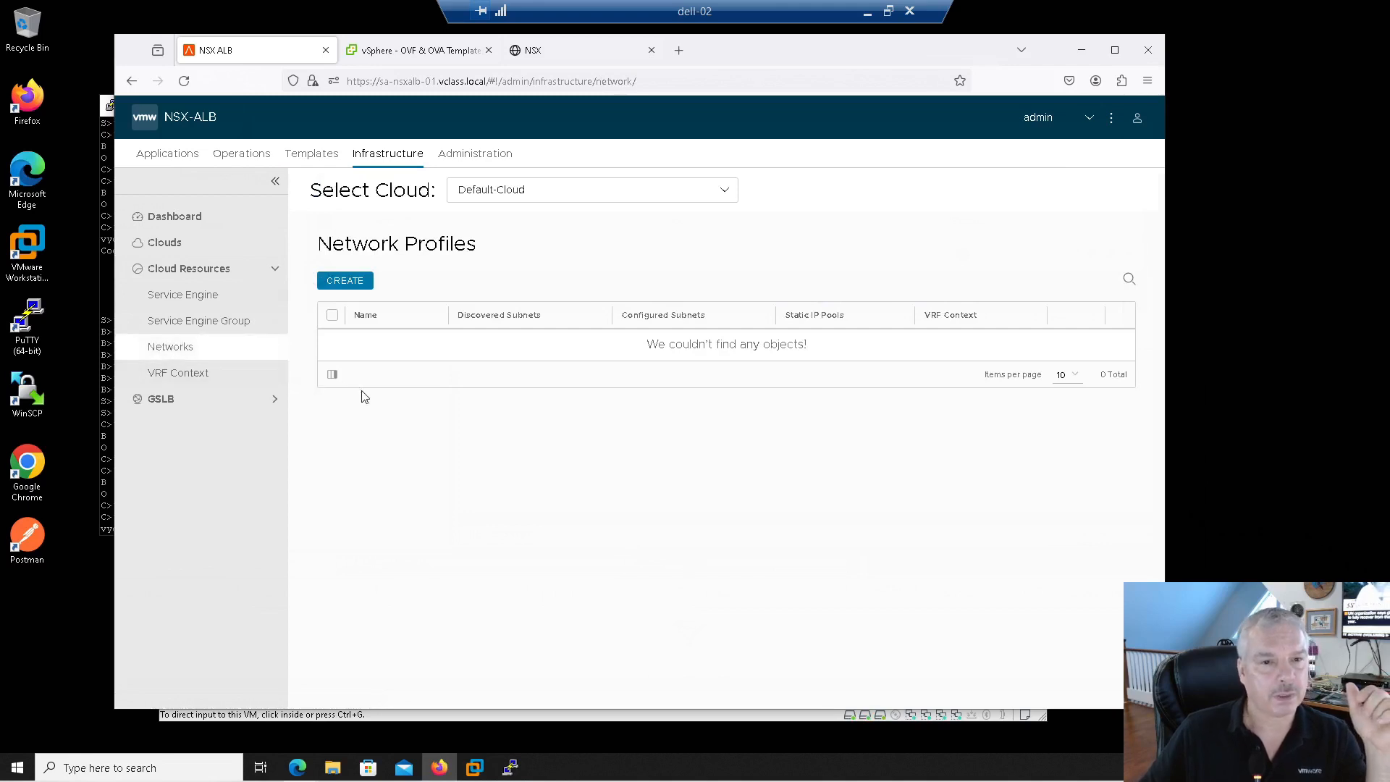
pyautogui.click(467, 199)
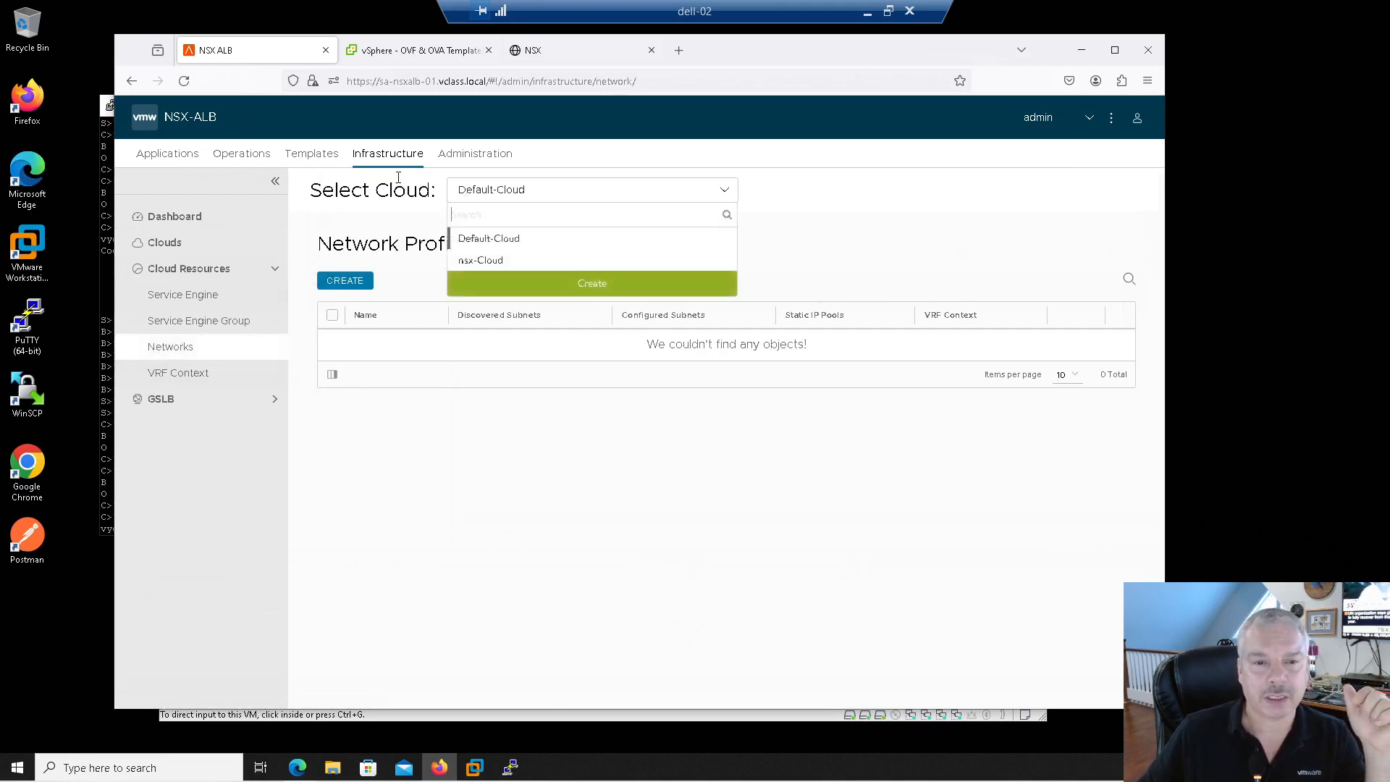
pyautogui.click(472, 259)
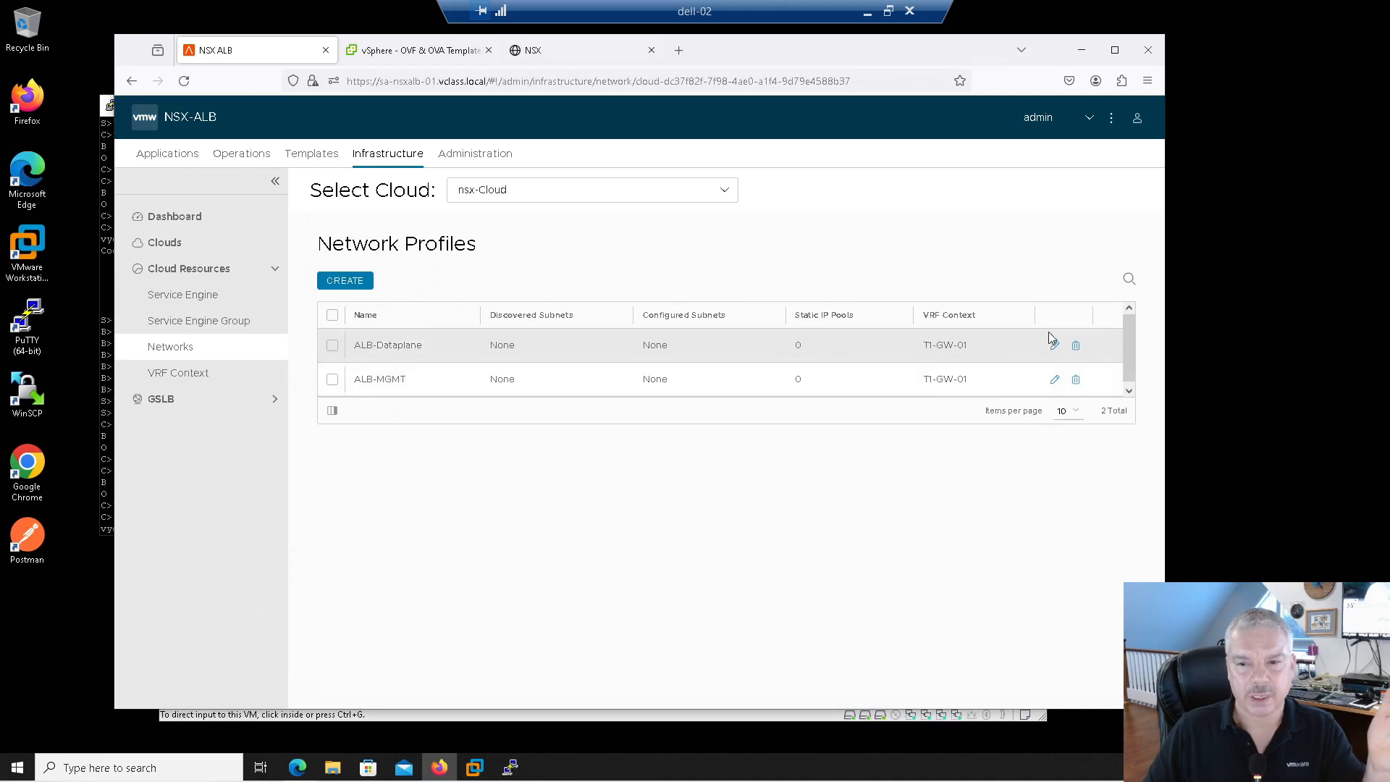
pyautogui.click(1055, 380)
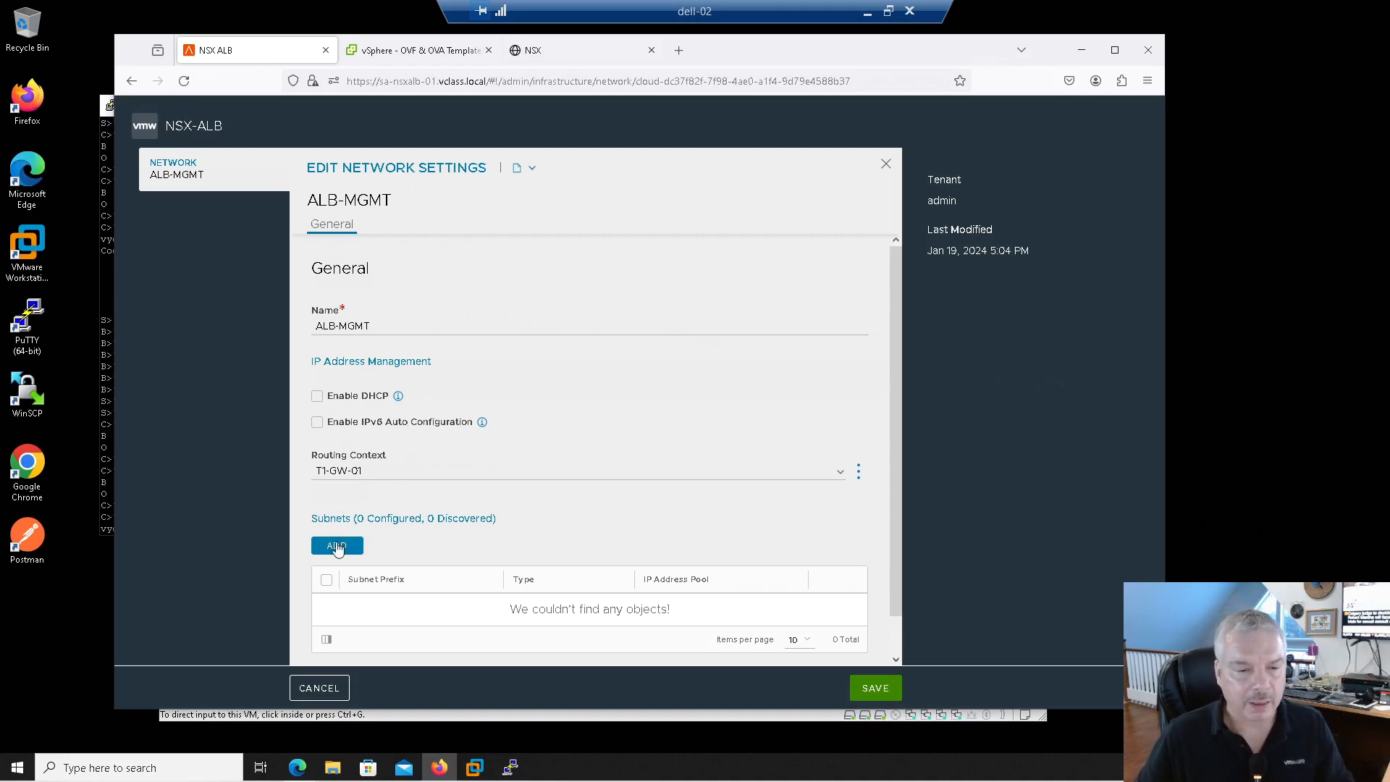
# Add subnet 172.16.70.0/24 to the ALB-MGMT profile
pyautogui.scroll(-1, 443, 539)
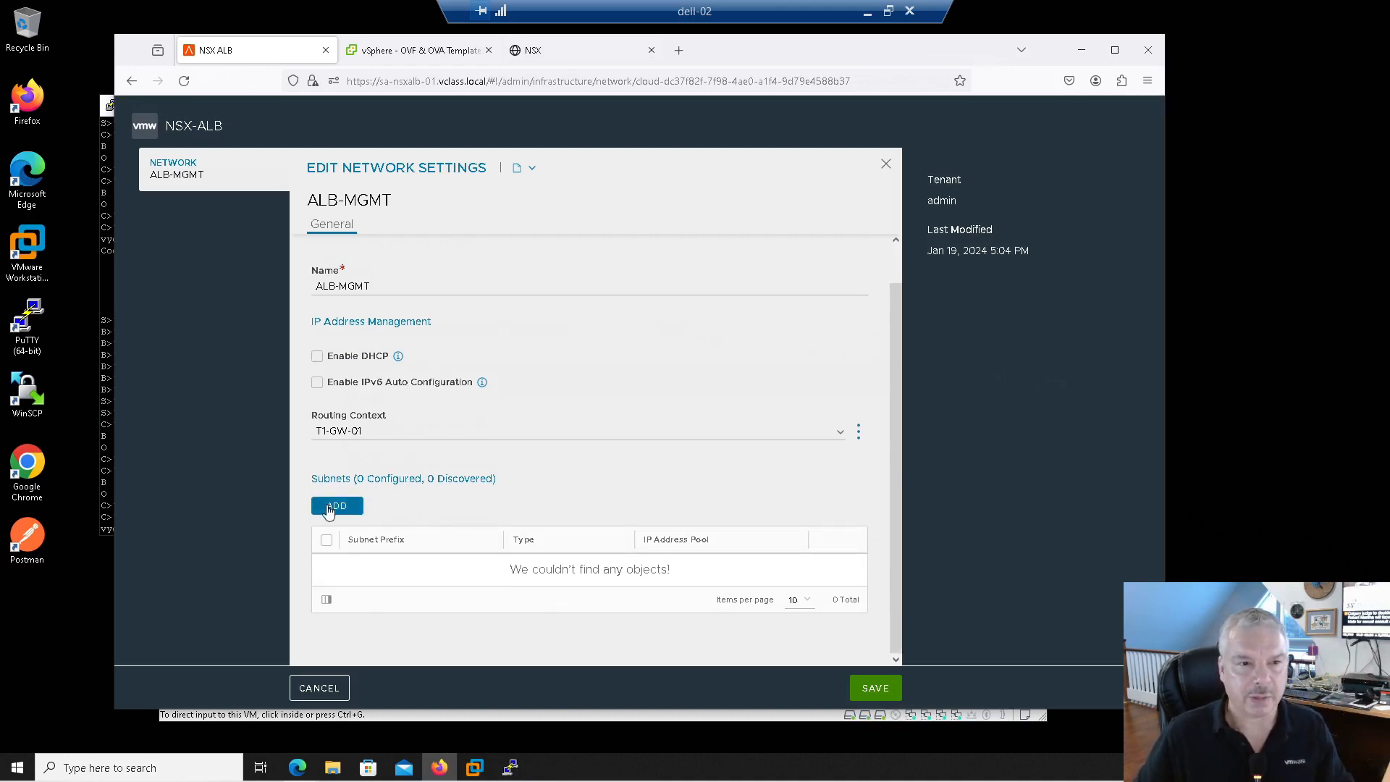
pyautogui.click(329, 509)
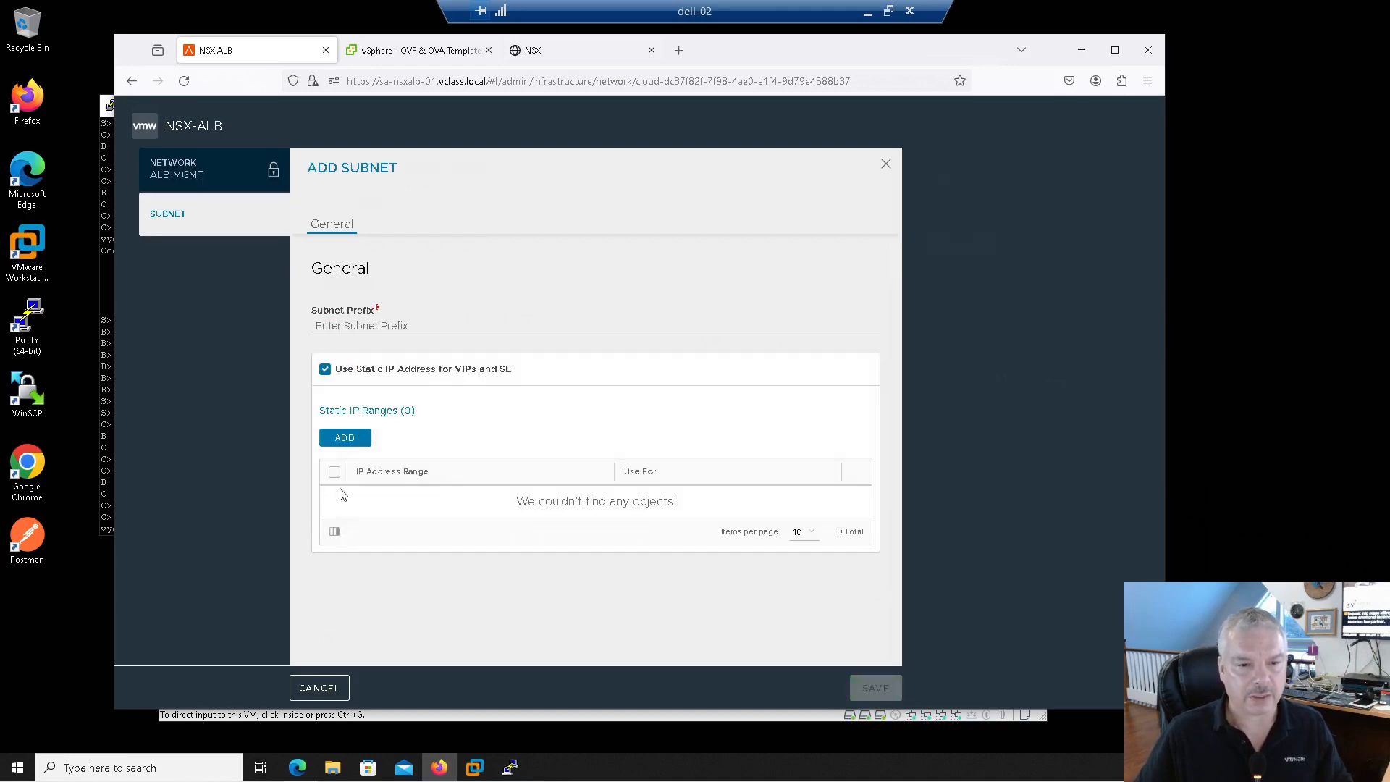
pyautogui.click(351, 335)
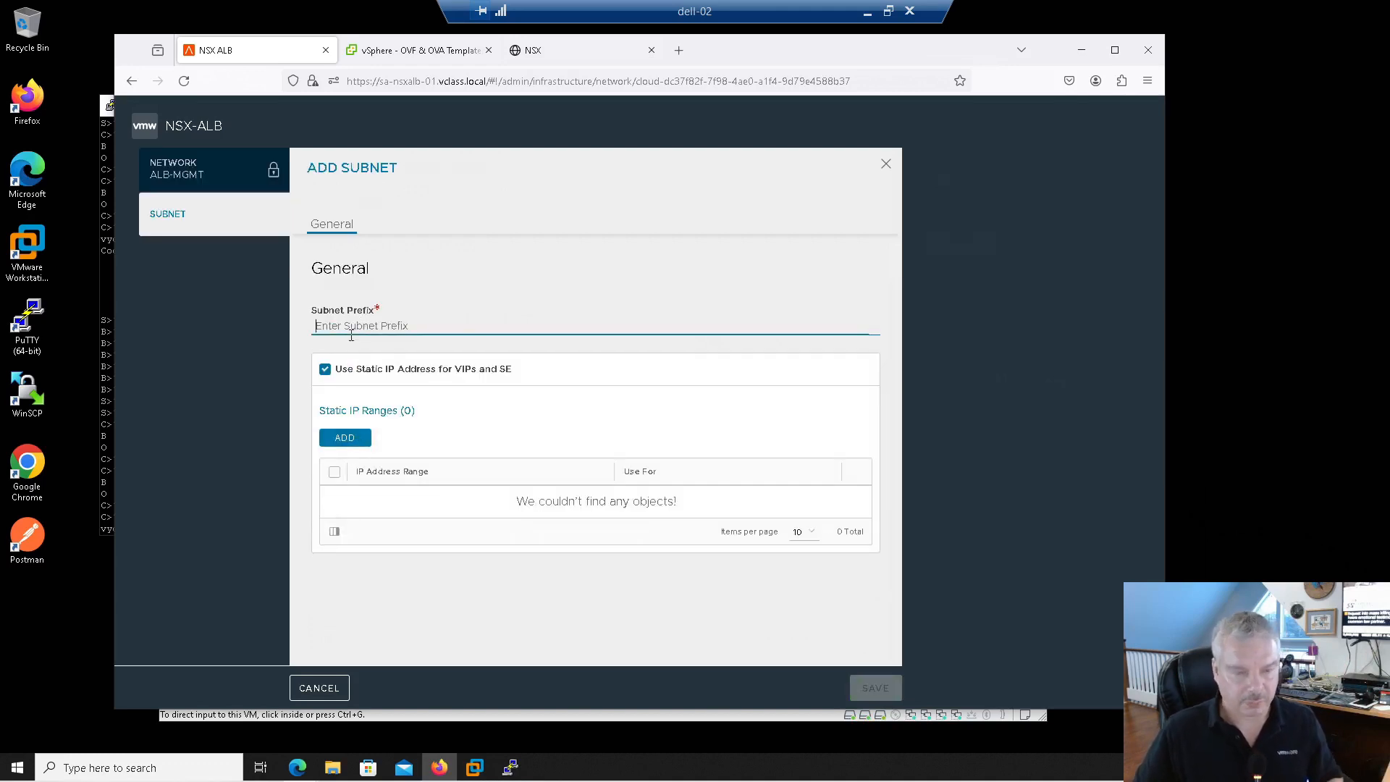
pyautogui.write('172.16.')
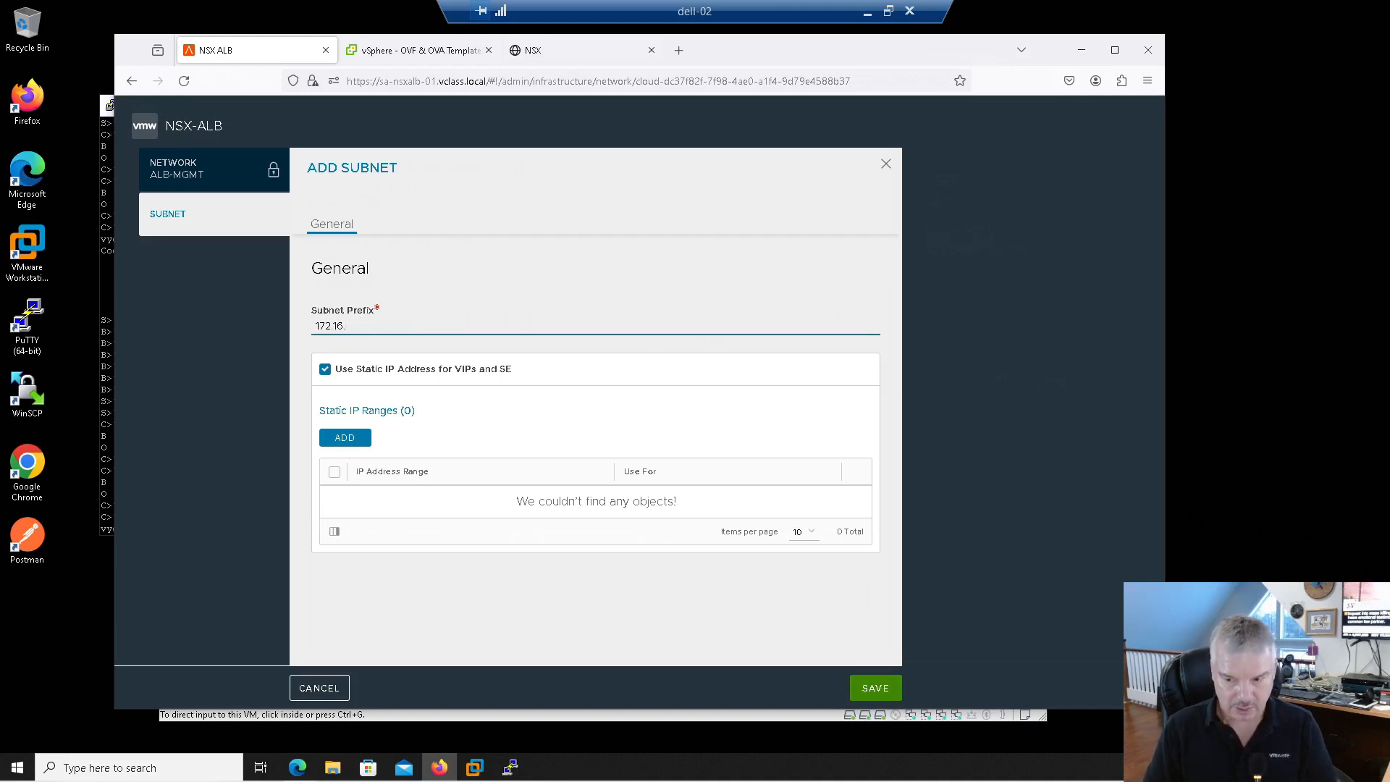
pyautogui.write('70')
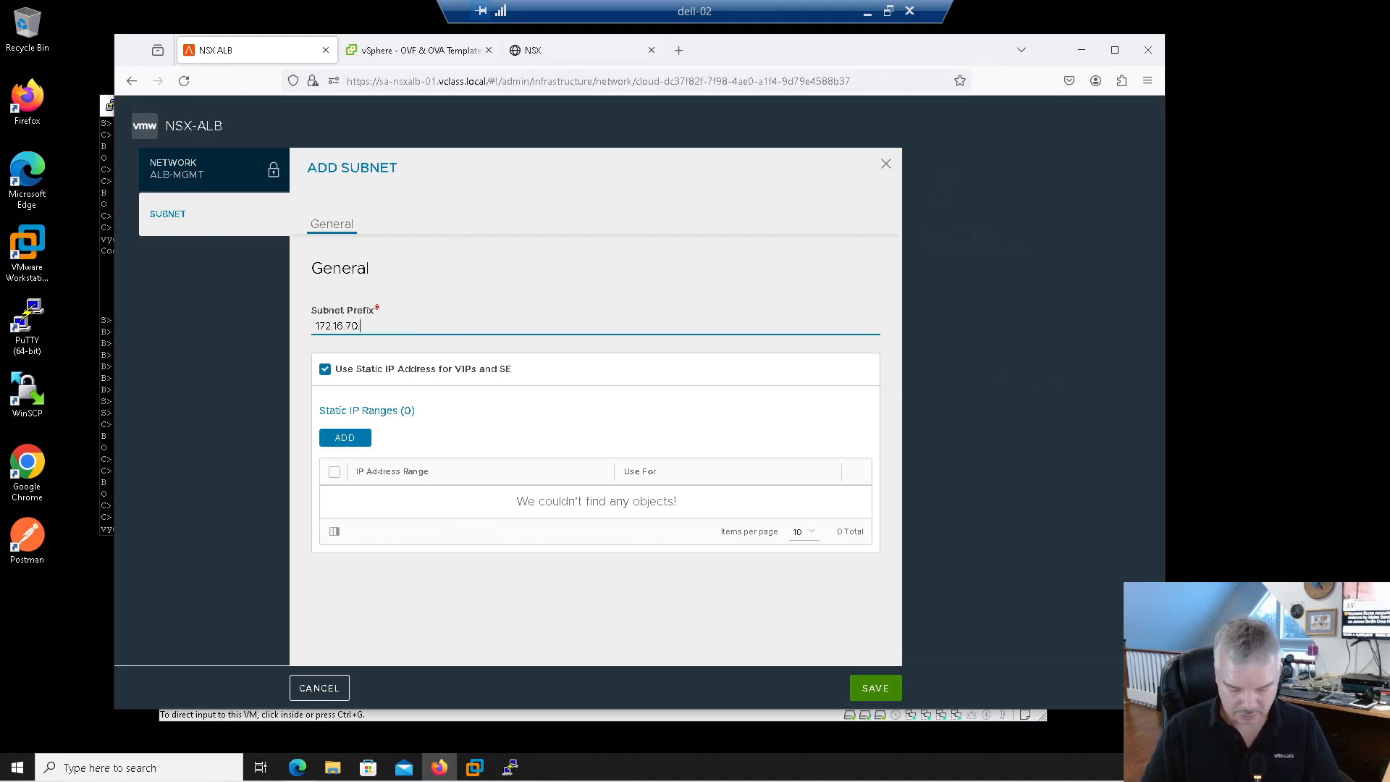
pyautogui.write('.0/24')
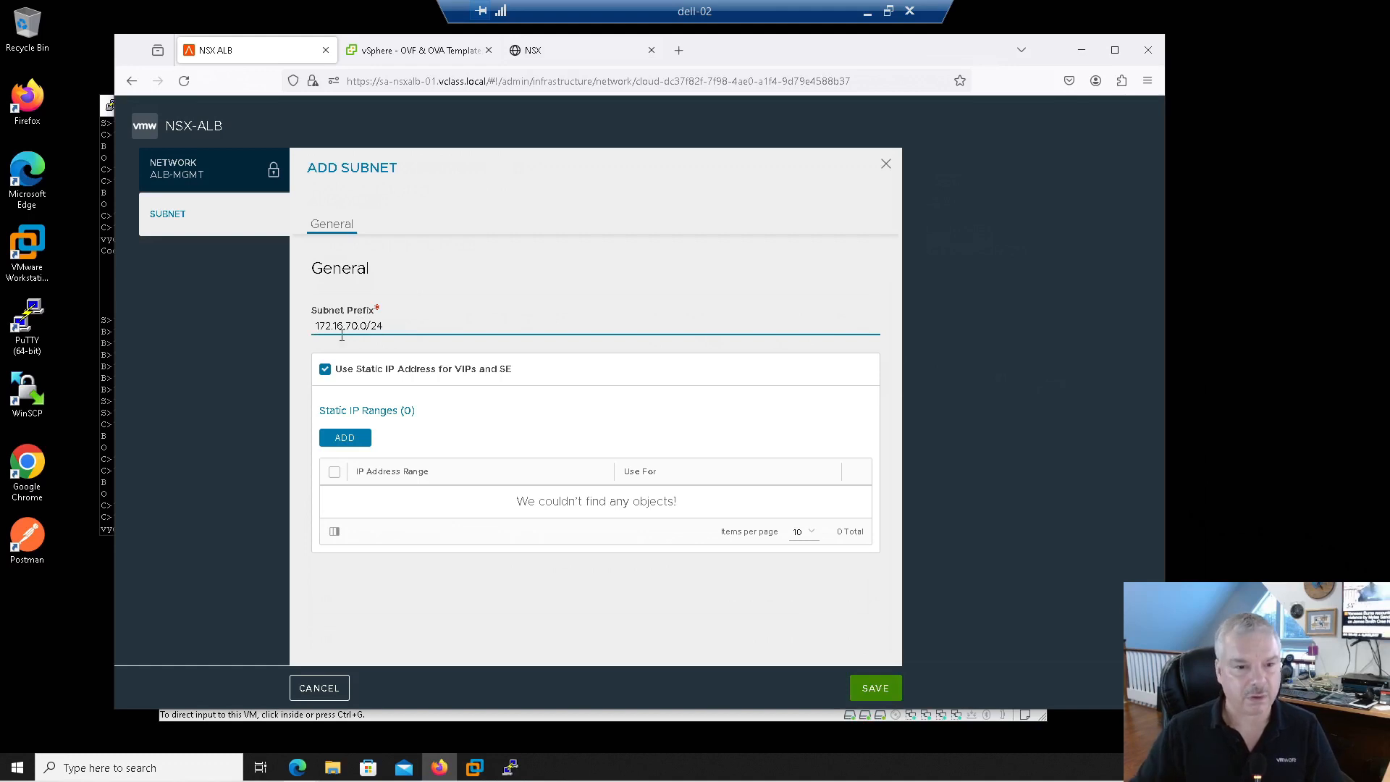
# Give the subnet static range 172.16.70.10-172.16.70.20, then save the subnet and profile
pyautogui.click(355, 442)
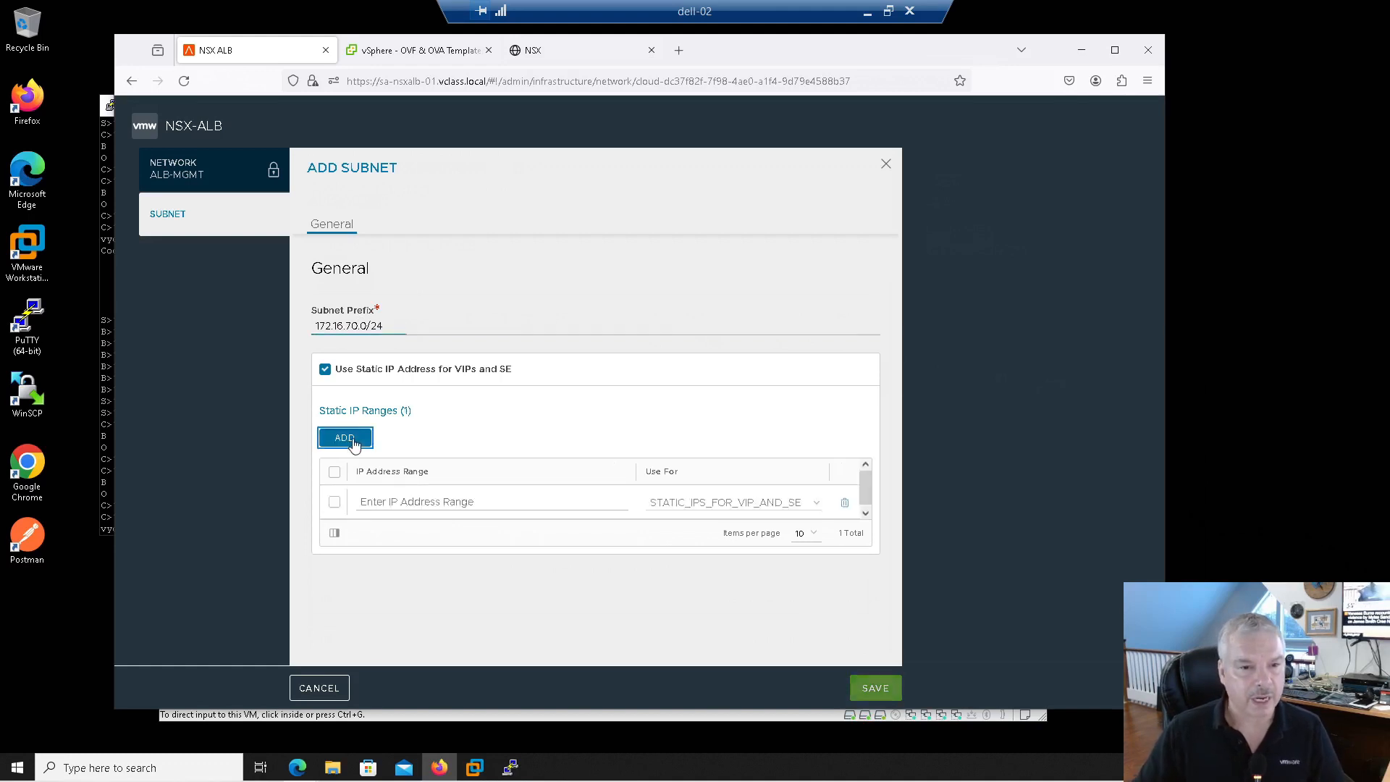
pyautogui.click(385, 503)
pyautogui.write('172')
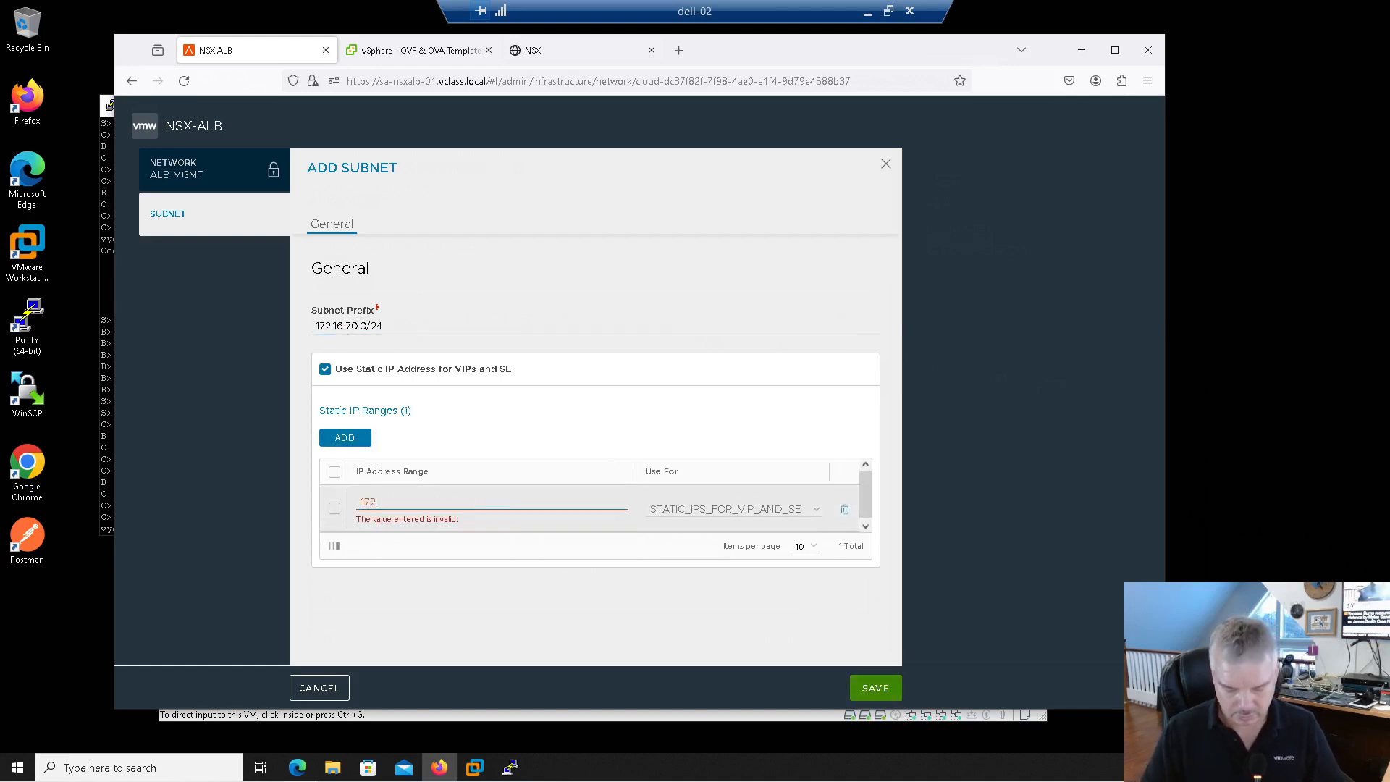
pyautogui.write('.16.70.10')
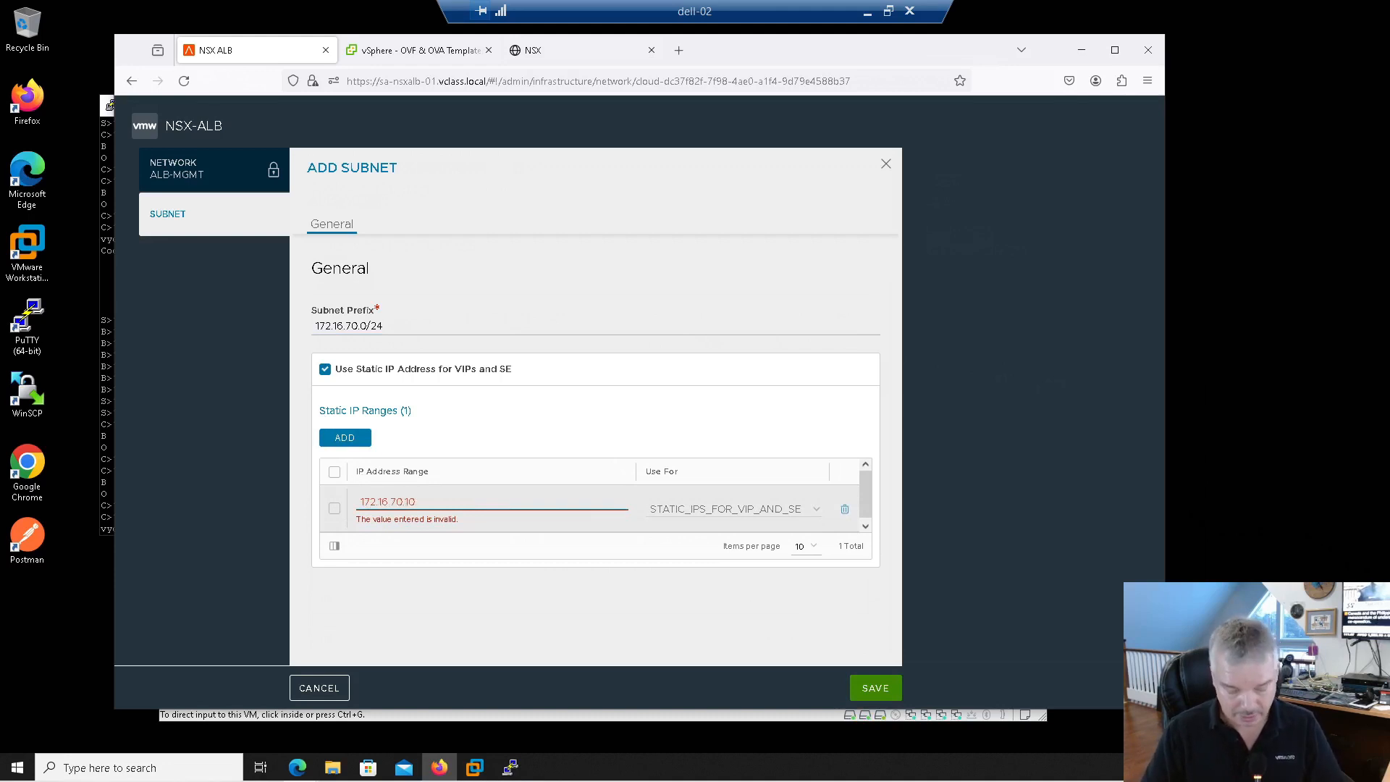
pyautogui.write('-172.16.')
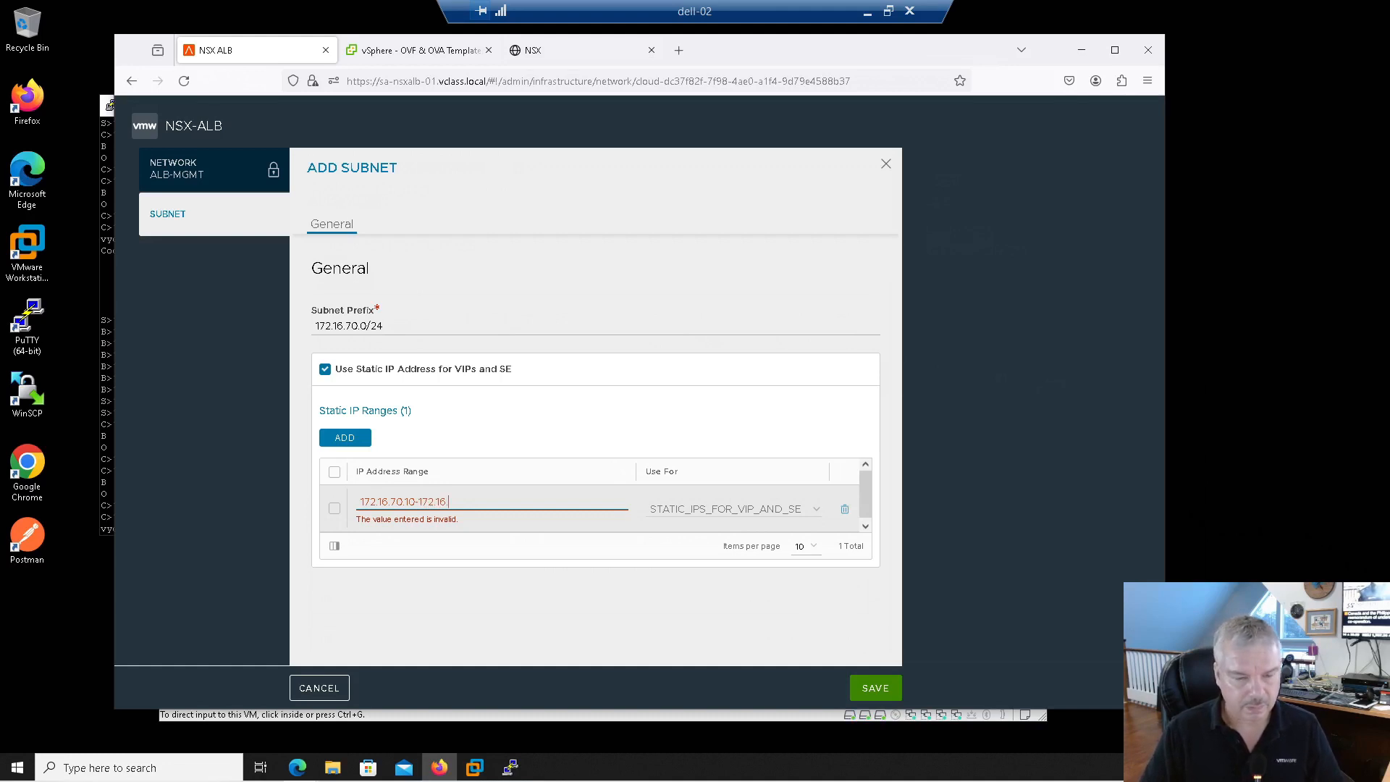
pyautogui.write('70')
pyautogui.press('BackSpace')
pyautogui.press('BackSpace')
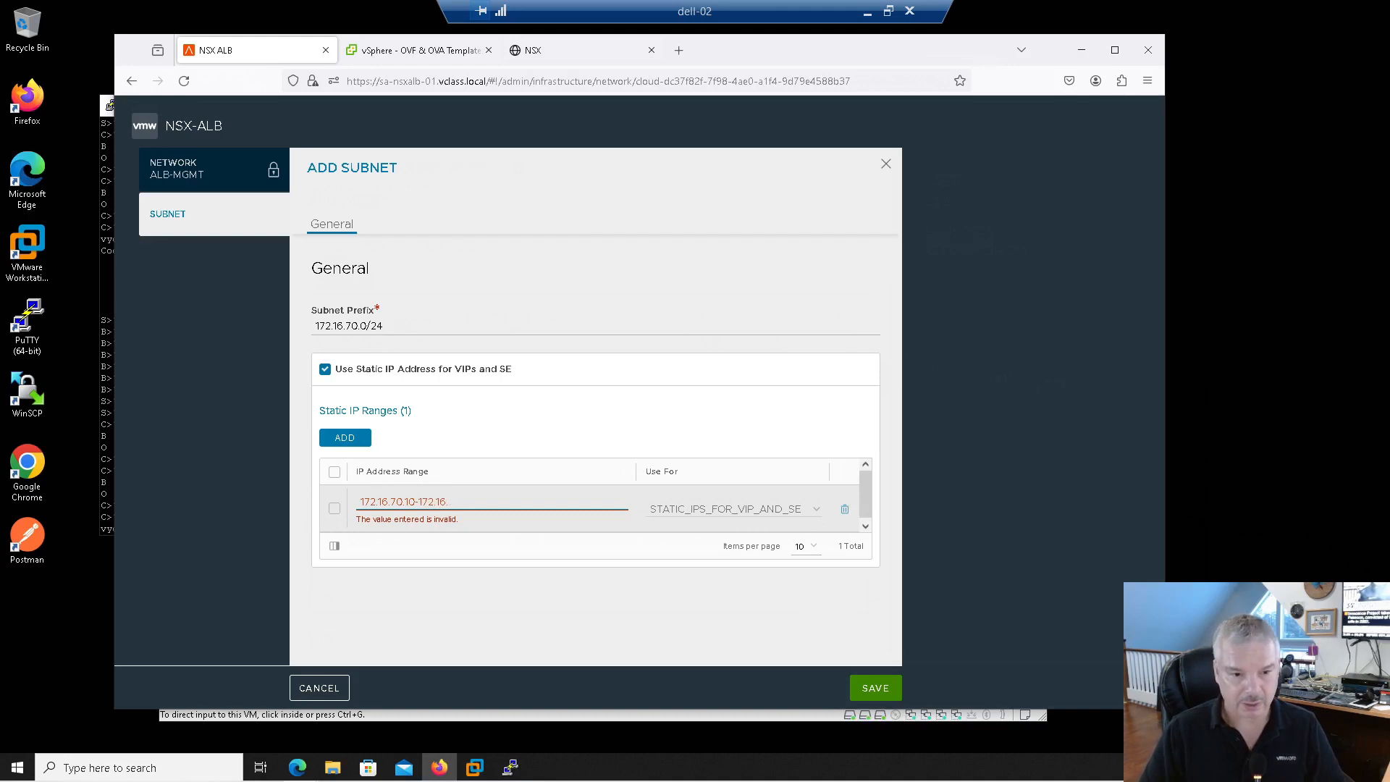
pyautogui.write('70.20')
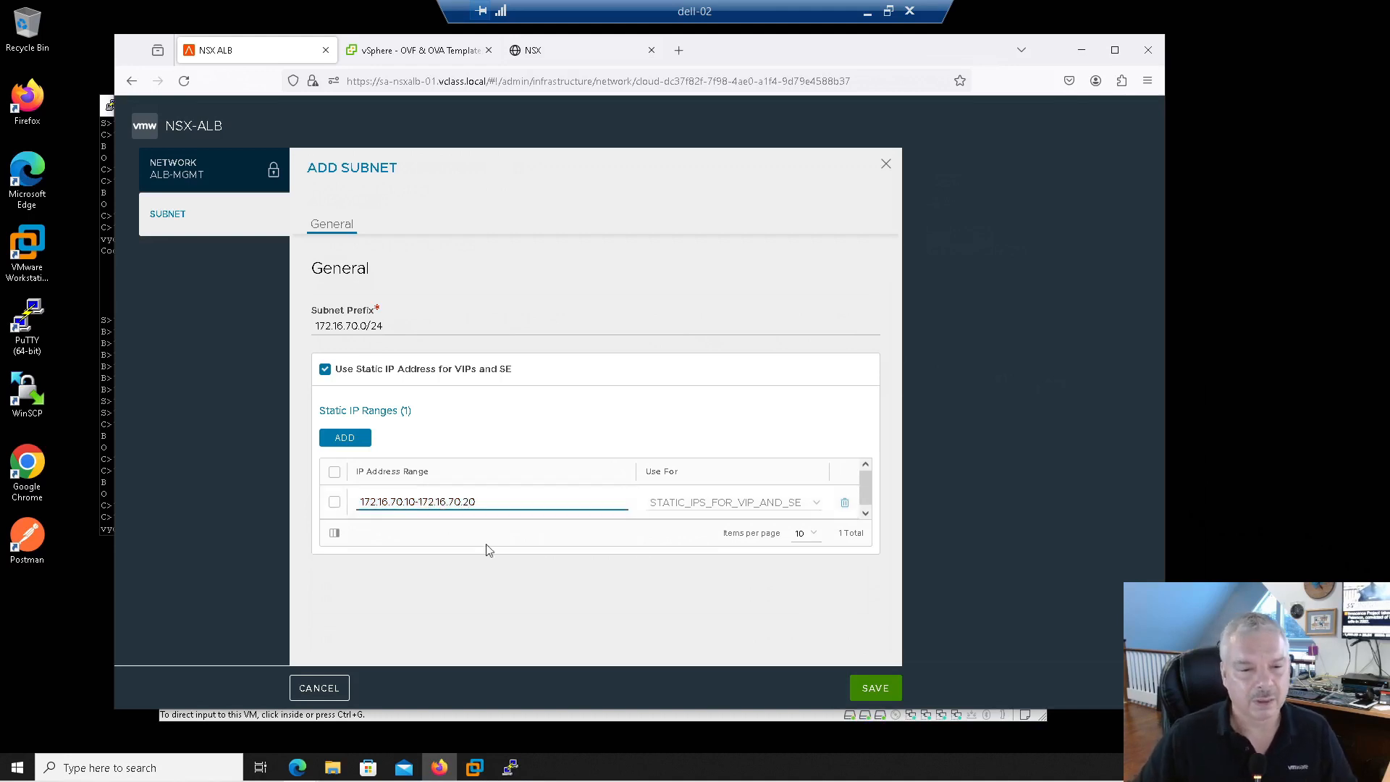
pyautogui.click(866, 688)
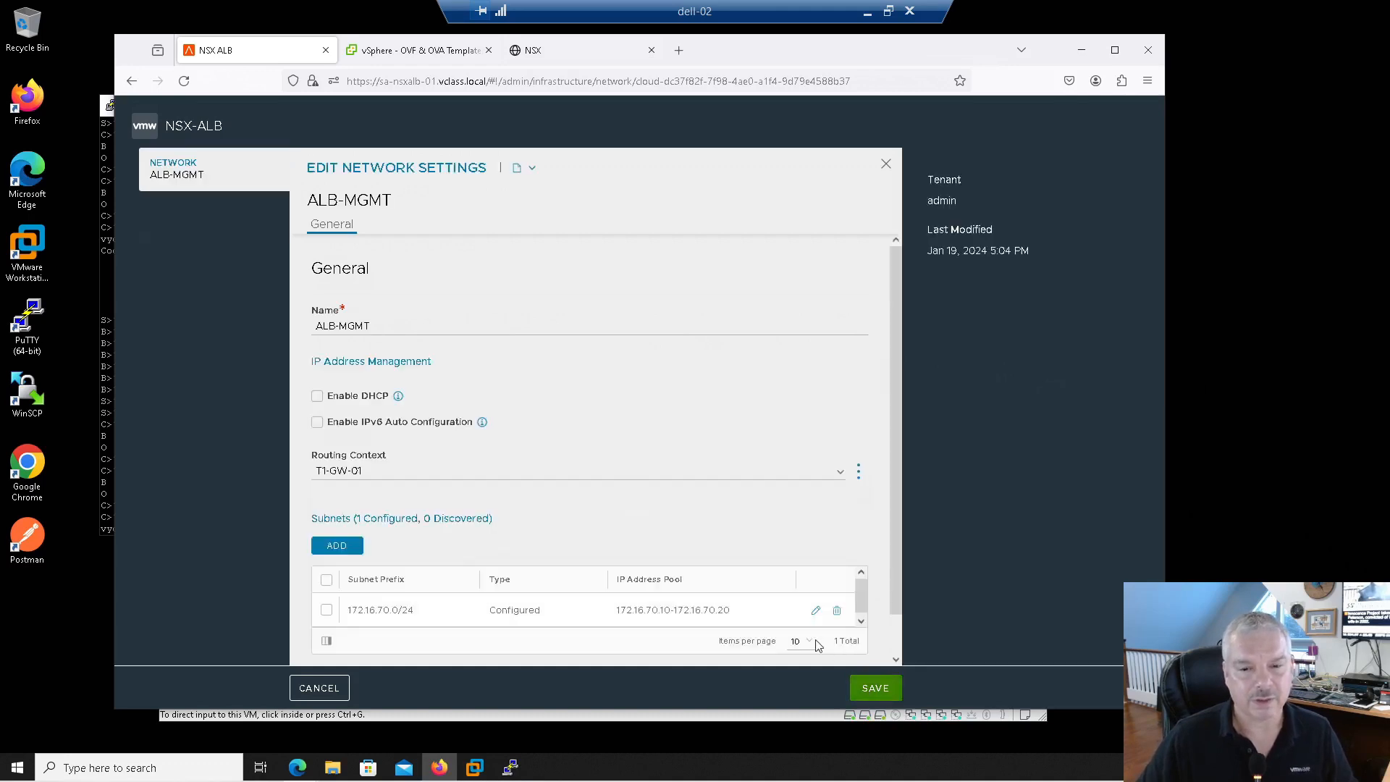
pyautogui.click(871, 689)
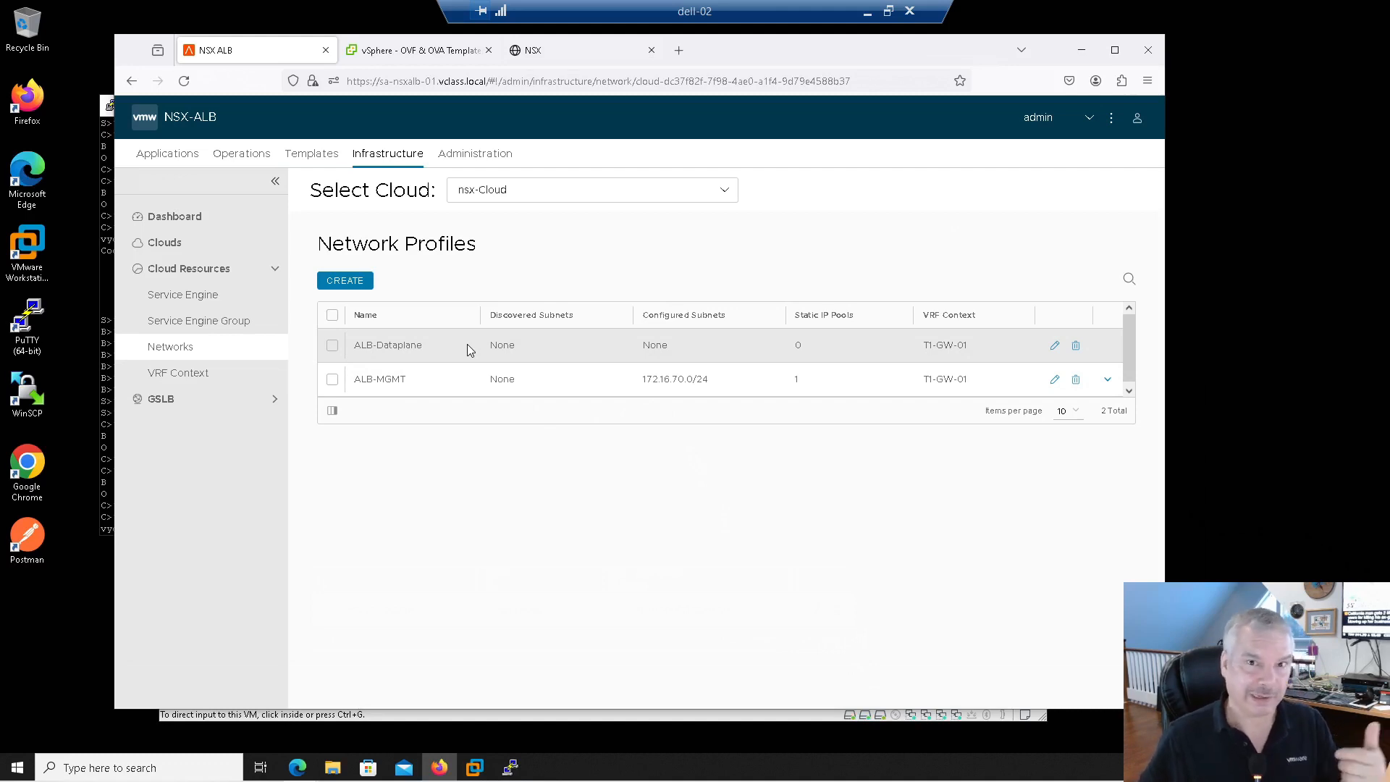
# Edit ALB-Dataplane and add subnet 172.16.80.0/24 with static range 172.16.80.10-172.16.80.20
pyautogui.click(1054, 346)
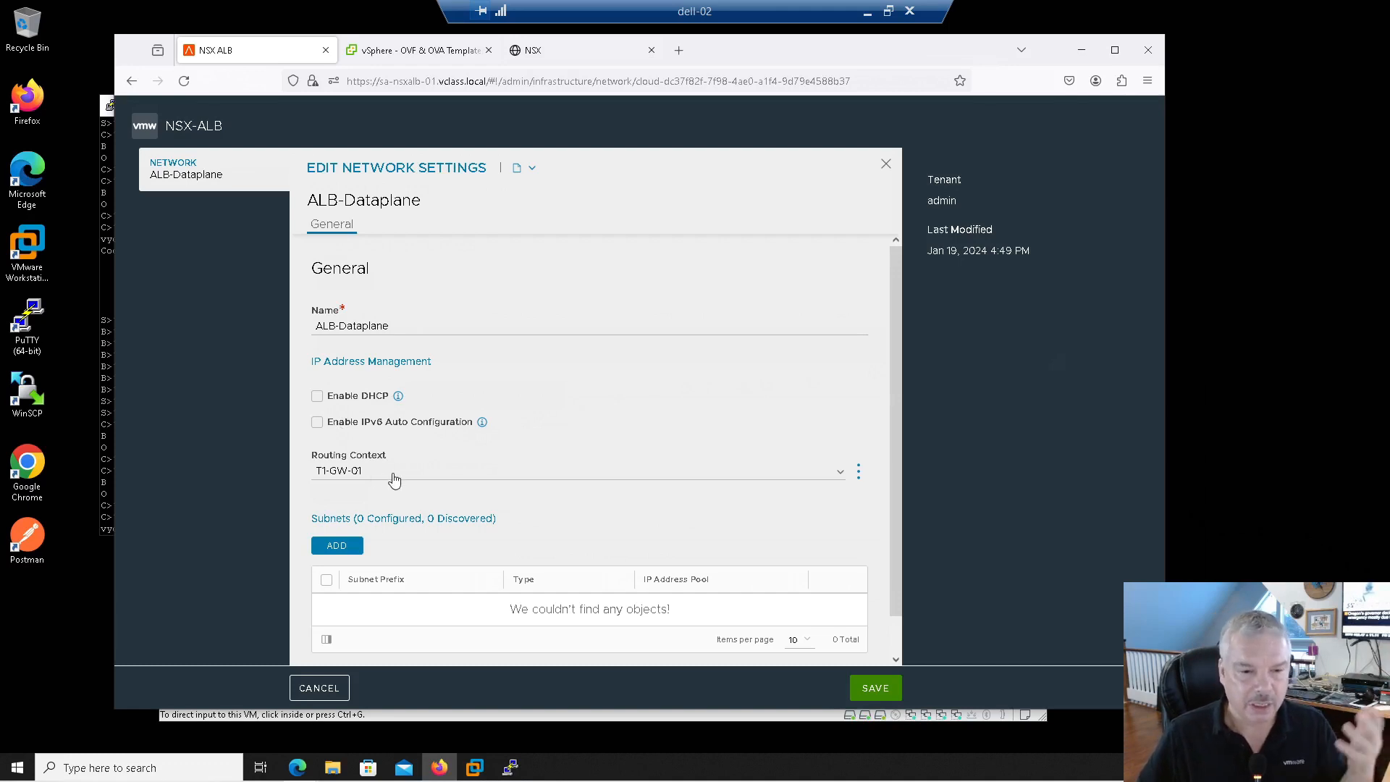
pyautogui.click(350, 546)
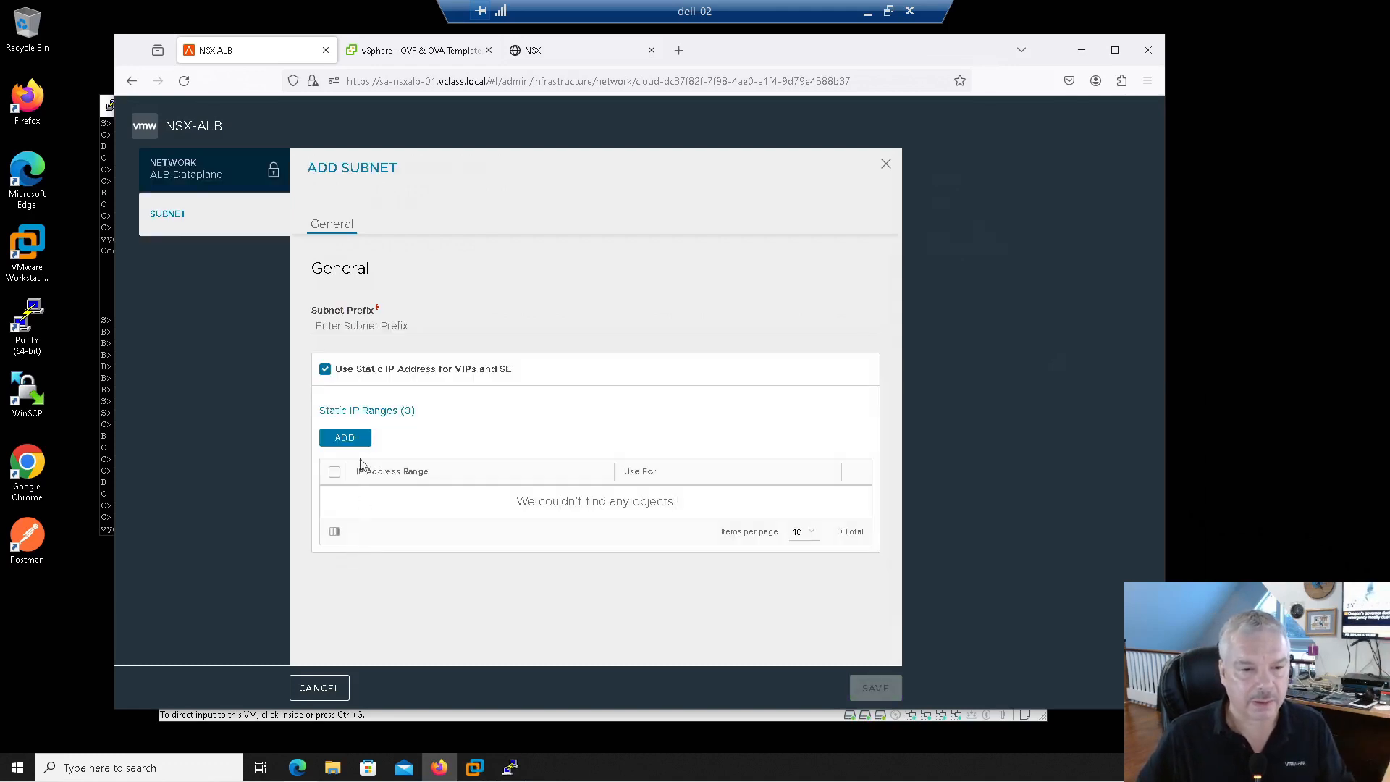
pyautogui.click(352, 328)
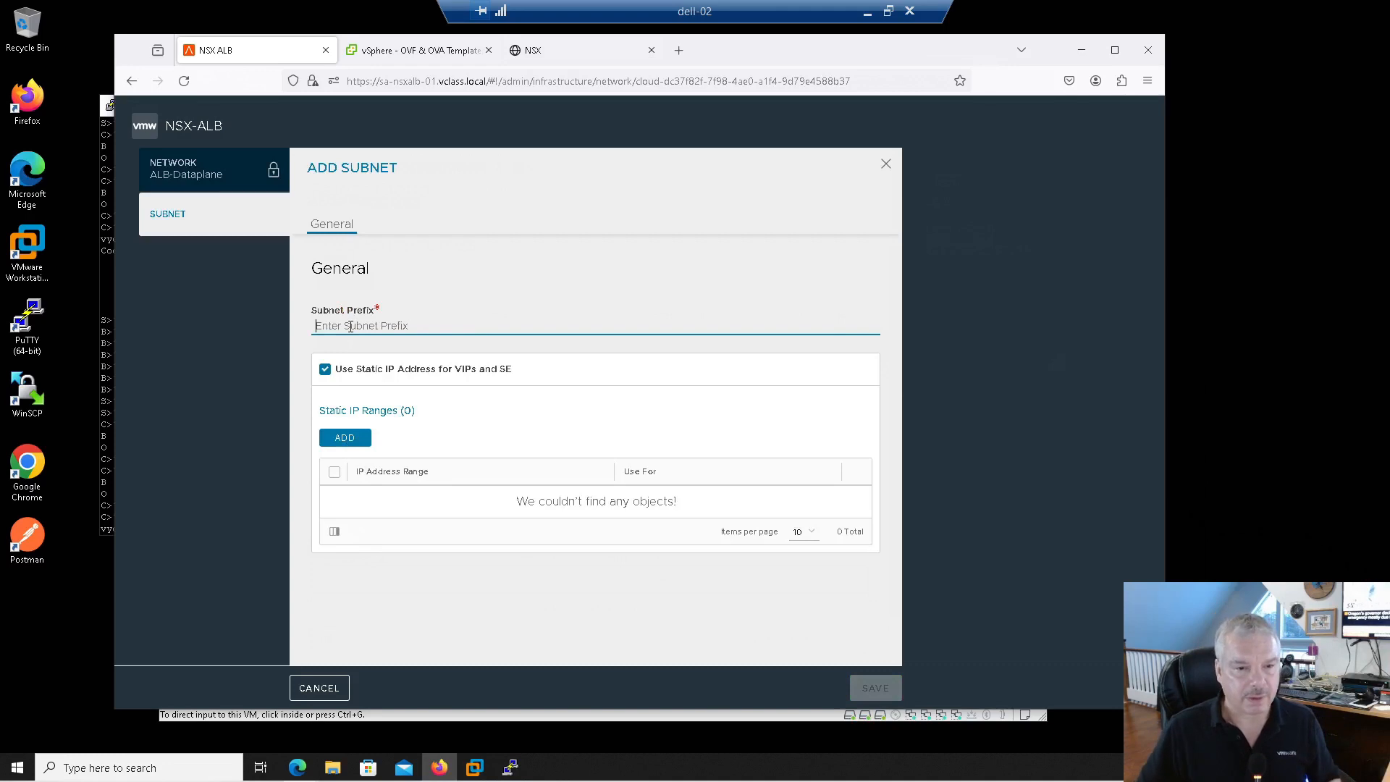
pyautogui.write('1')
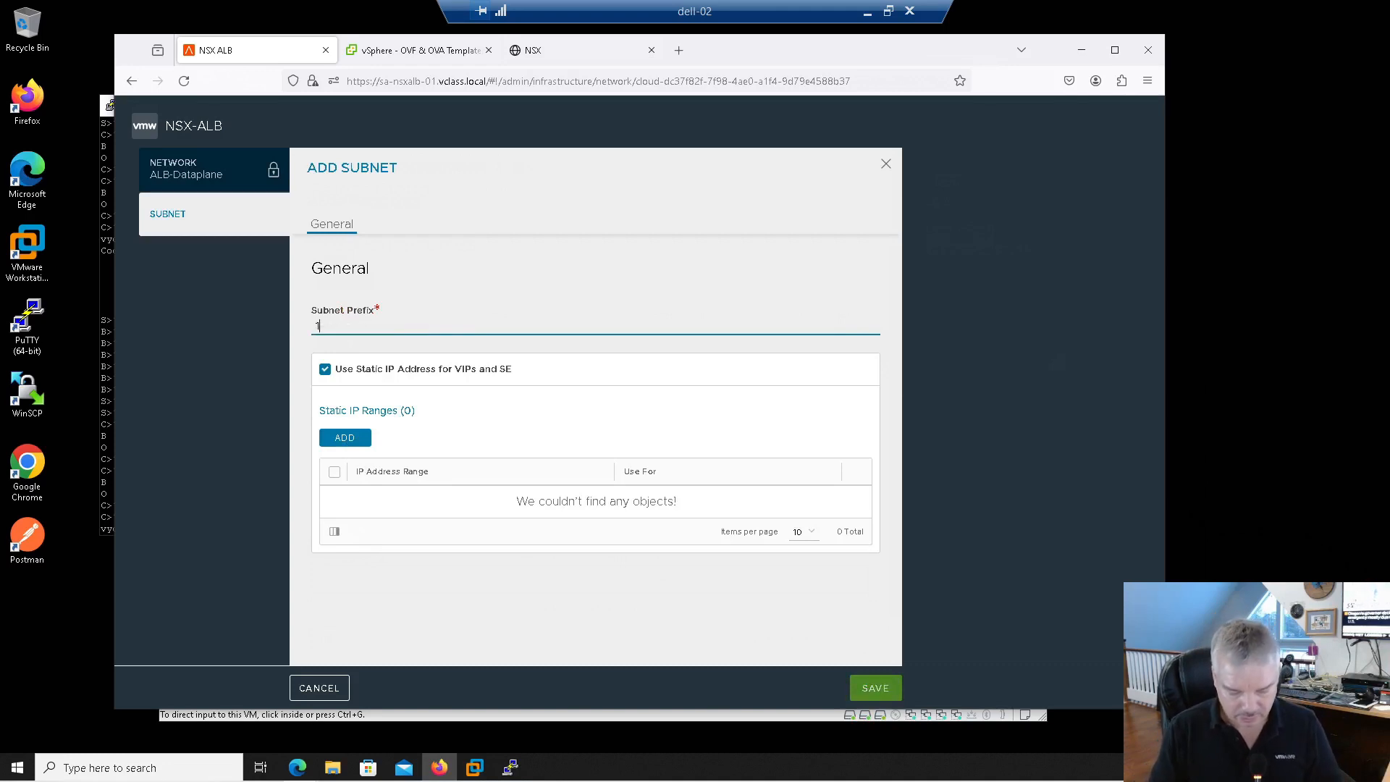
pyautogui.write('72.16.80.0/')
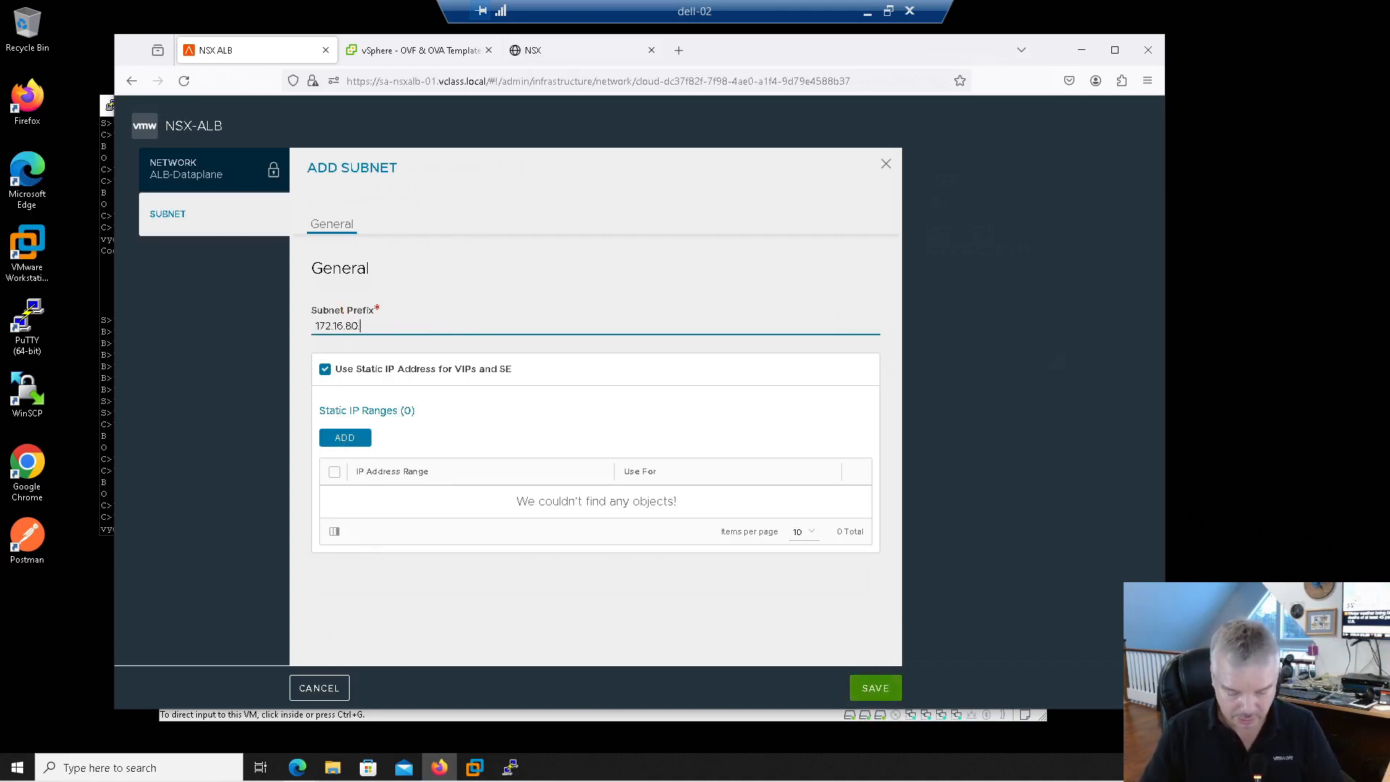
pyautogui.write('24')
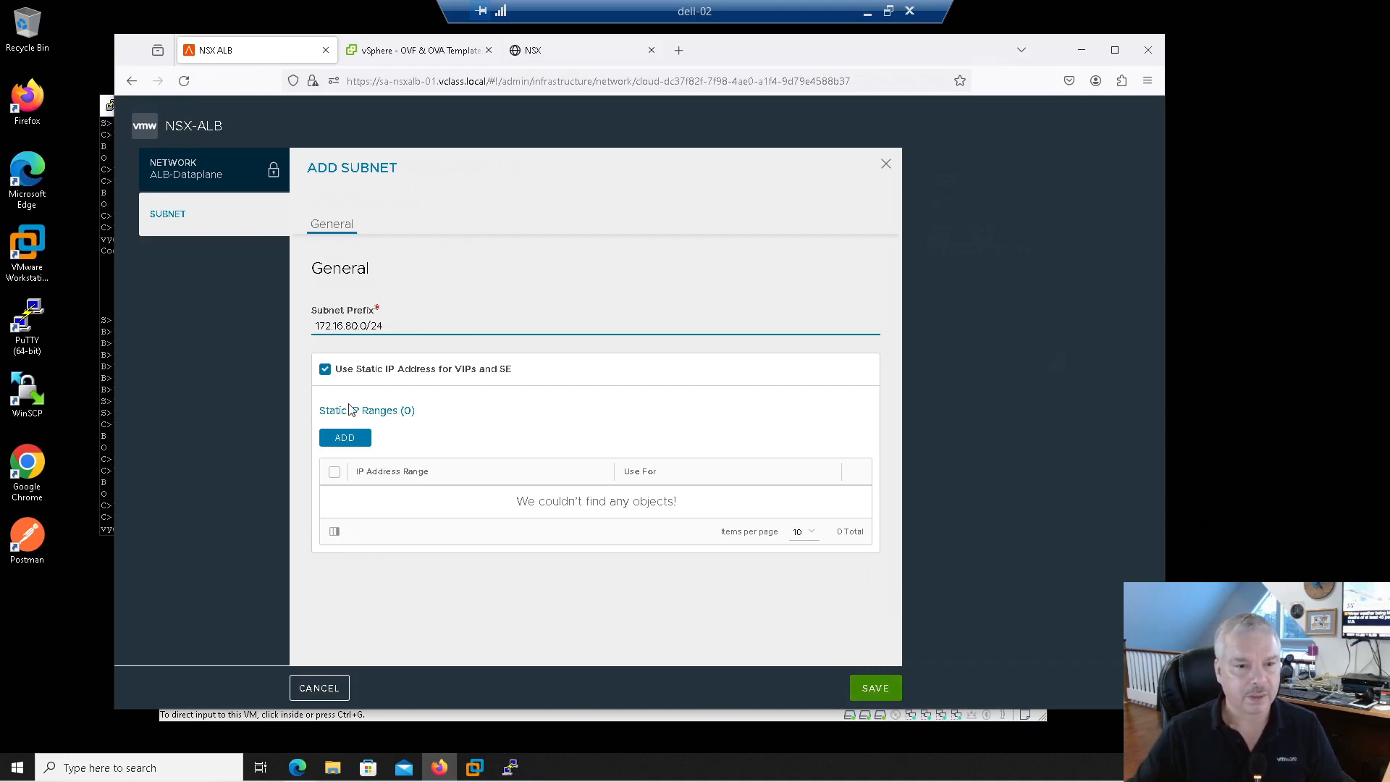
pyautogui.click(350, 440)
pyautogui.click(376, 502)
pyautogui.write('172.16.80.10-172.16.80.20')
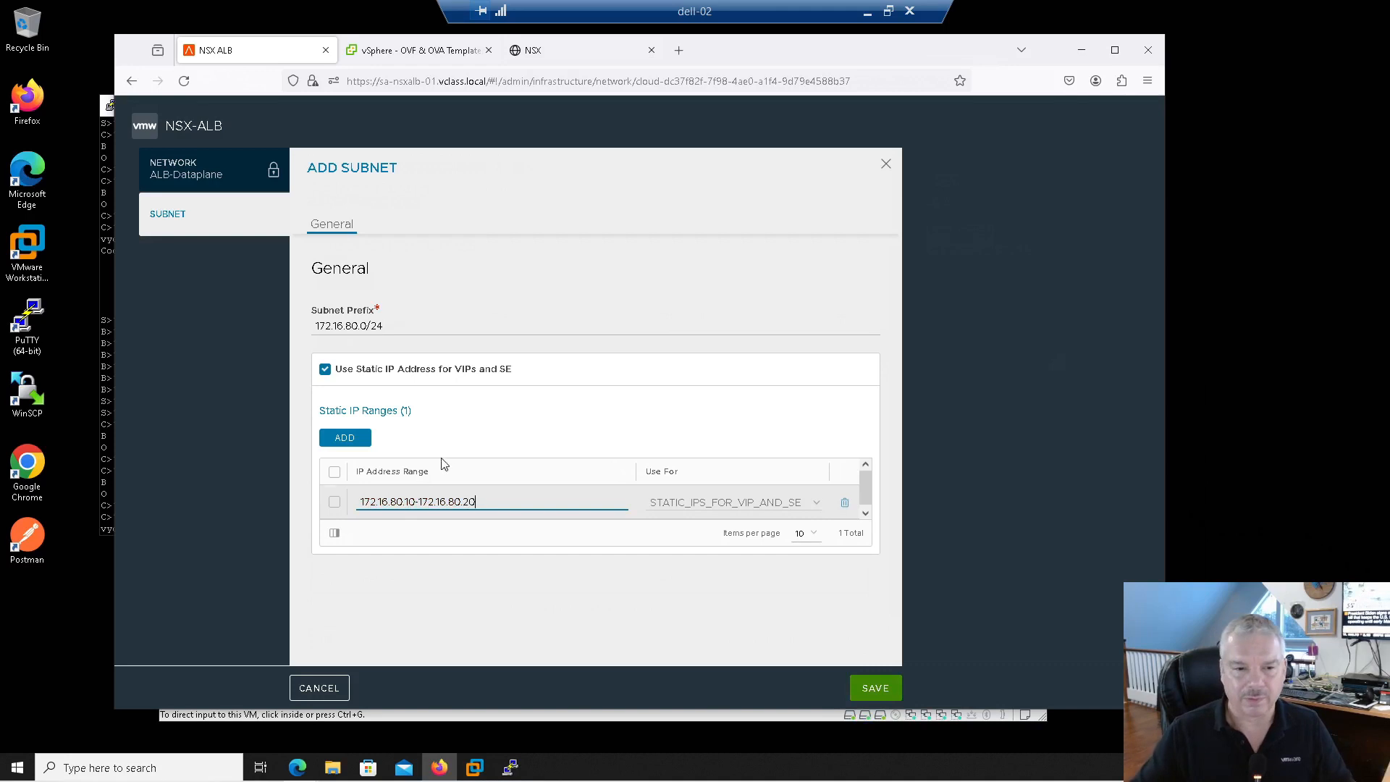
pyautogui.click(875, 689)
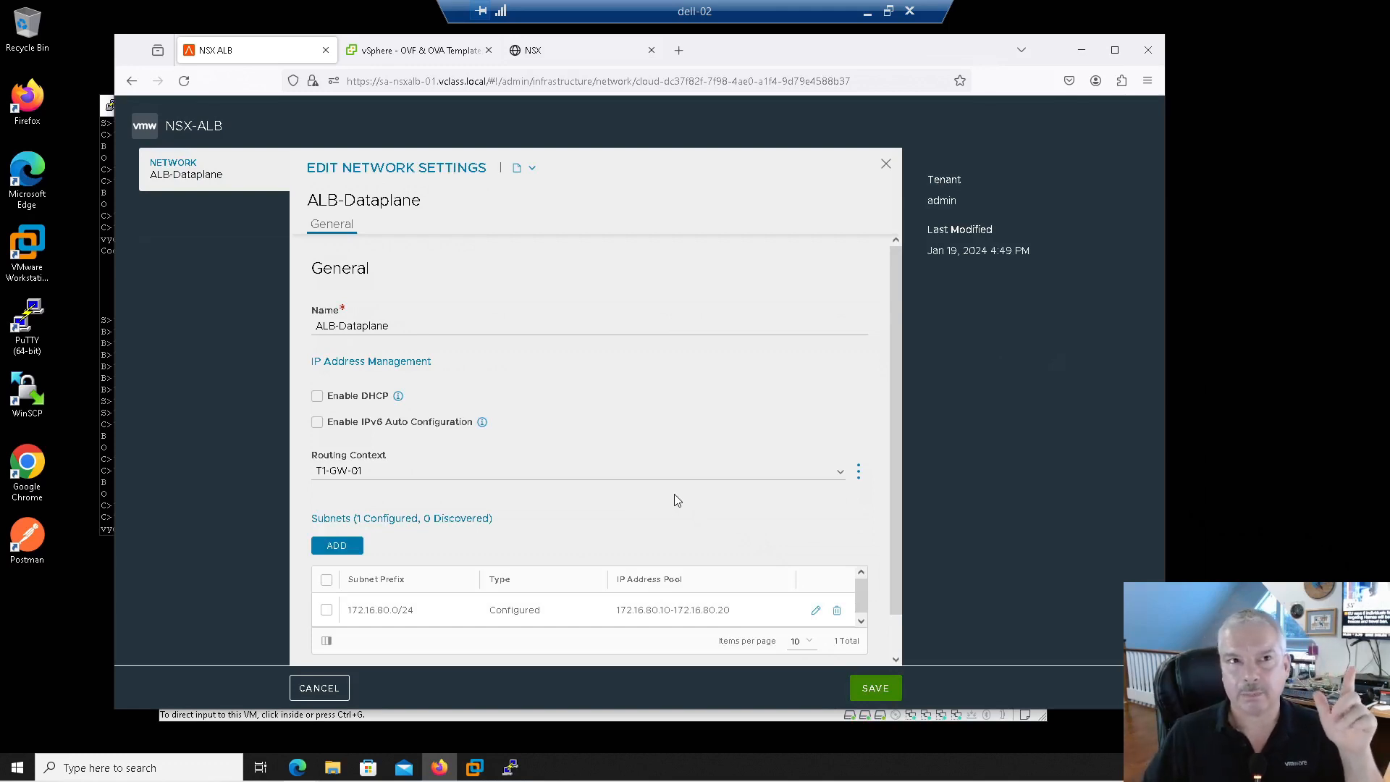
pyautogui.click(860, 475)
# Add static route 0.0.0.0/0 via 172.16.80.1 to T1-GW-01 and save ALB-Dataplane
pyautogui.click(808, 443)
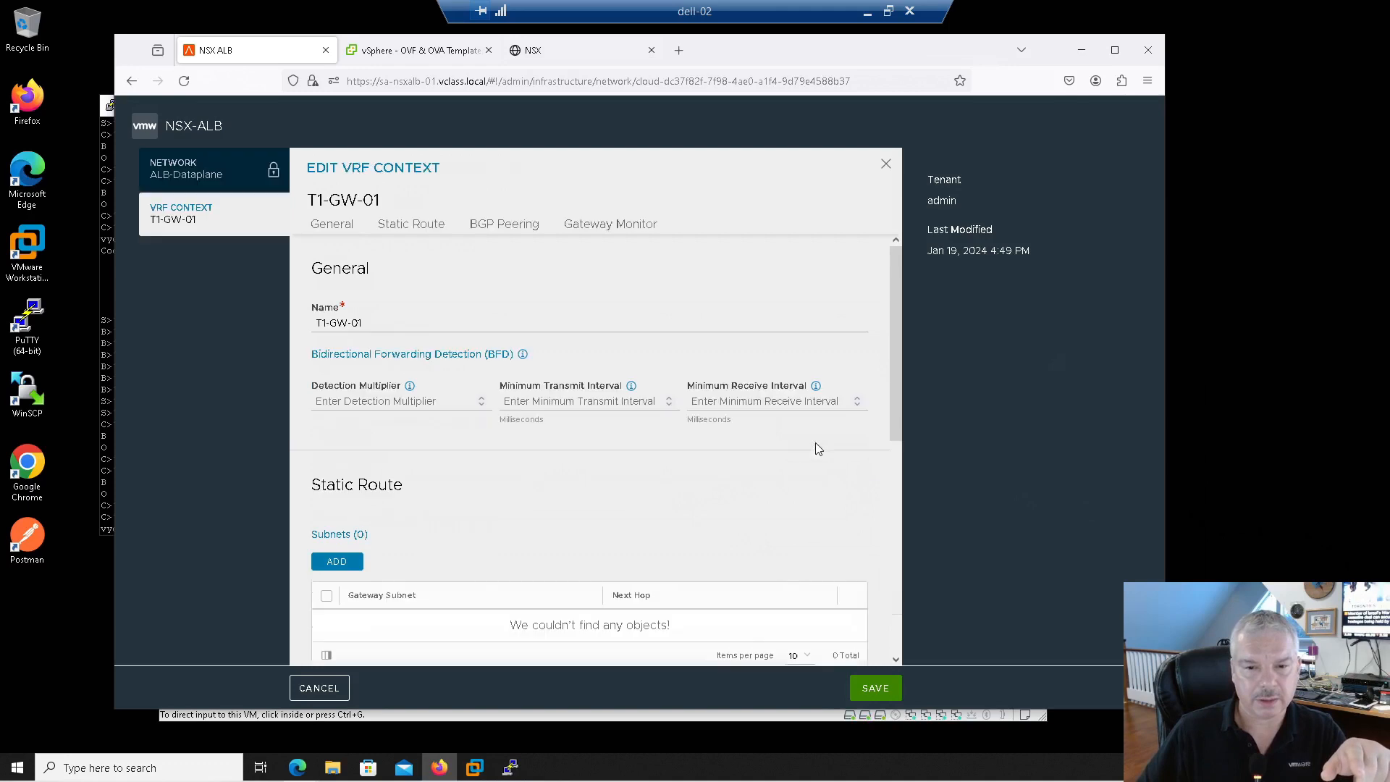
pyautogui.click(344, 563)
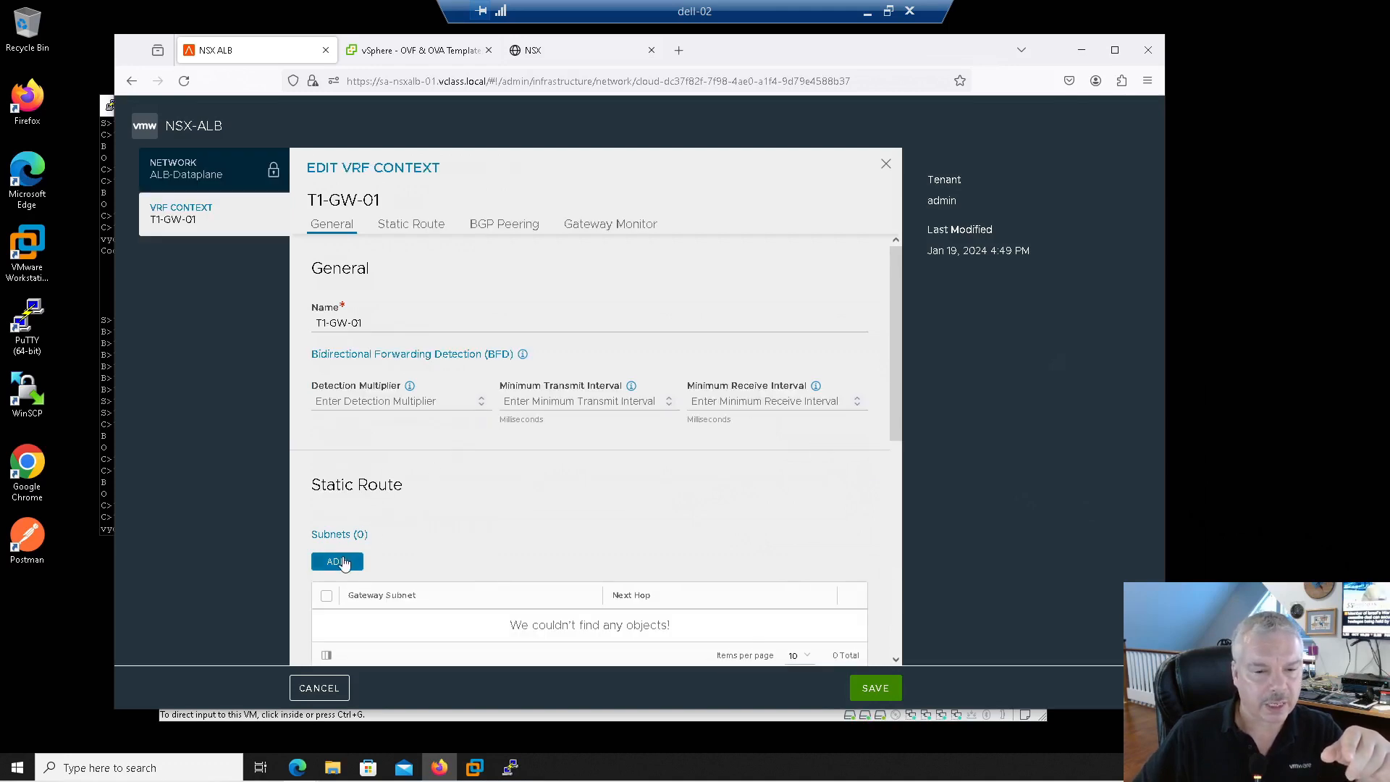
pyautogui.click(439, 627)
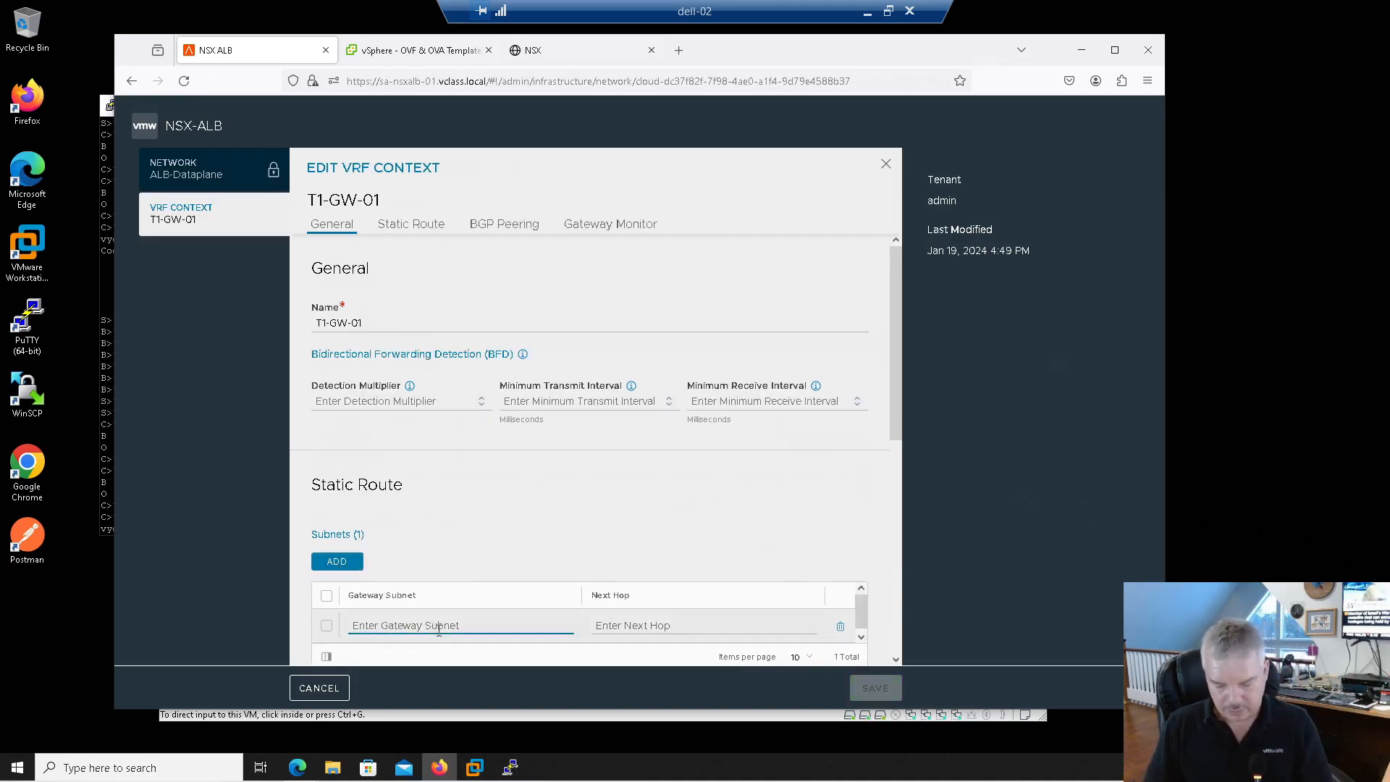
pyautogui.write('0.0.0.0/0')
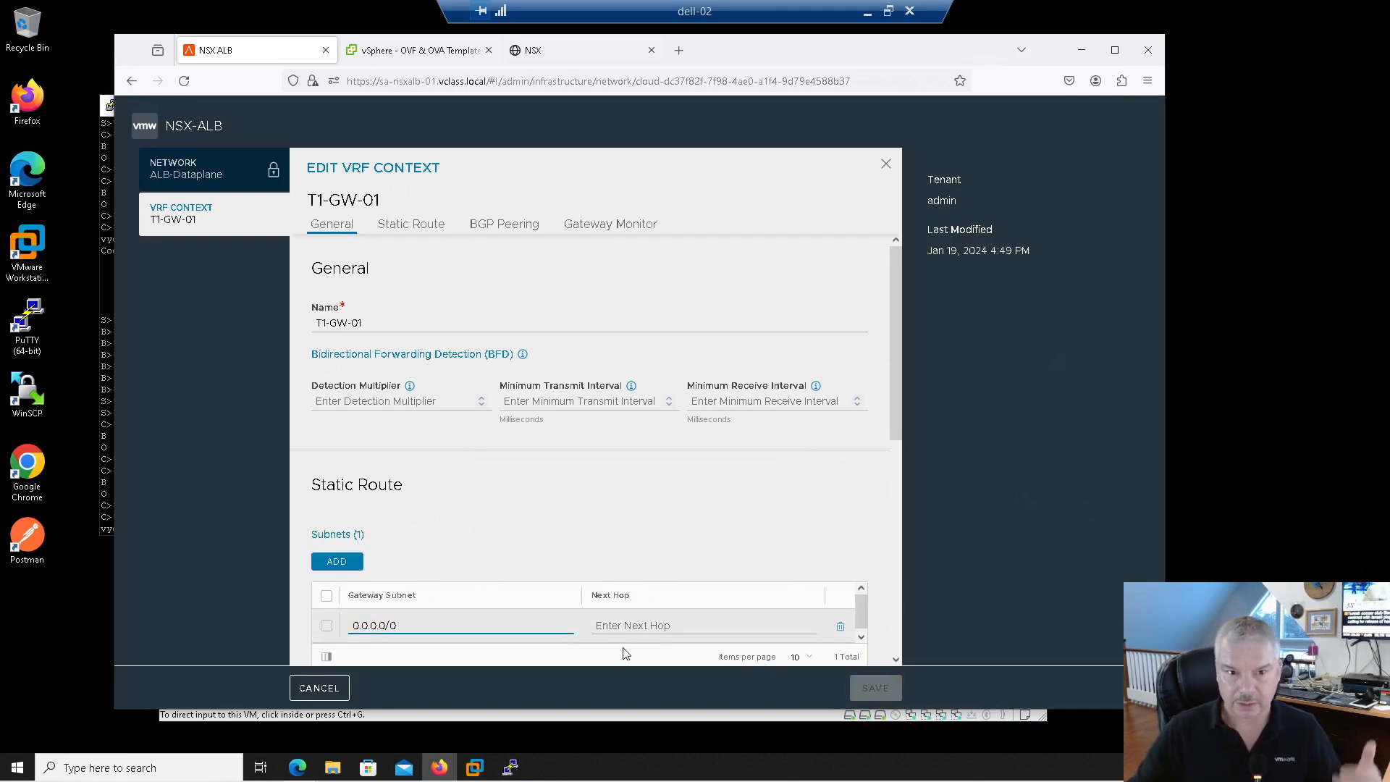
pyautogui.click(641, 624)
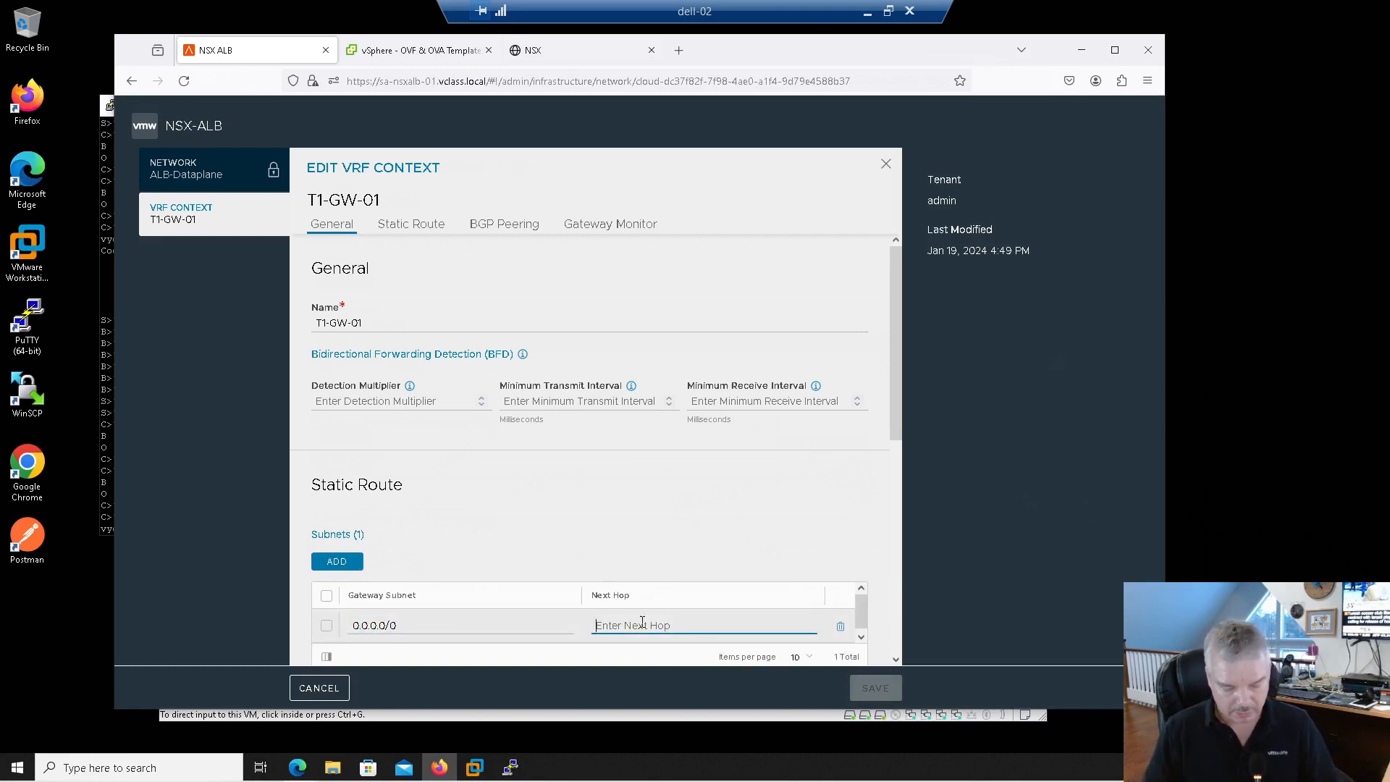
pyautogui.write('172.16.80')
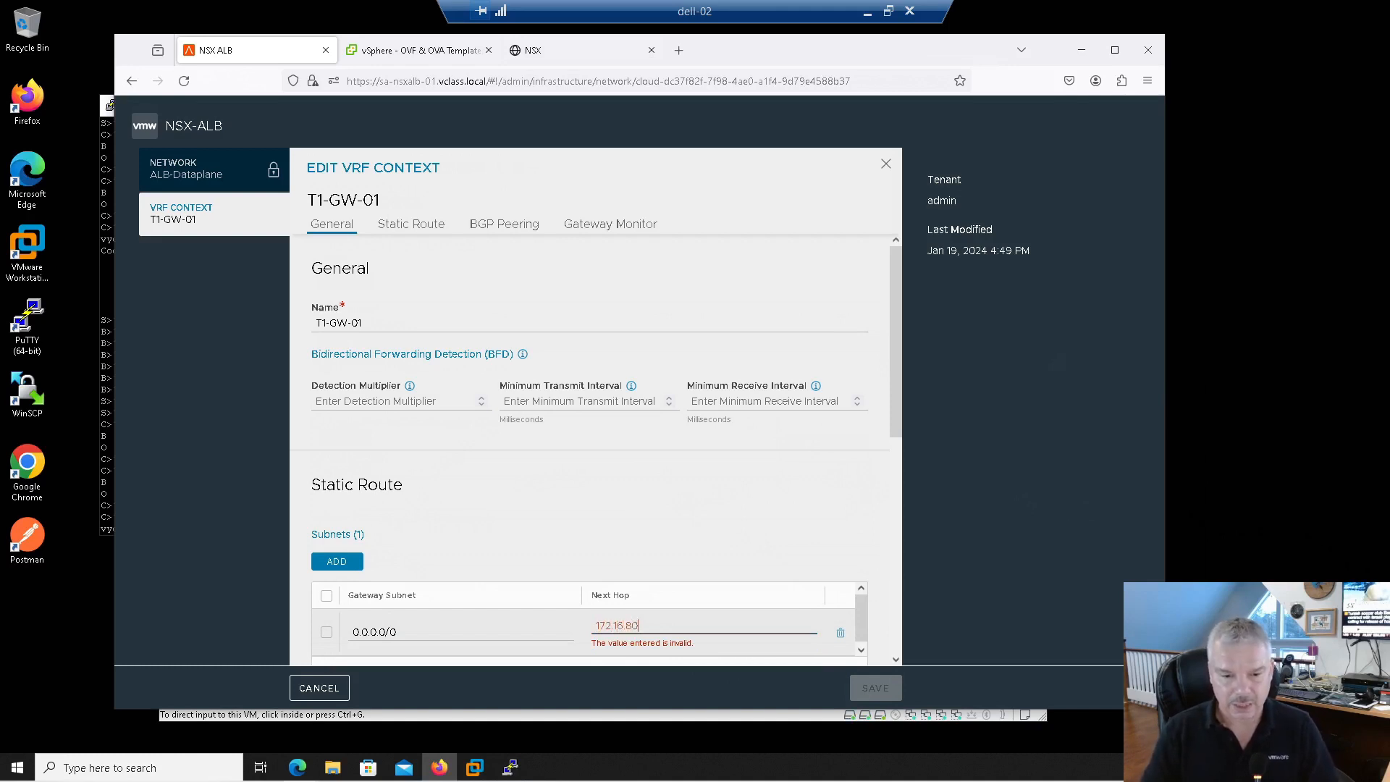
pyautogui.write('.1')
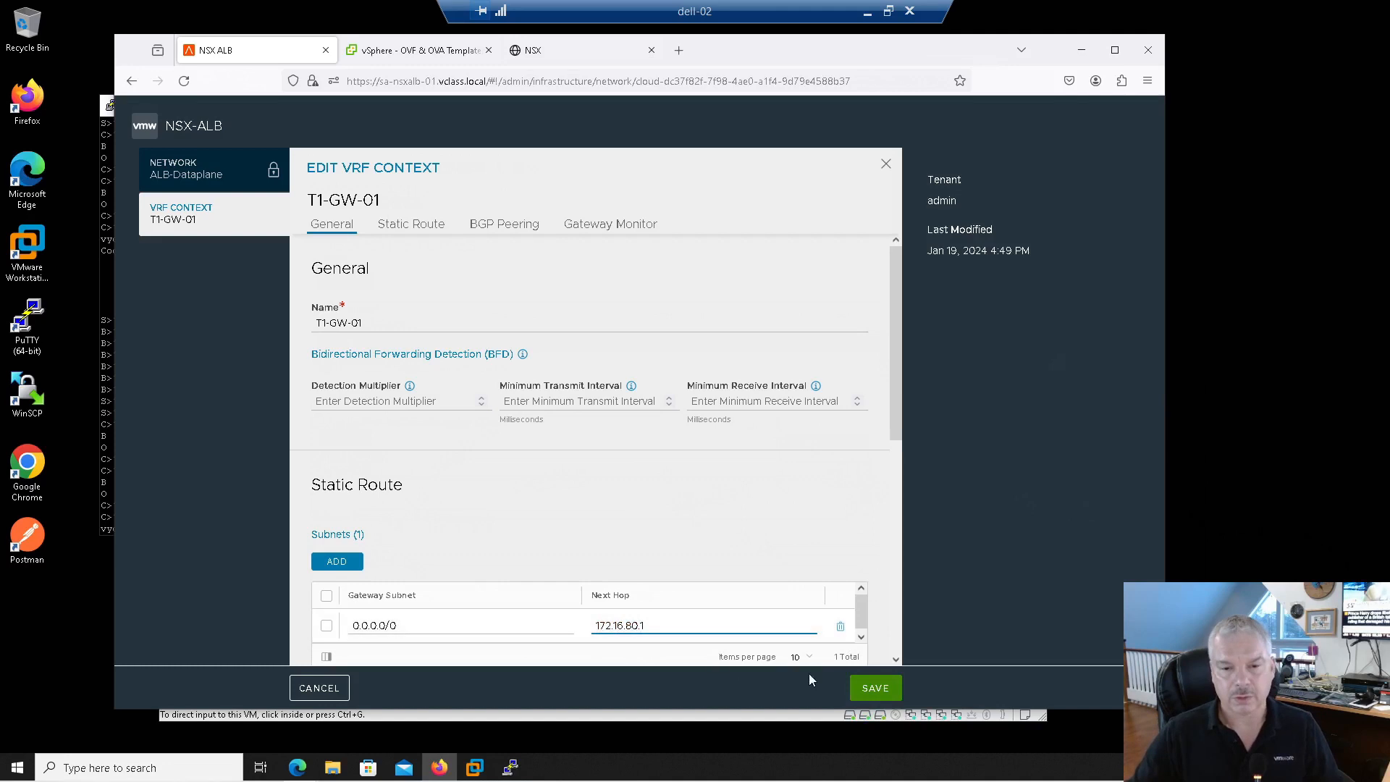
pyautogui.click(876, 689)
pyautogui.click(877, 688)
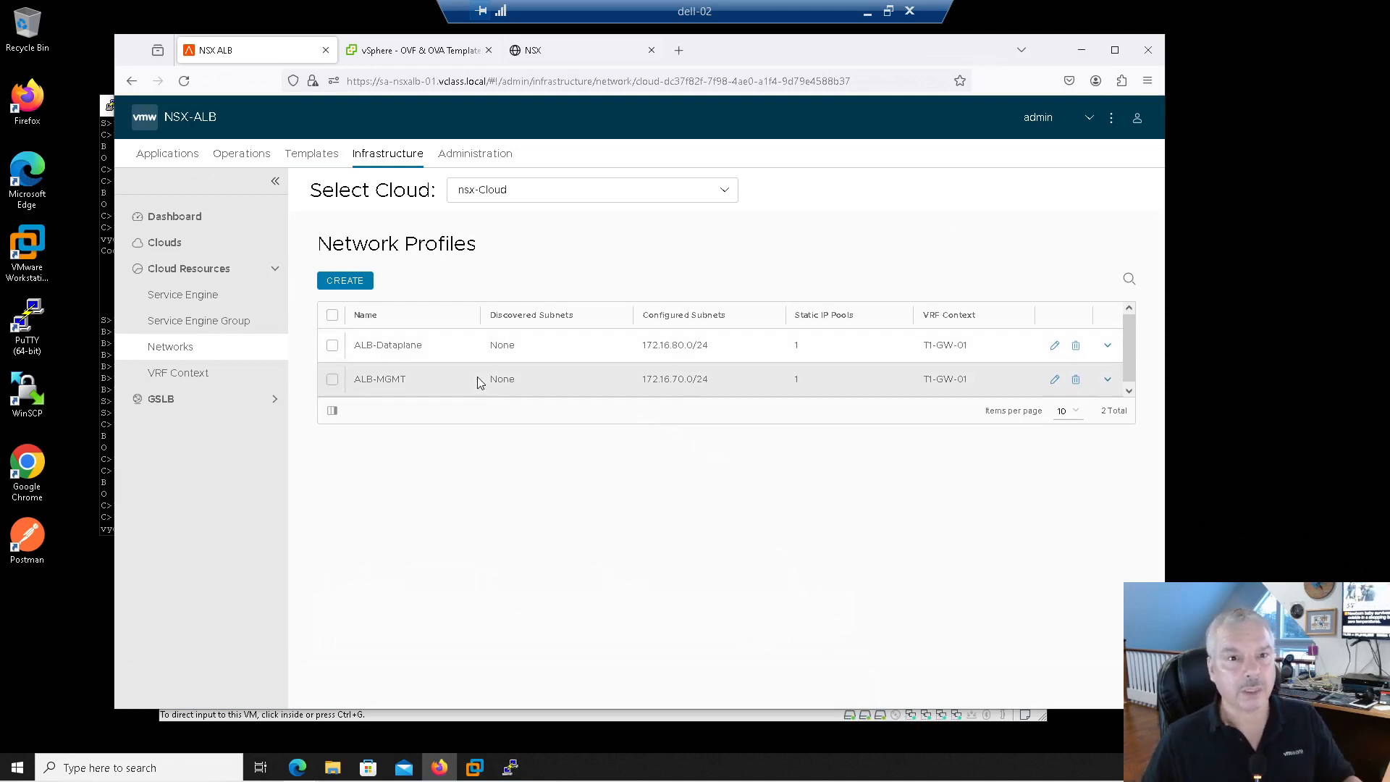
# Check that Pools, Pool Groups and VS VIPs are empty, ending on Virtual Services
pyautogui.click(159, 163)
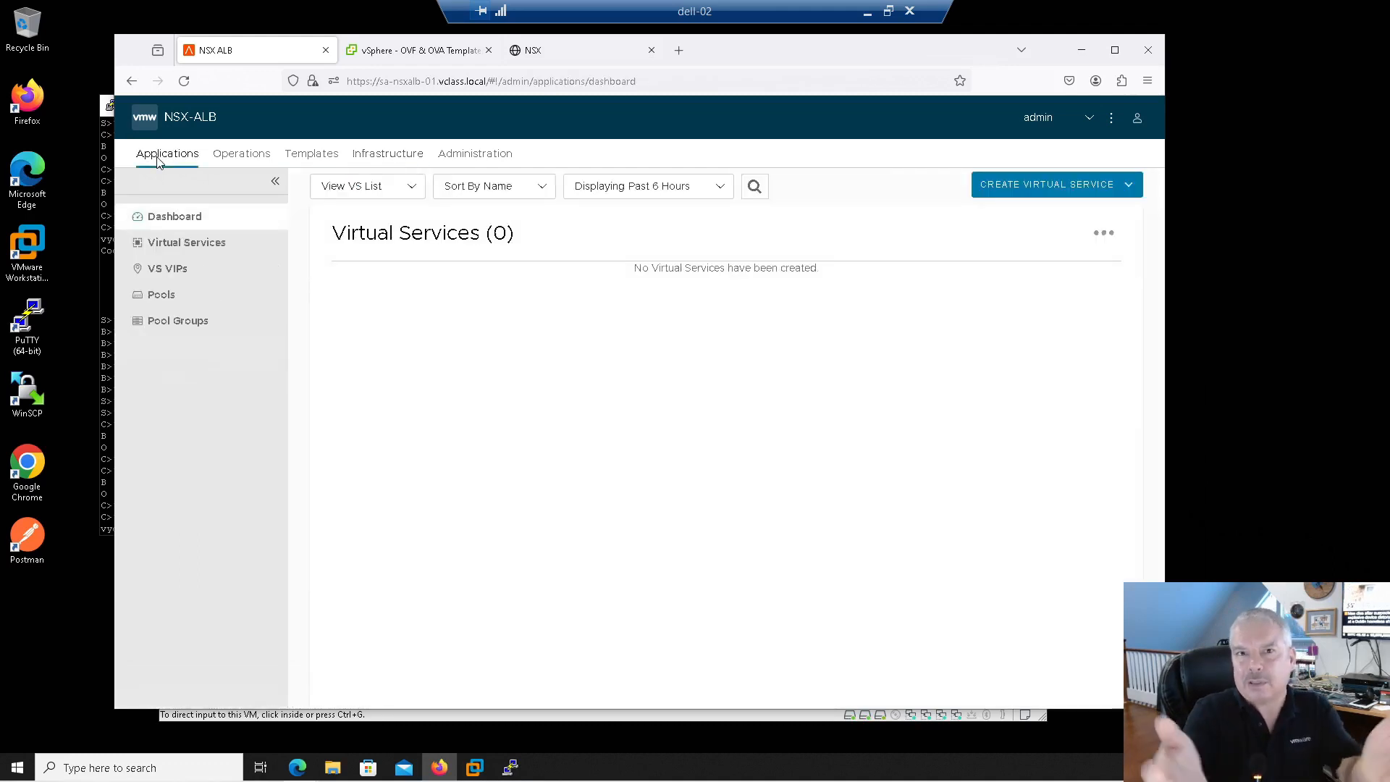
pyautogui.click(174, 279)
pyautogui.click(176, 298)
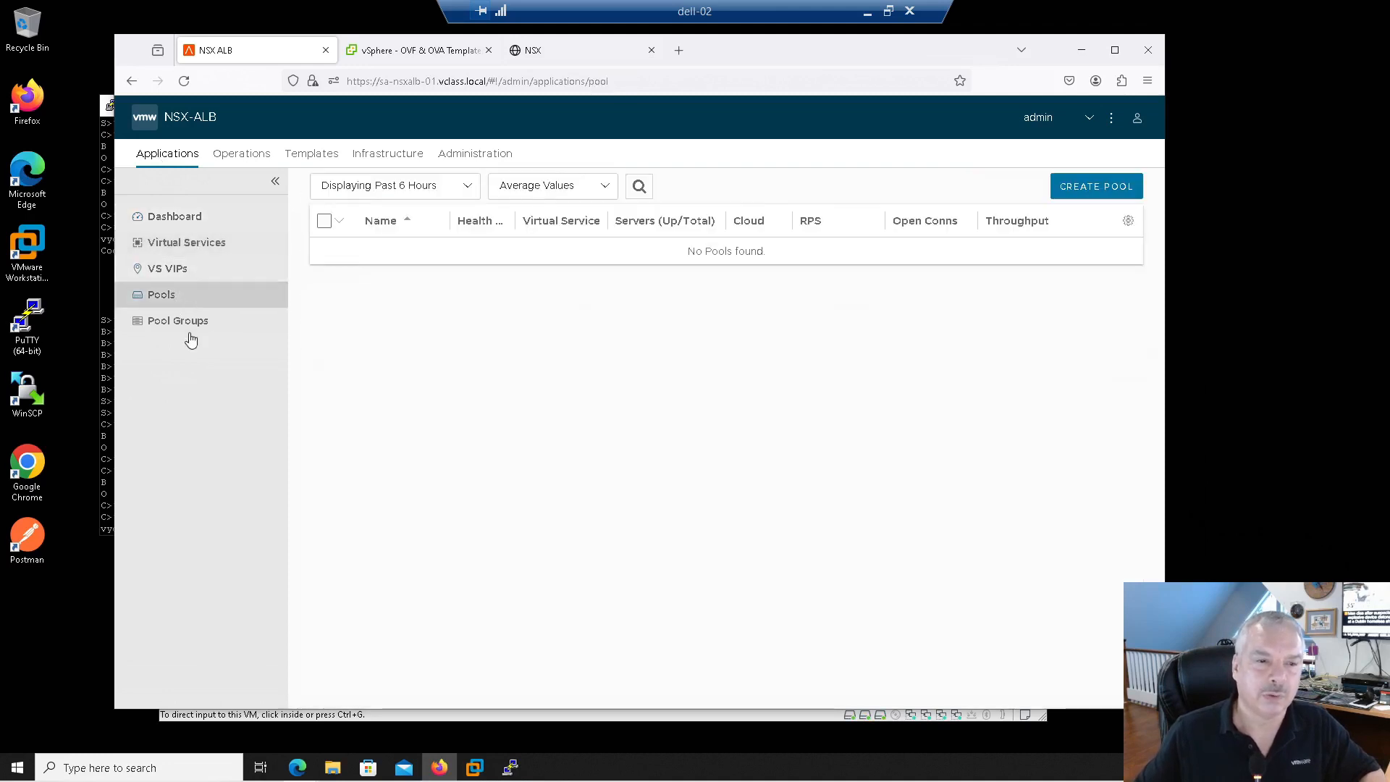
pyautogui.click(192, 331)
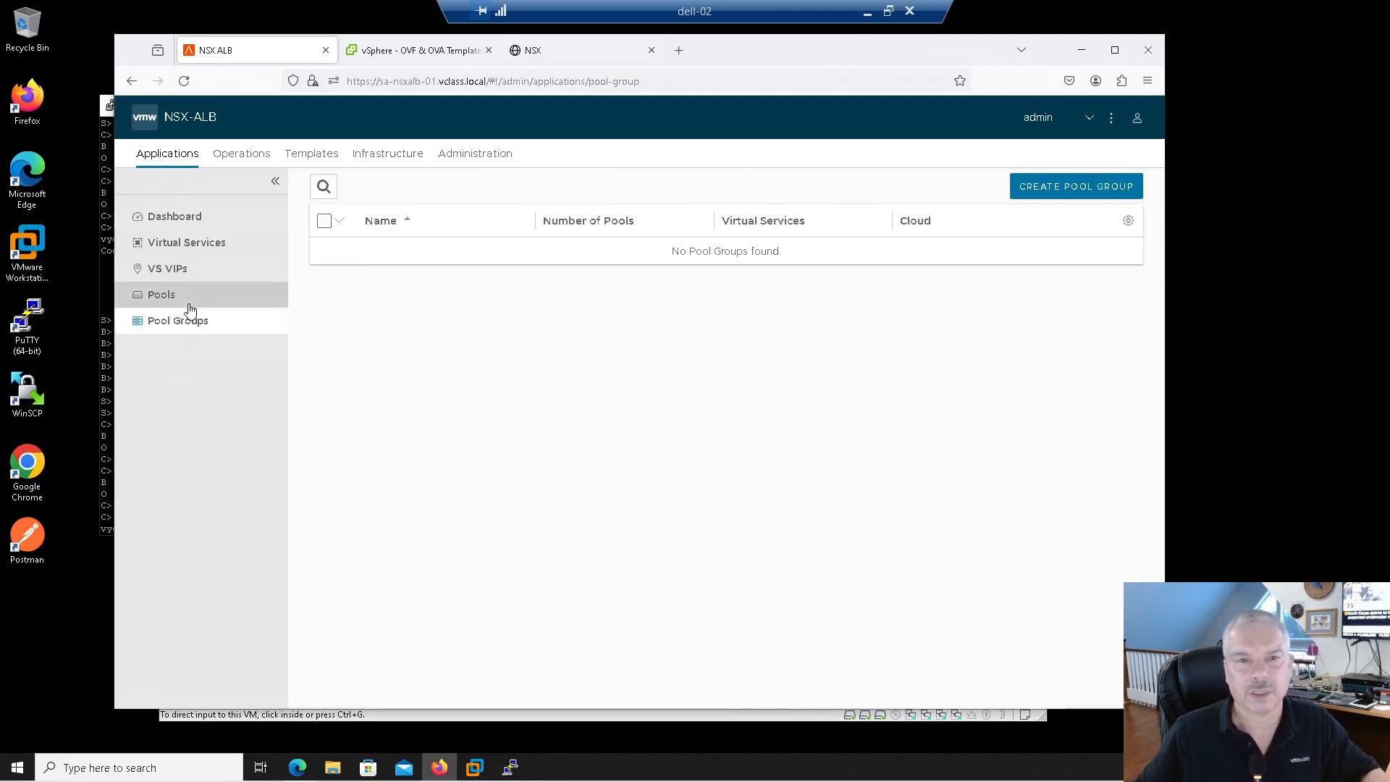
pyautogui.click(190, 304)
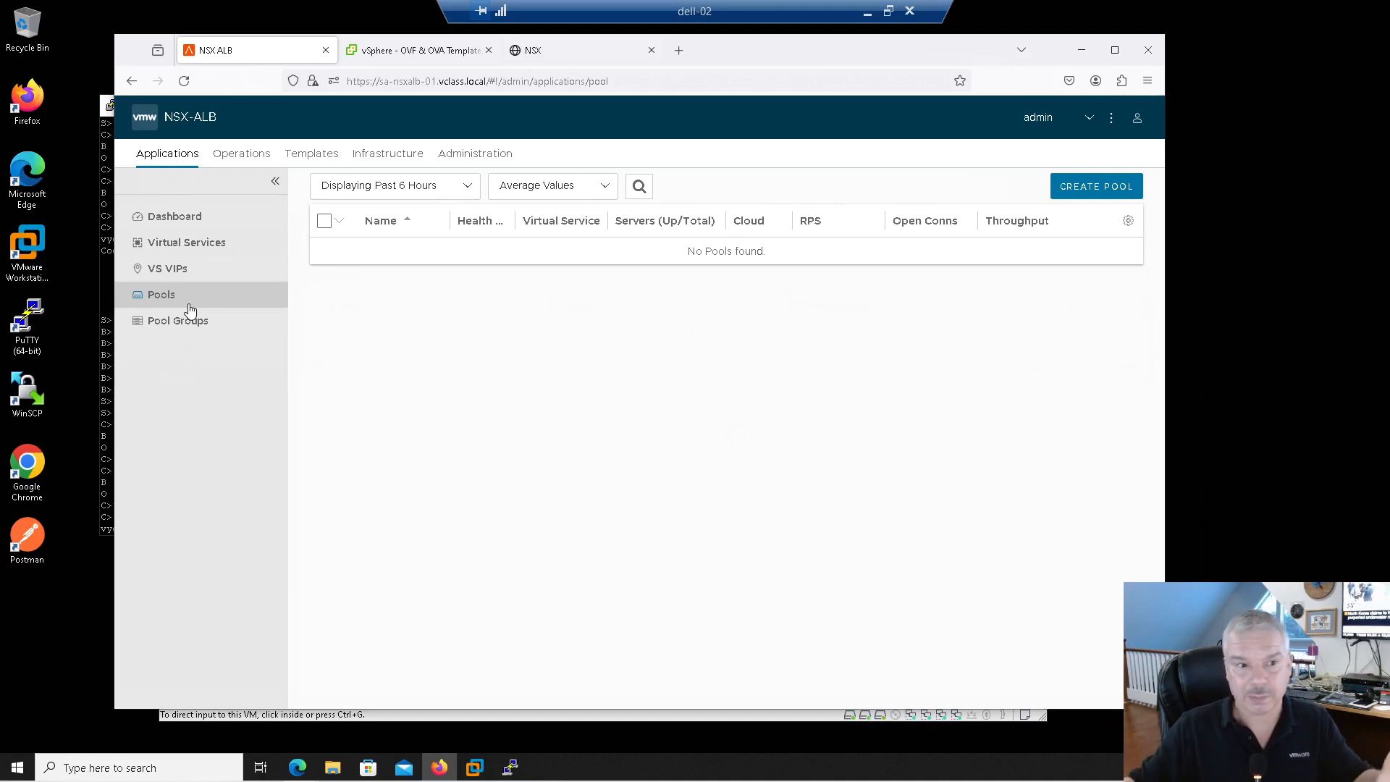
pyautogui.click(164, 272)
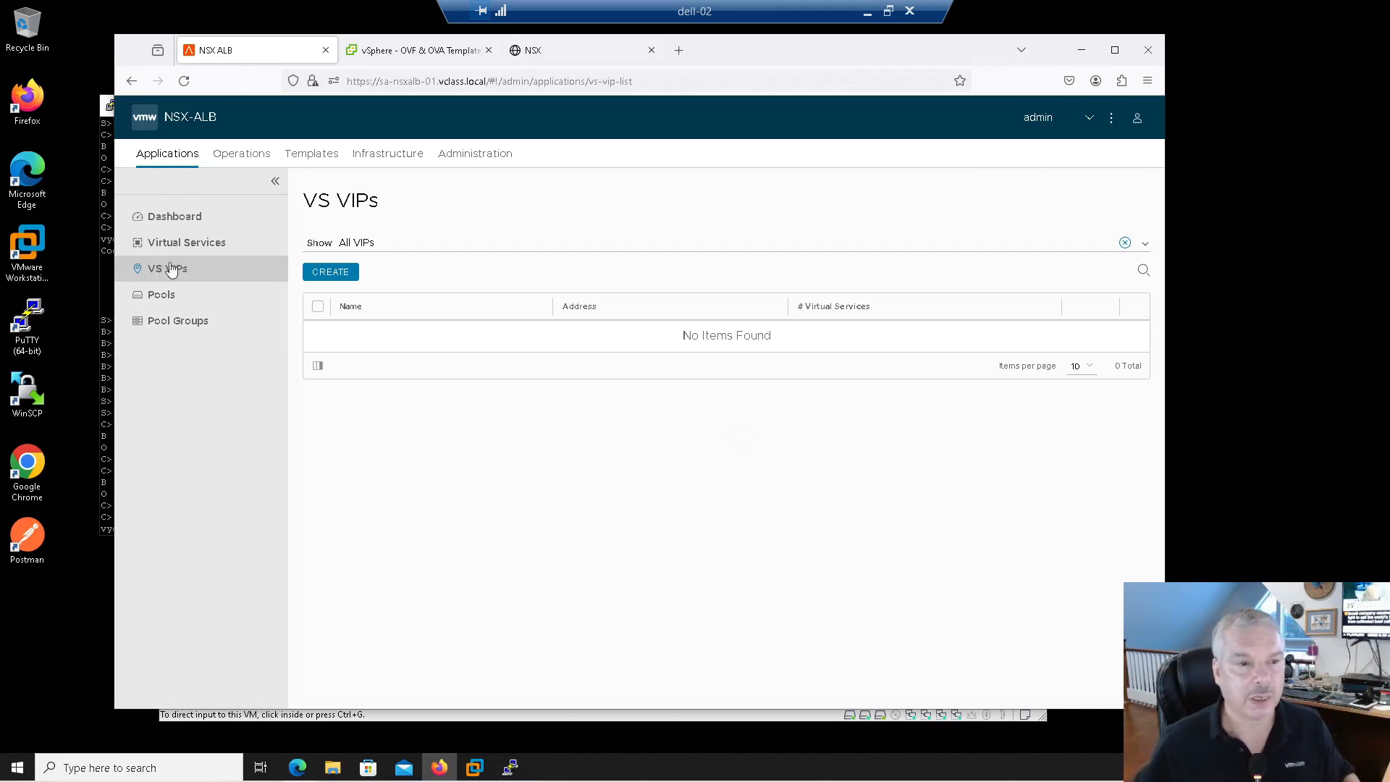
pyautogui.click(183, 250)
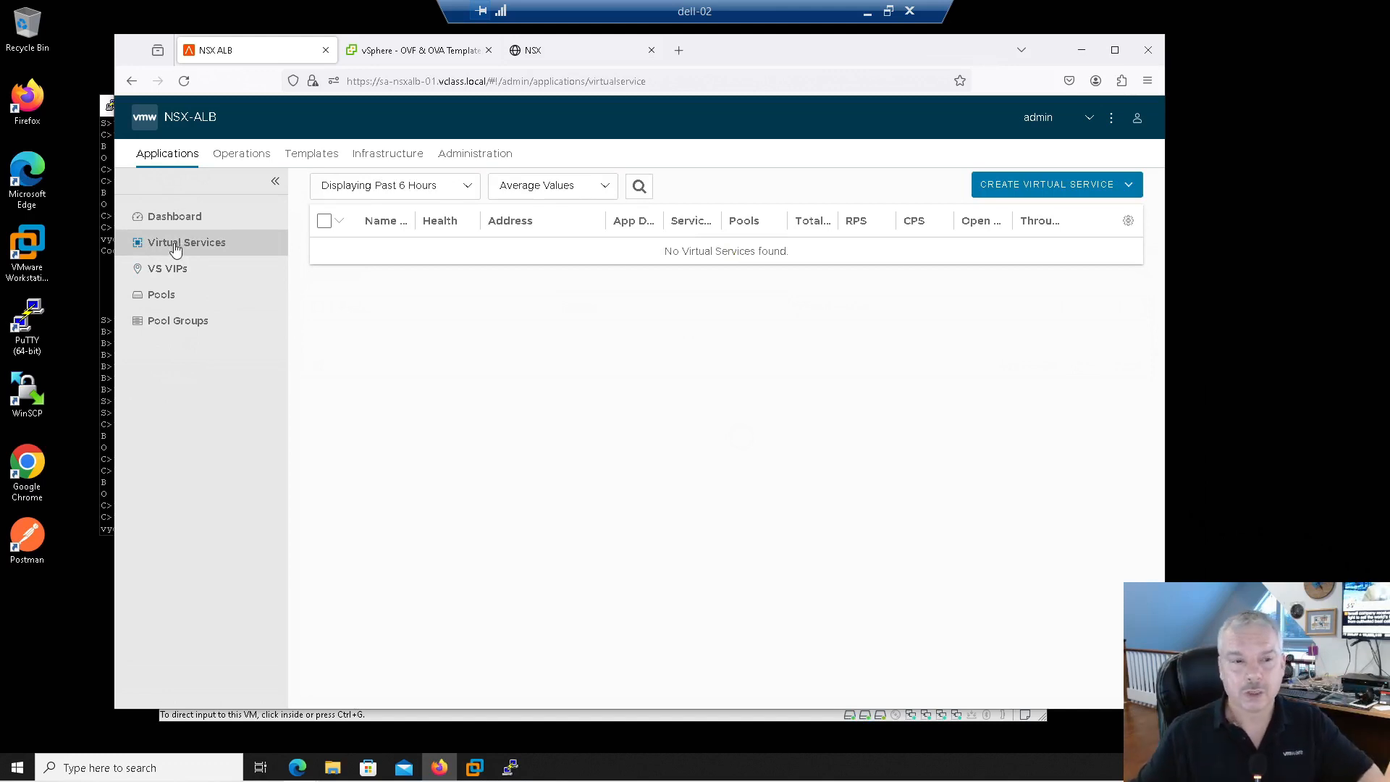
pyautogui.click(163, 297)
pyautogui.click(171, 278)
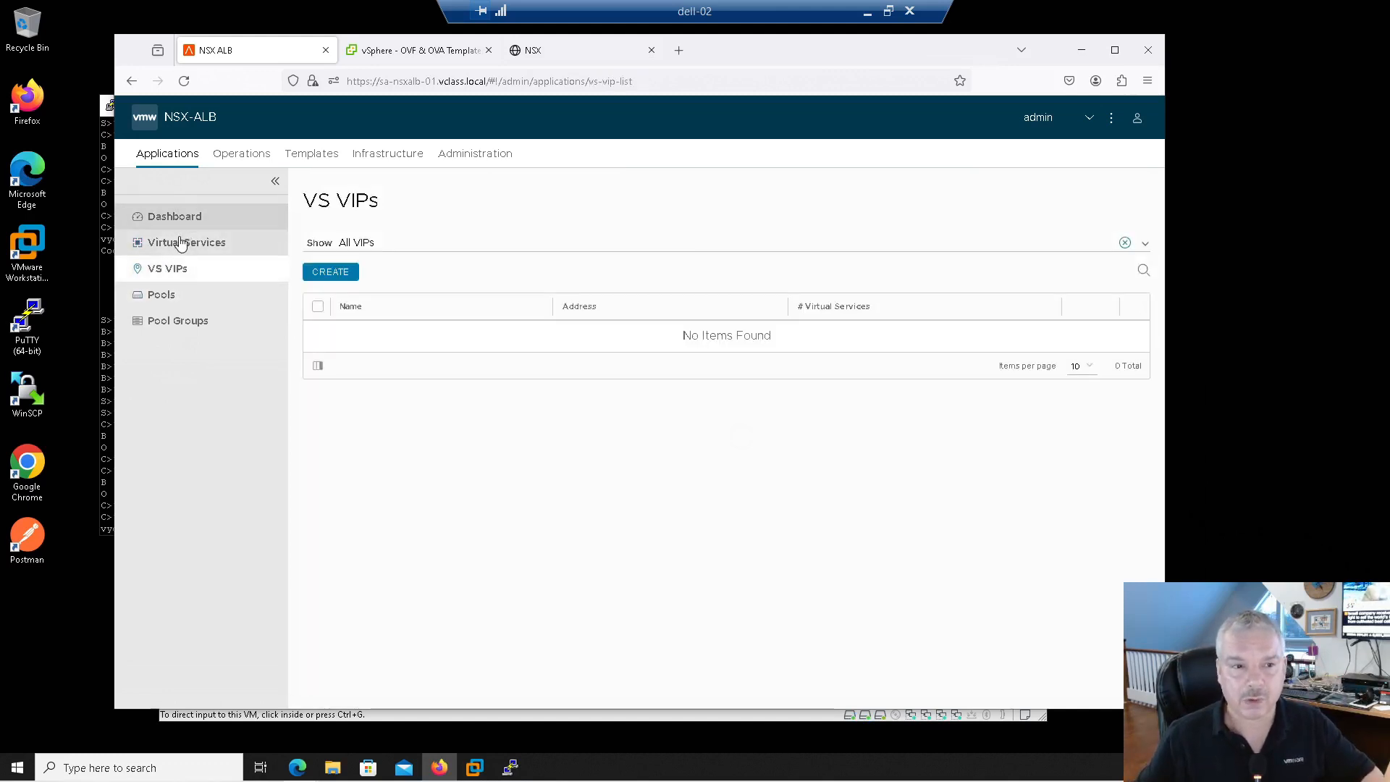
pyautogui.click(180, 243)
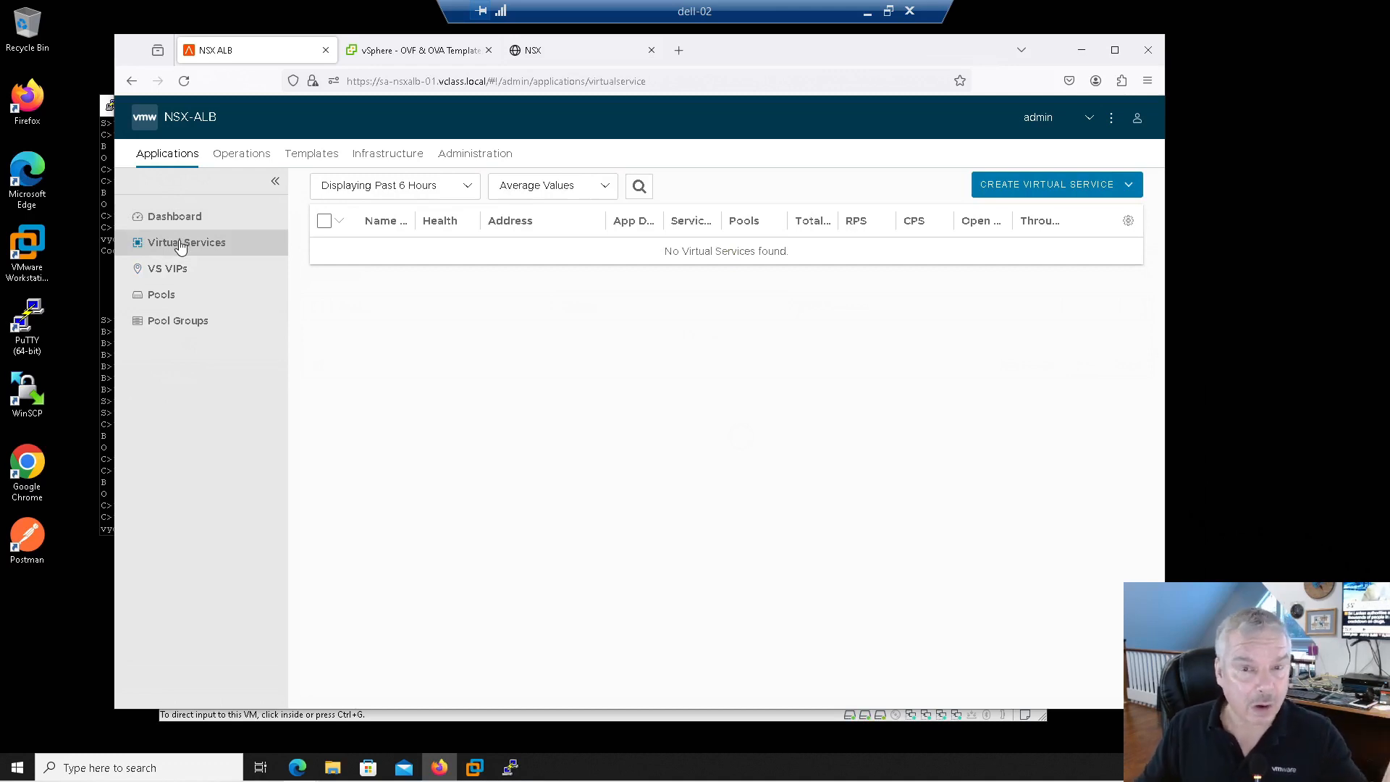
# Start a basic virtual service setup on nsx-Cloud with VRF context T1-GW-01
pyautogui.click(1004, 186)
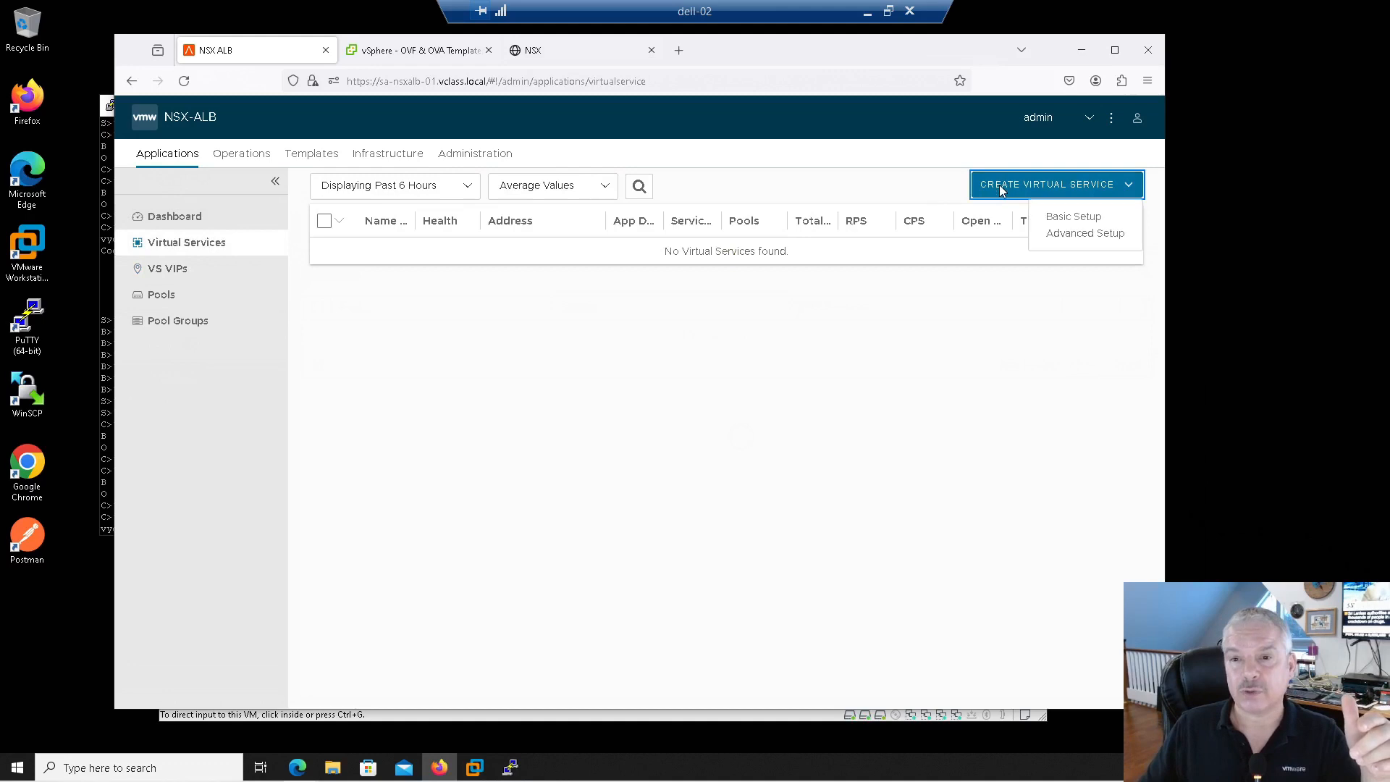
pyautogui.click(1062, 222)
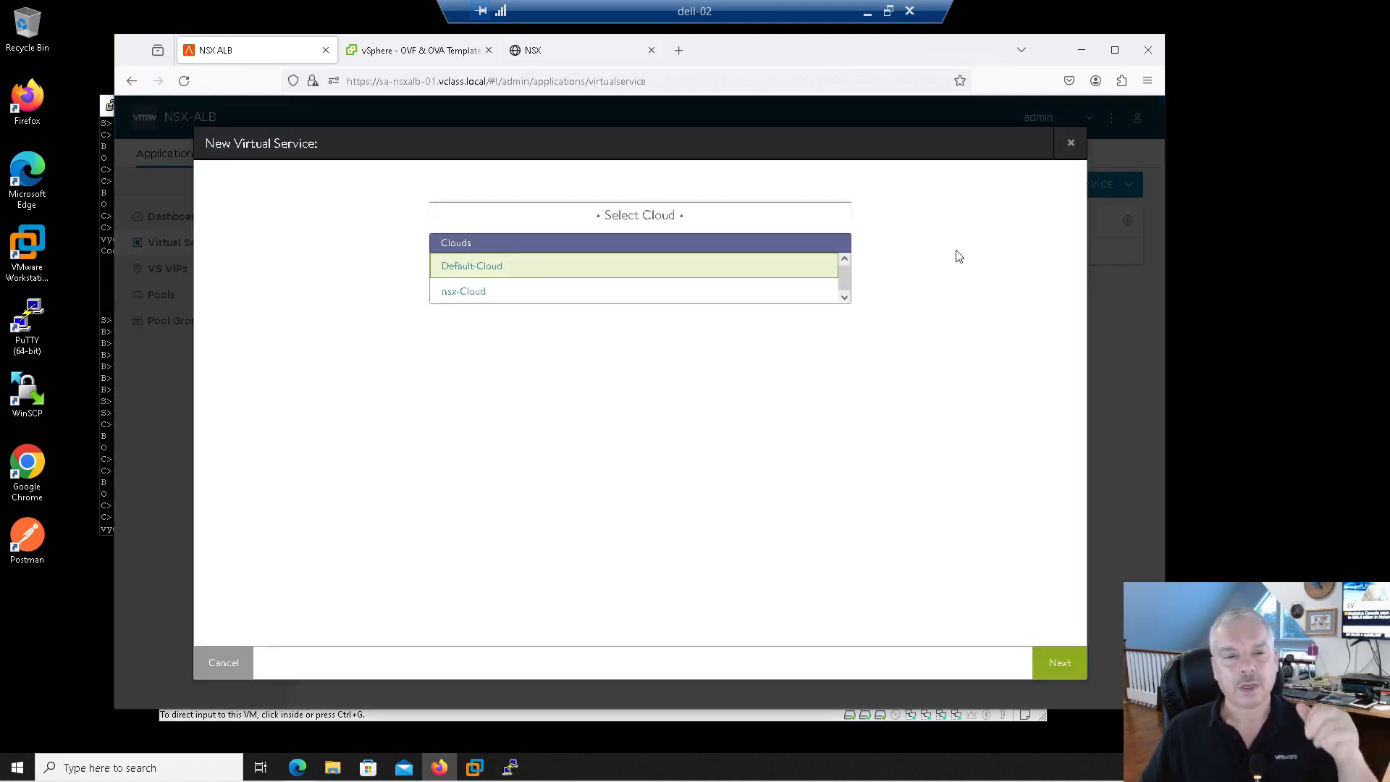
pyautogui.click(598, 296)
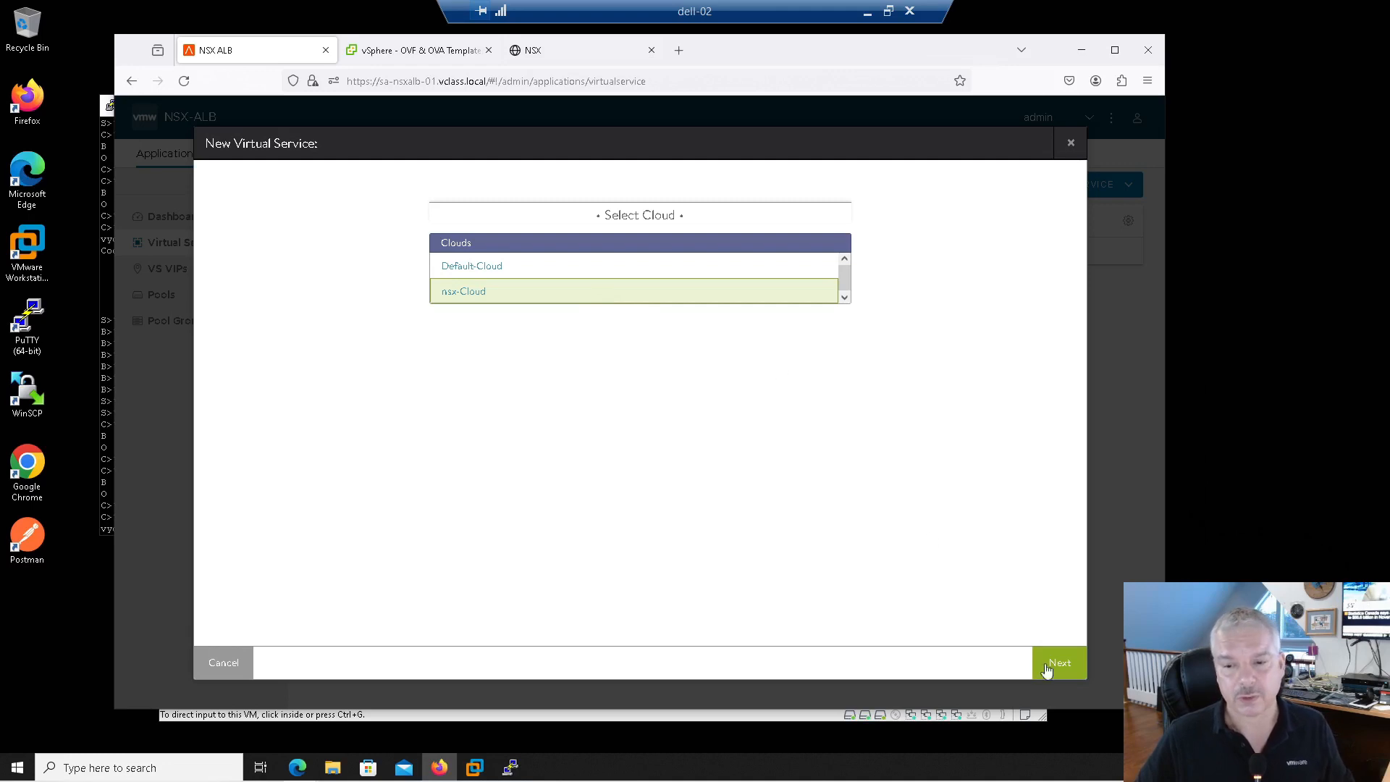
pyautogui.click(1068, 674)
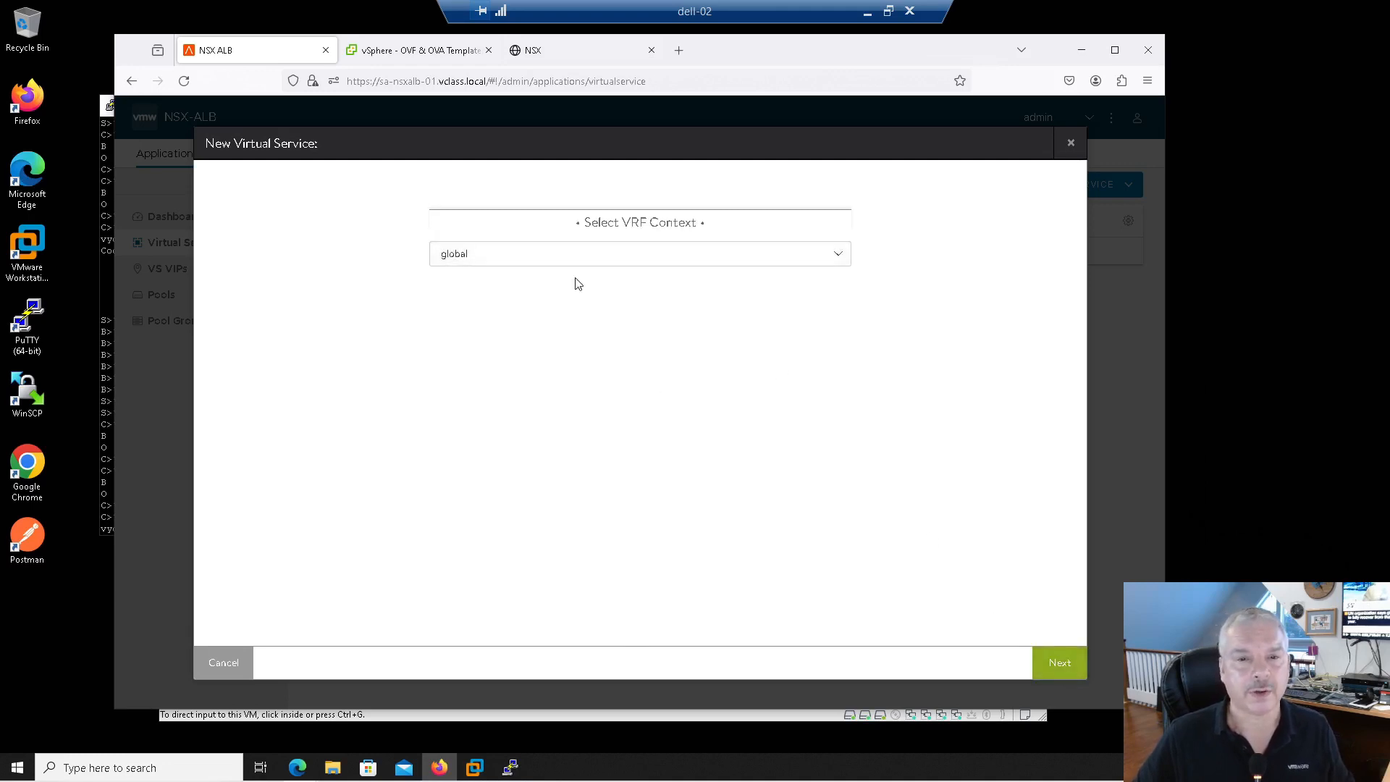
pyautogui.click(600, 262)
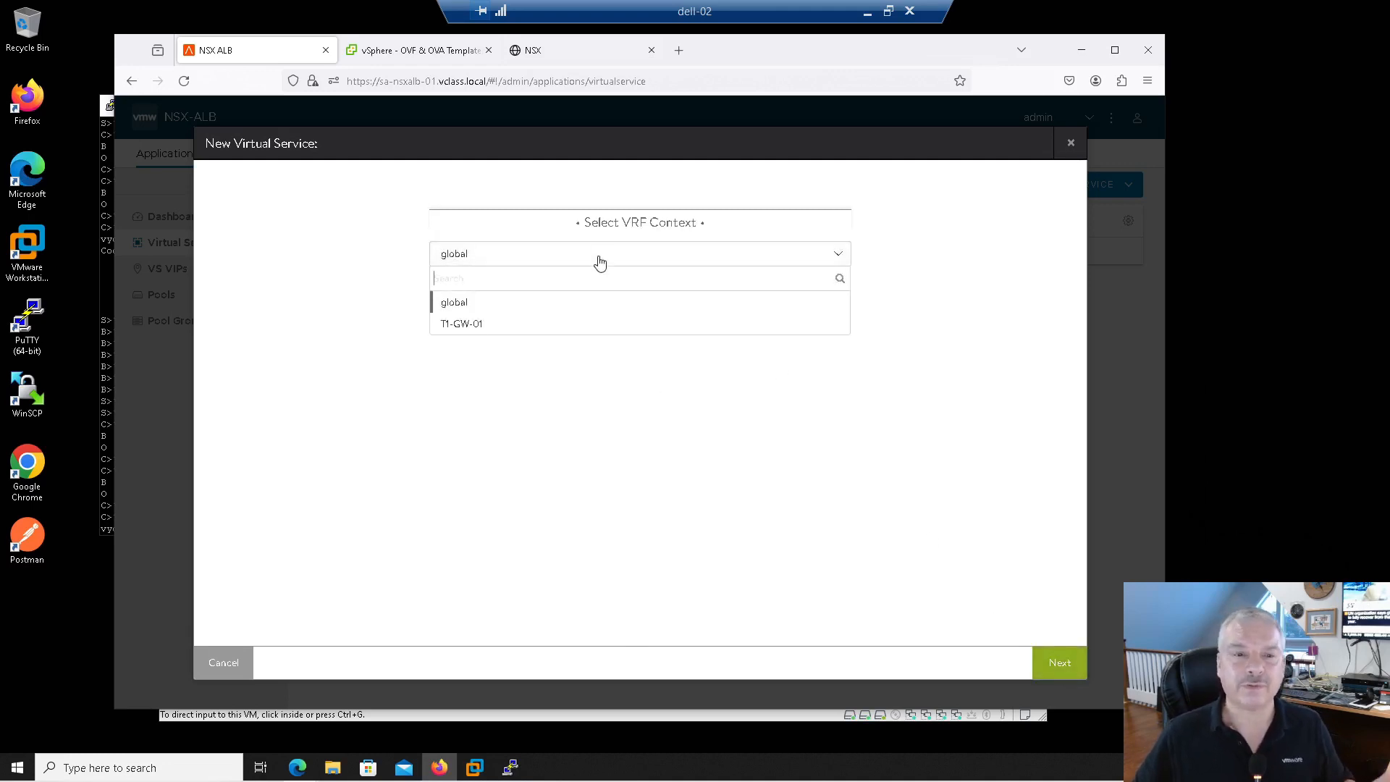
pyautogui.click(518, 331)
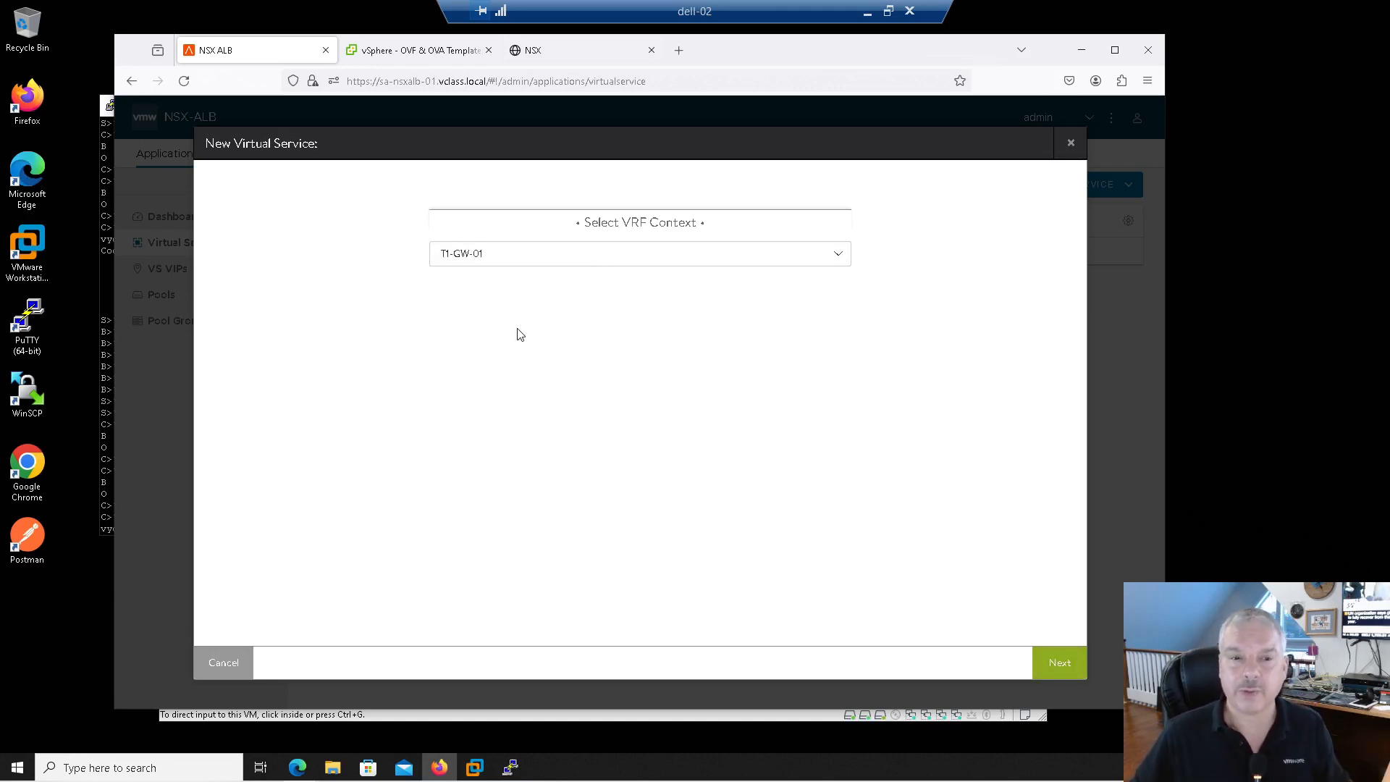
pyautogui.click(1052, 662)
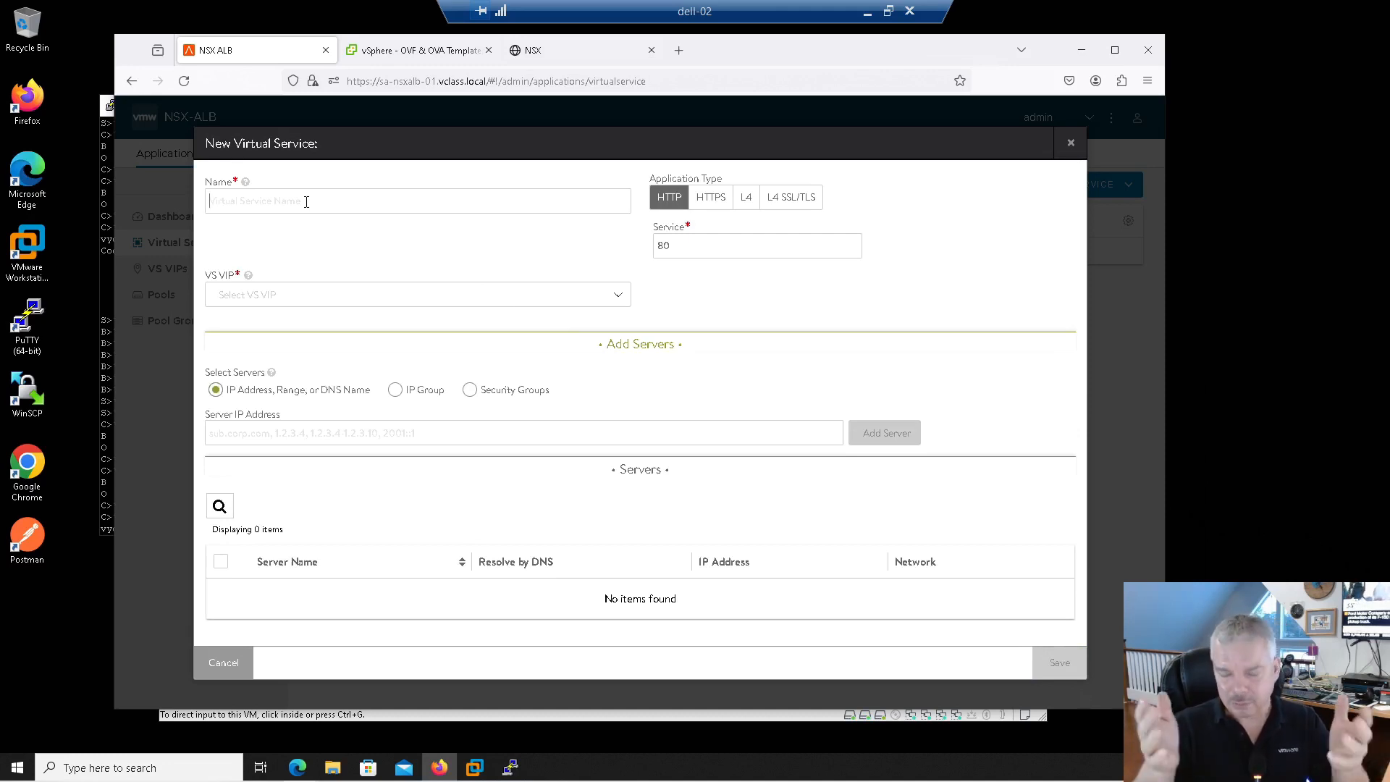
# Name the virtual service VS-1 and begin creating a new VS VIP
pyautogui.write('VS-1')
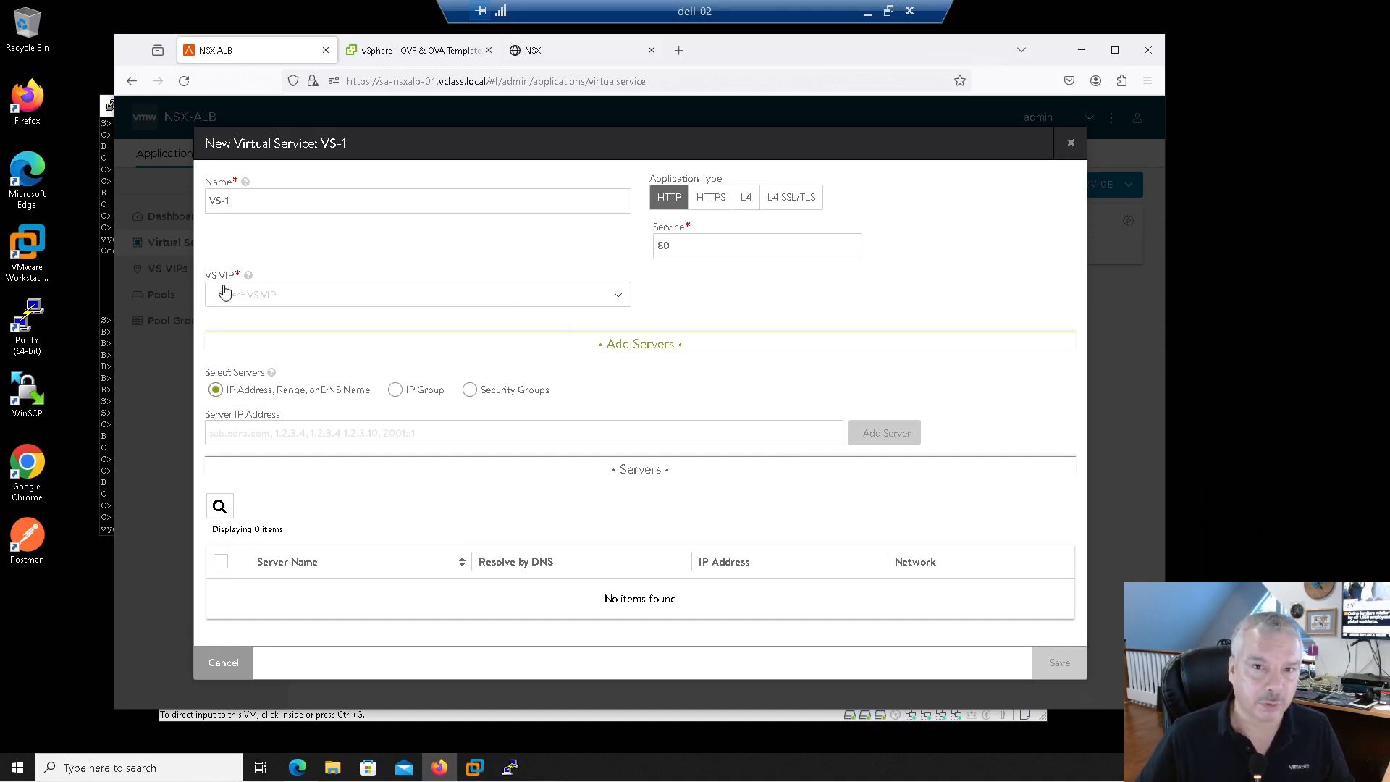
pyautogui.click(615, 297)
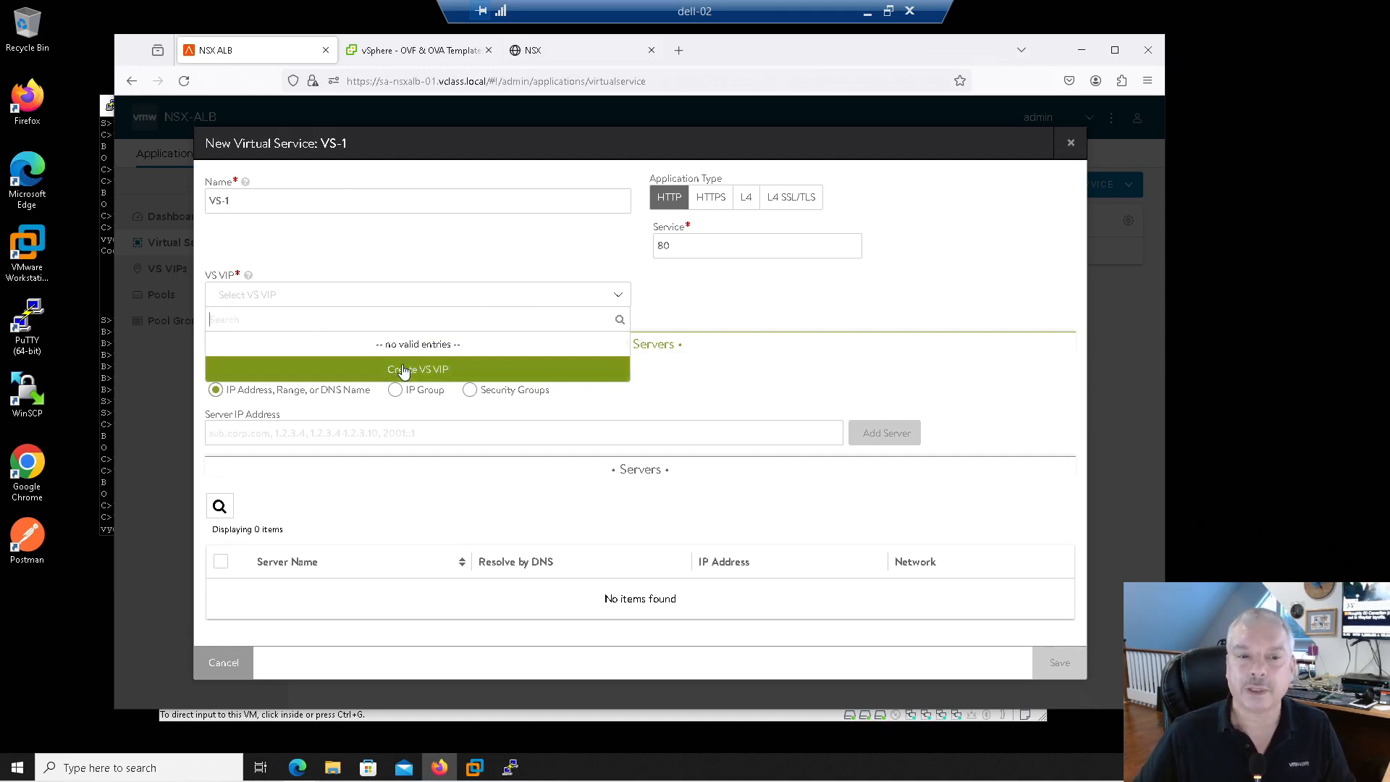
pyautogui.click(404, 371)
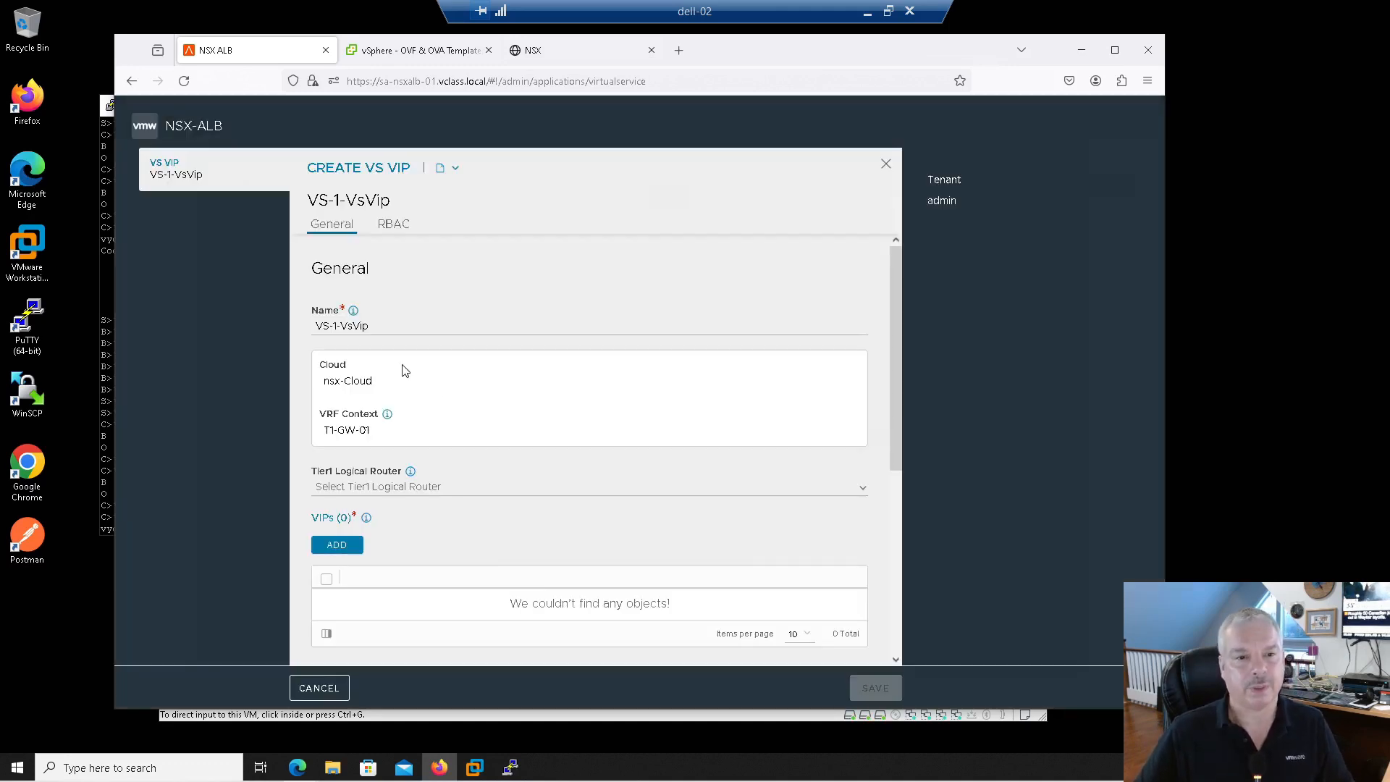
# Rename the VIP to My-VIP and set its Tier-1 router to T1-GW-01
pyautogui.moveTo(387, 330); pyautogui.dragTo(303, 319)
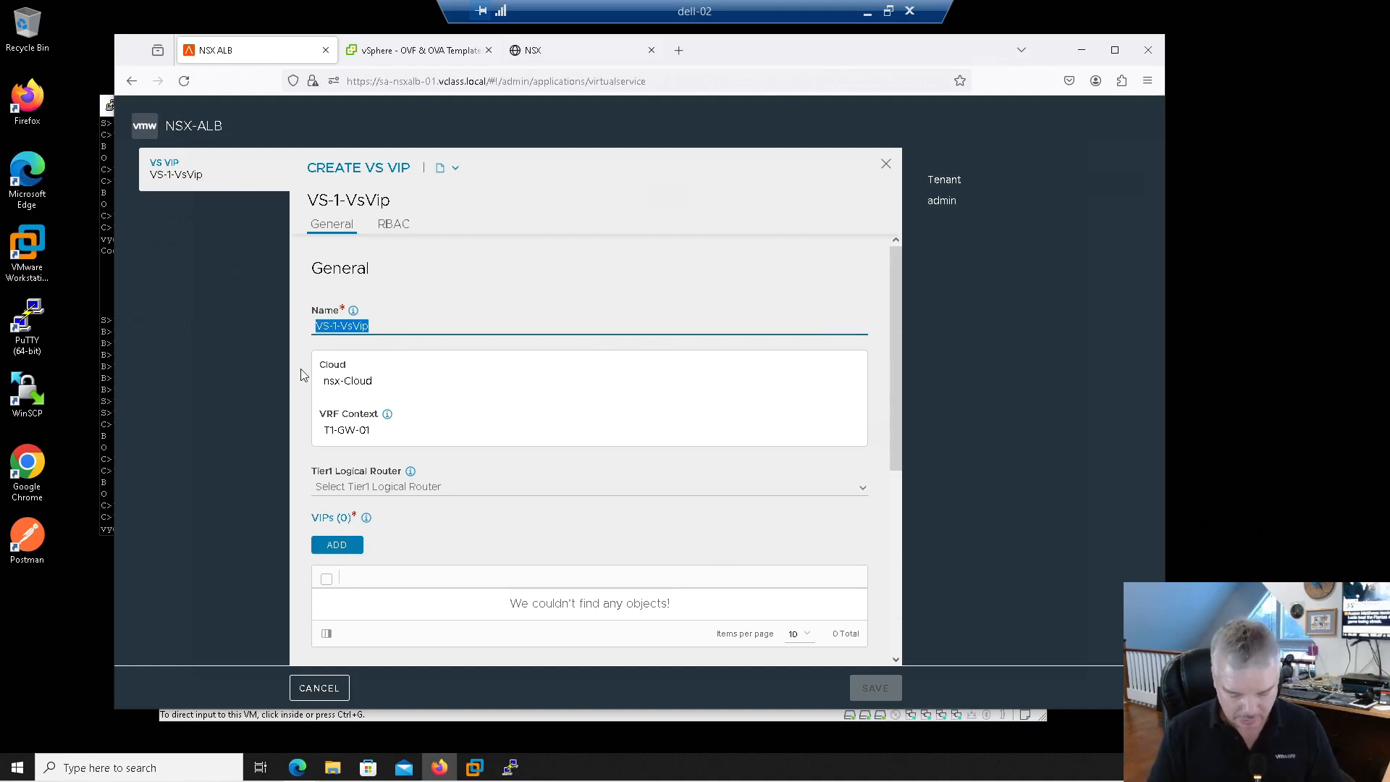
pyautogui.write('VIP-1')
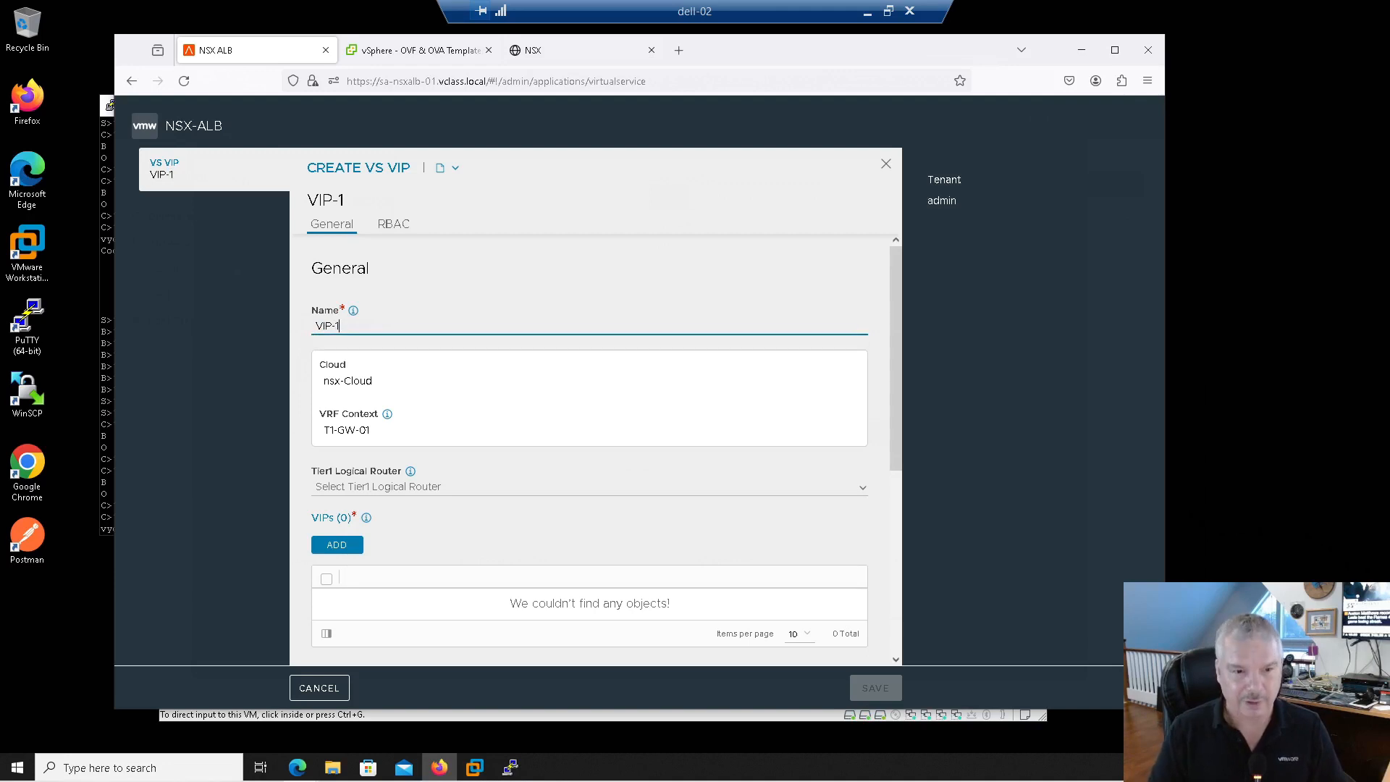
pyautogui.press('BackSpace')
pyautogui.press('BackSpace')
pyautogui.press('BackSpace')
pyautogui.press('BackSpace')
pyautogui.press('BackSpace')
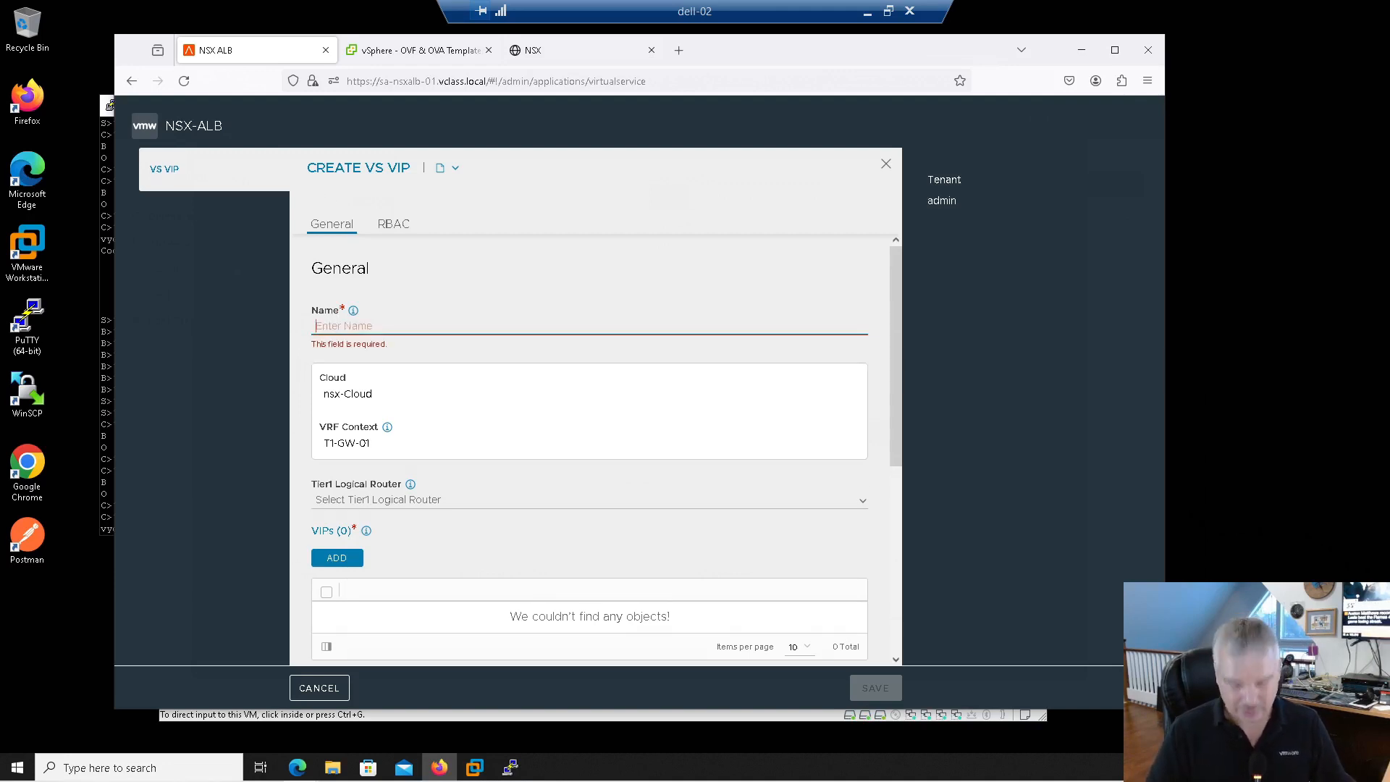
pyautogui.write('My-VIP')
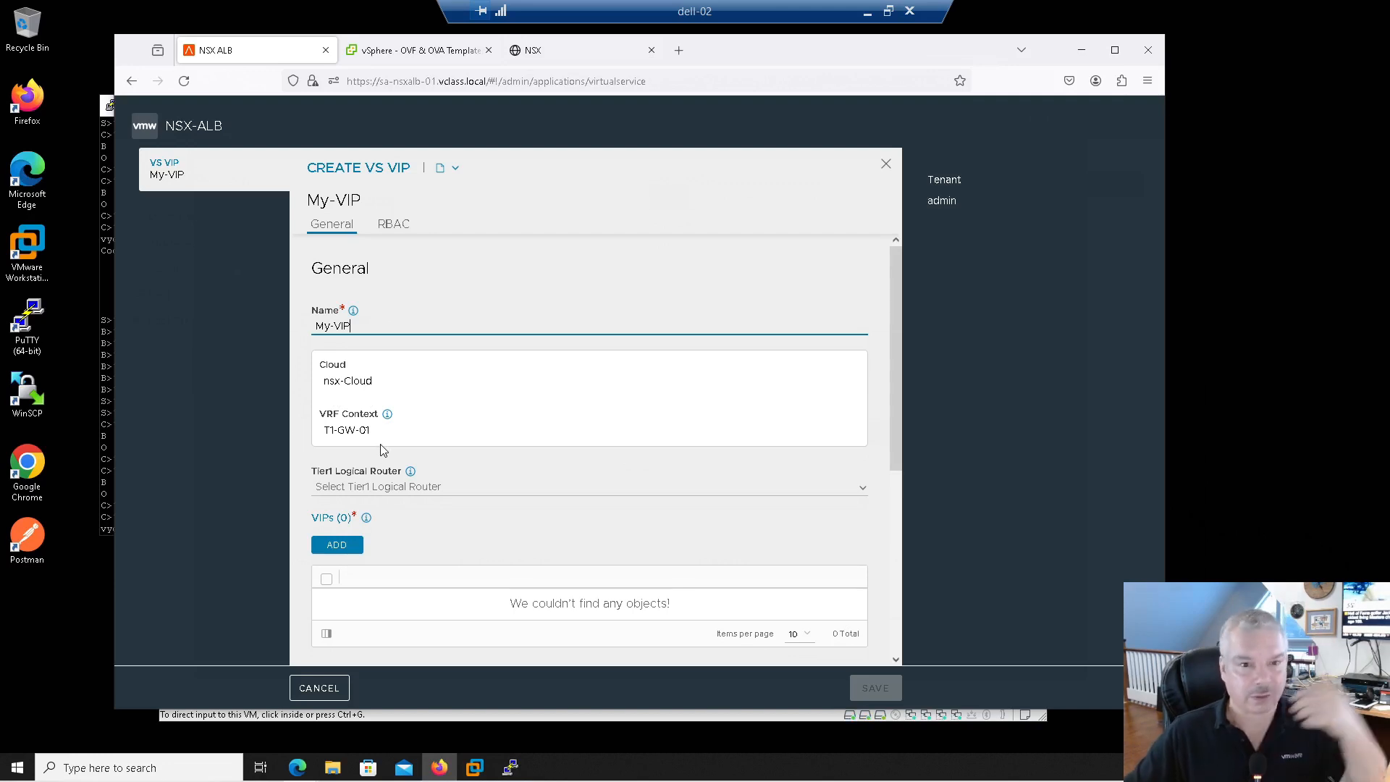
pyautogui.click(441, 495)
pyautogui.click(414, 534)
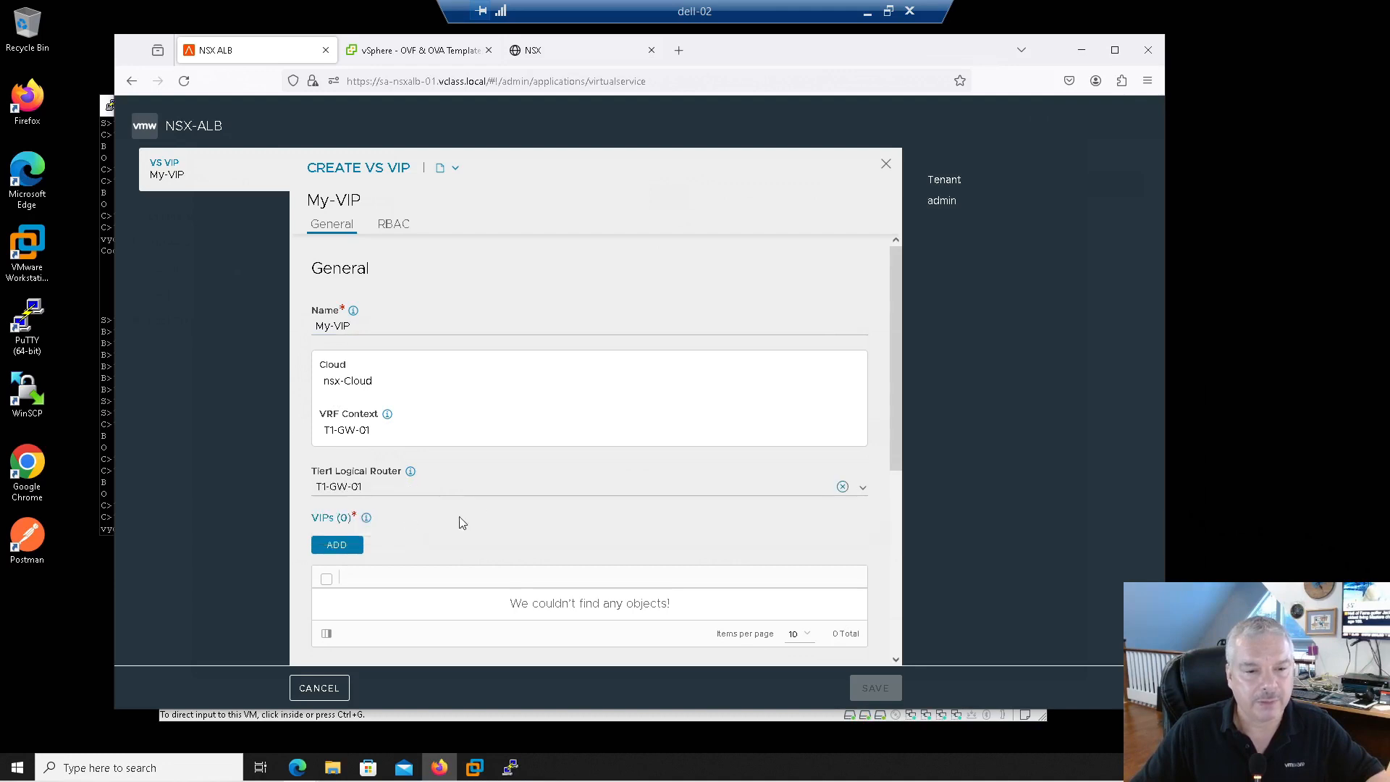
# Add a static IPv4 VIP address 10.10.10.10 and save My-VIP
pyautogui.scroll(-1, 507, 499)
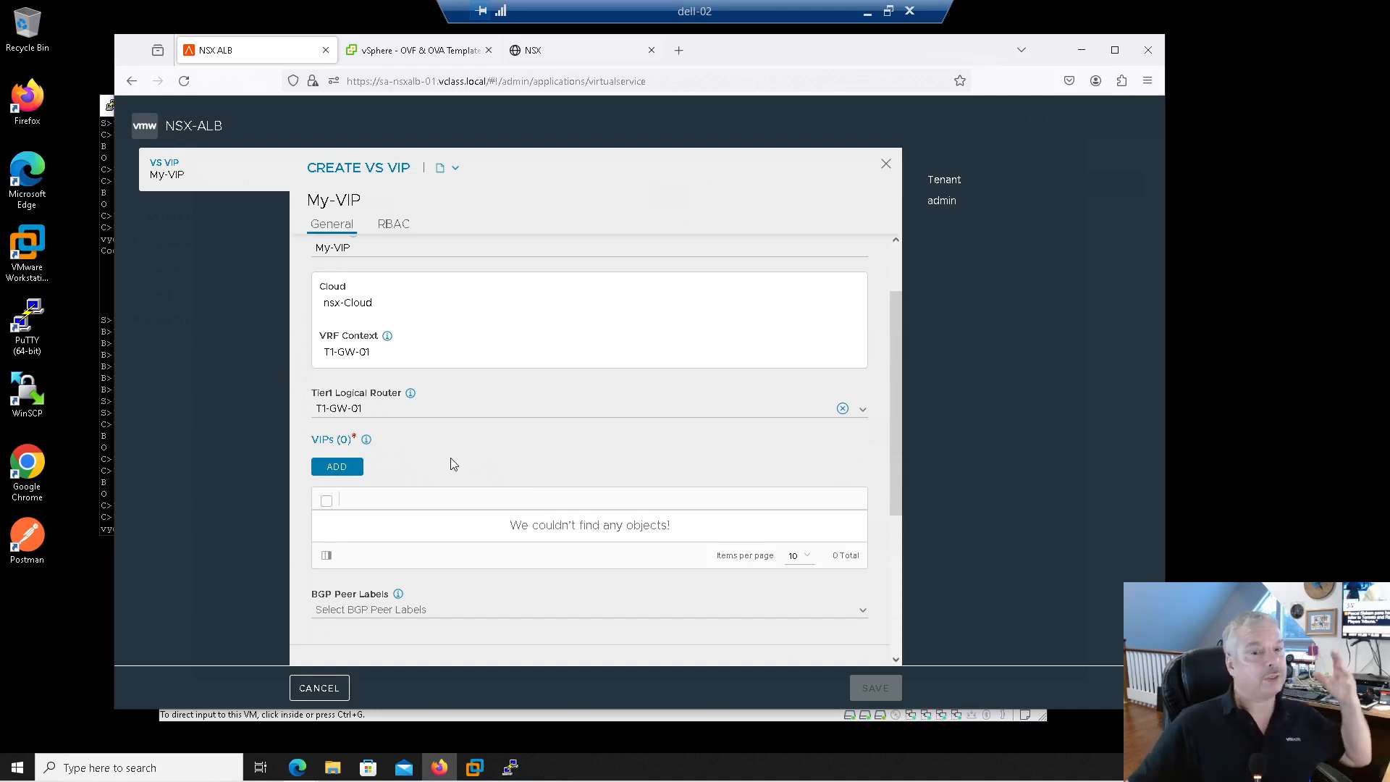
pyautogui.click(334, 468)
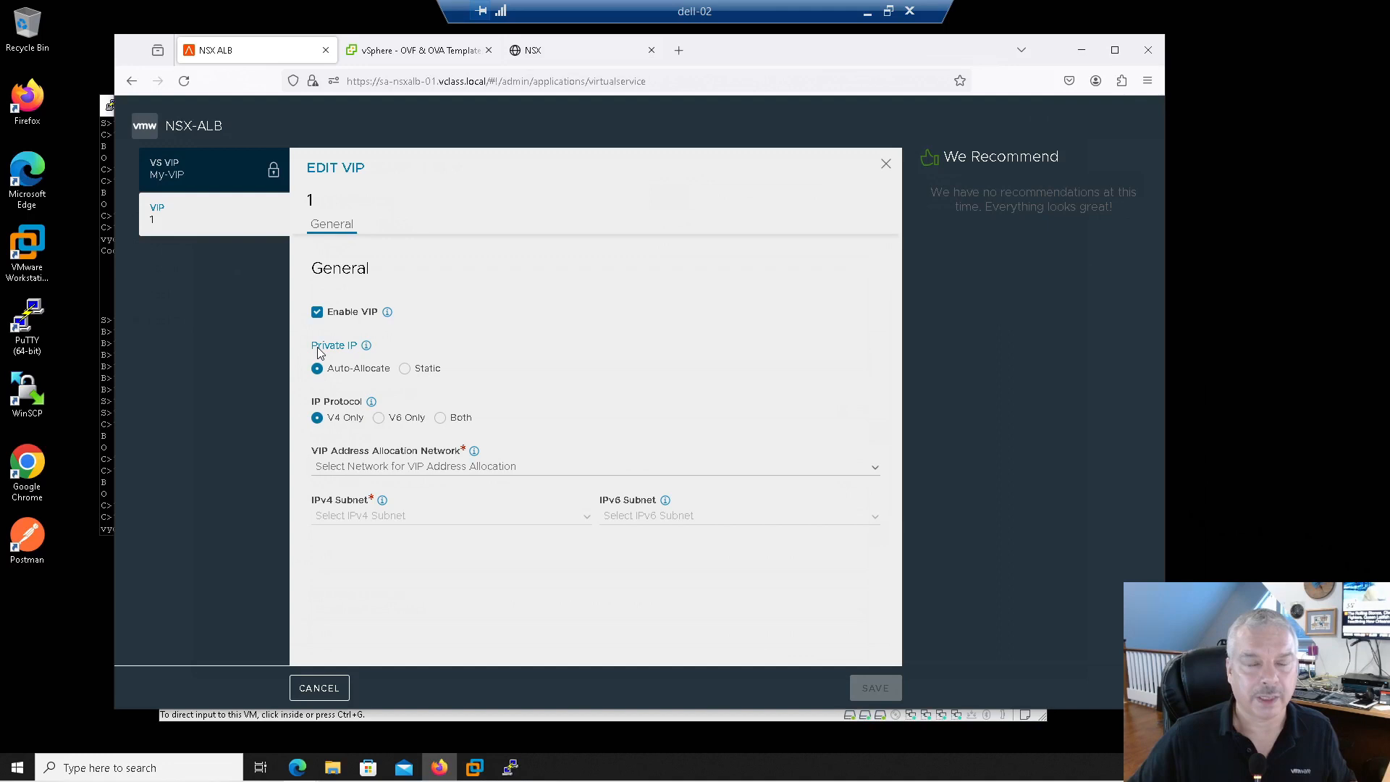
pyautogui.click(406, 371)
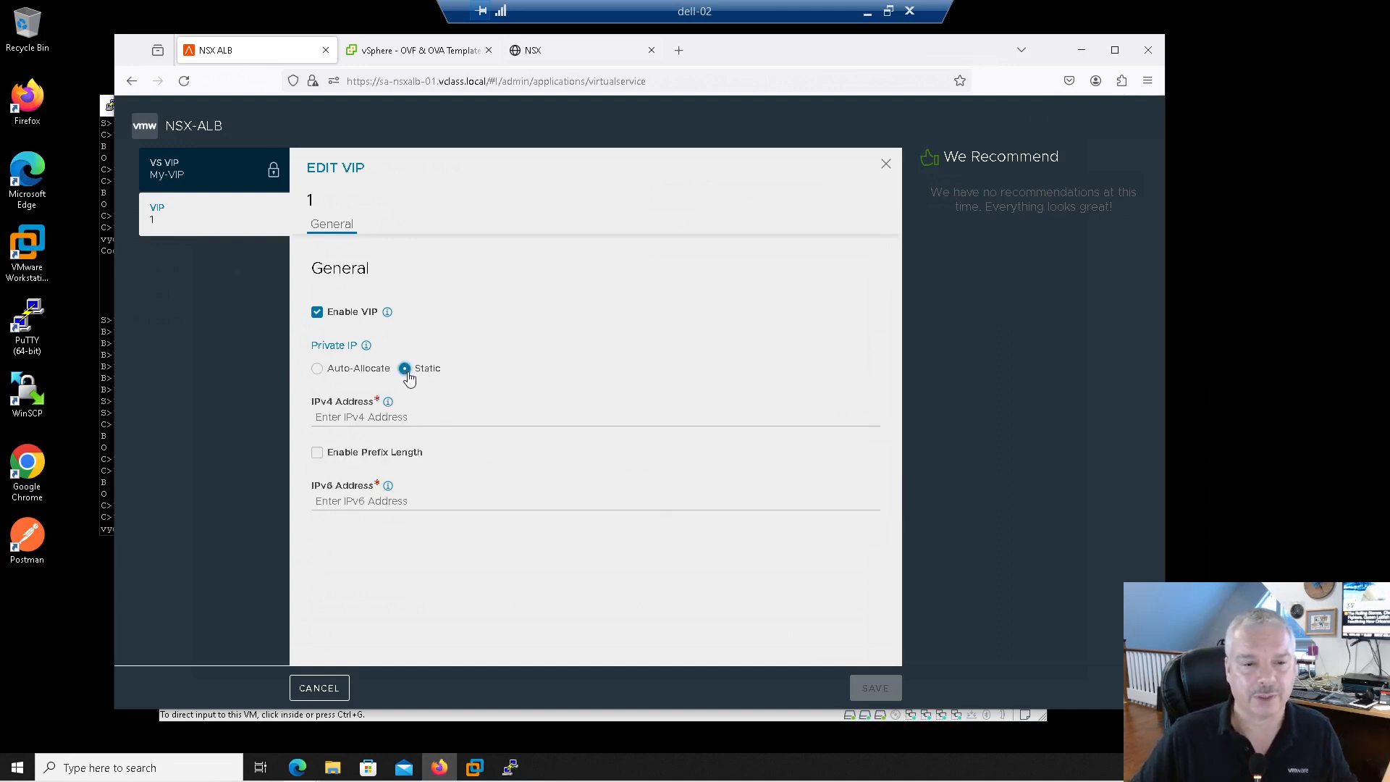
pyautogui.click(361, 371)
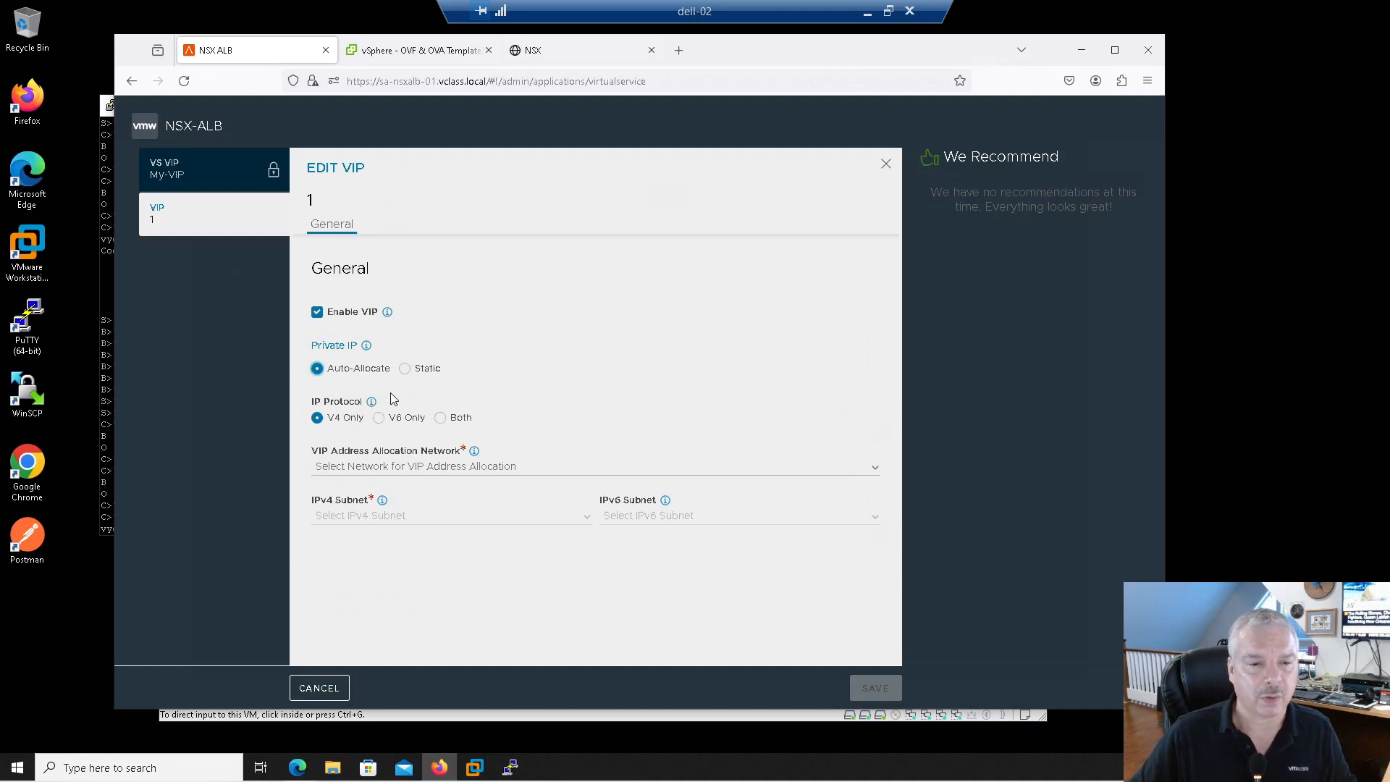
pyautogui.click(396, 469)
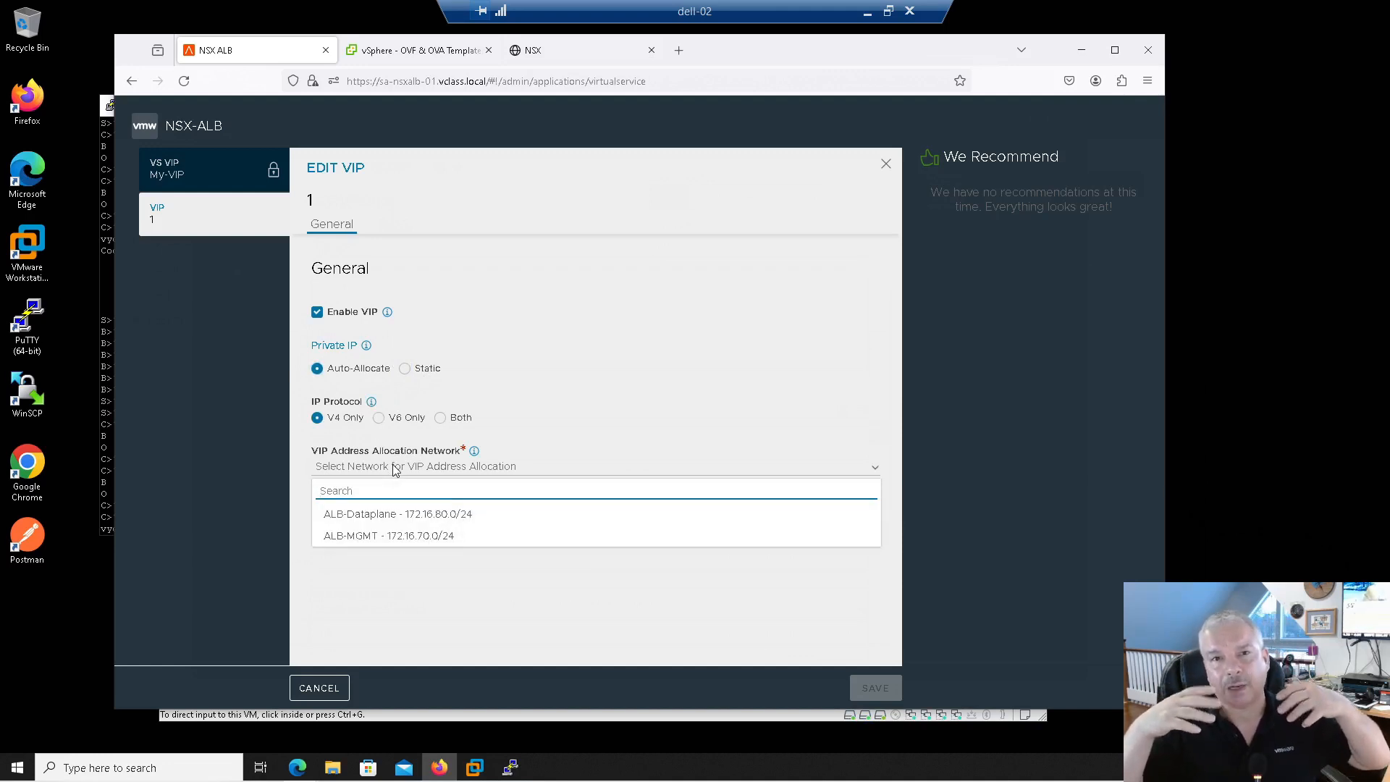
pyautogui.click(404, 373)
pyautogui.click(405, 369)
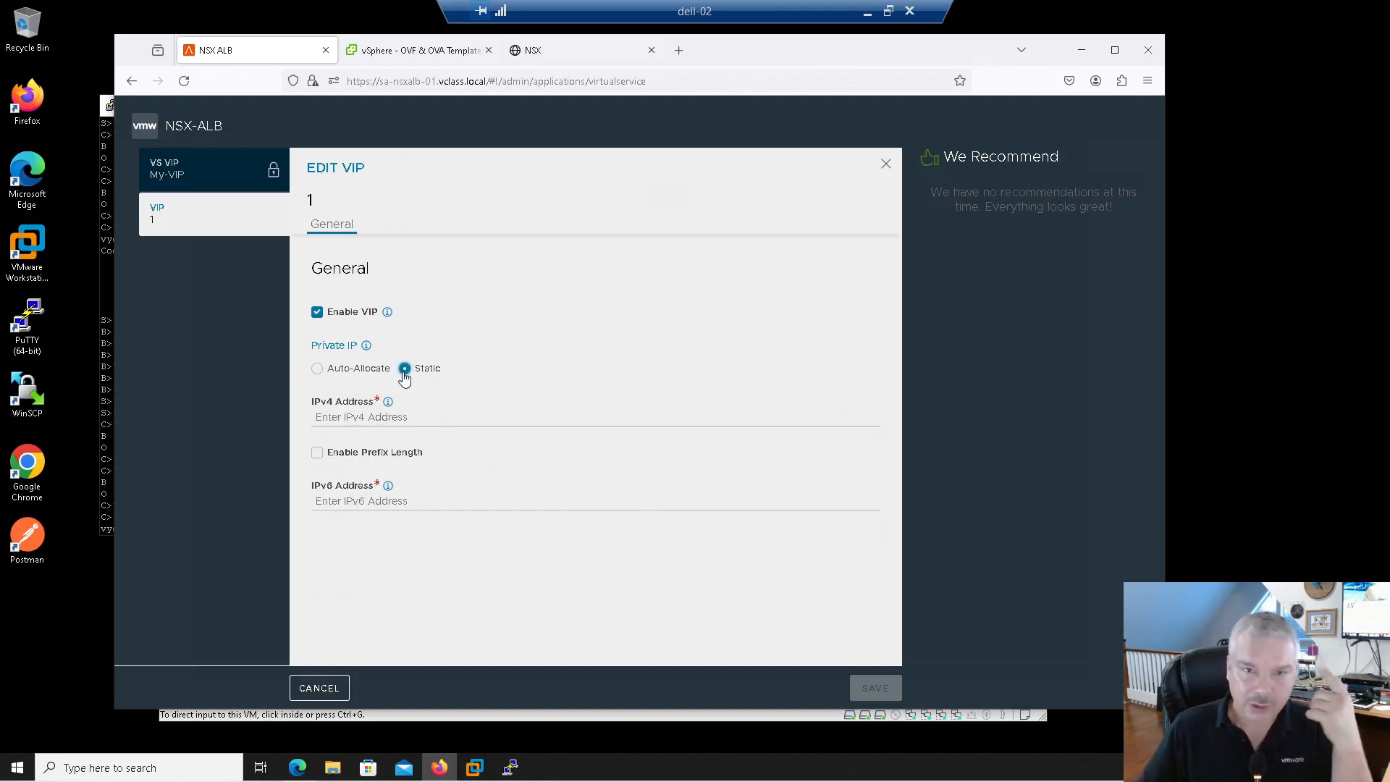
pyautogui.click(371, 426)
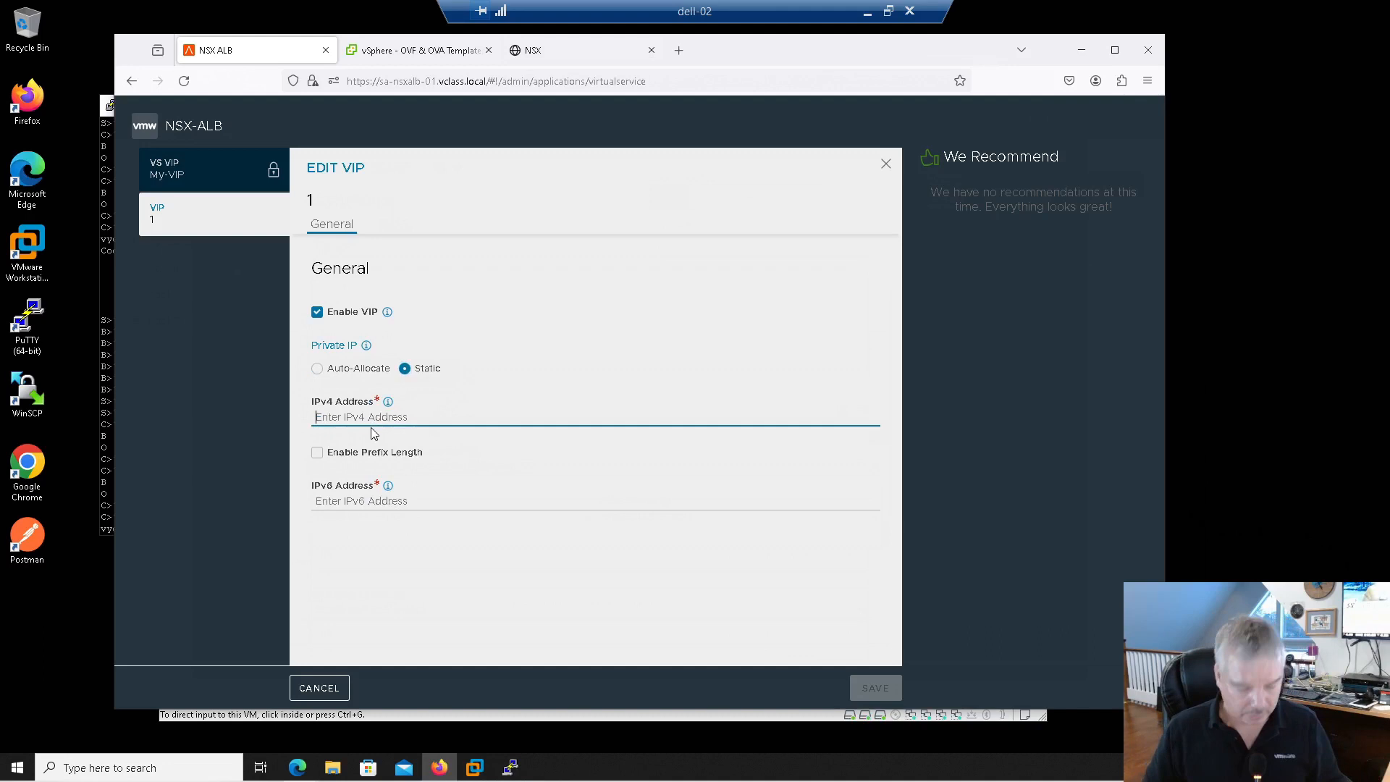
pyautogui.write('10.10.10.10')
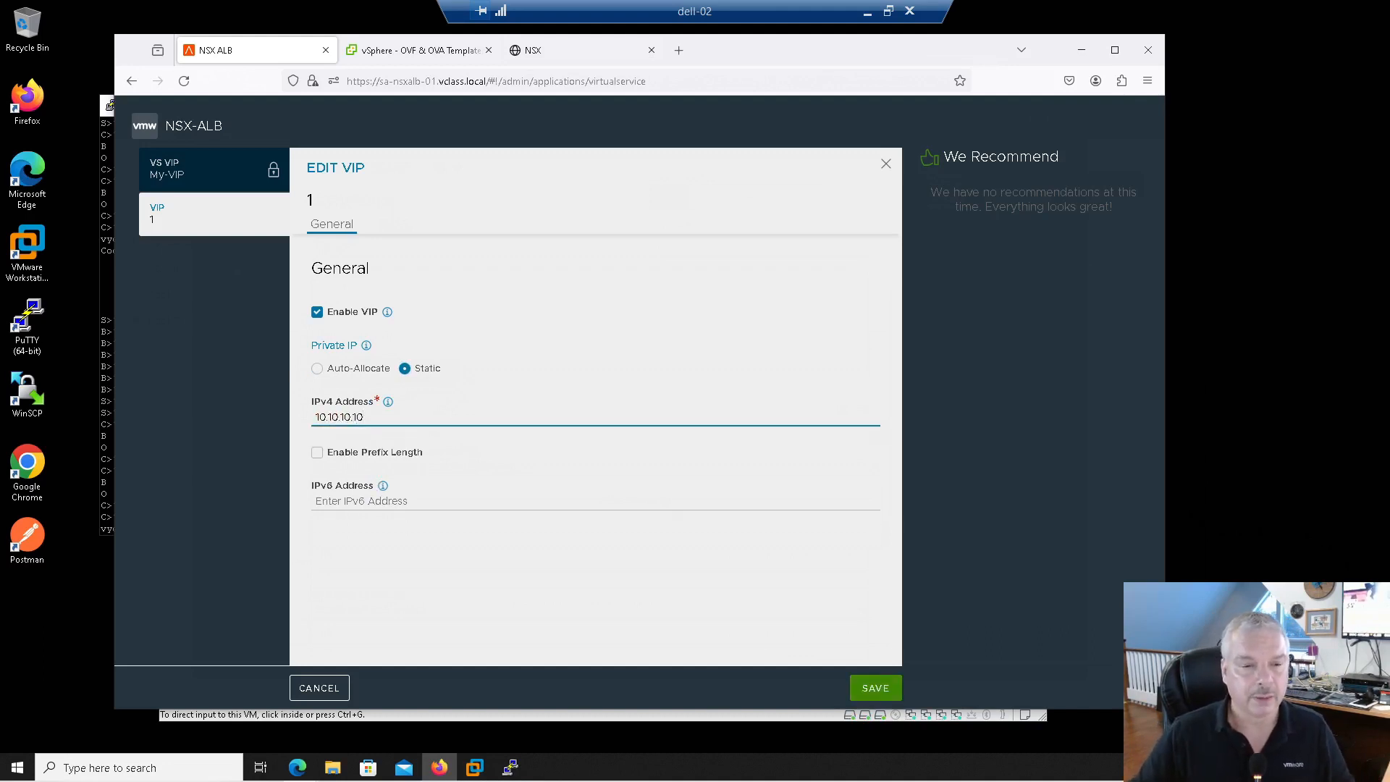
pyautogui.click(875, 691)
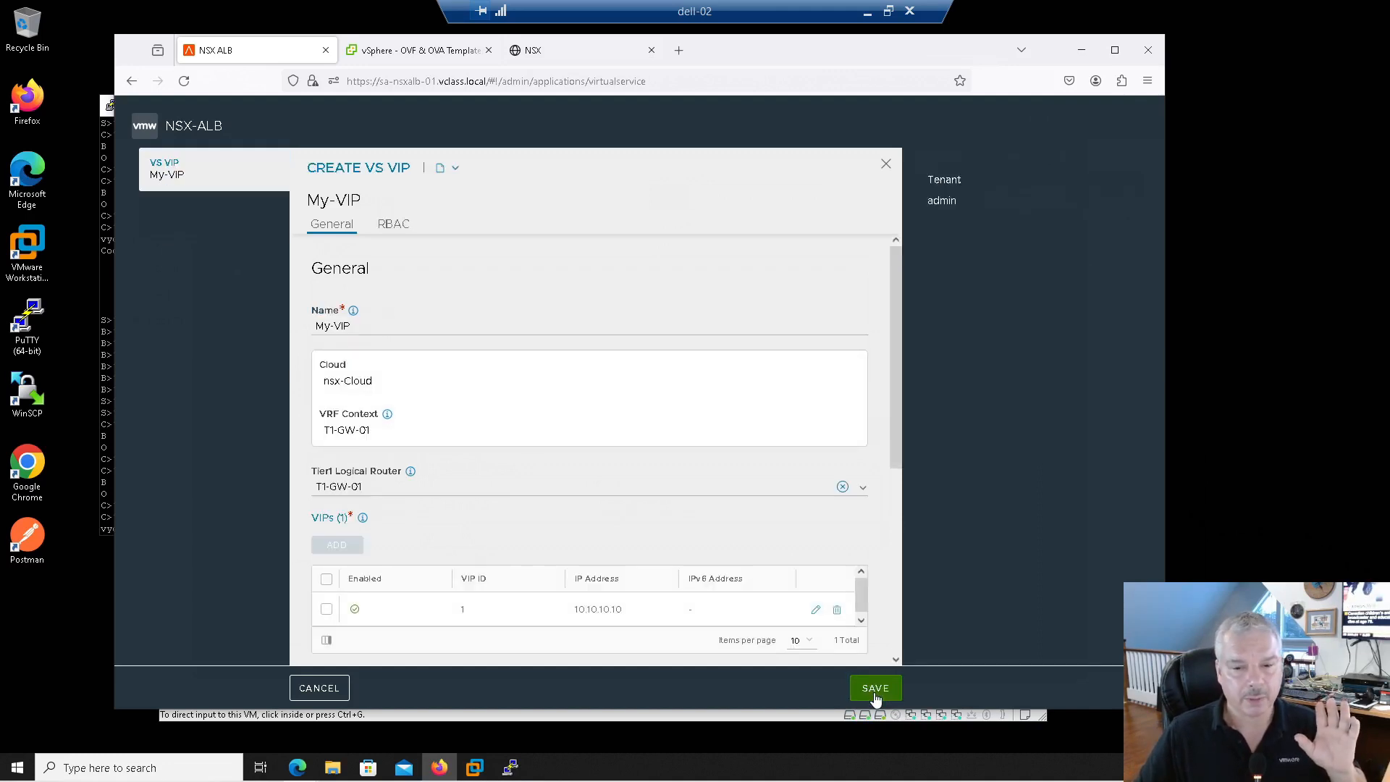
pyautogui.click(875, 689)
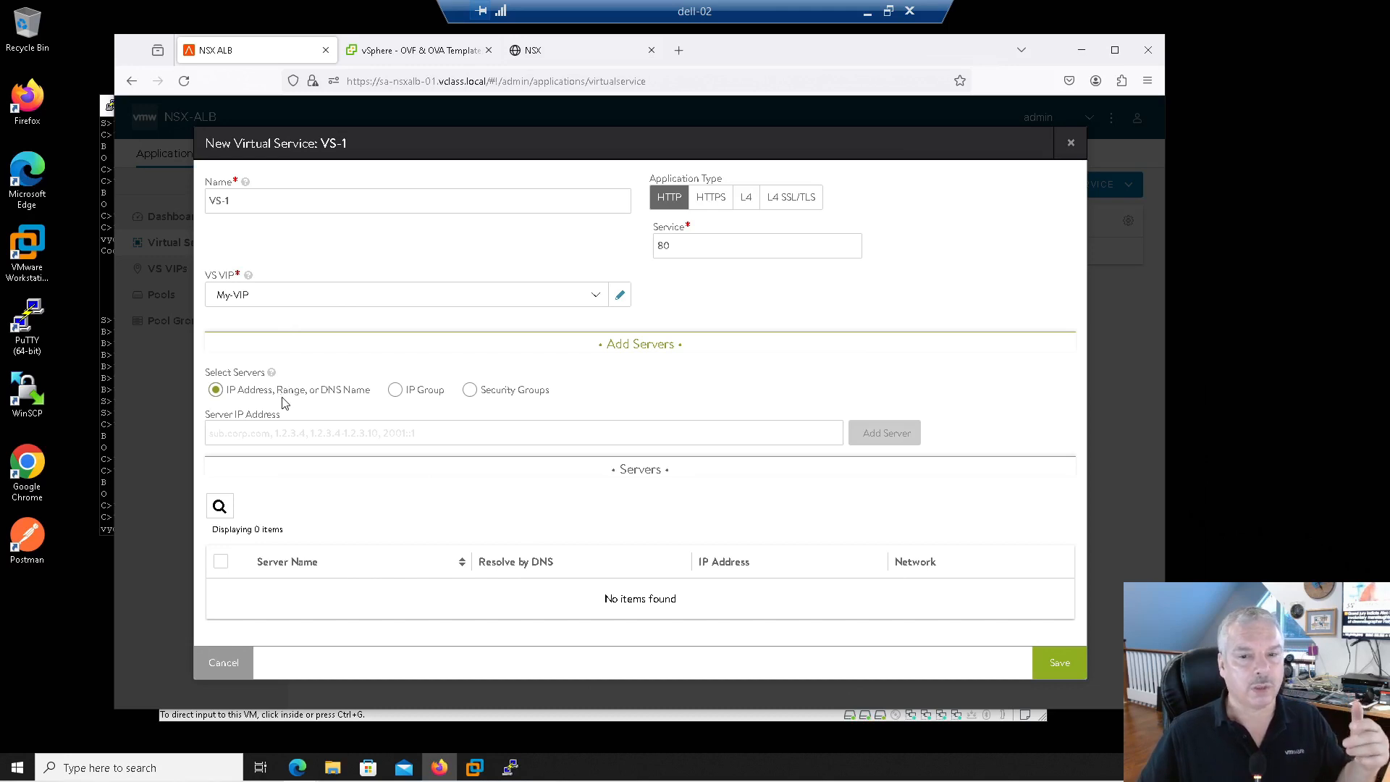
# Add servers 172.16.10.11 and 172.16.10.12, then switch server selection to IP Group
pyautogui.click(274, 435)
pyautogui.write('172.16.10.11')
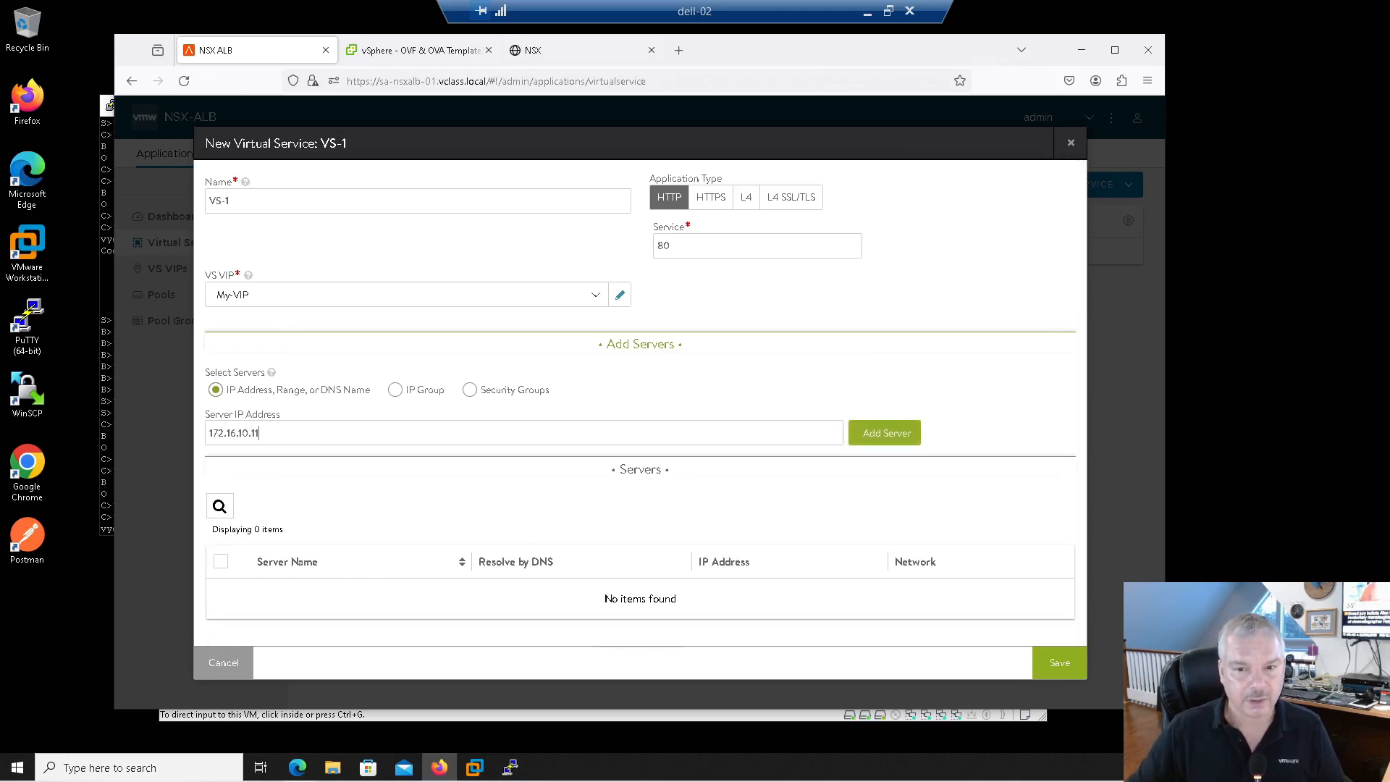
pyautogui.click(868, 436)
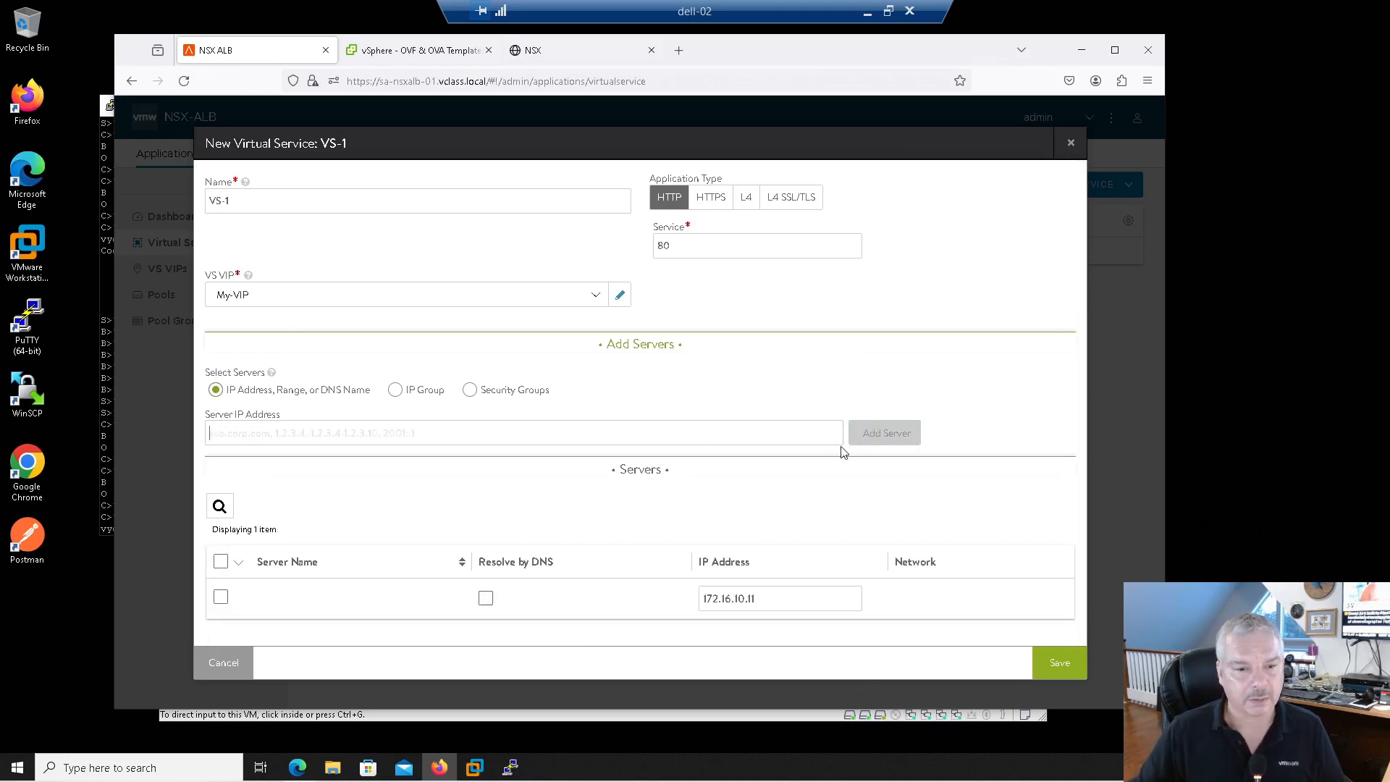
pyautogui.click(241, 432)
pyautogui.write('172.1')
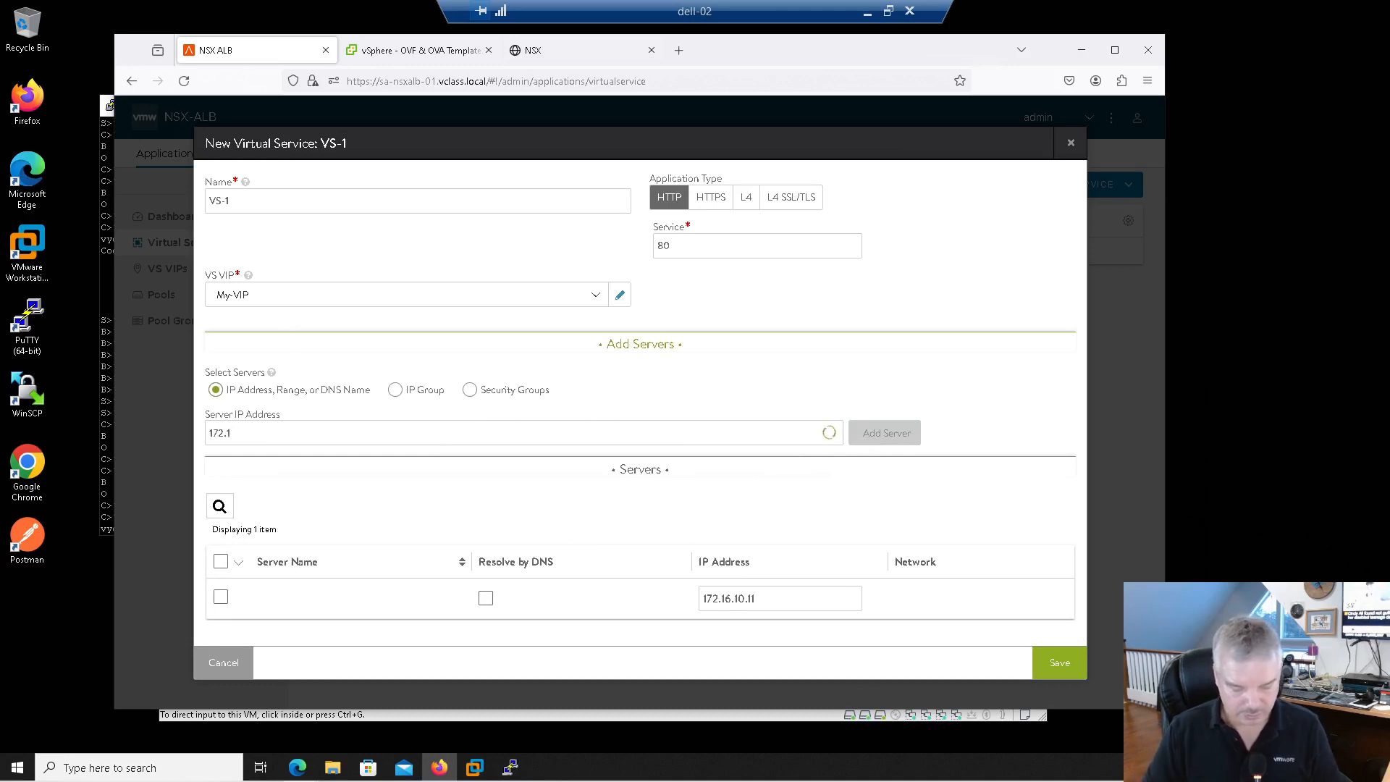
pyautogui.write('6.10.12')
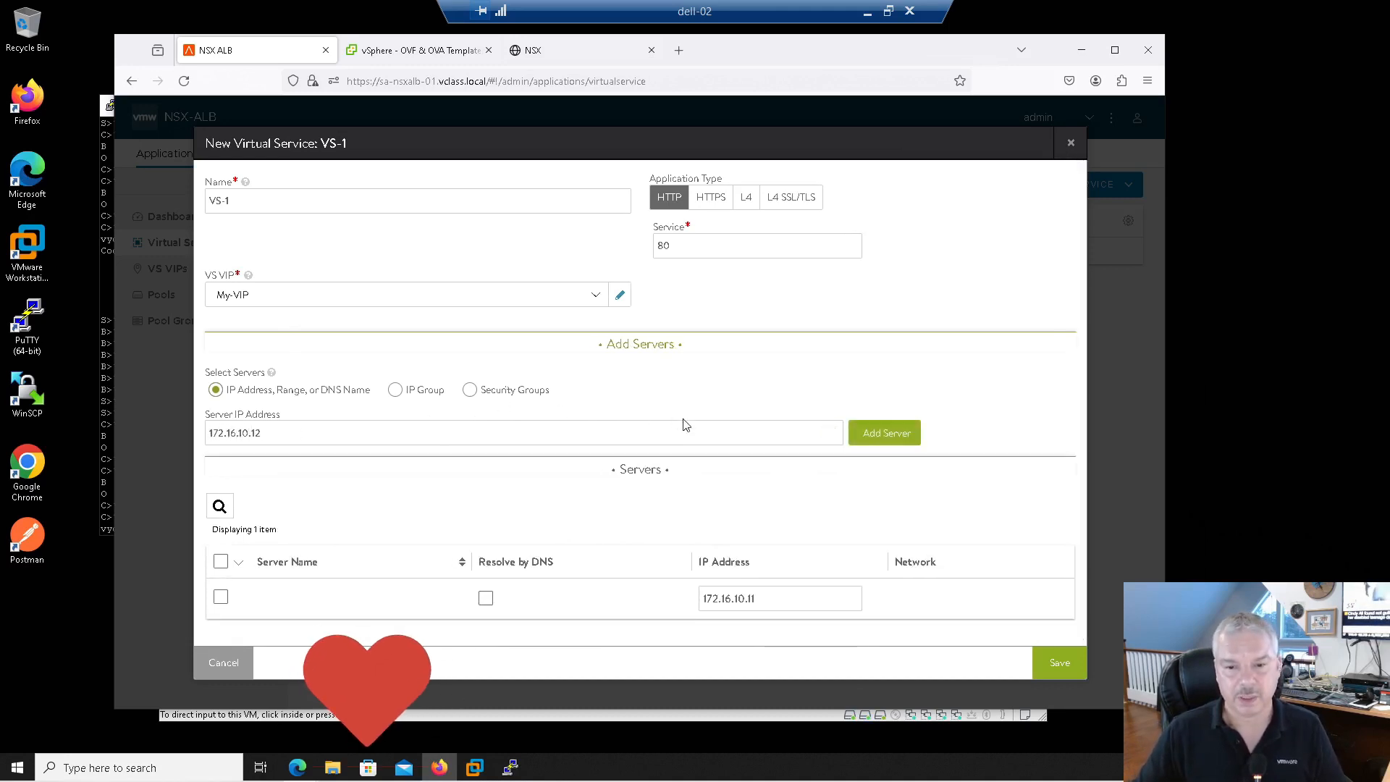
pyautogui.click(911, 429)
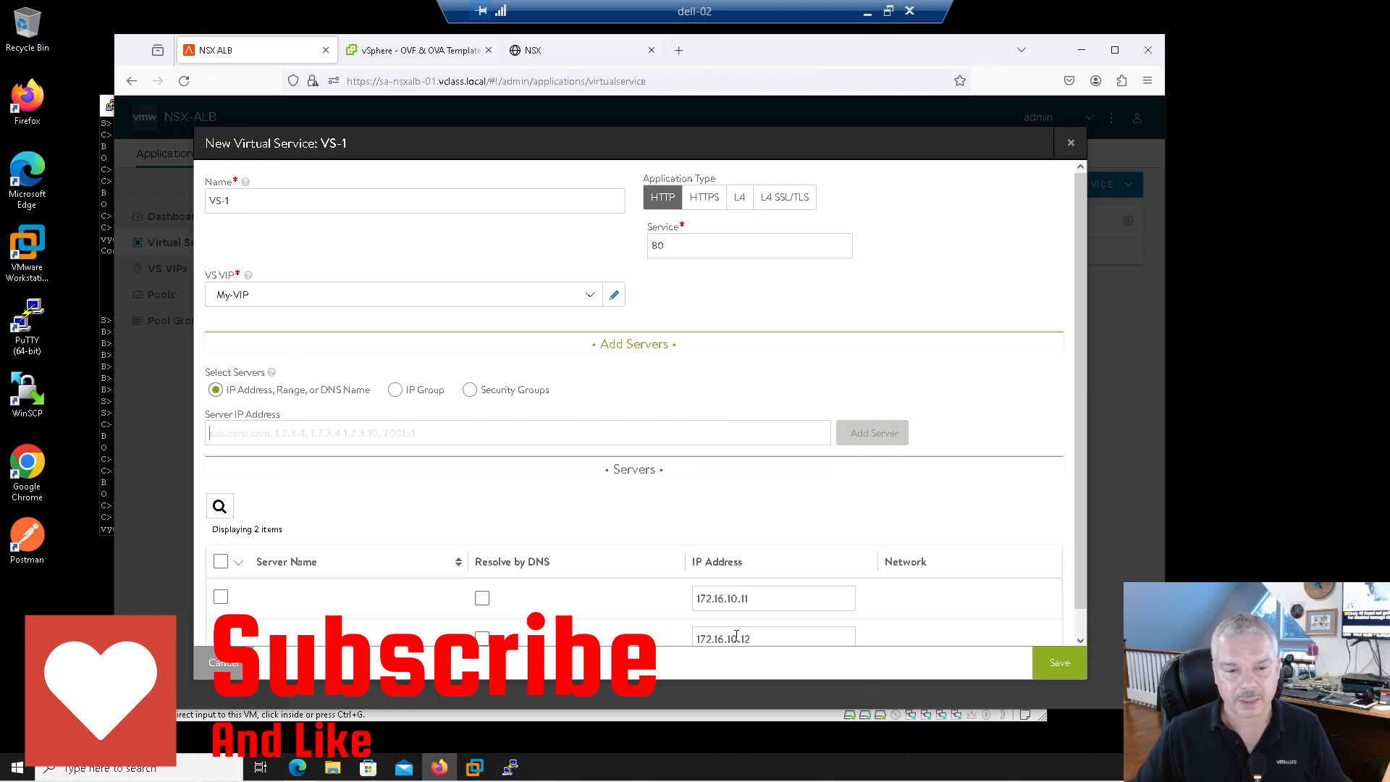
pyautogui.scroll(-1, 724, 622)
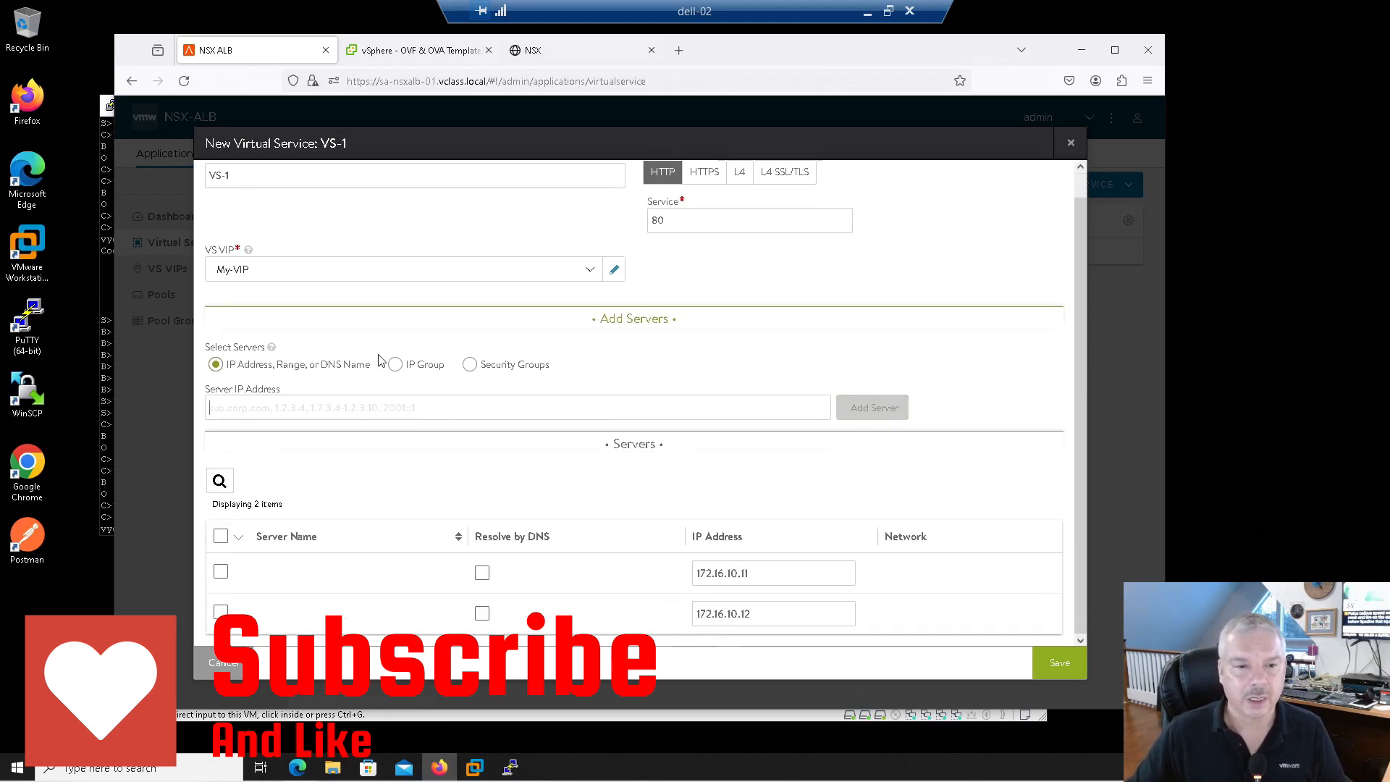
pyautogui.click(399, 365)
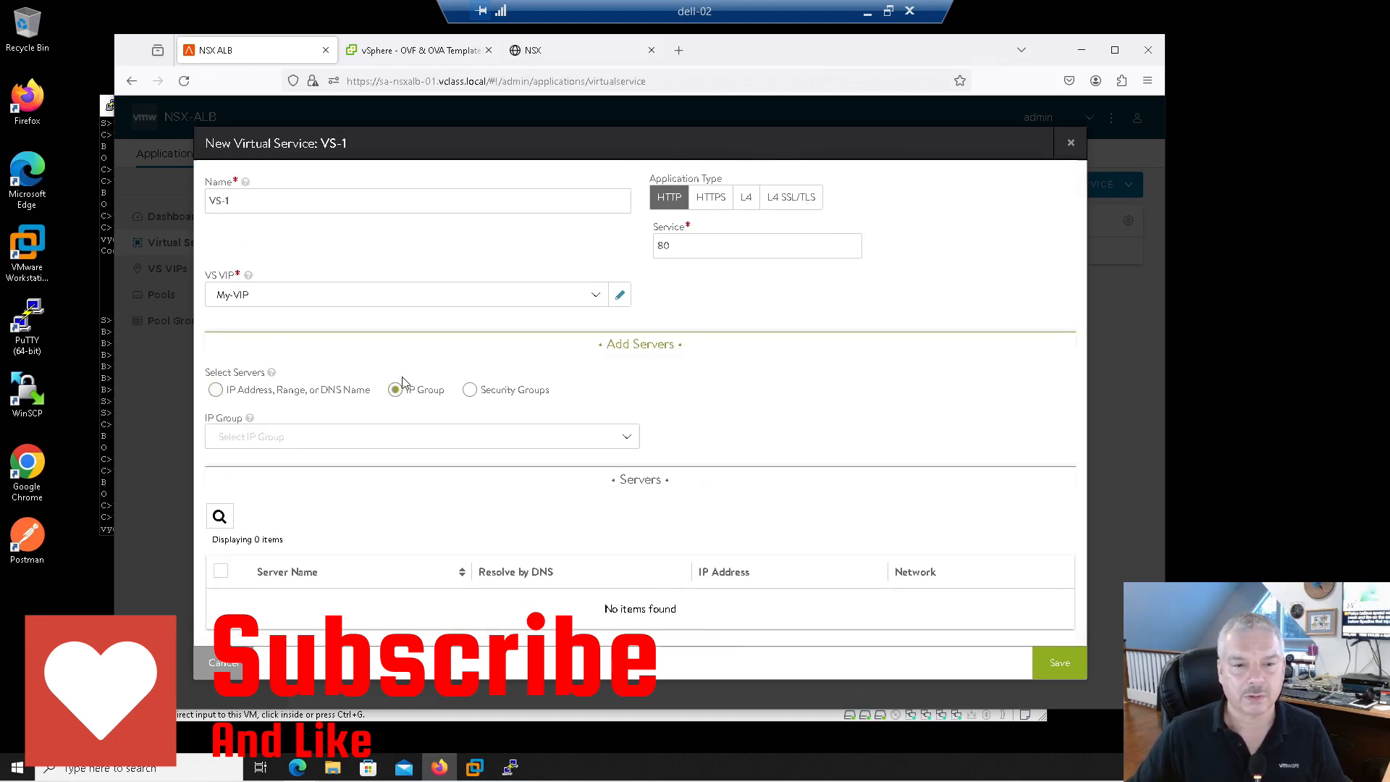
# Use NSX security group Web-Servers (172.16.10.11, 172.16.10.12) as VS-1's servers and save VS-1
pyautogui.click(471, 391)
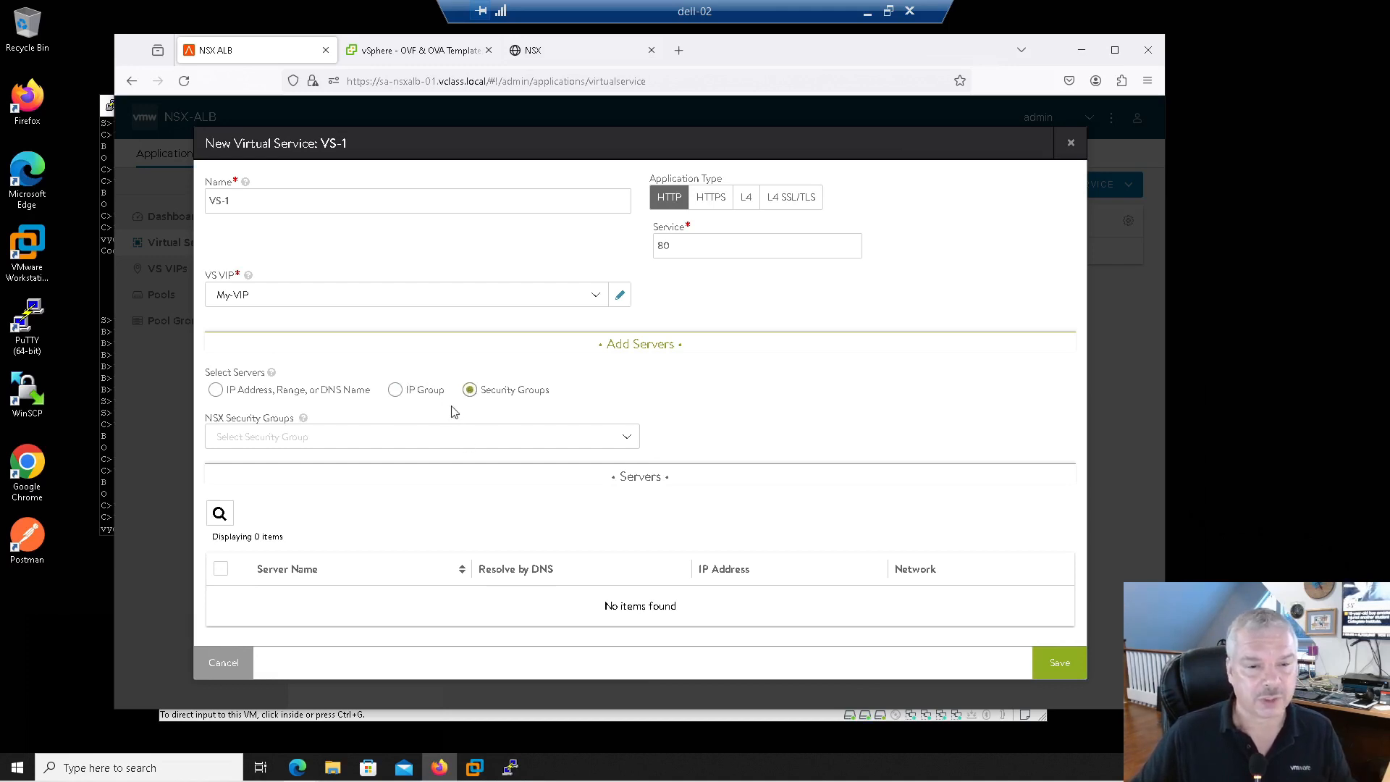
pyautogui.click(491, 437)
pyautogui.scroll(-2, 417, 510)
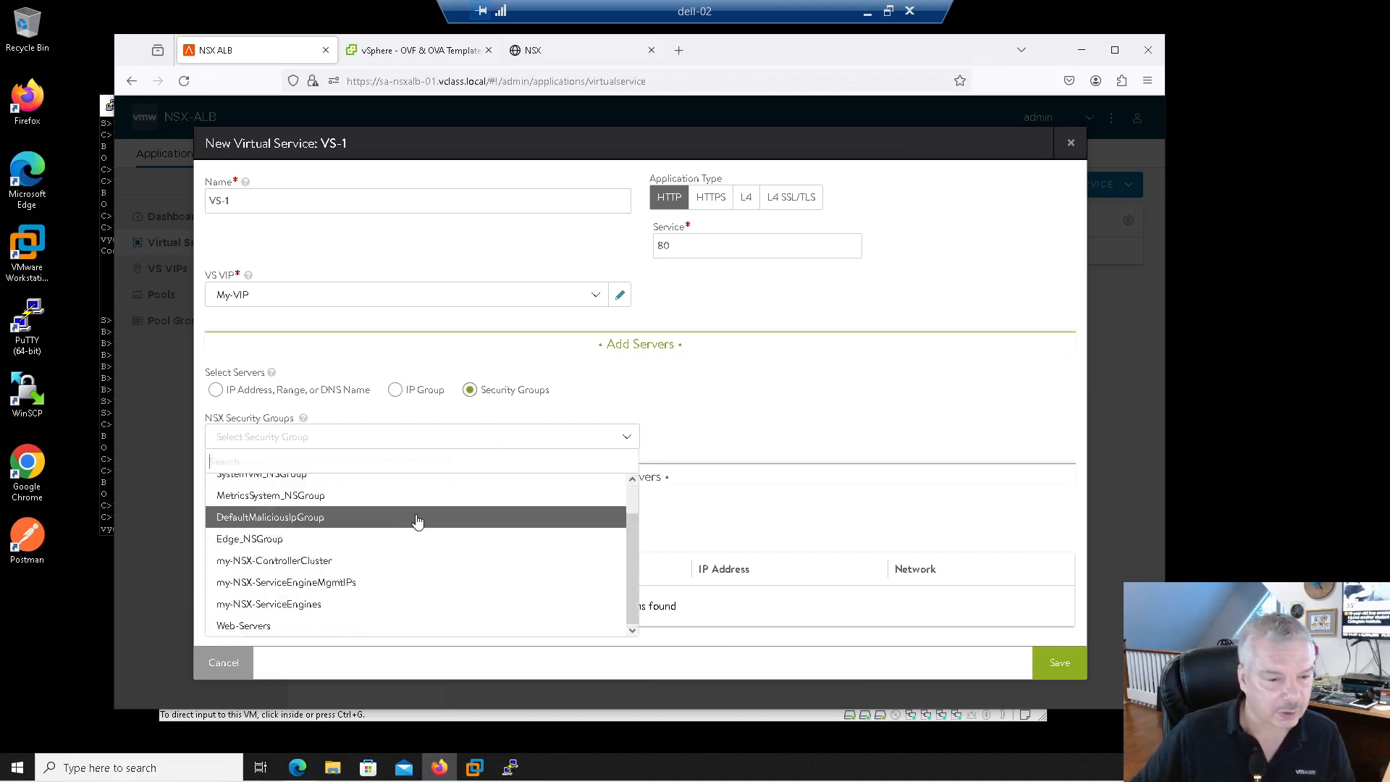
pyautogui.click(349, 629)
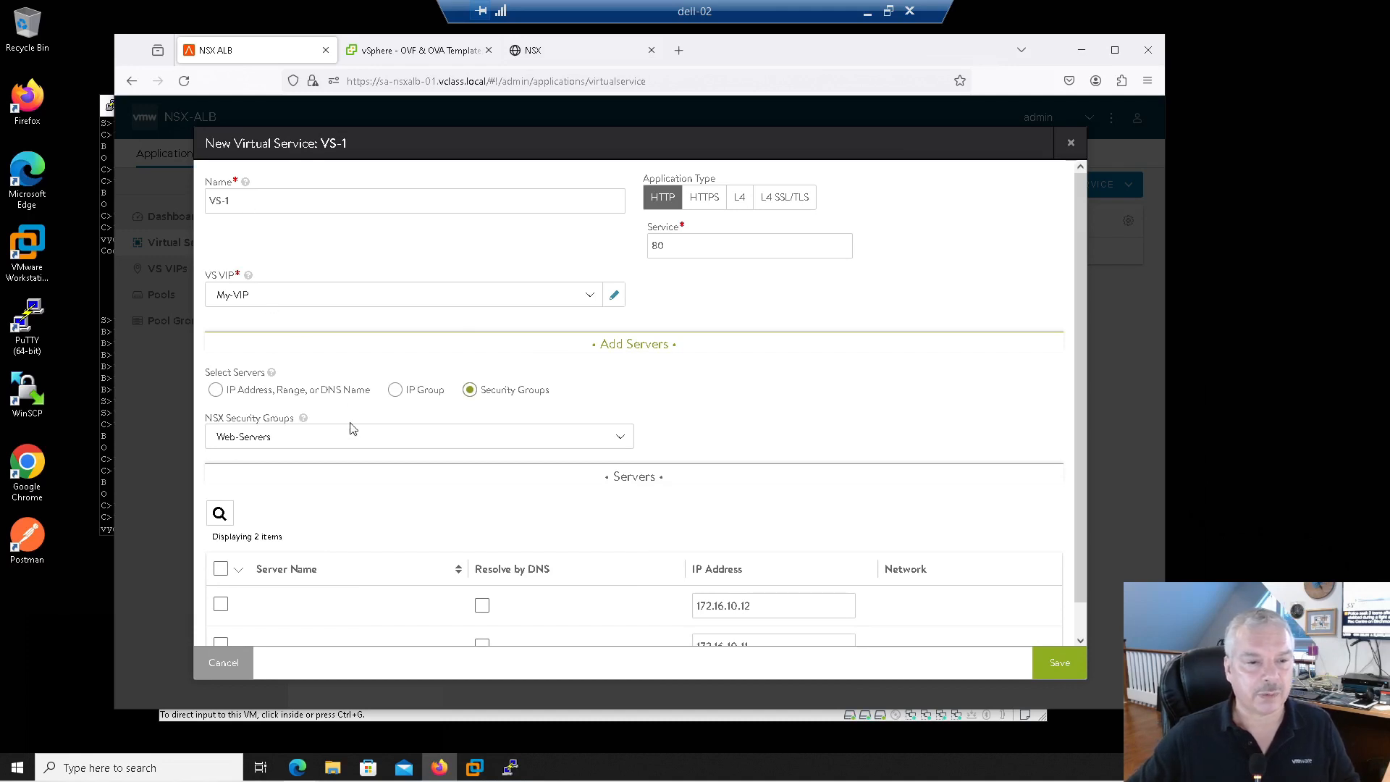
pyautogui.scroll(-1, 751, 417)
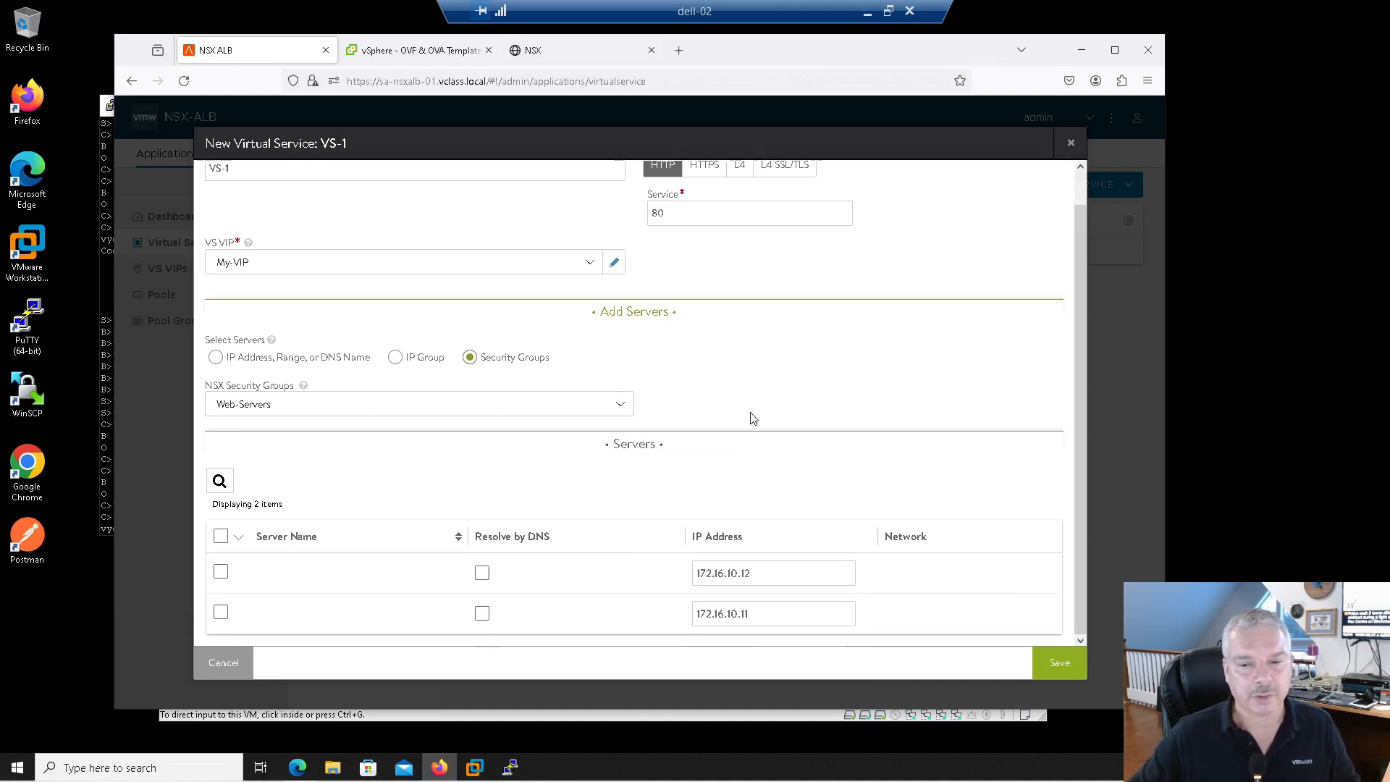
pyautogui.click(1064, 664)
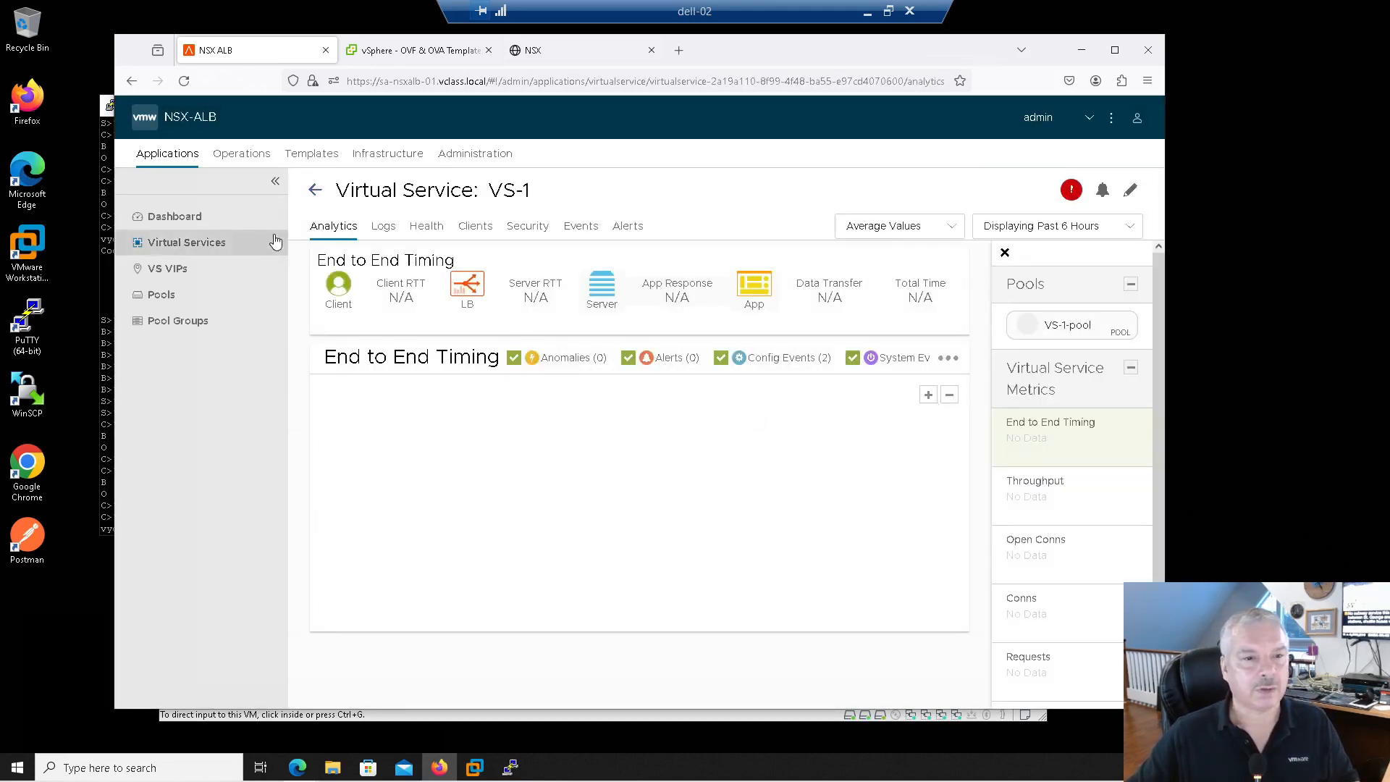
# Read why VS-1 is still creating on the virtual services list, then switch to the vSphere Client
pyautogui.click(315, 191)
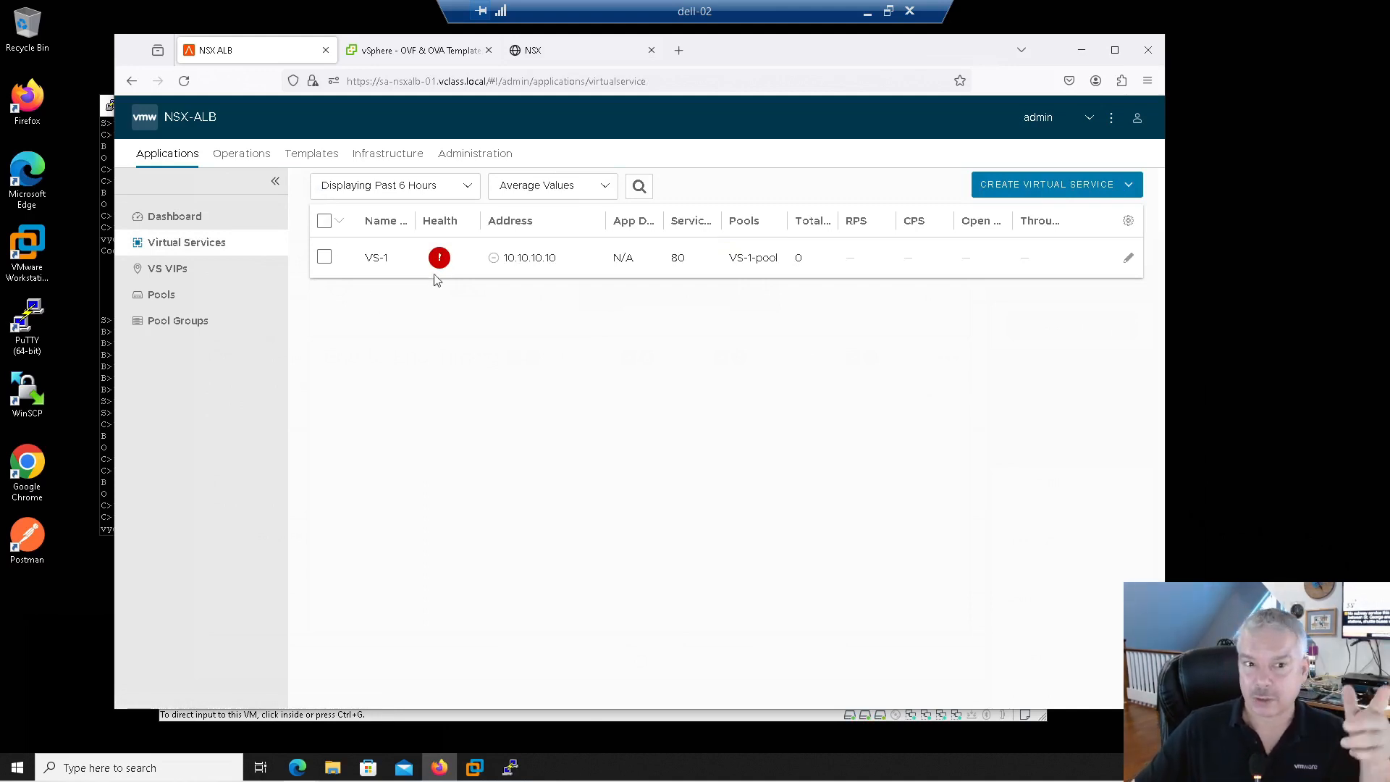
pyautogui.moveTo(440, 264)
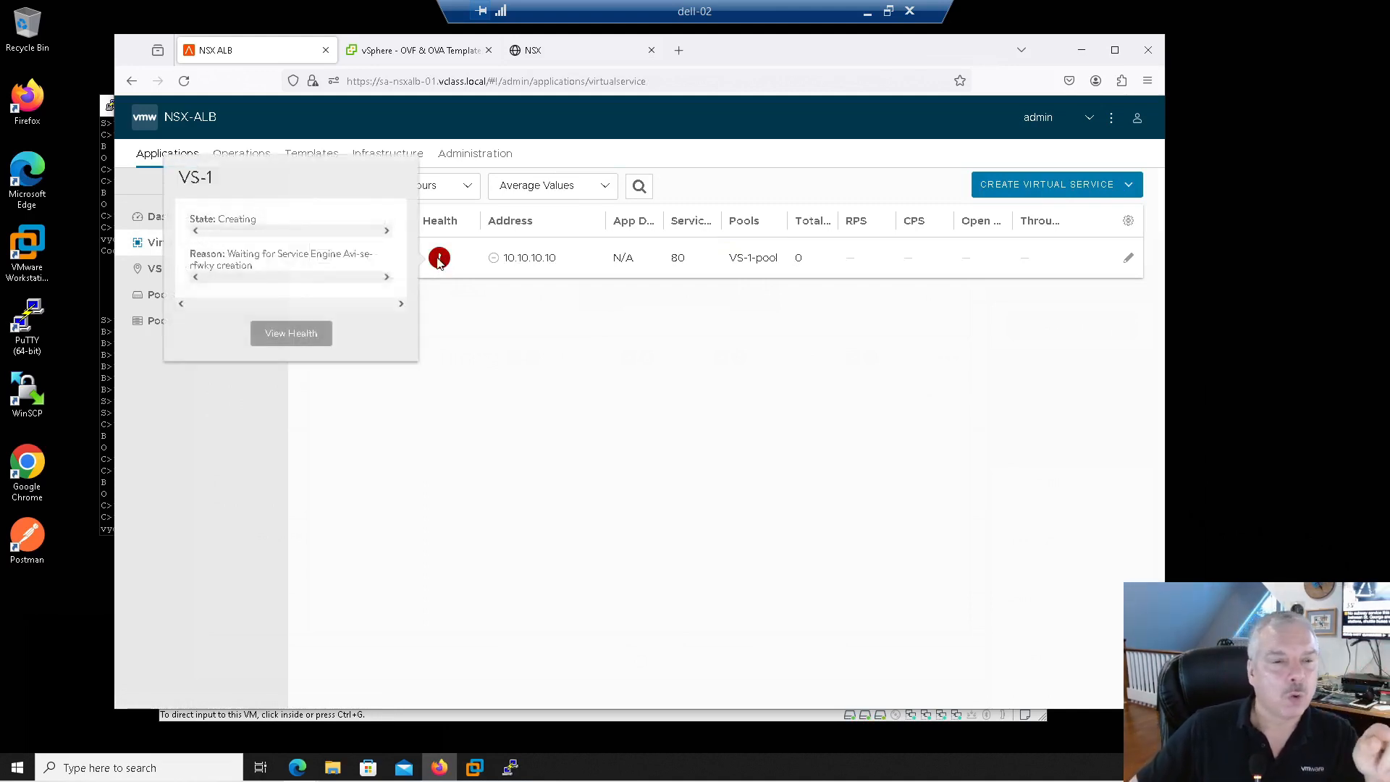
pyautogui.moveTo(249, 253); pyautogui.dragTo(283, 271)
pyautogui.click(283, 271)
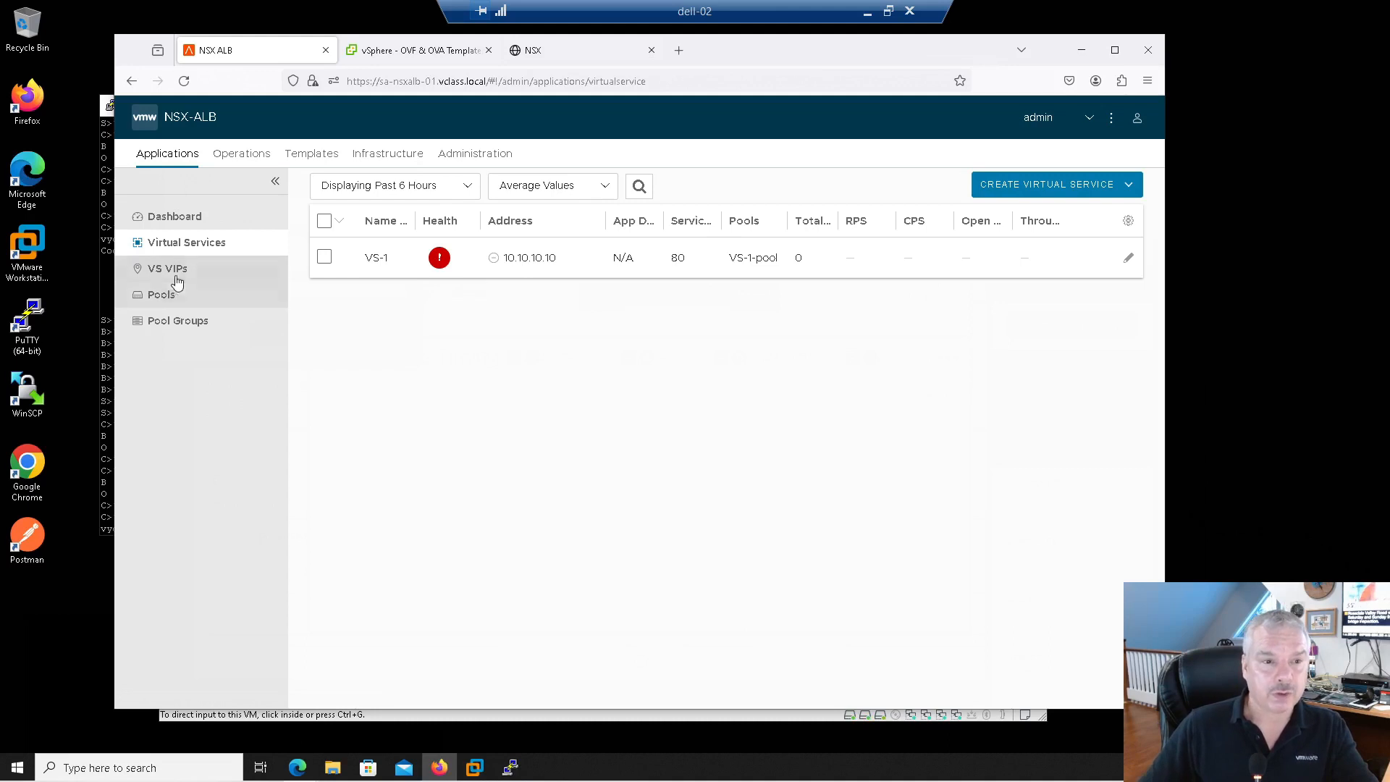
pyautogui.click(366, 53)
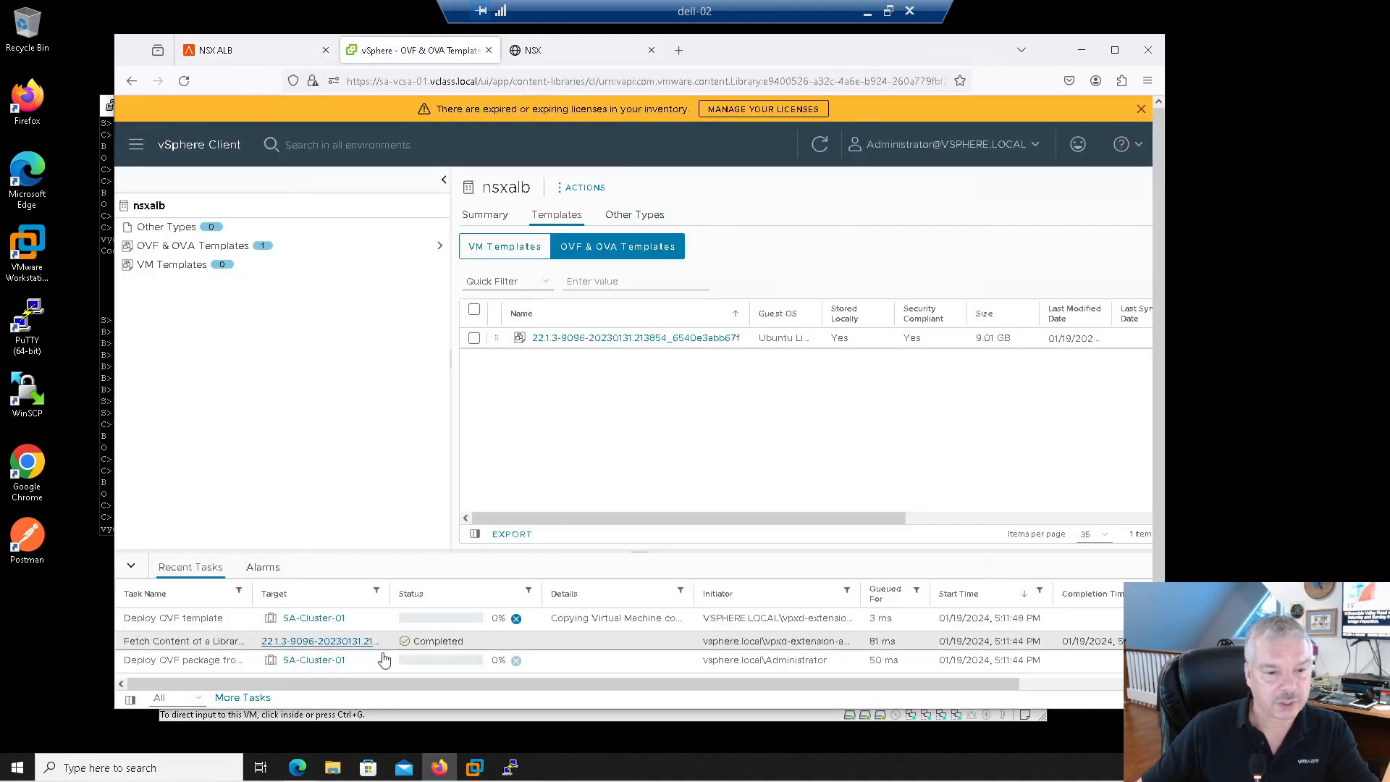
# Check SA-Cluster-01's inventory for the new Service Engine VMs, then return to NSX-ALB
pyautogui.click(137, 145)
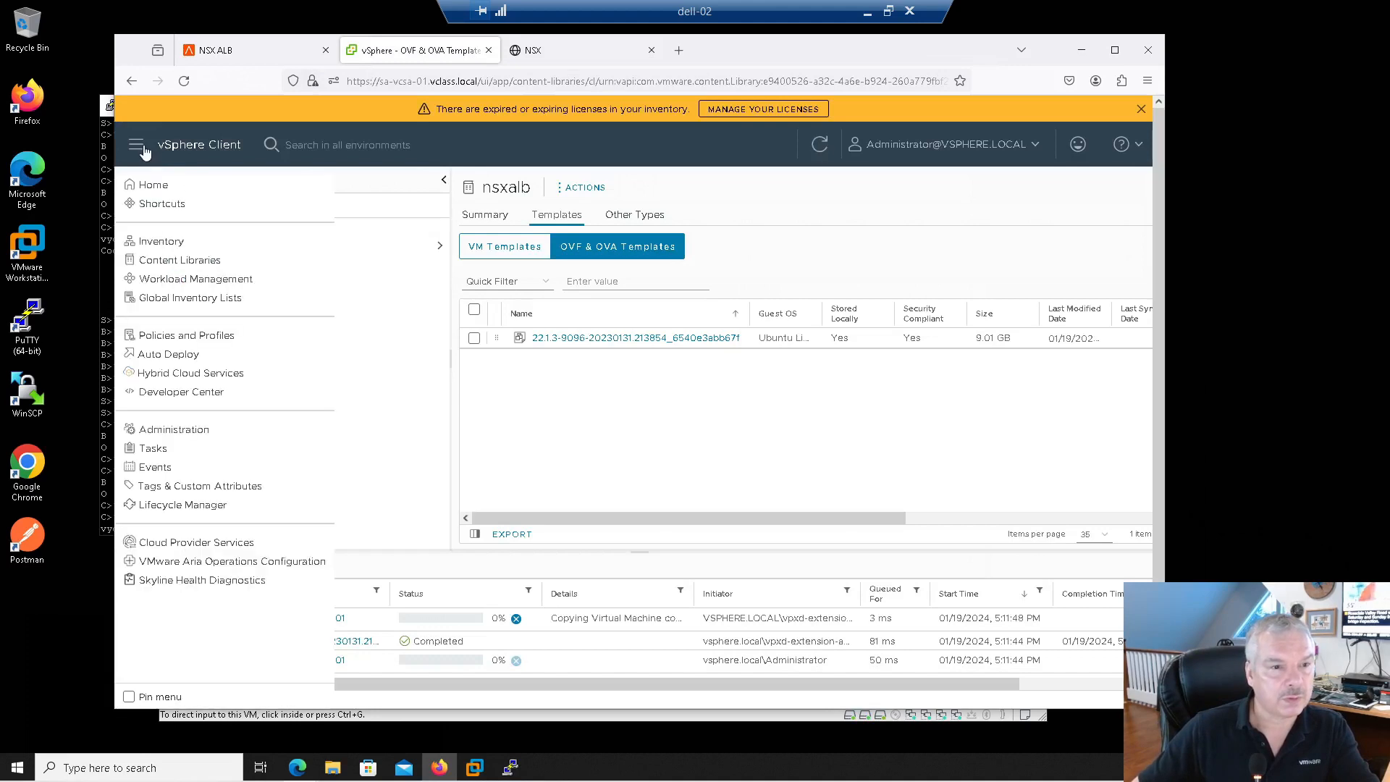
pyautogui.click(164, 243)
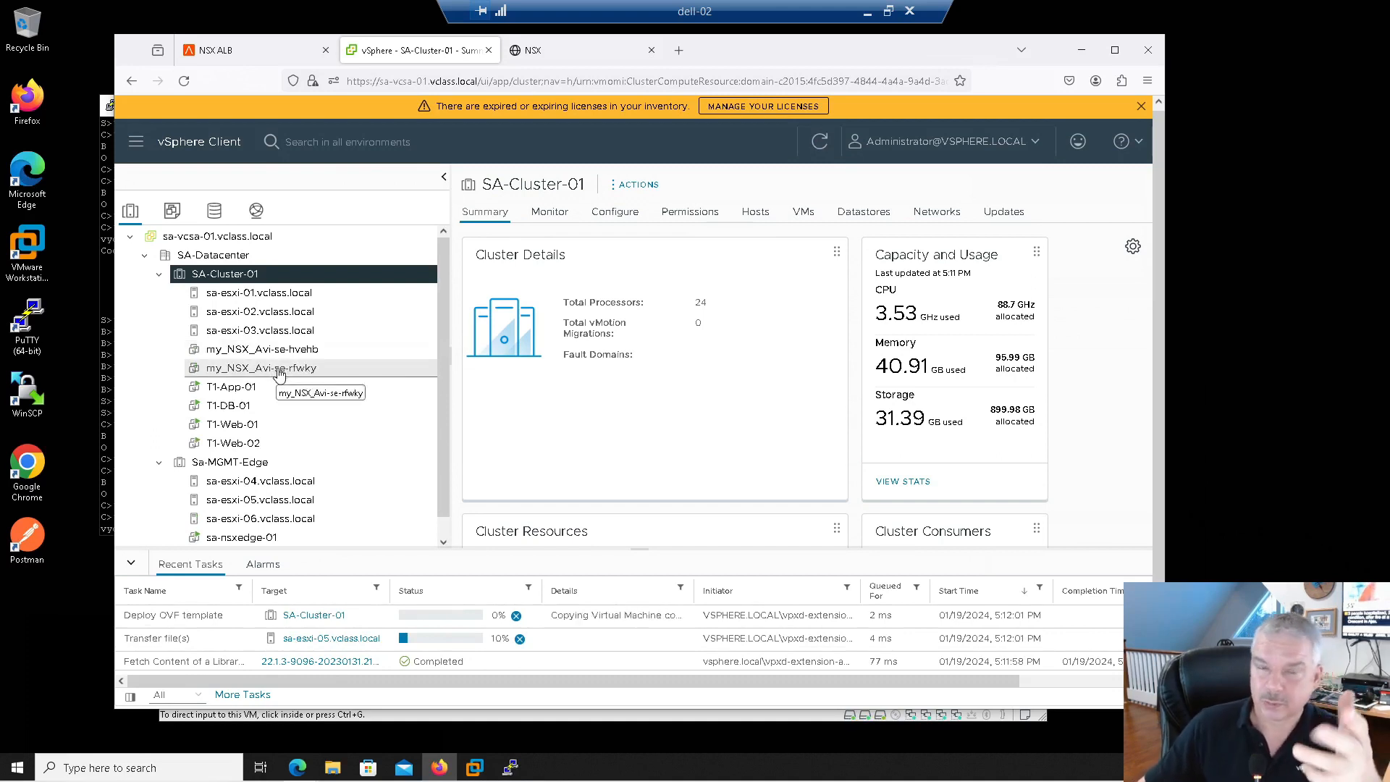
pyautogui.click(232, 54)
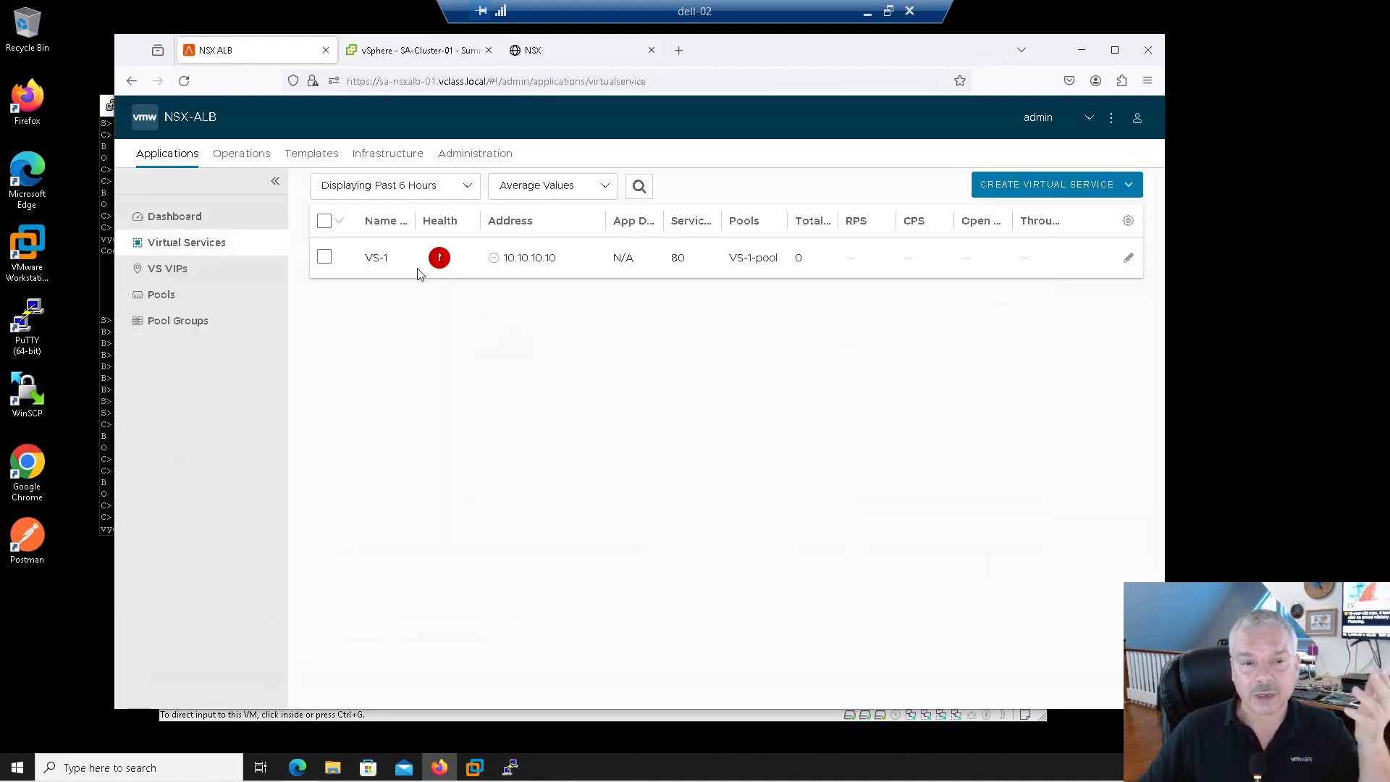
# Review My-VIP at 10.10.10.10, then view VS-1-pool on nsx-Cloud with 0/2 servers up
pyautogui.click(159, 272)
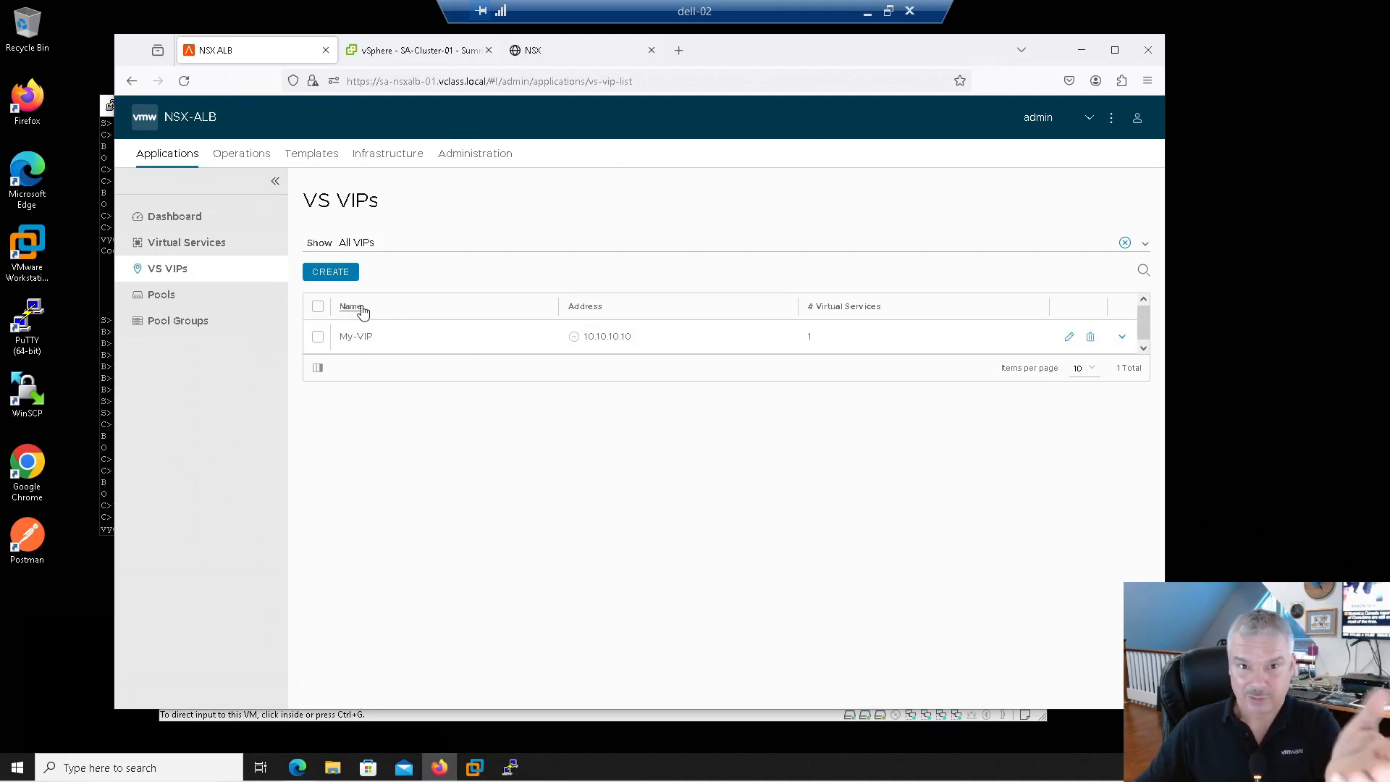
pyautogui.click(179, 297)
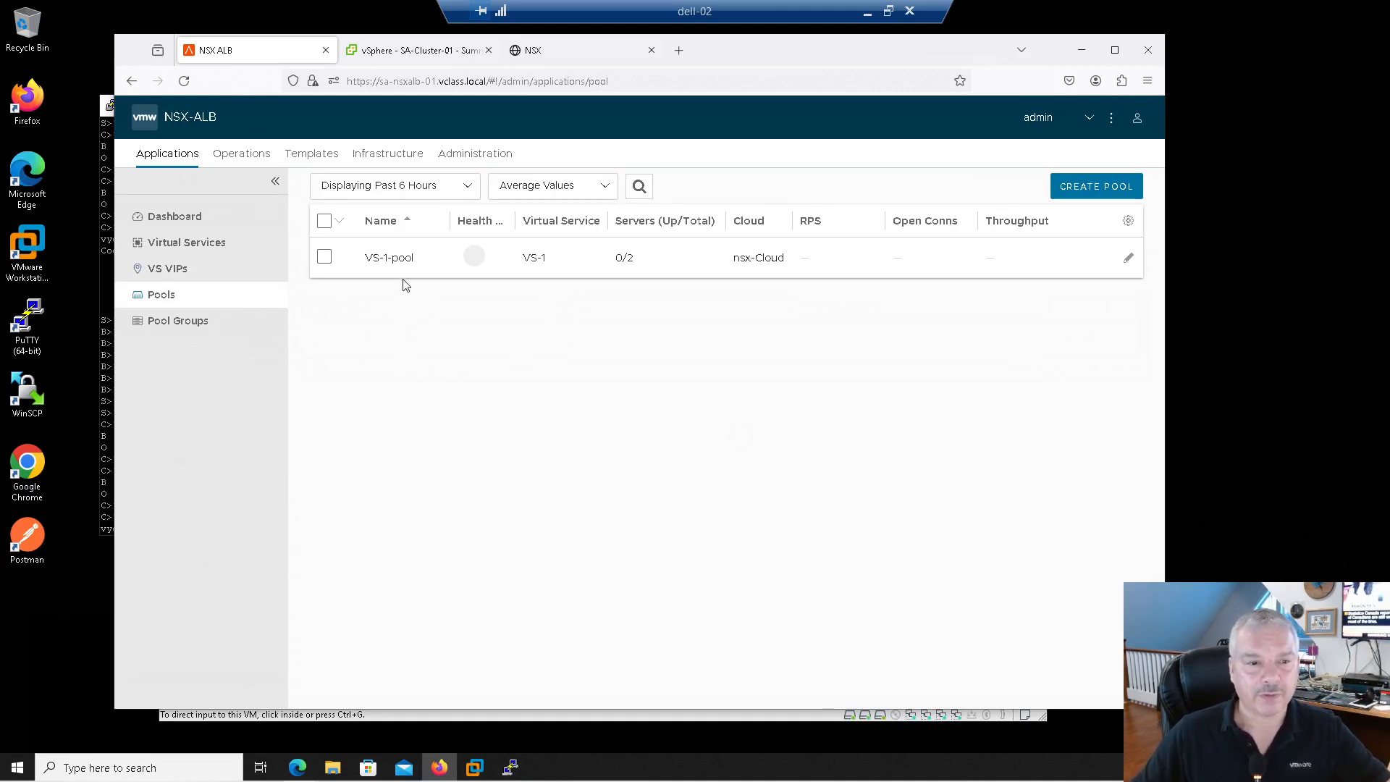
pyautogui.click(1129, 258)
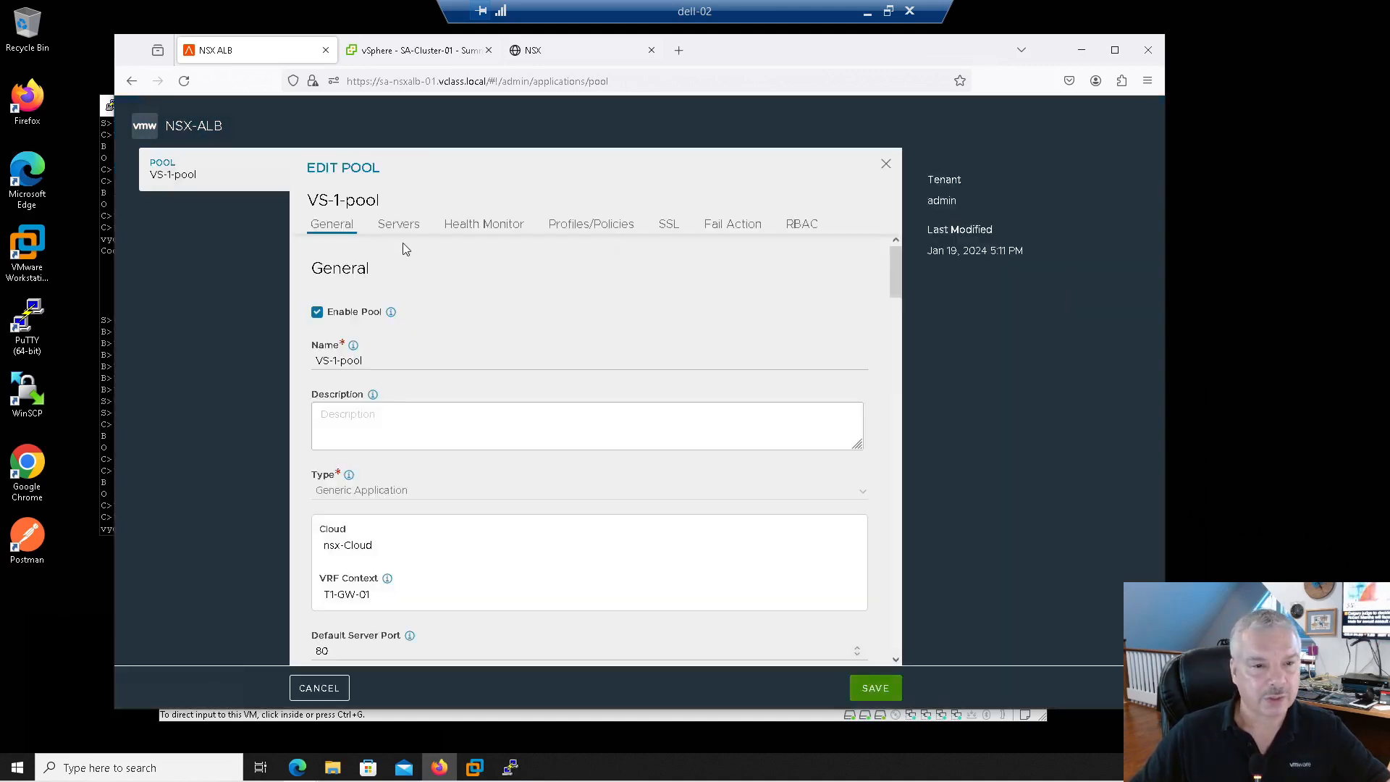
pyautogui.click(399, 225)
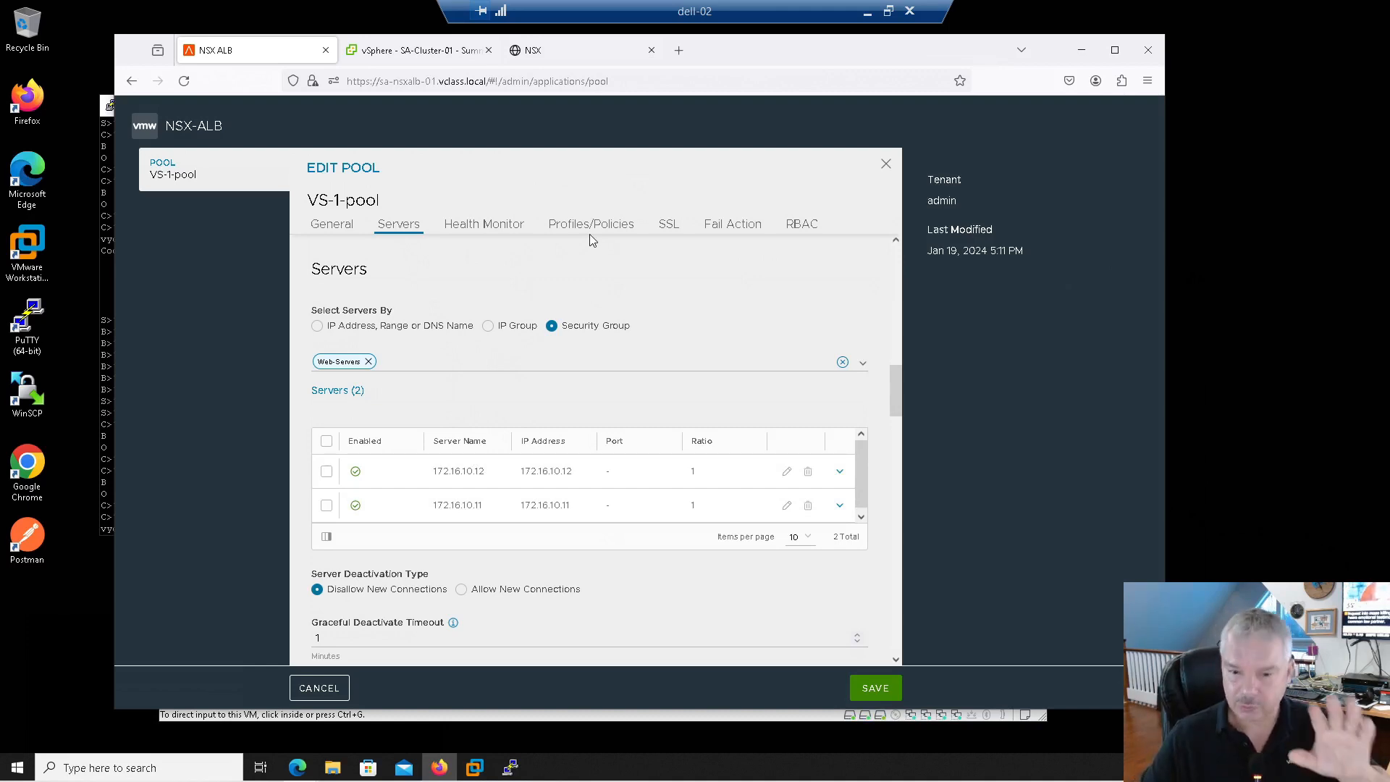
pyautogui.click(490, 226)
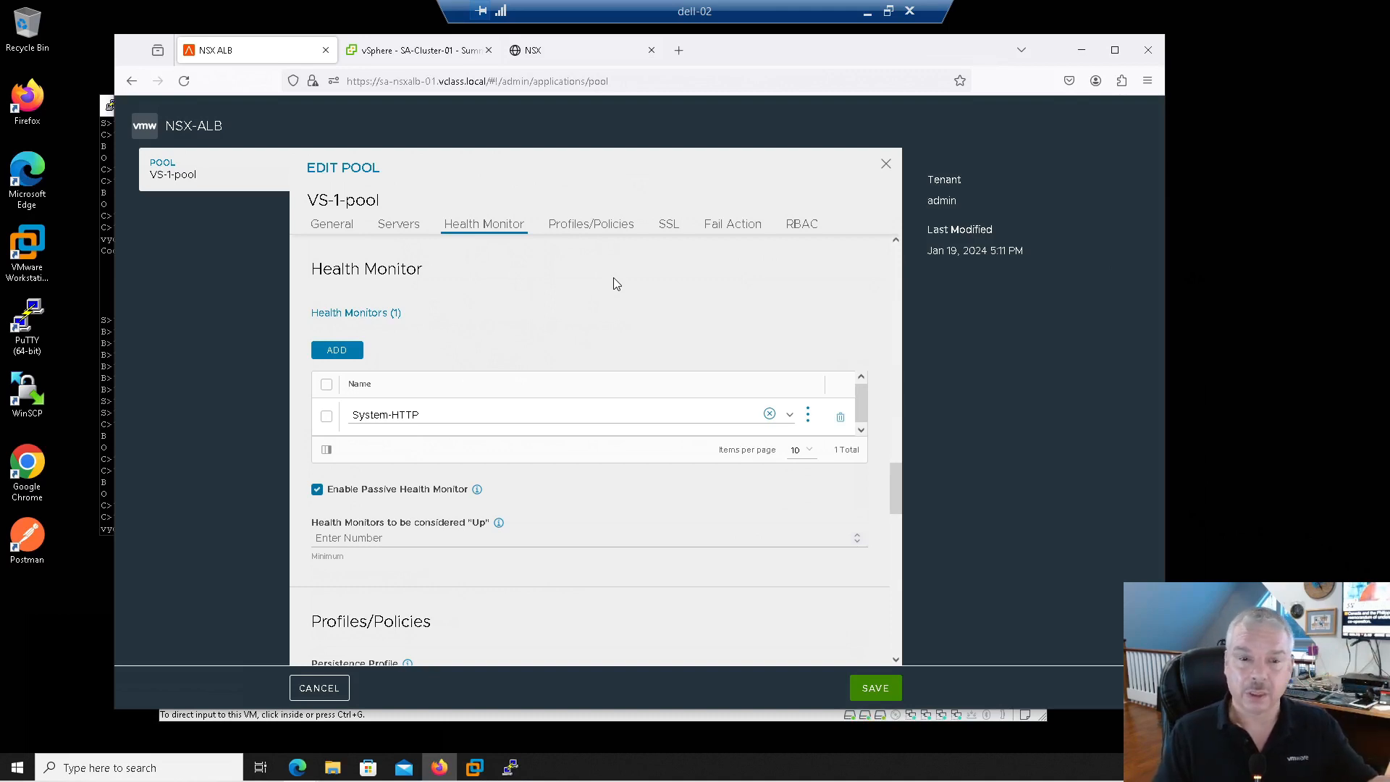
pyautogui.click(790, 415)
pyautogui.click(685, 292)
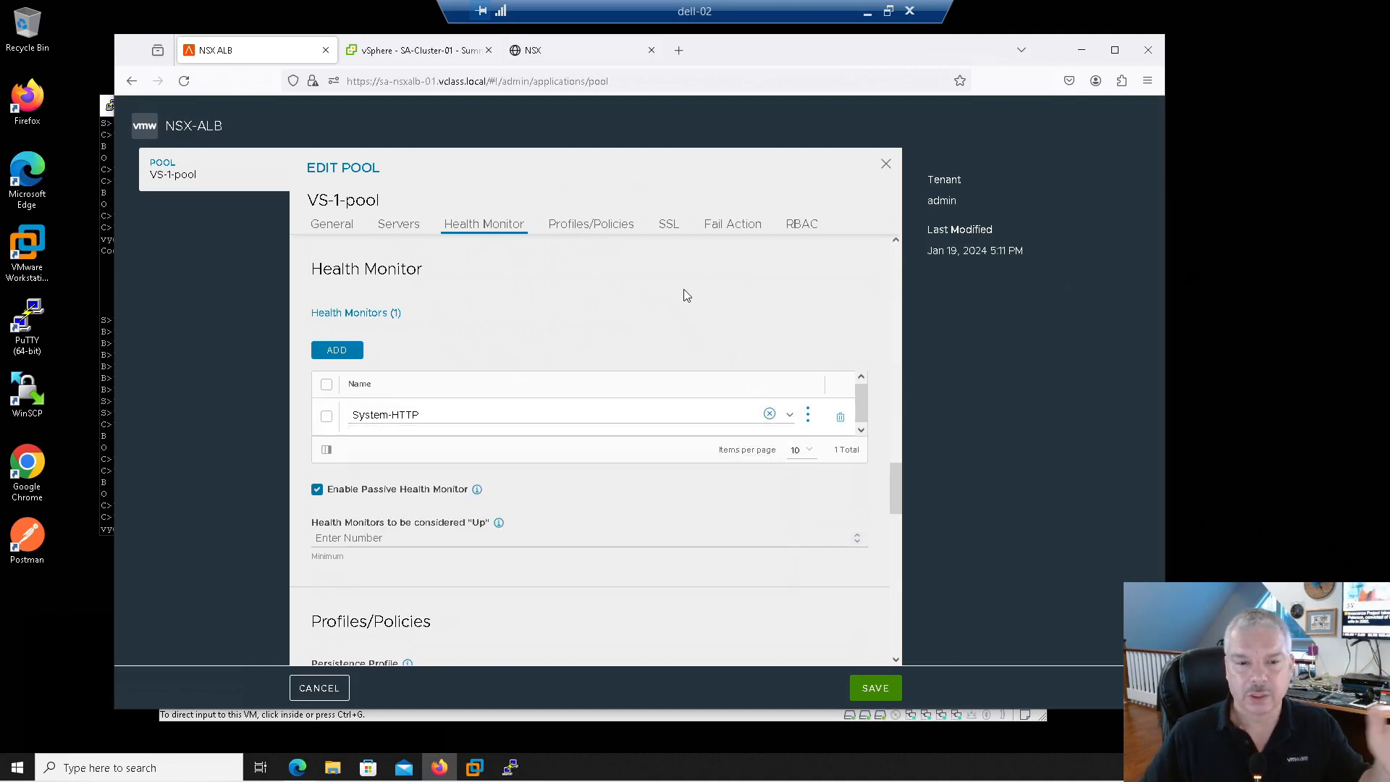
pyautogui.click(308, 690)
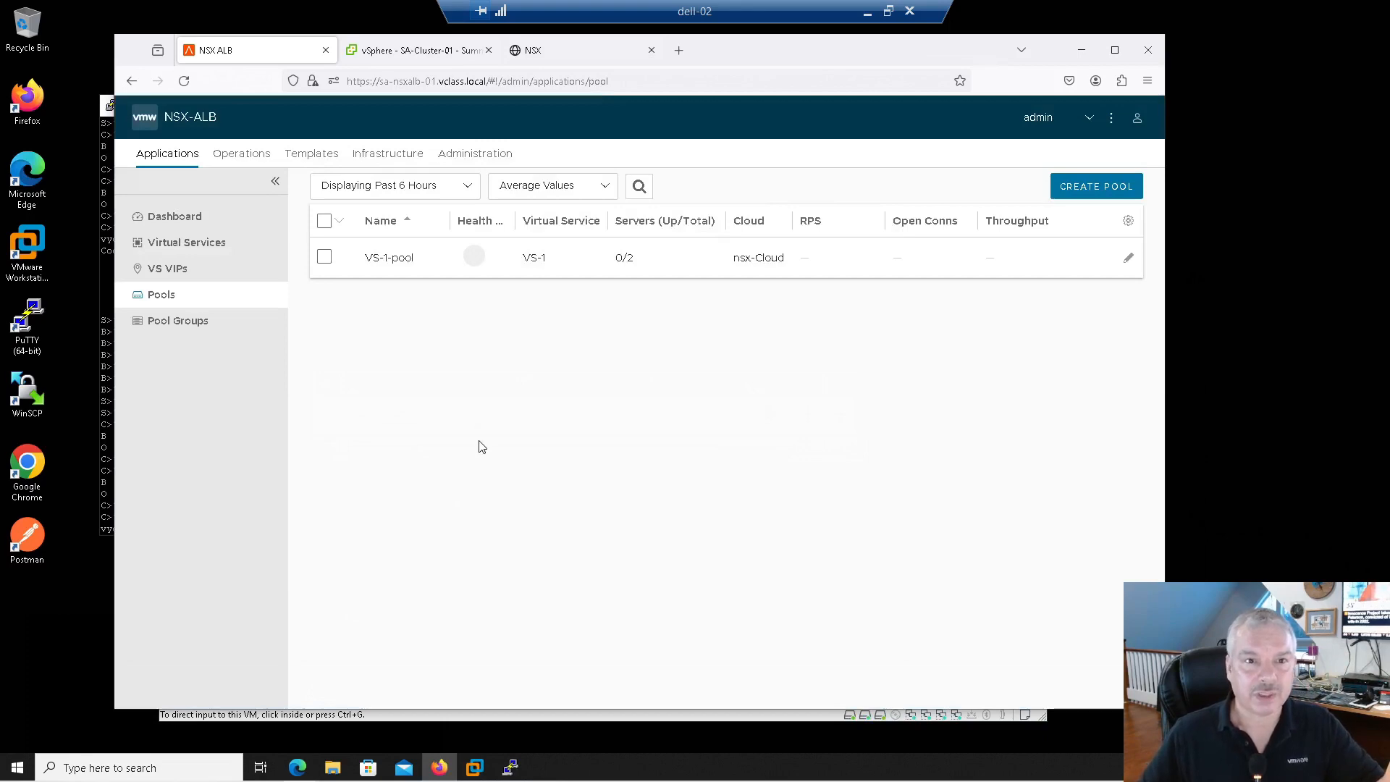
pyautogui.click(400, 51)
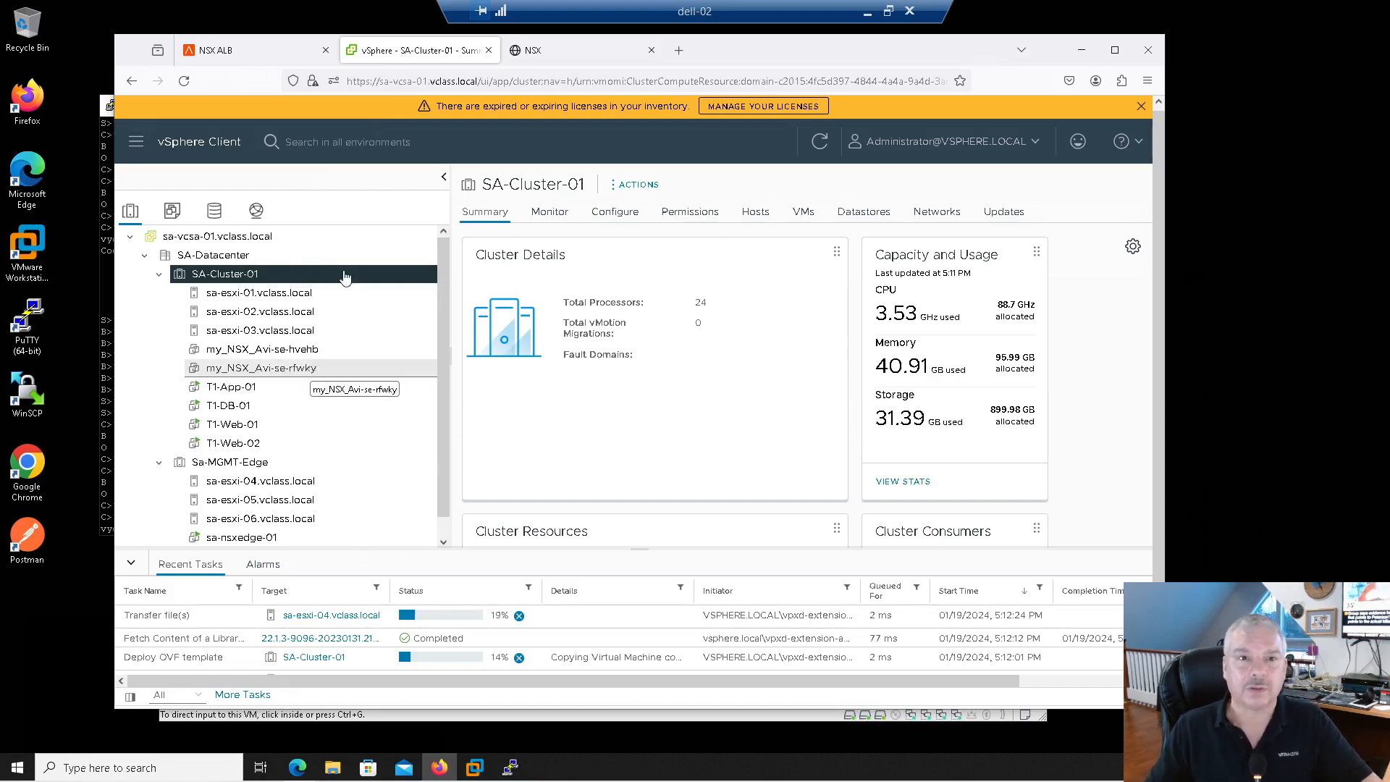
pyautogui.click(533, 53)
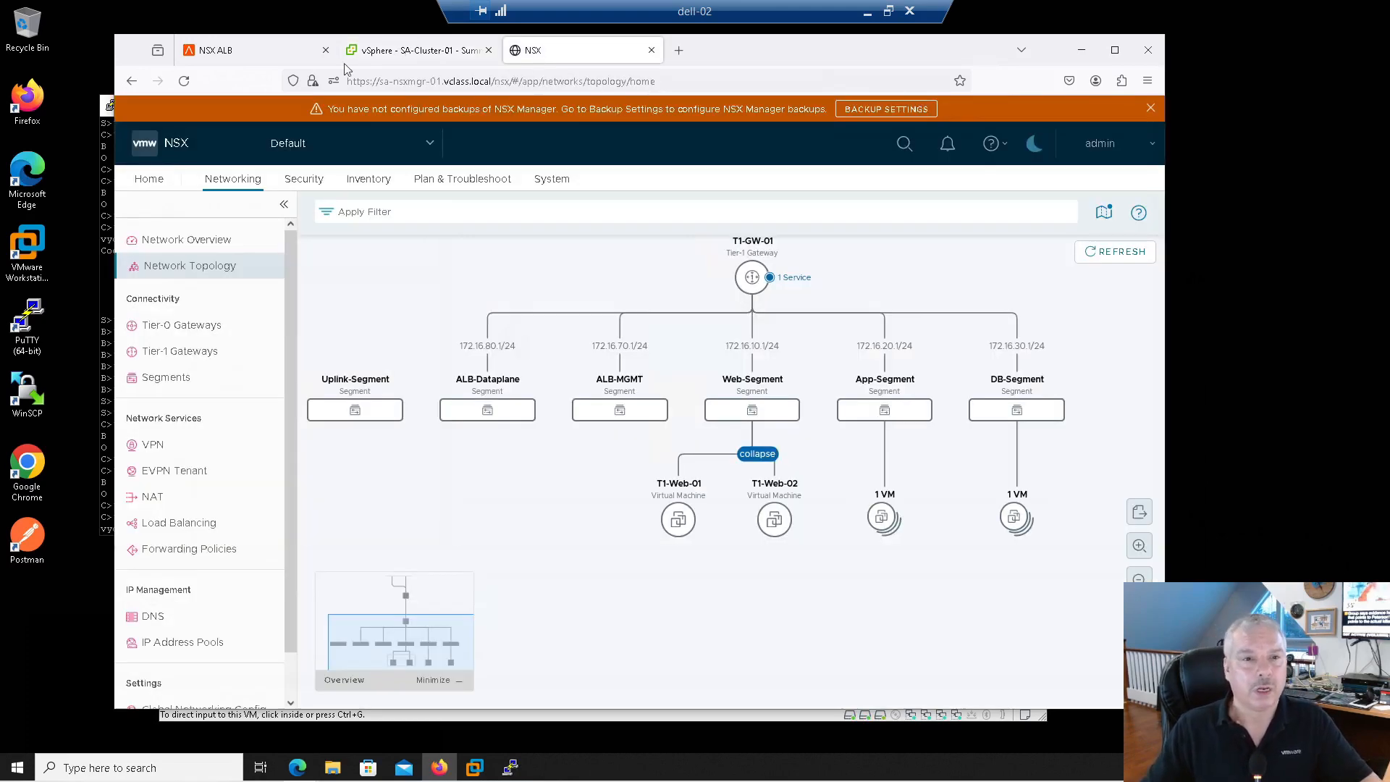
pyautogui.click(221, 52)
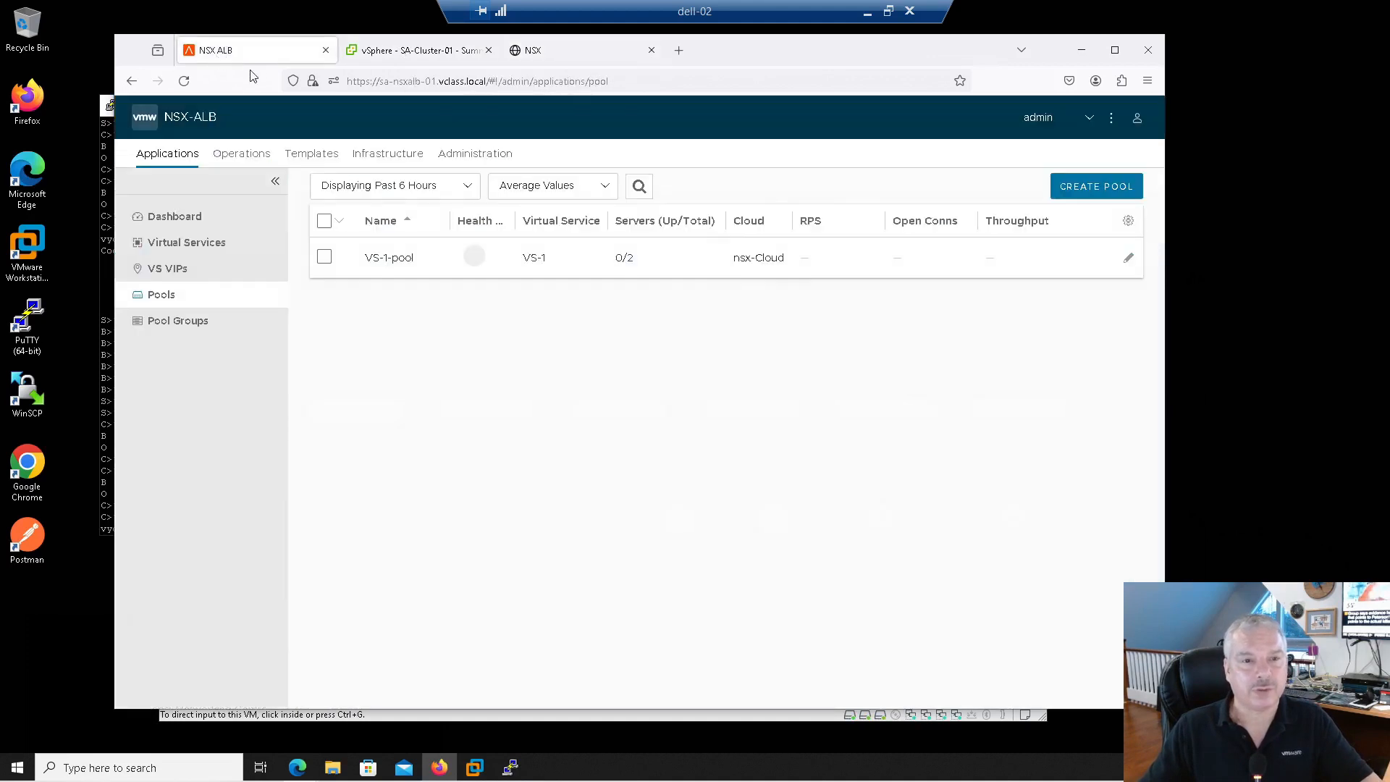
# Check VS-1's status in virtual services, then view the VS VIPs list with My-VIP at 10.10.10.10
pyautogui.click(207, 246)
pyautogui.moveTo(443, 262)
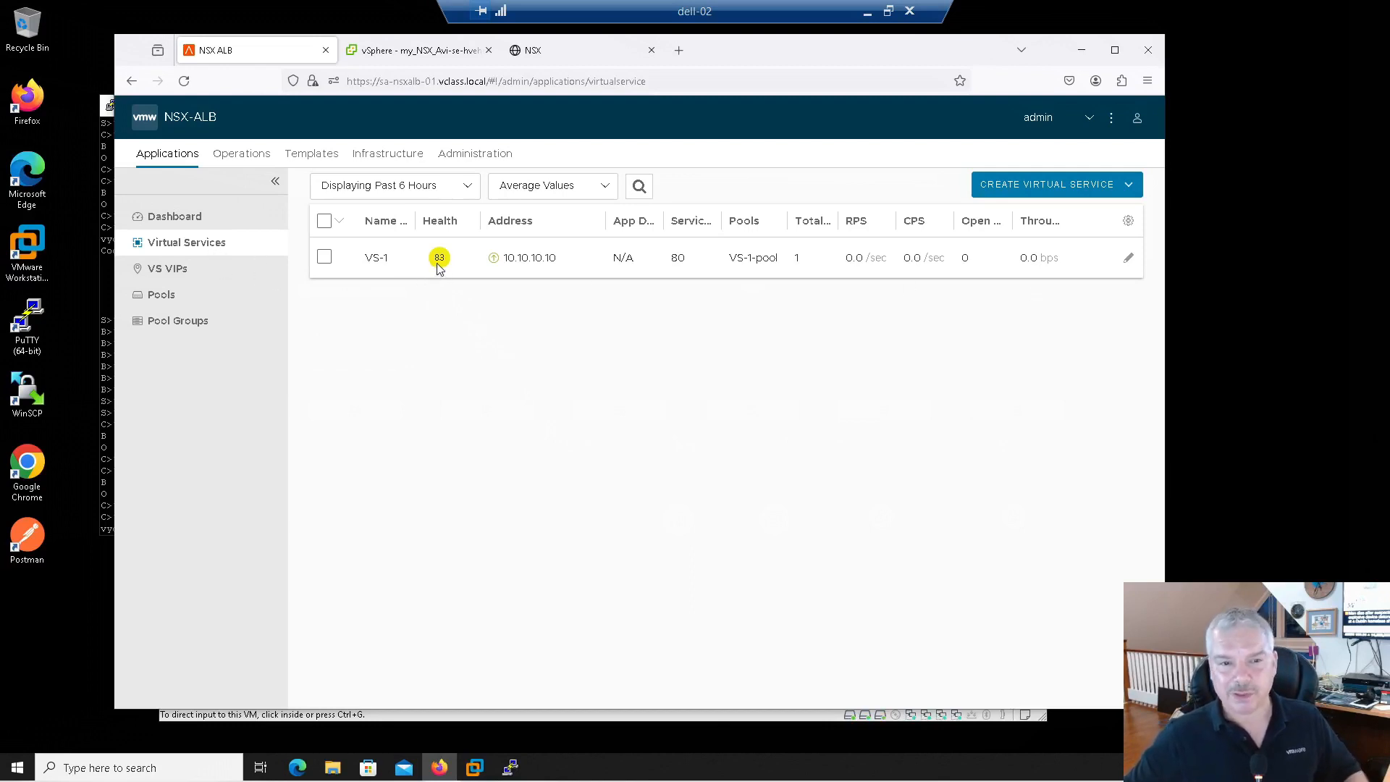
pyautogui.moveTo(439, 262)
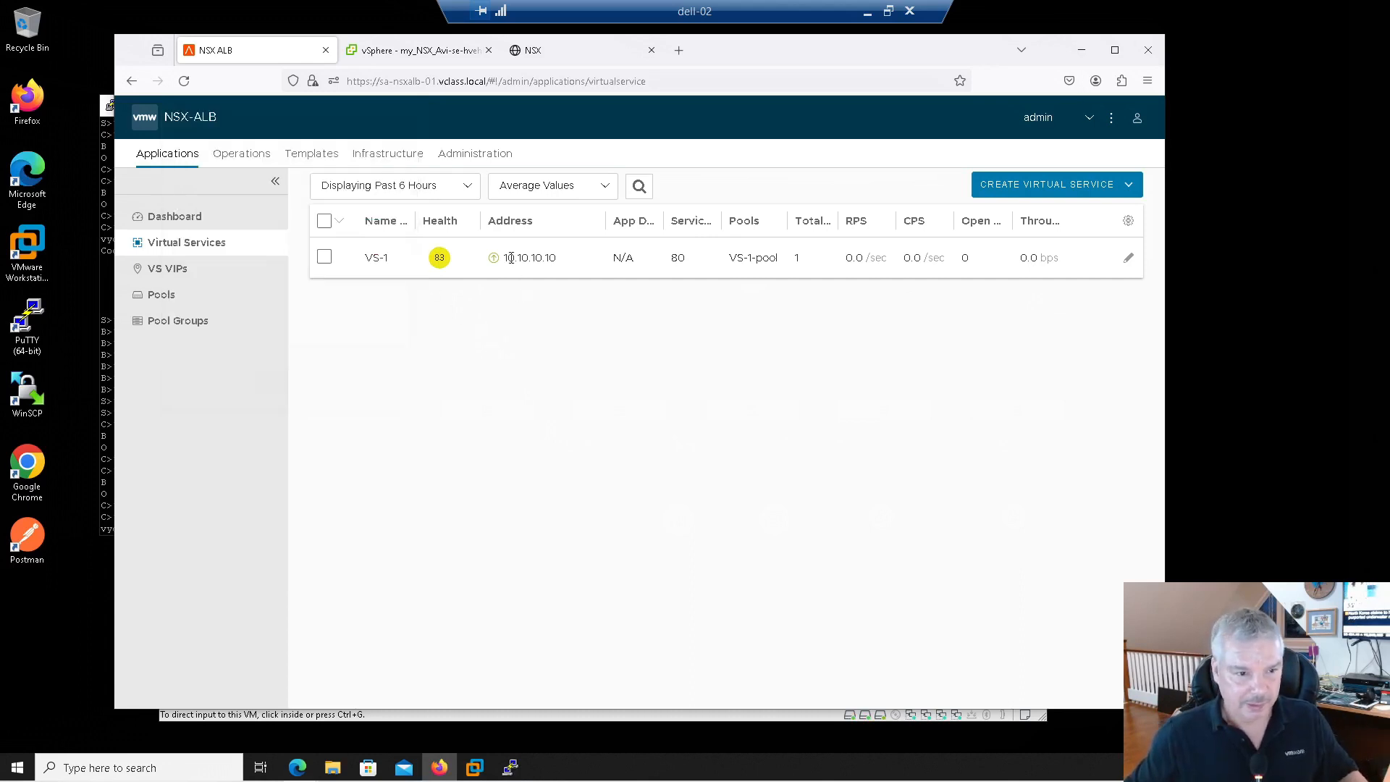
pyautogui.click(218, 279)
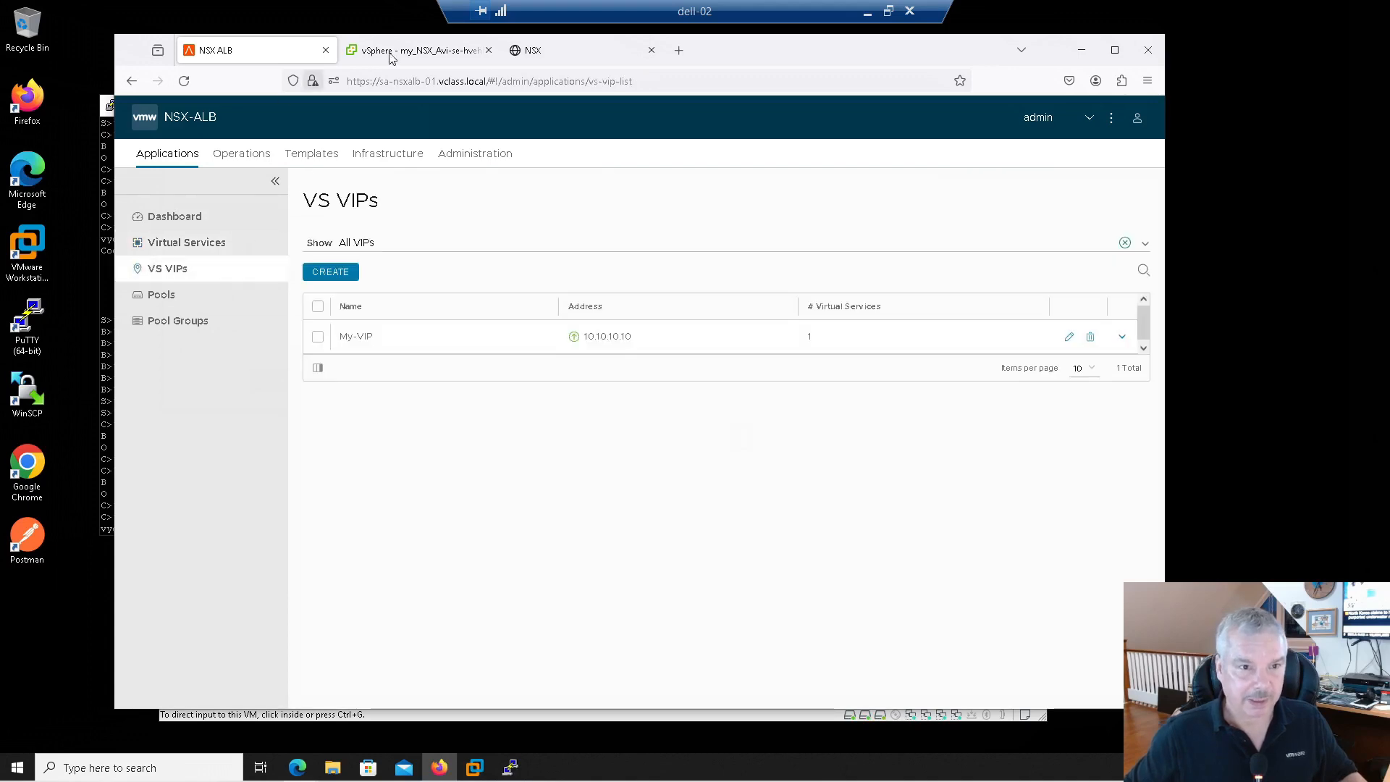
pyautogui.click(393, 53)
pyautogui.click(261, 369)
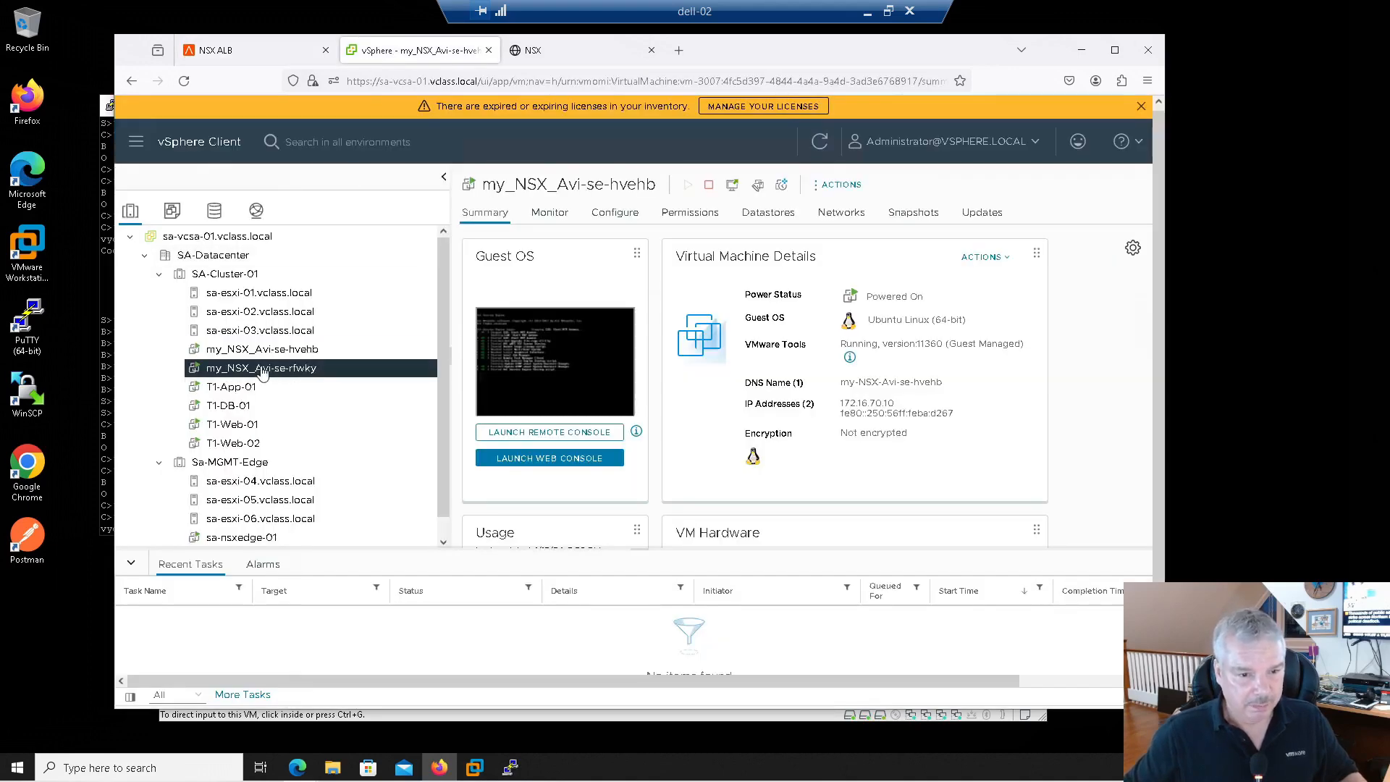
pyautogui.click(264, 354)
pyautogui.click(264, 369)
pyautogui.click(270, 353)
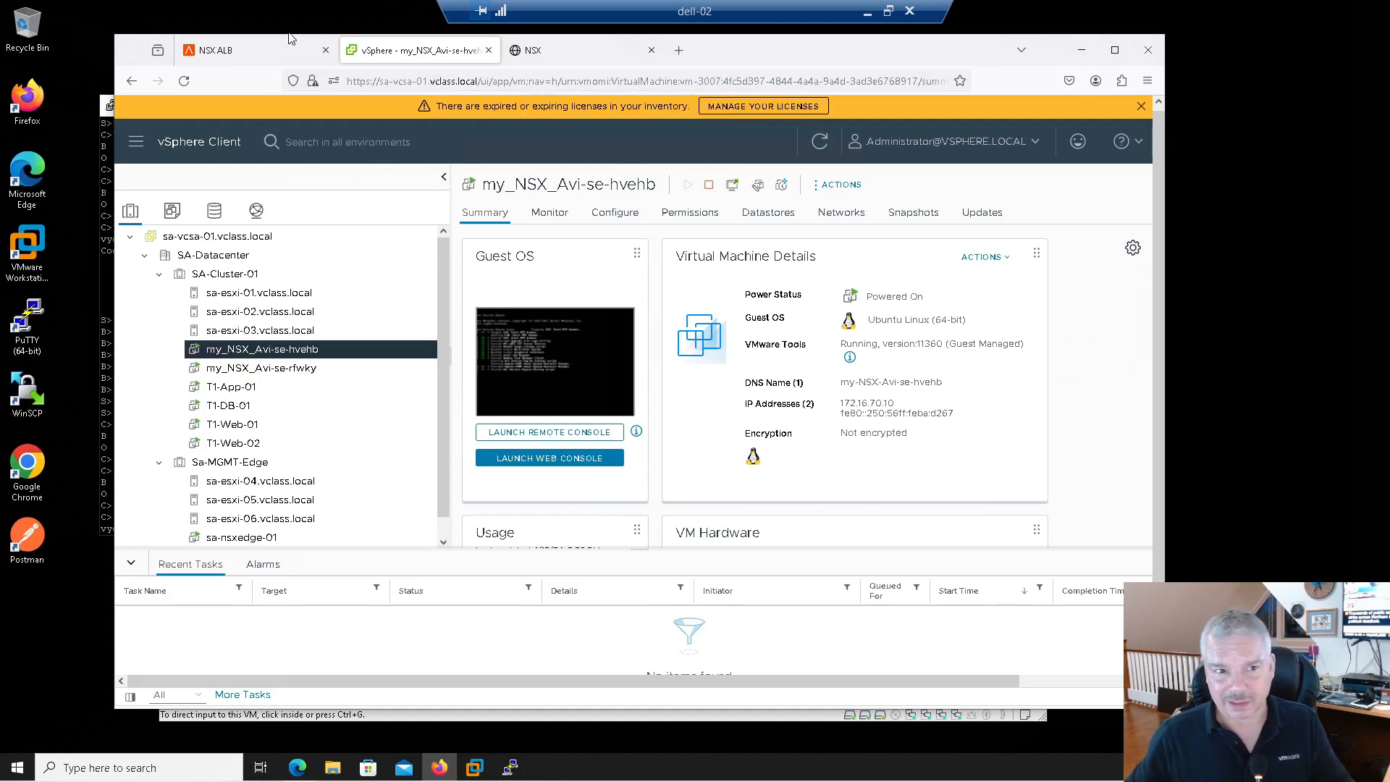
pyautogui.click(271, 53)
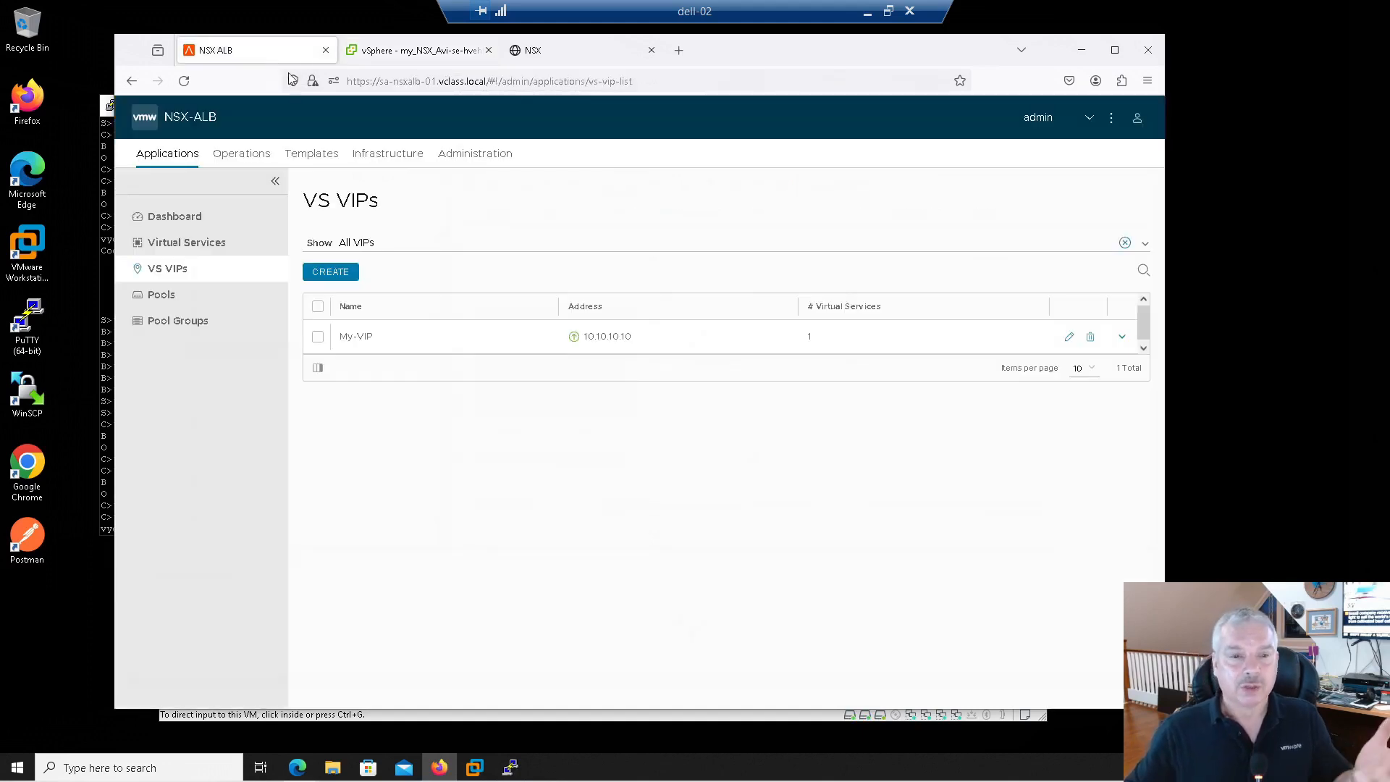
pyautogui.click(683, 52)
# Load the Web-Server-01 page at 172.16.10.11
pyautogui.click(567, 82)
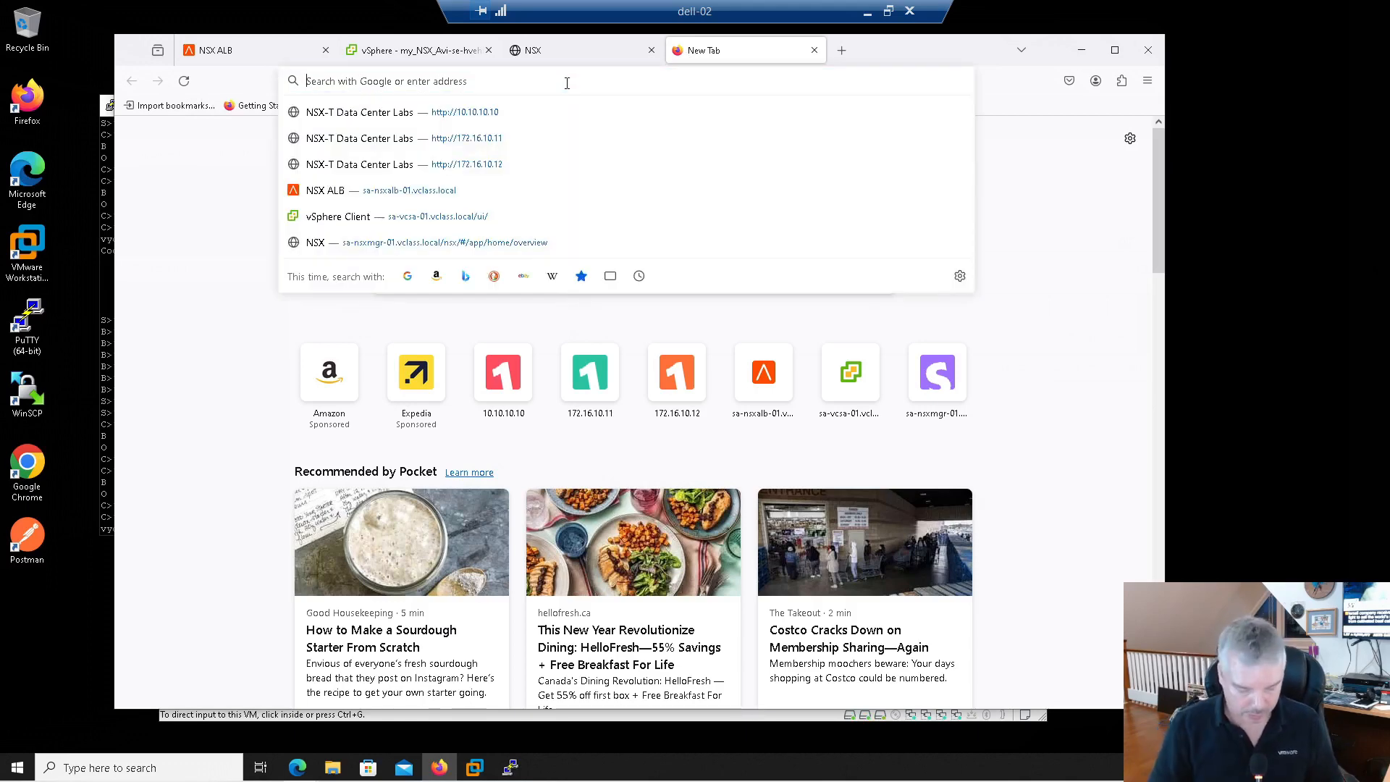
pyautogui.write('172.16.10.11')
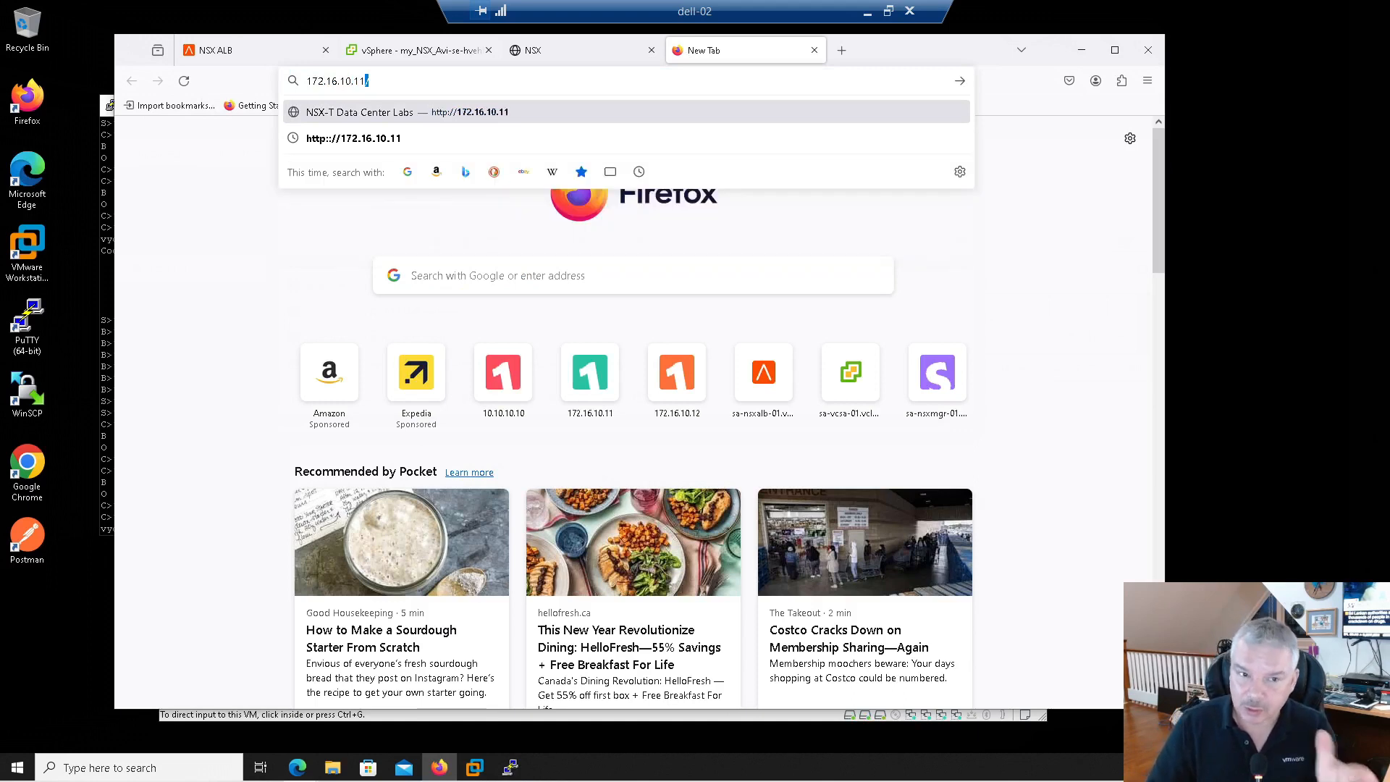
pyautogui.press('Return')
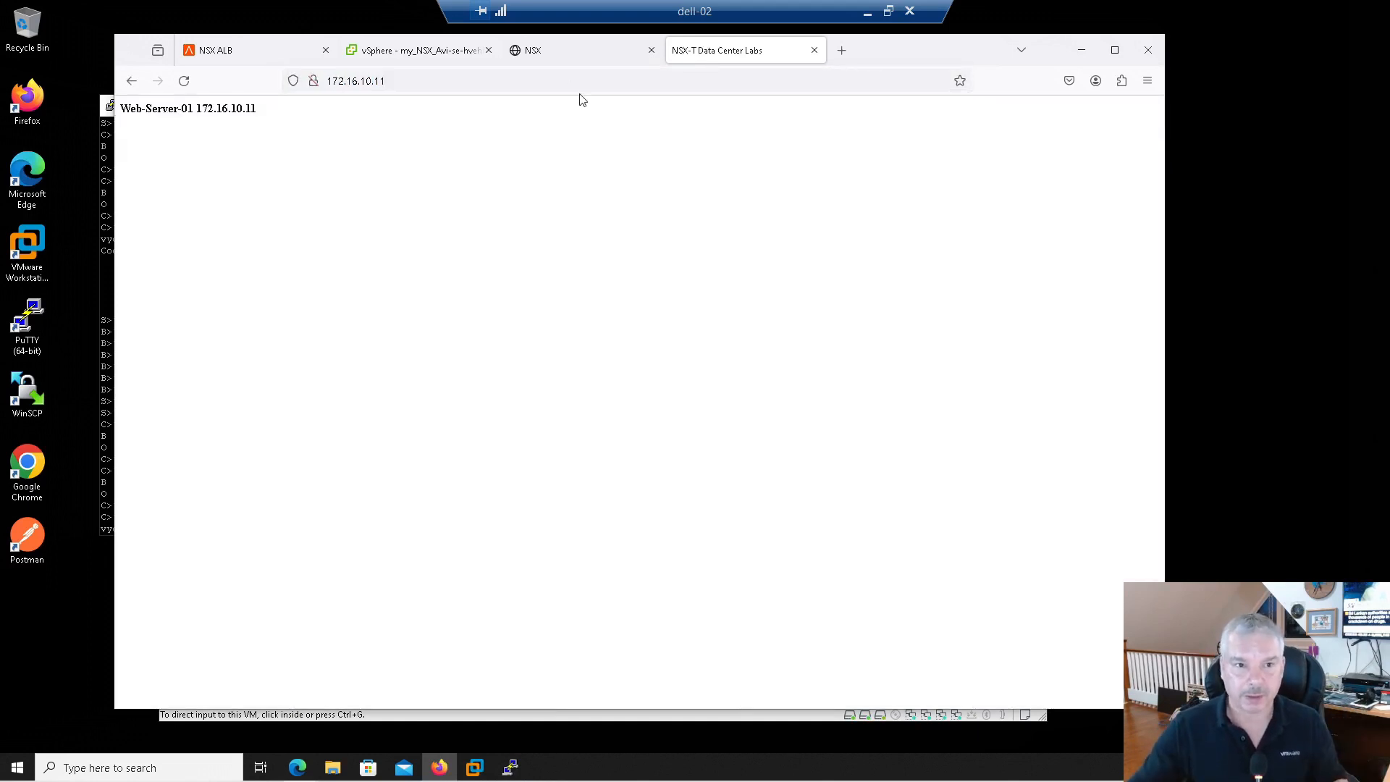
# Load the Web-Server-02 page at 172.16.10.12 and highlight its Web-Server-02 label
pyautogui.click(530, 82)
pyautogui.click(530, 82)
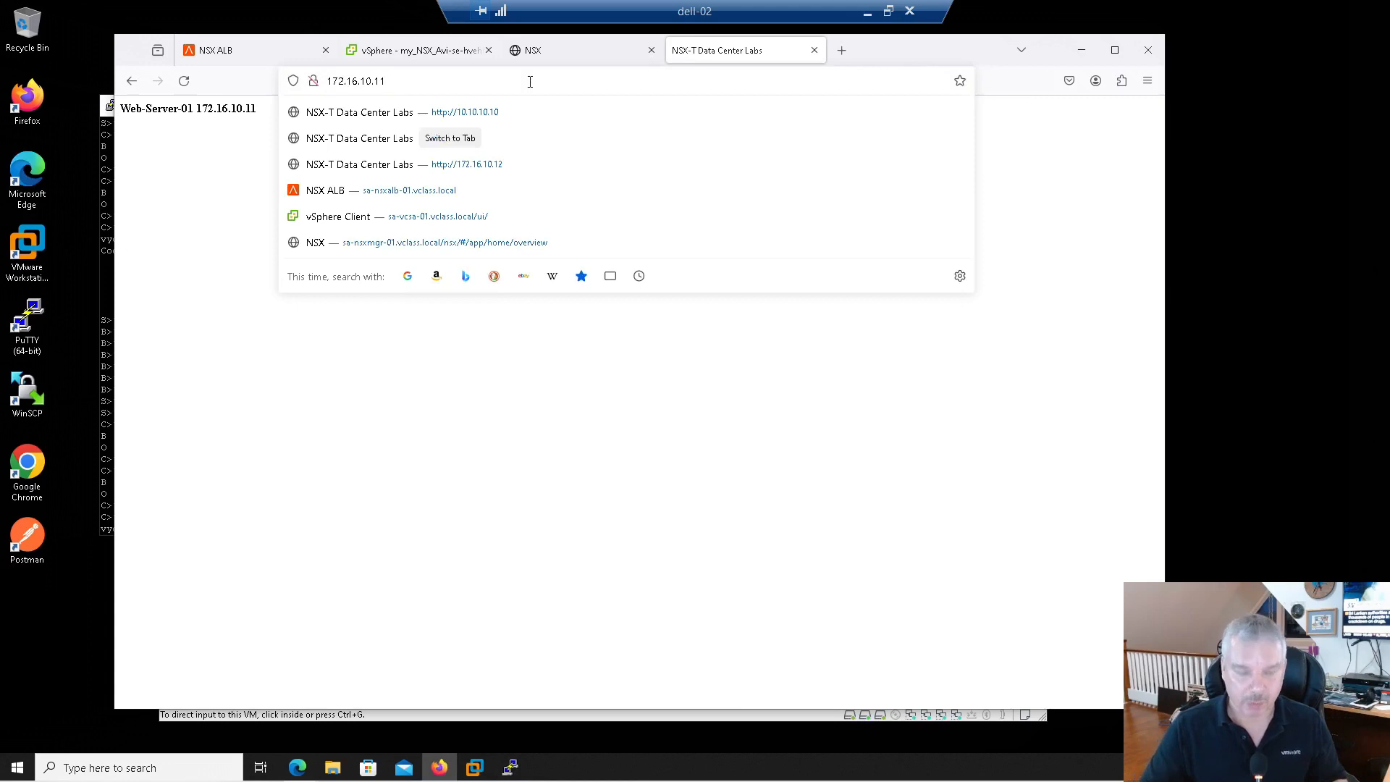
pyautogui.press('BackSpace')
pyautogui.write('2')
pyautogui.press('Return')
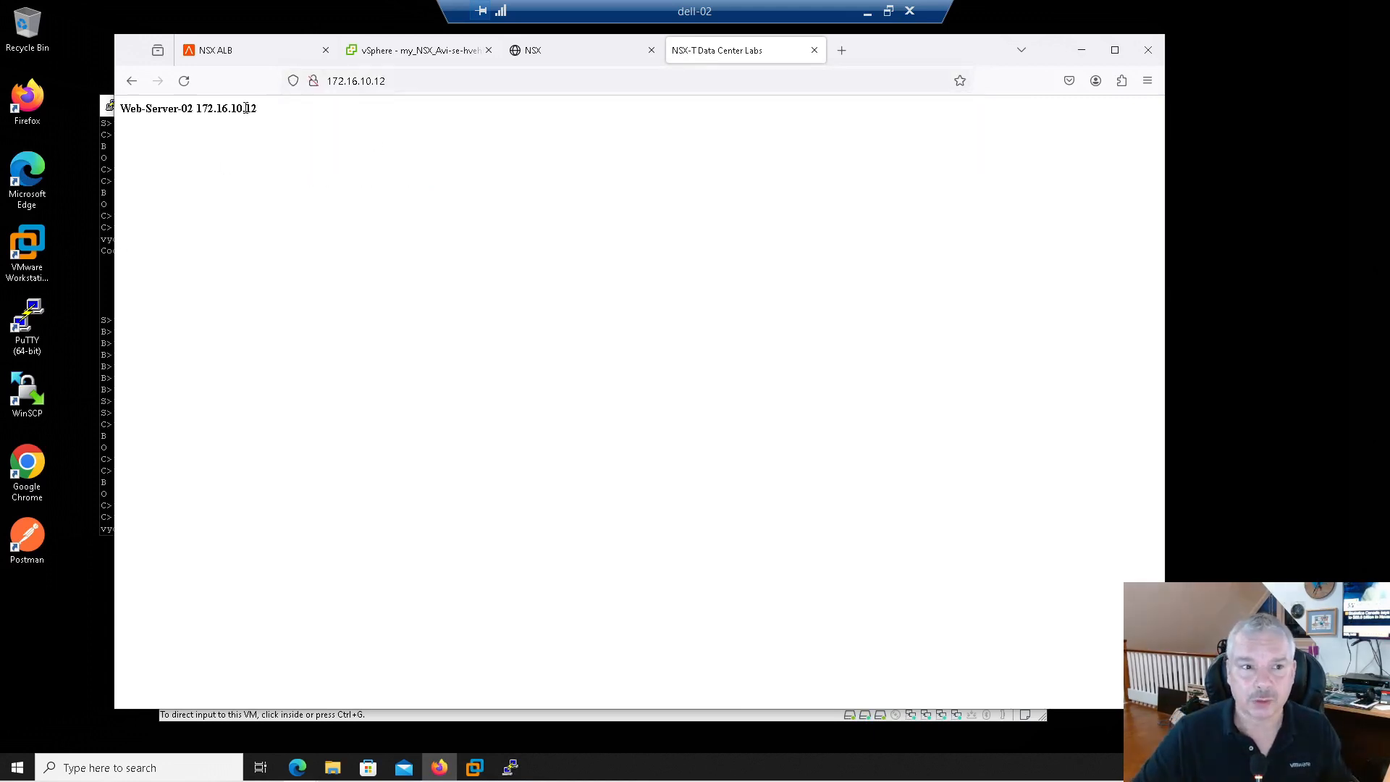
pyautogui.moveTo(254, 110); pyautogui.dragTo(174, 109)
pyautogui.click(320, 181)
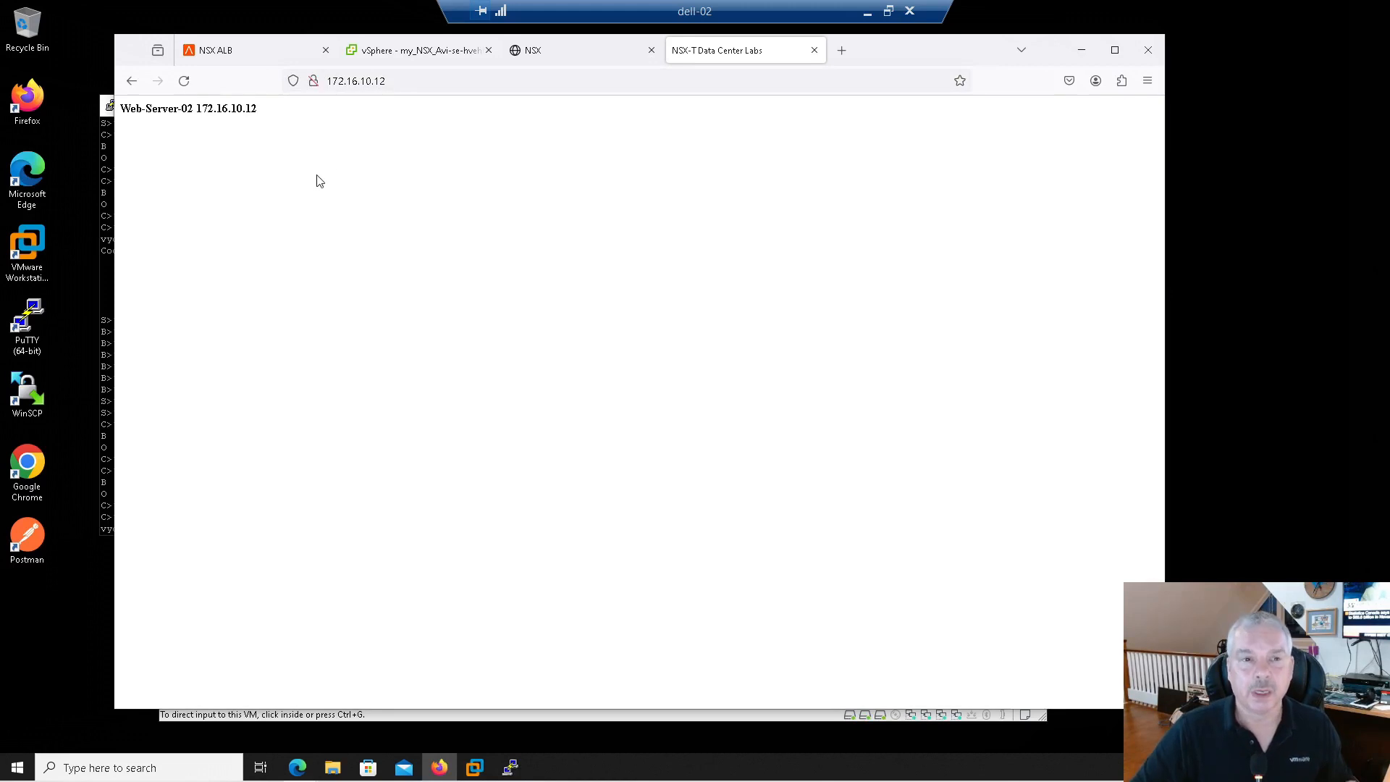
# Browse to the VIP 10.10.10.10, which returns the Web-Server-02 page
pyautogui.click(396, 81)
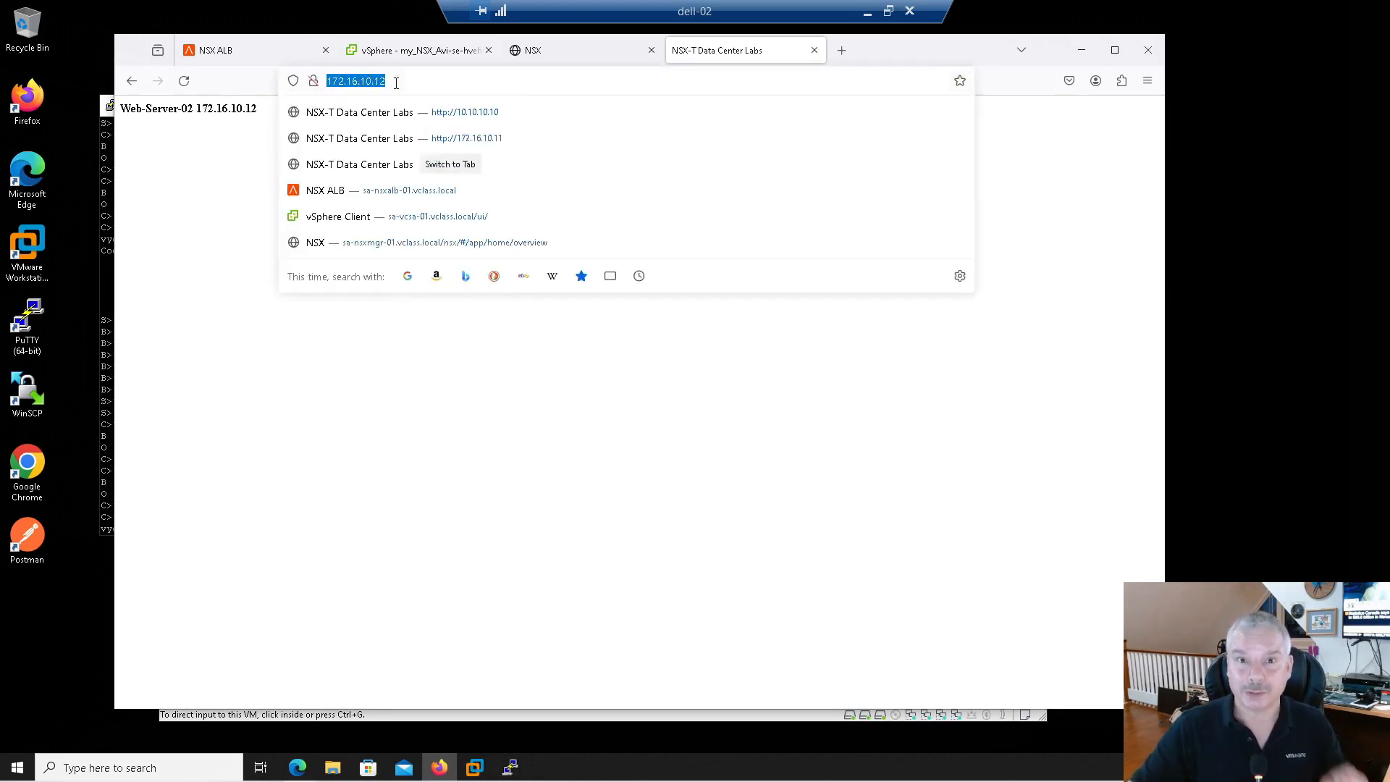
pyautogui.write('10.1')
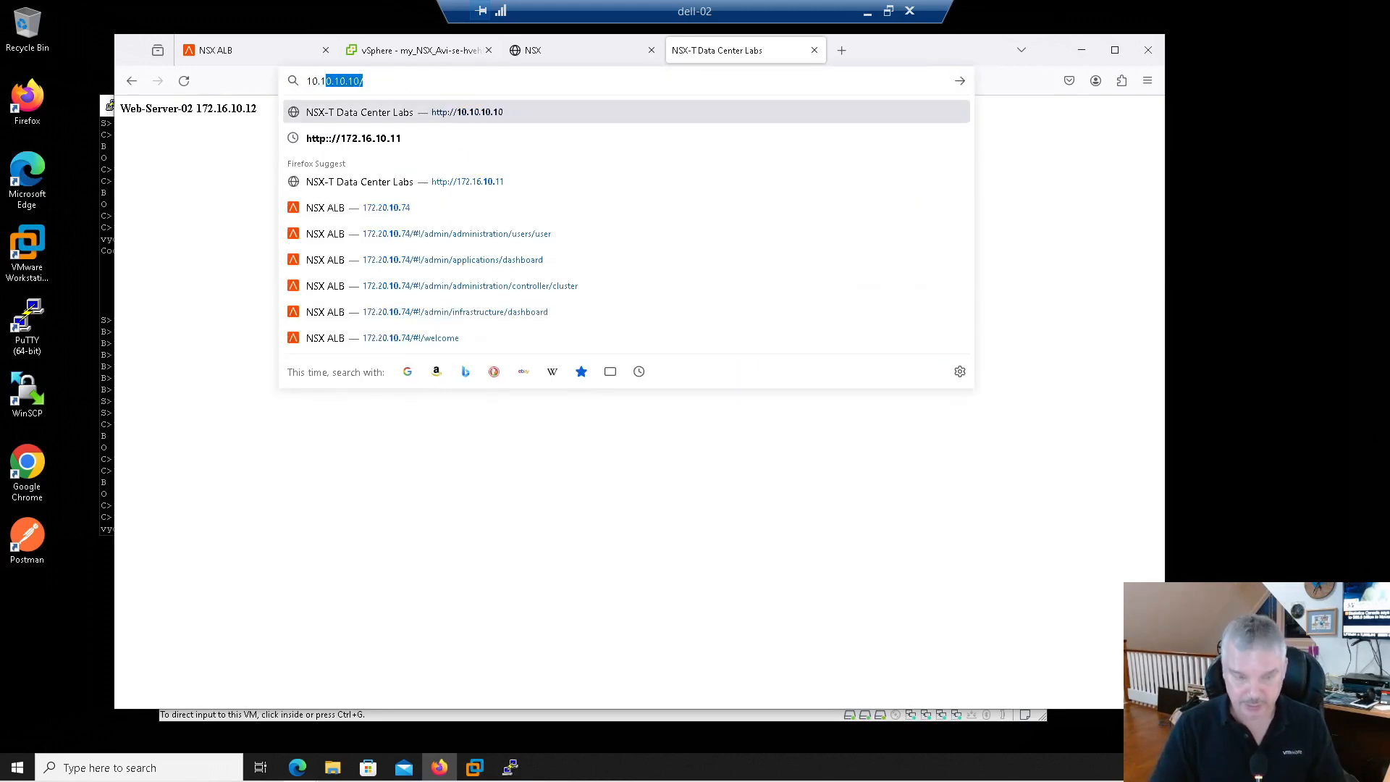
pyautogui.write('0.10.10')
pyautogui.press('Return')
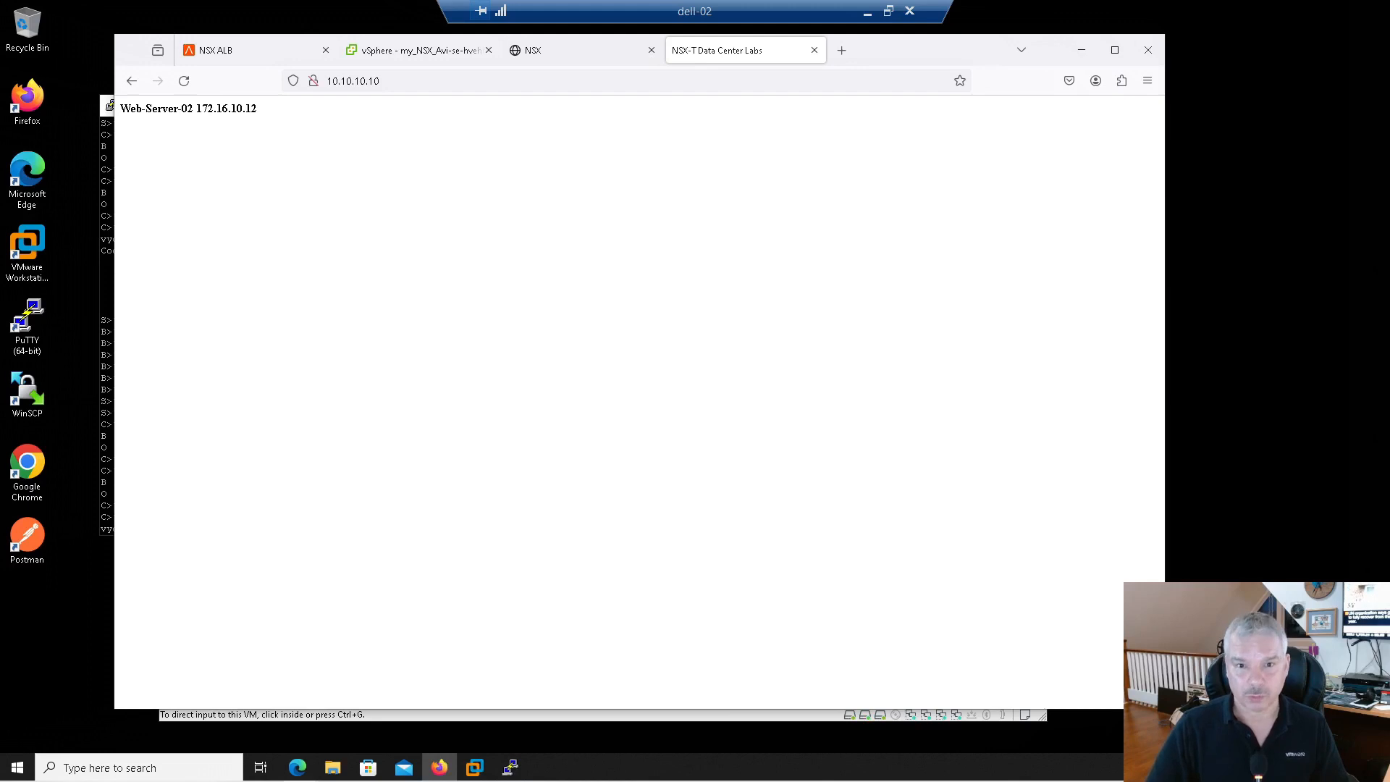
# Launch Google Chrome and load 101.10.10.10, which times out
pyautogui.doubleClick(37, 452)
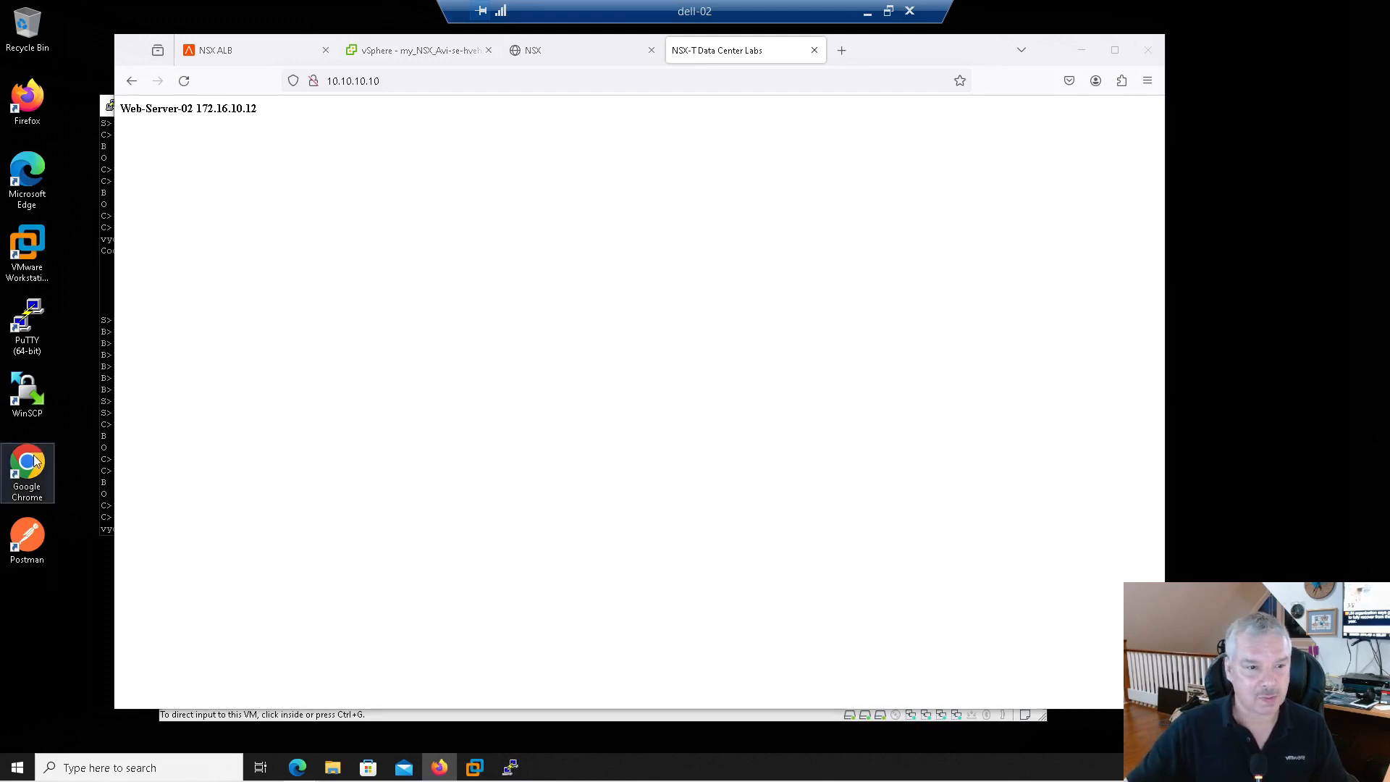
pyautogui.click(597, 66)
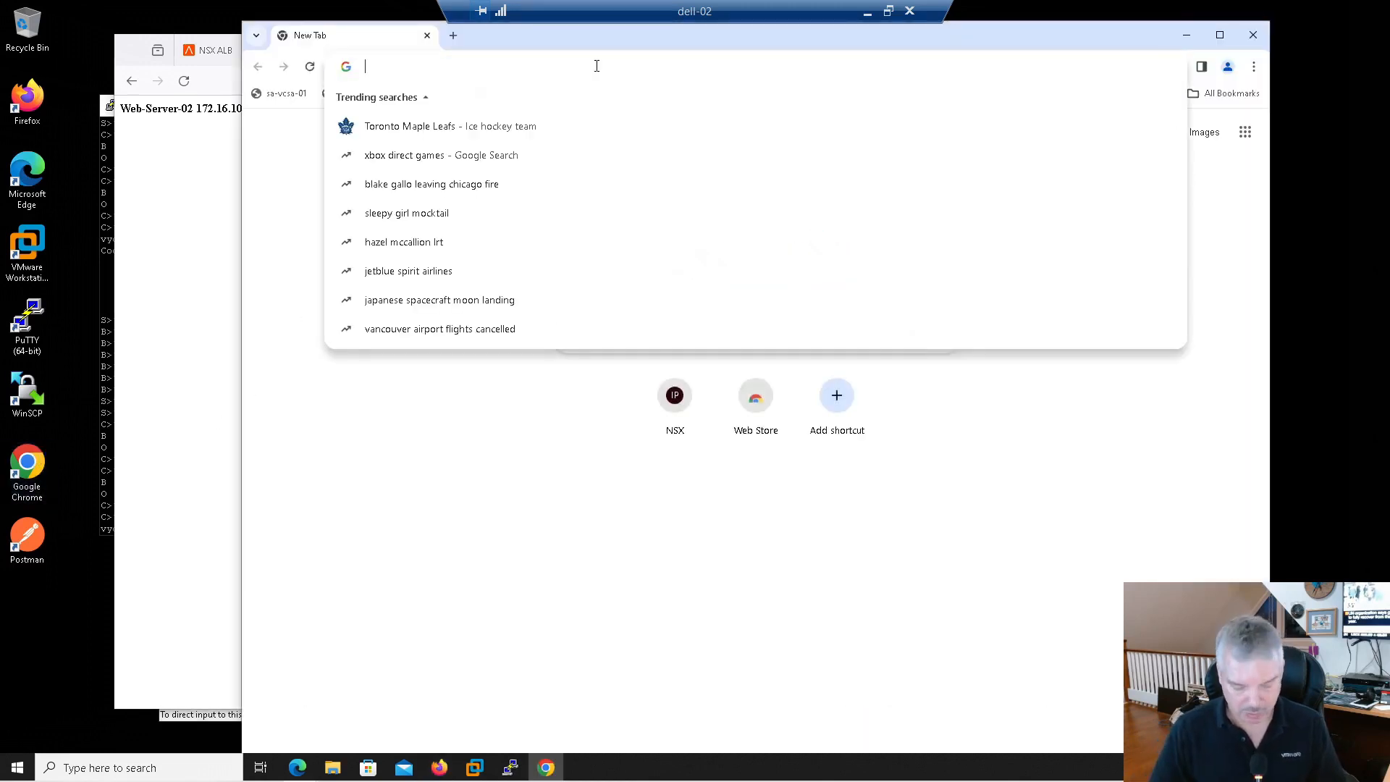
pyautogui.write('101.10.10.10')
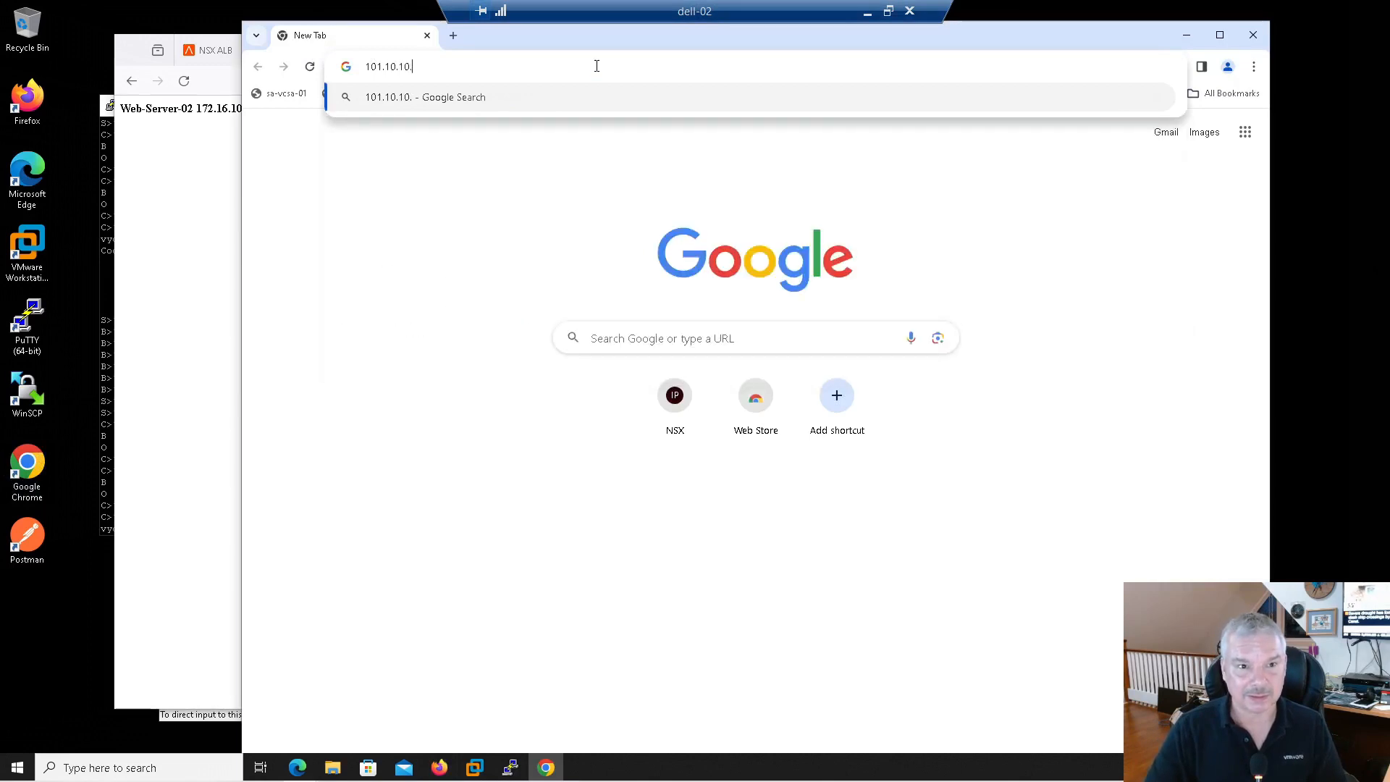
pyautogui.press('Return')
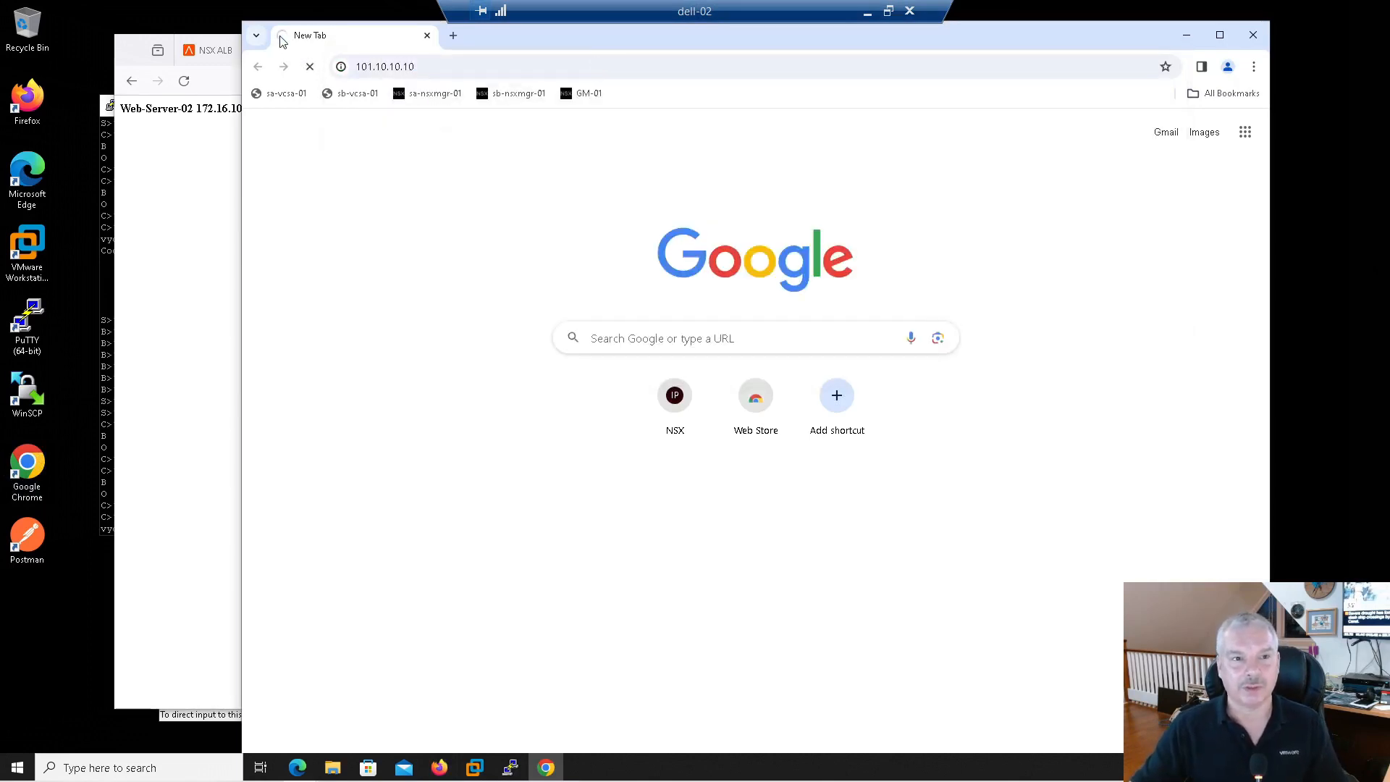
# Close the NSX-T Data Center Labs test tab in Firefox and return to Chrome
pyautogui.click(197, 158)
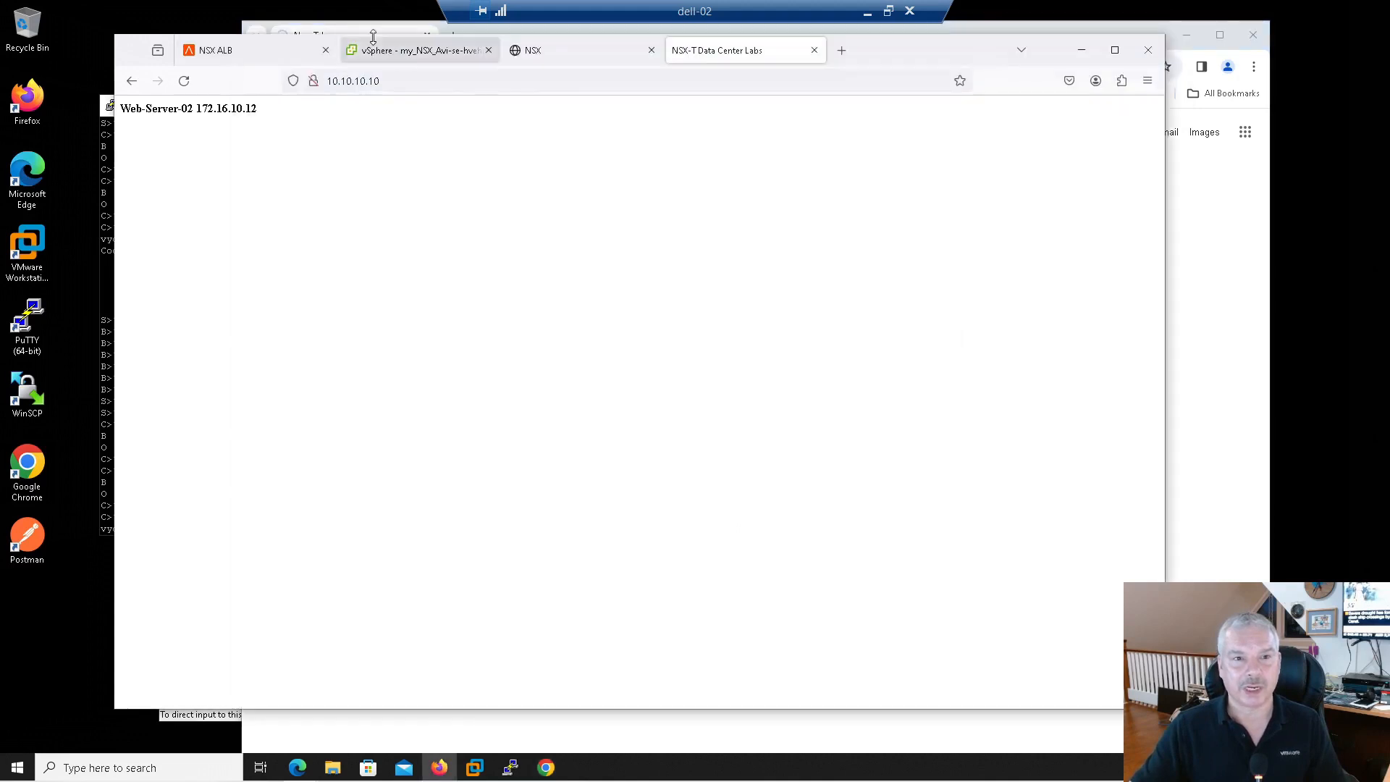
pyautogui.click(815, 51)
pyautogui.click(1209, 229)
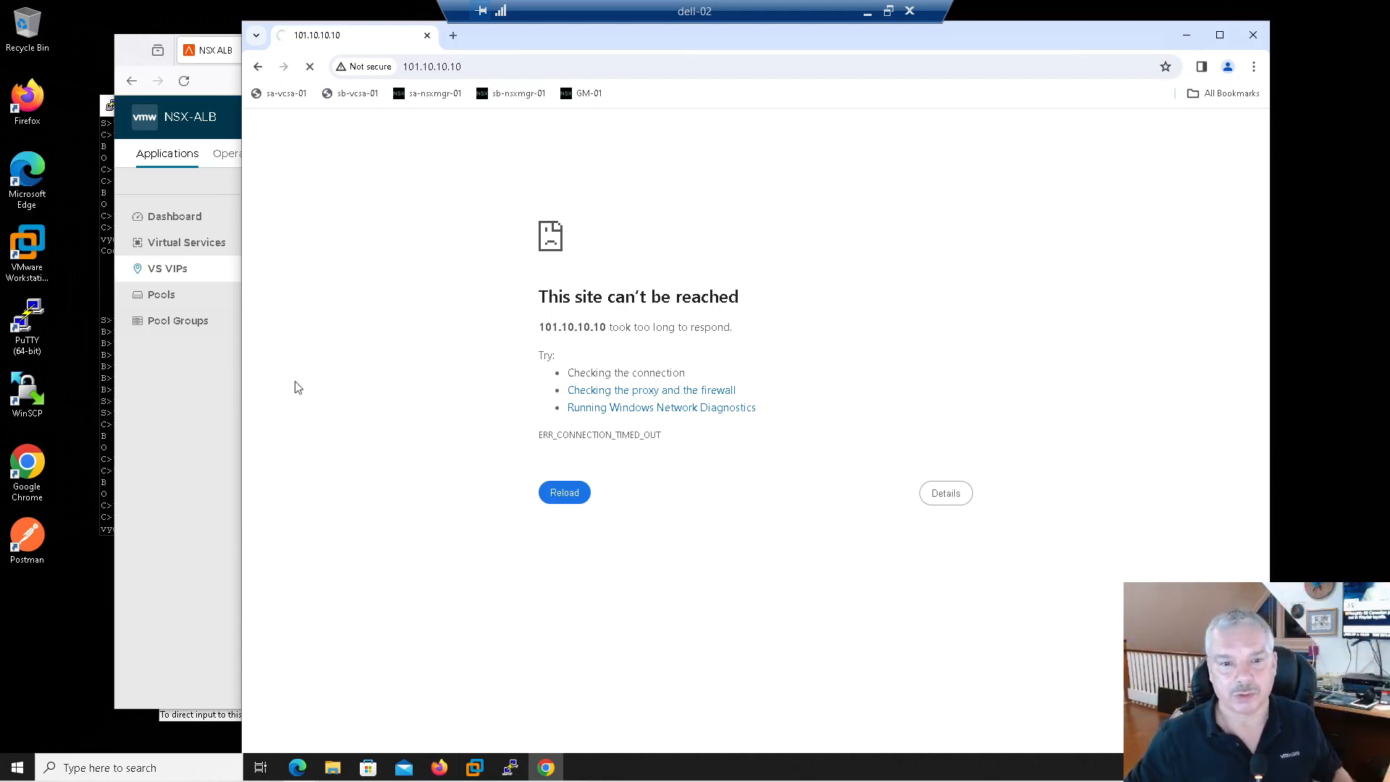
# Close the existing vyos terminal session
pyautogui.click(104, 282)
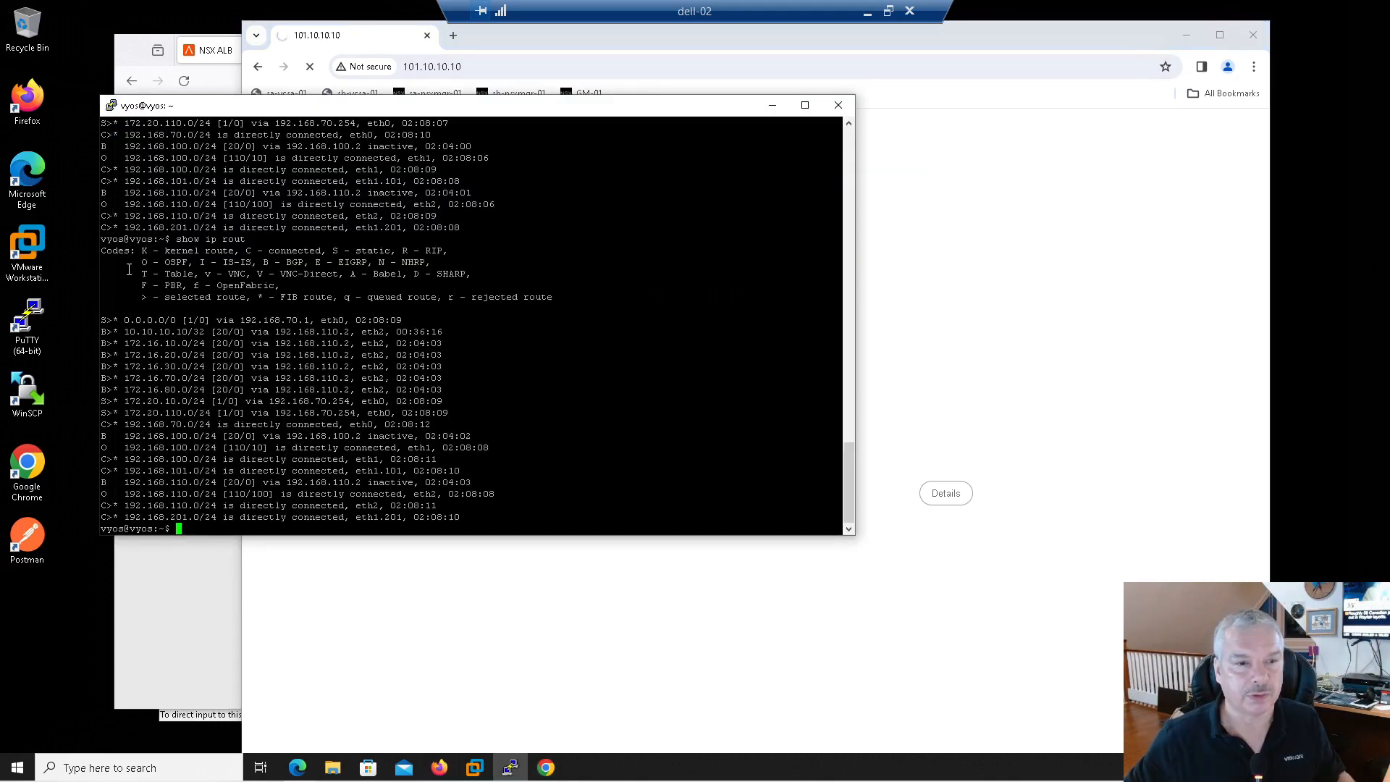
pyautogui.click(838, 105)
pyautogui.click(705, 434)
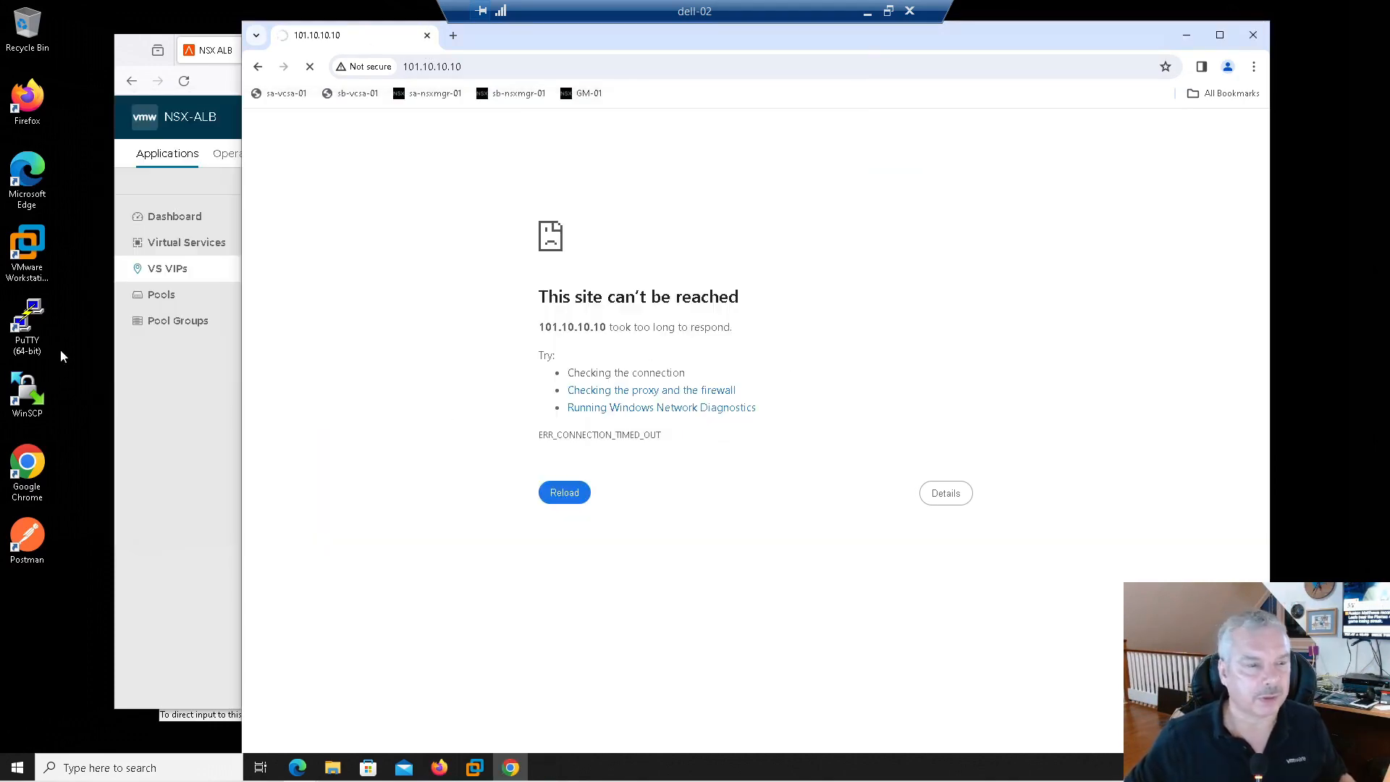
# Start PuTTY's saved VYOS session and log in as vyos
pyautogui.doubleClick(41, 331)
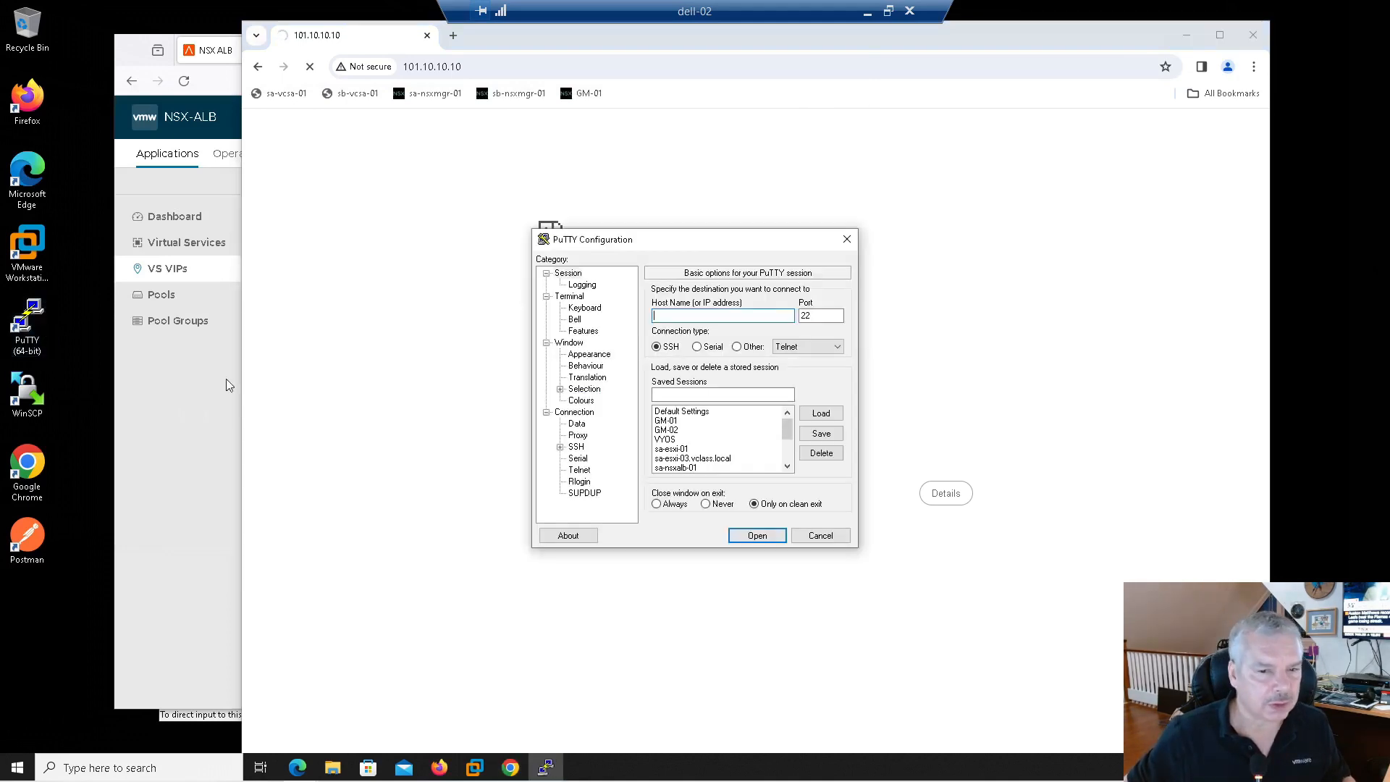
pyautogui.doubleClick(675, 439)
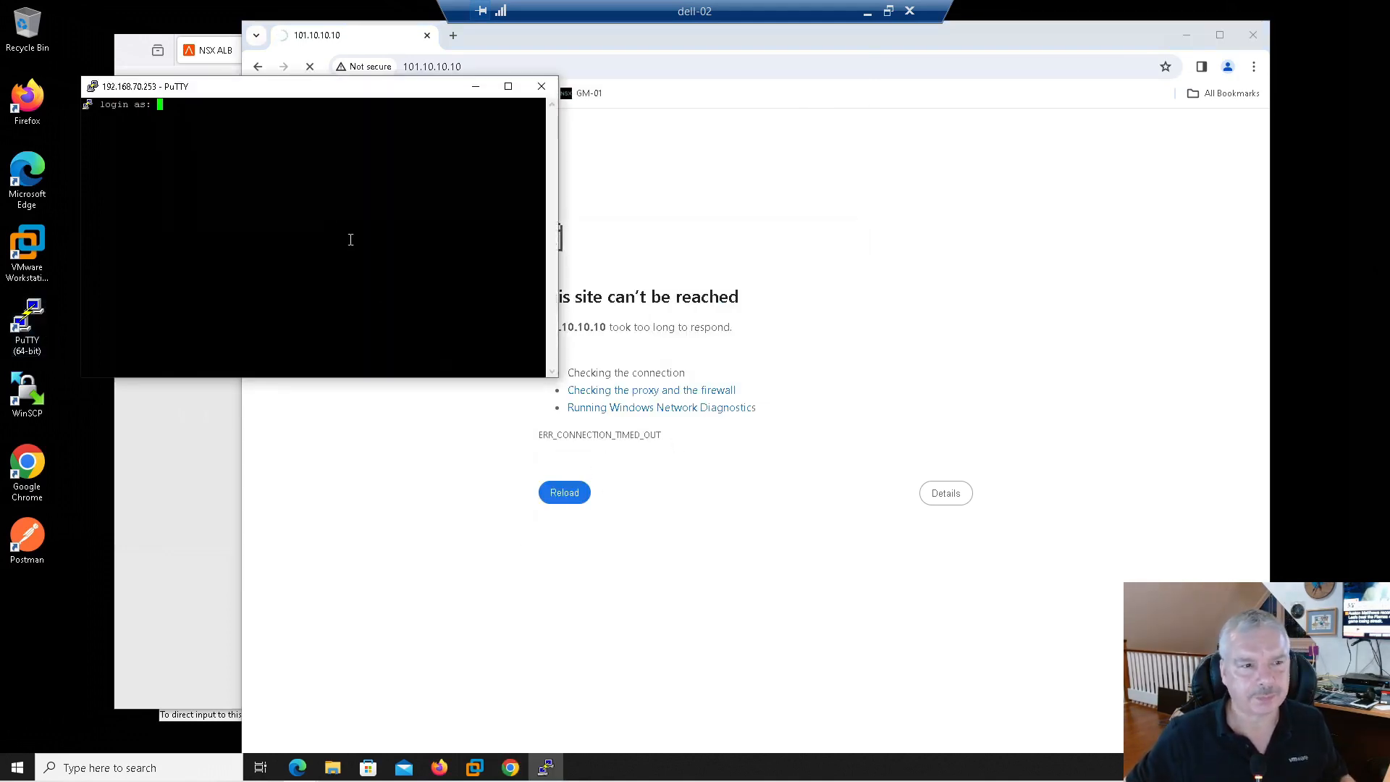
pyautogui.write('vyos')
pyautogui.press('Return')
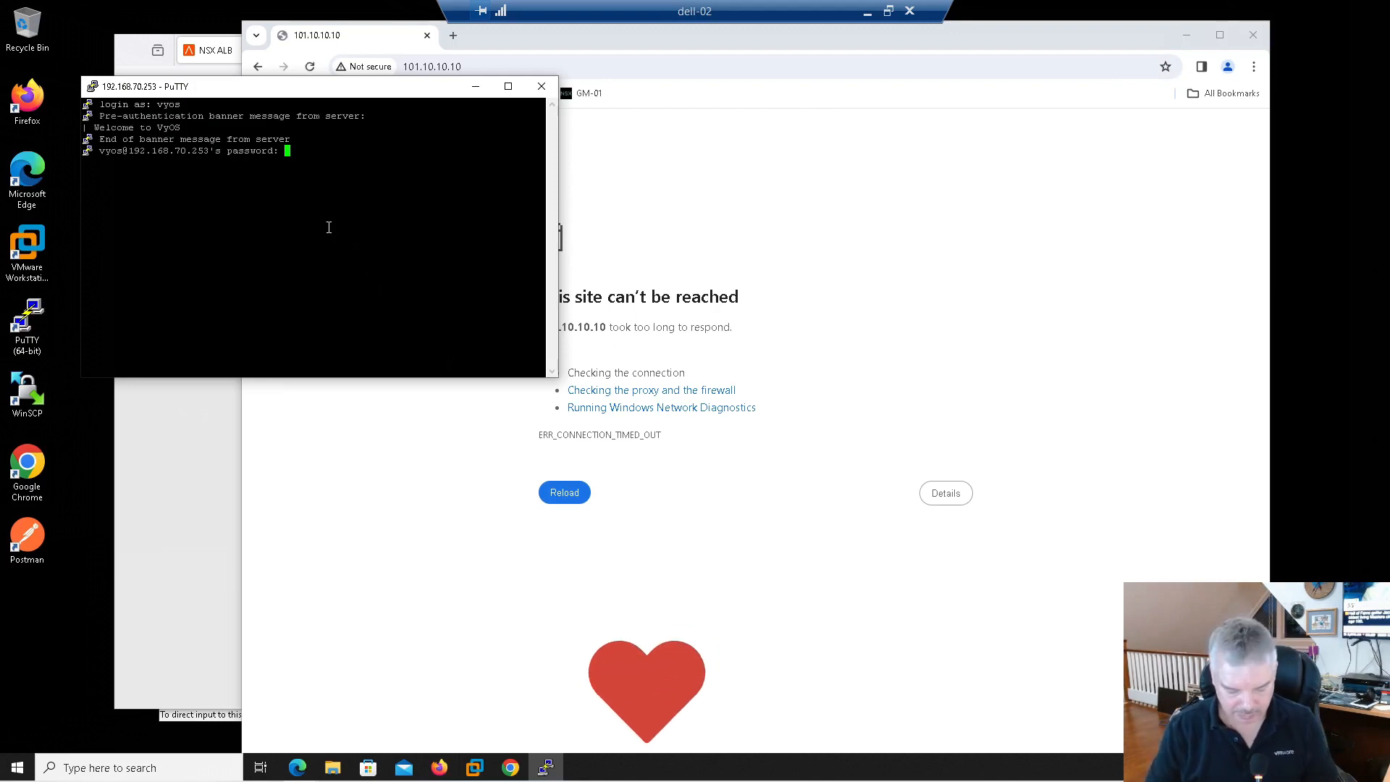
pyautogui.press('Return')
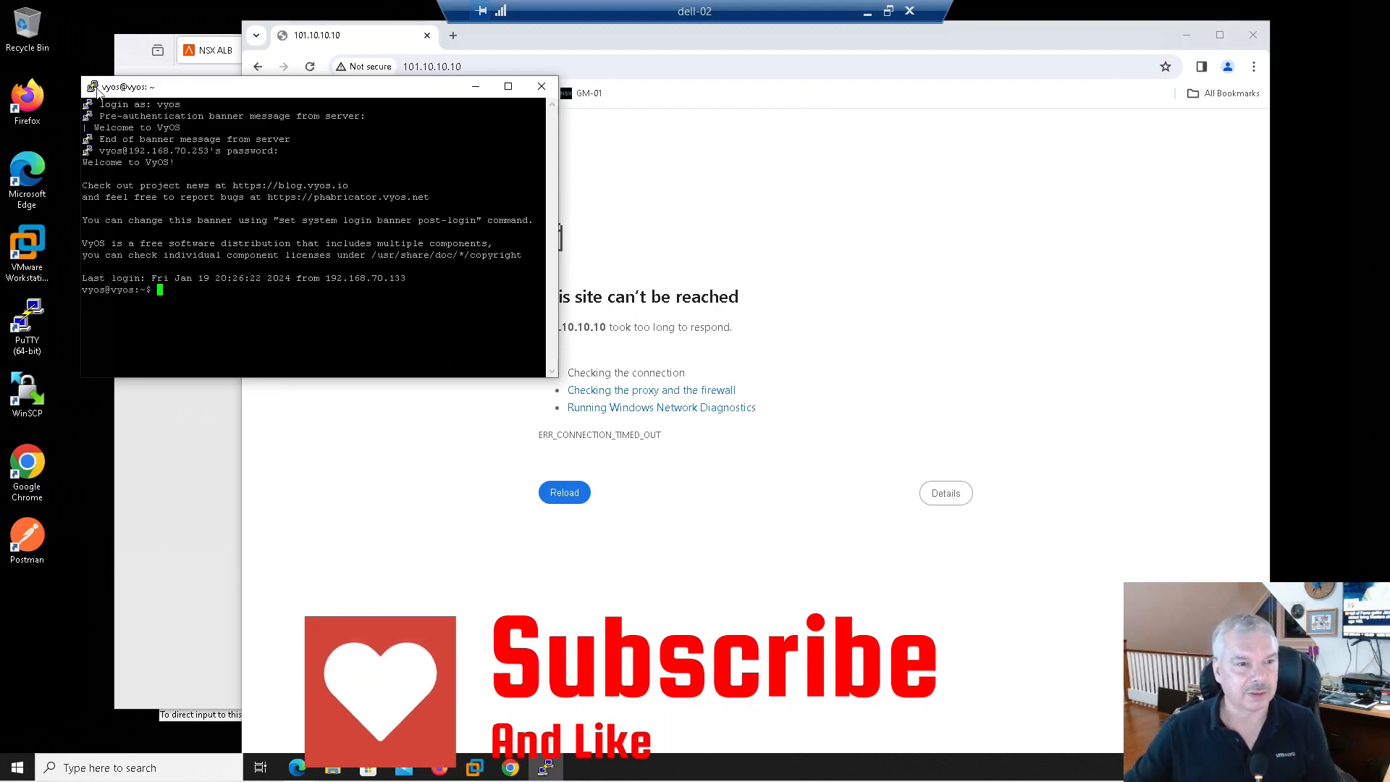
# Set the session font to Courier New 14-point
pyautogui.click(94, 87)
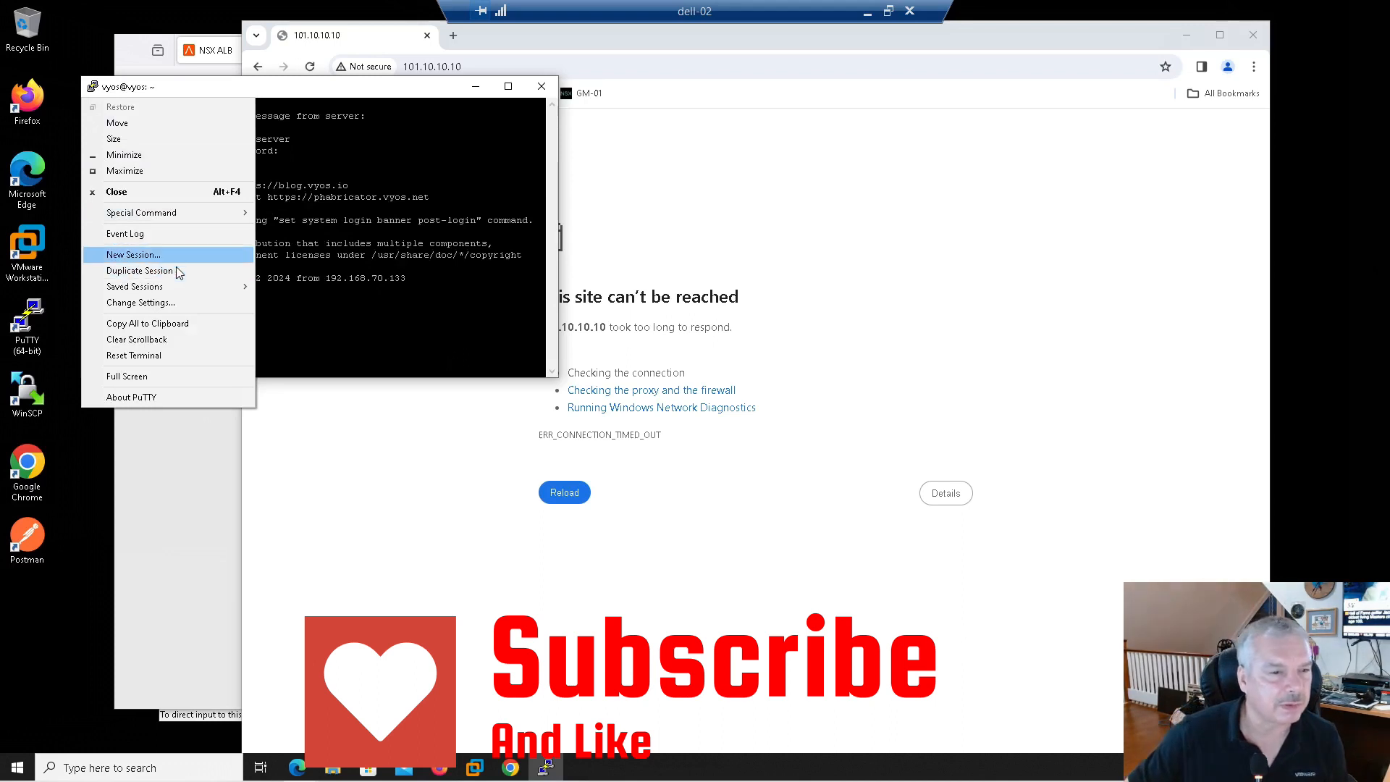
pyautogui.click(142, 302)
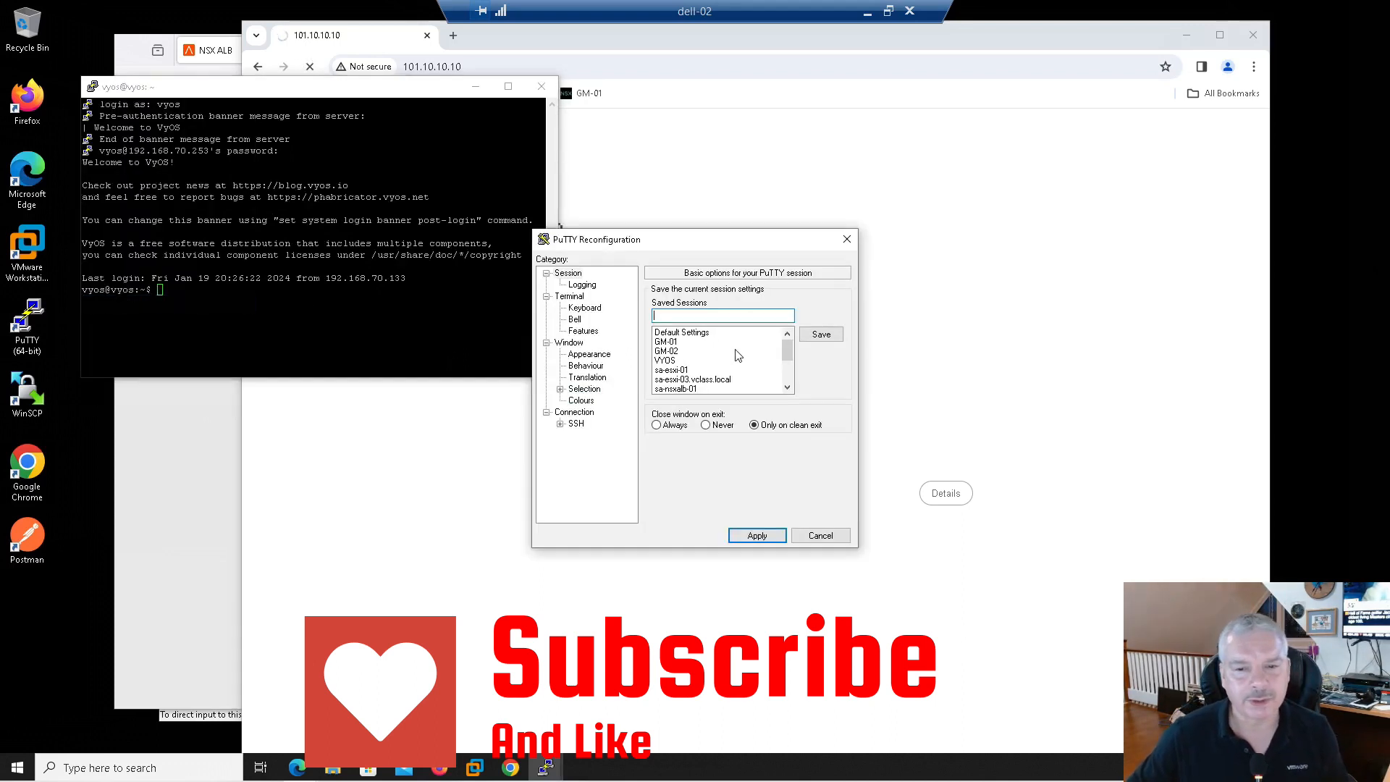
pyautogui.click(589, 355)
pyautogui.click(816, 376)
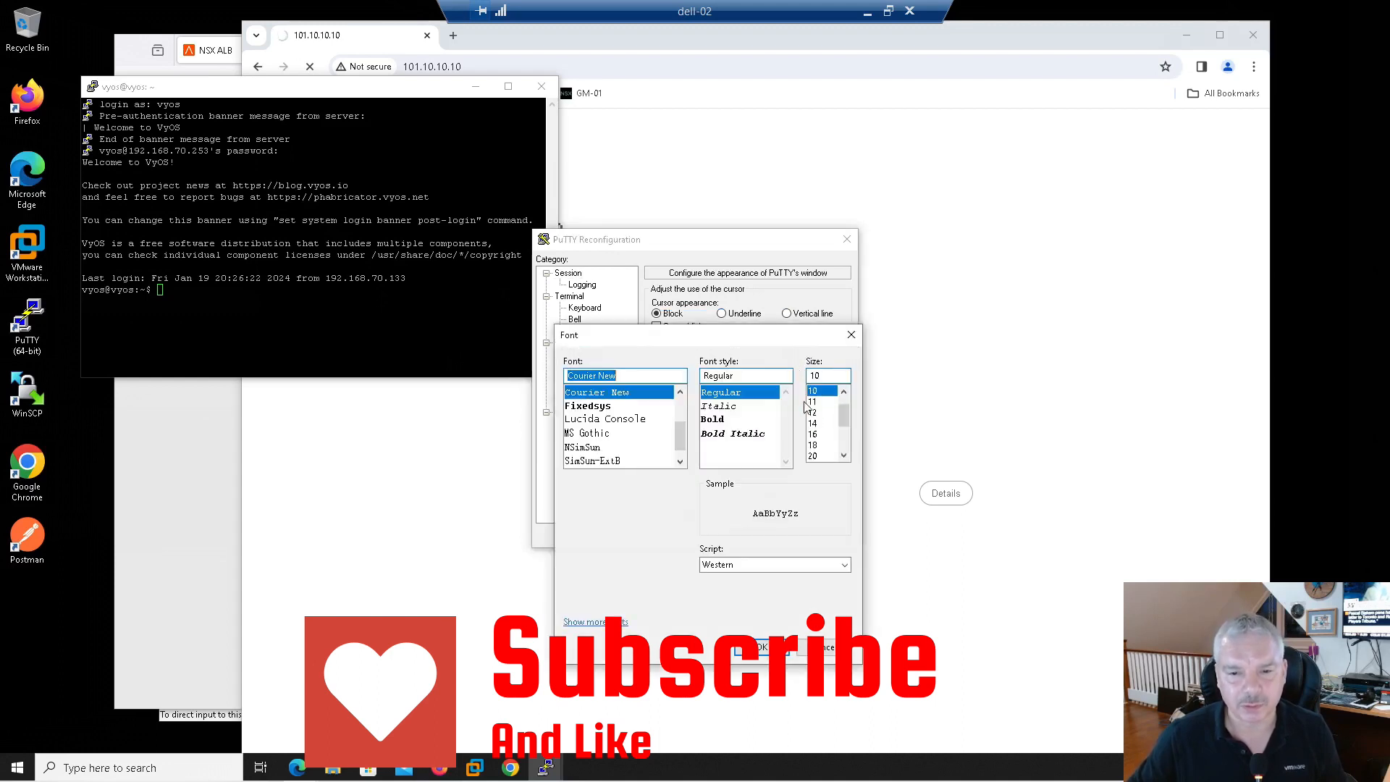
pyautogui.click(814, 424)
pyautogui.click(759, 650)
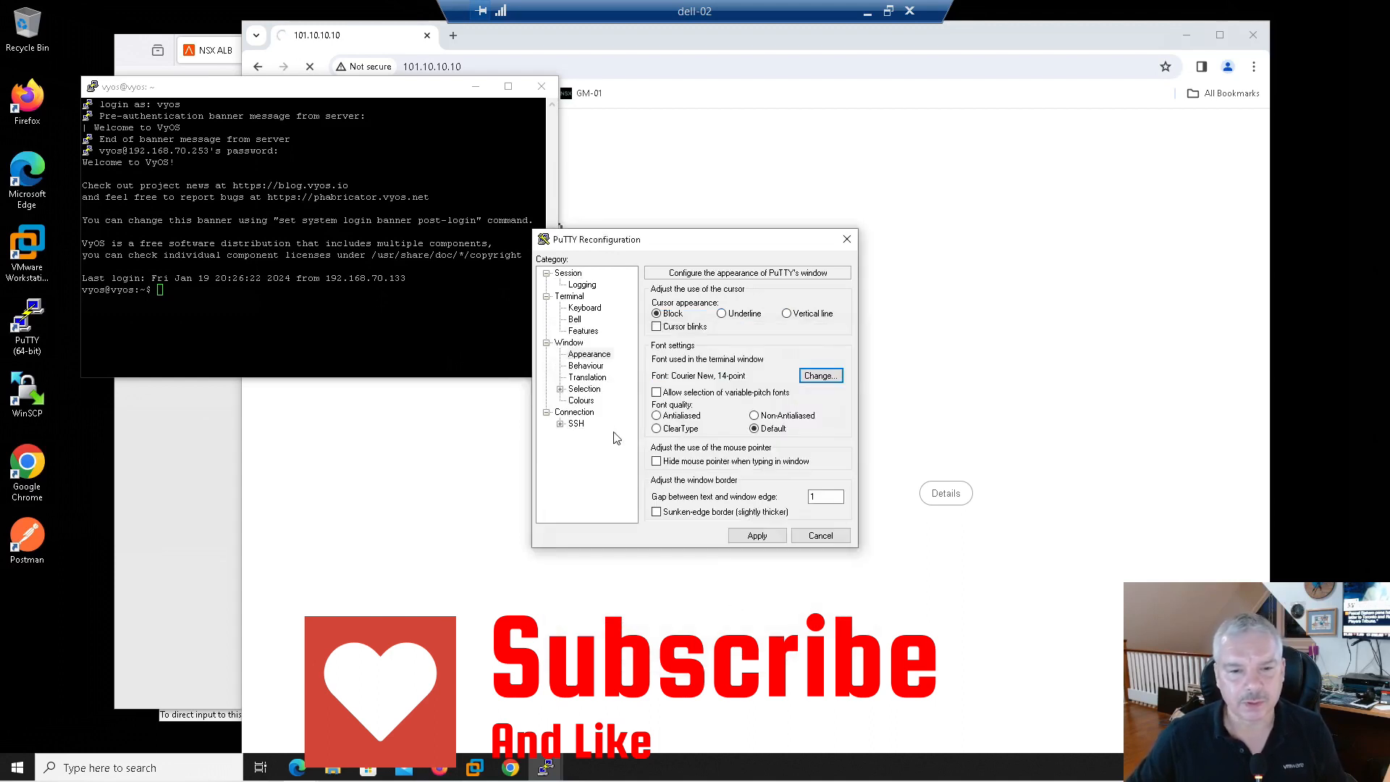
# Make the Default Background navy (RGB 0,0,128) and apply the changes
pyautogui.click(583, 402)
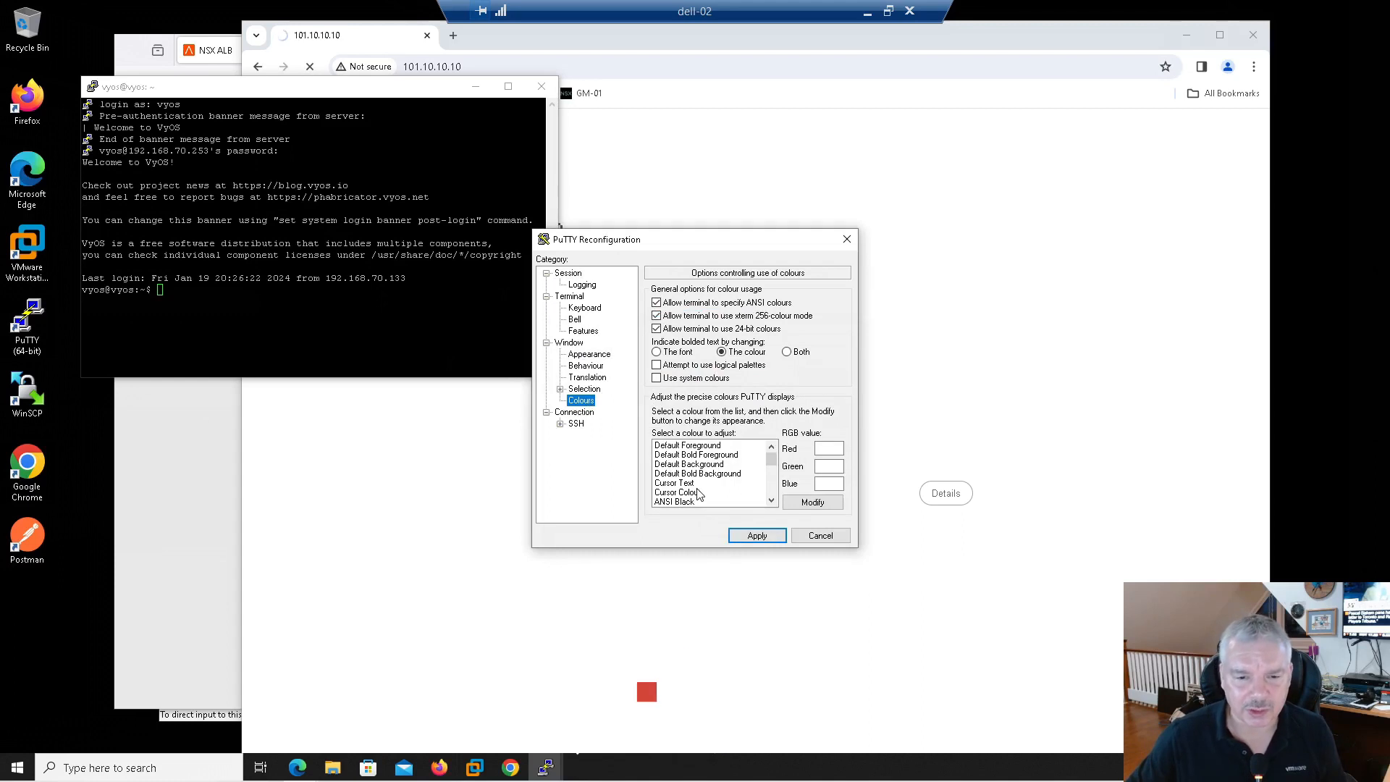
pyautogui.click(701, 465)
pyautogui.click(803, 501)
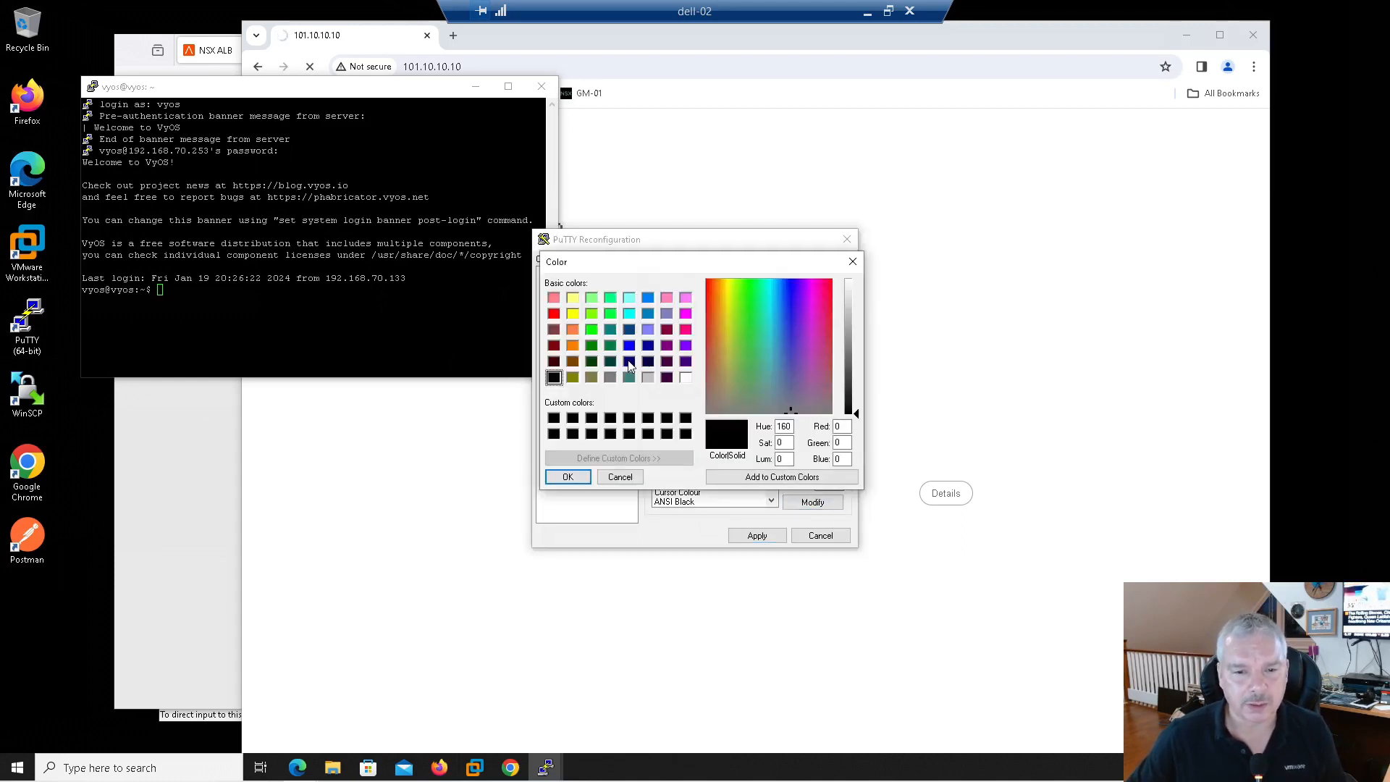
pyautogui.click(630, 361)
pyautogui.click(567, 477)
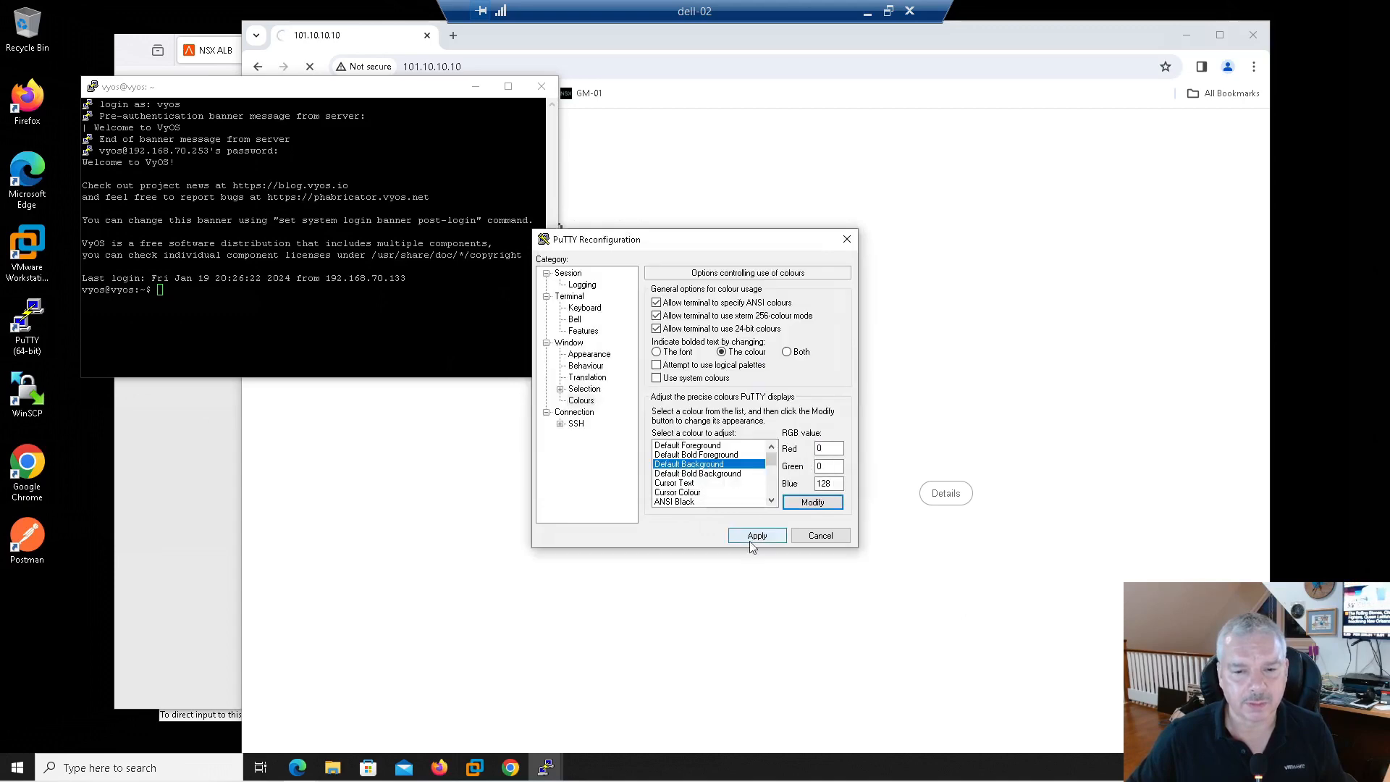
pyautogui.click(756, 536)
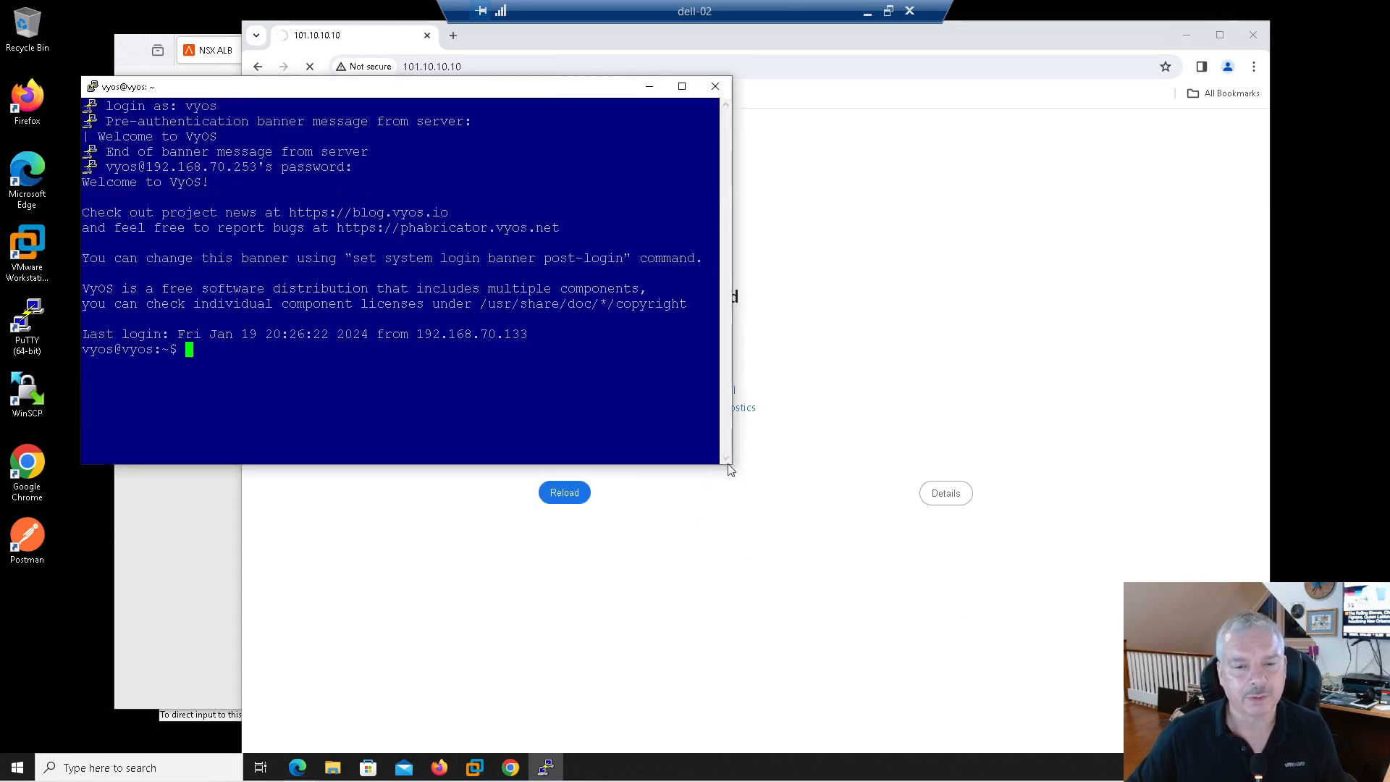
# Enlarge the PuTTY window and run 'show ip route' on VyOS
pyautogui.moveTo(730, 465); pyautogui.dragTo(906, 600)
pyautogui.write('show ip route')
pyautogui.press('Return')
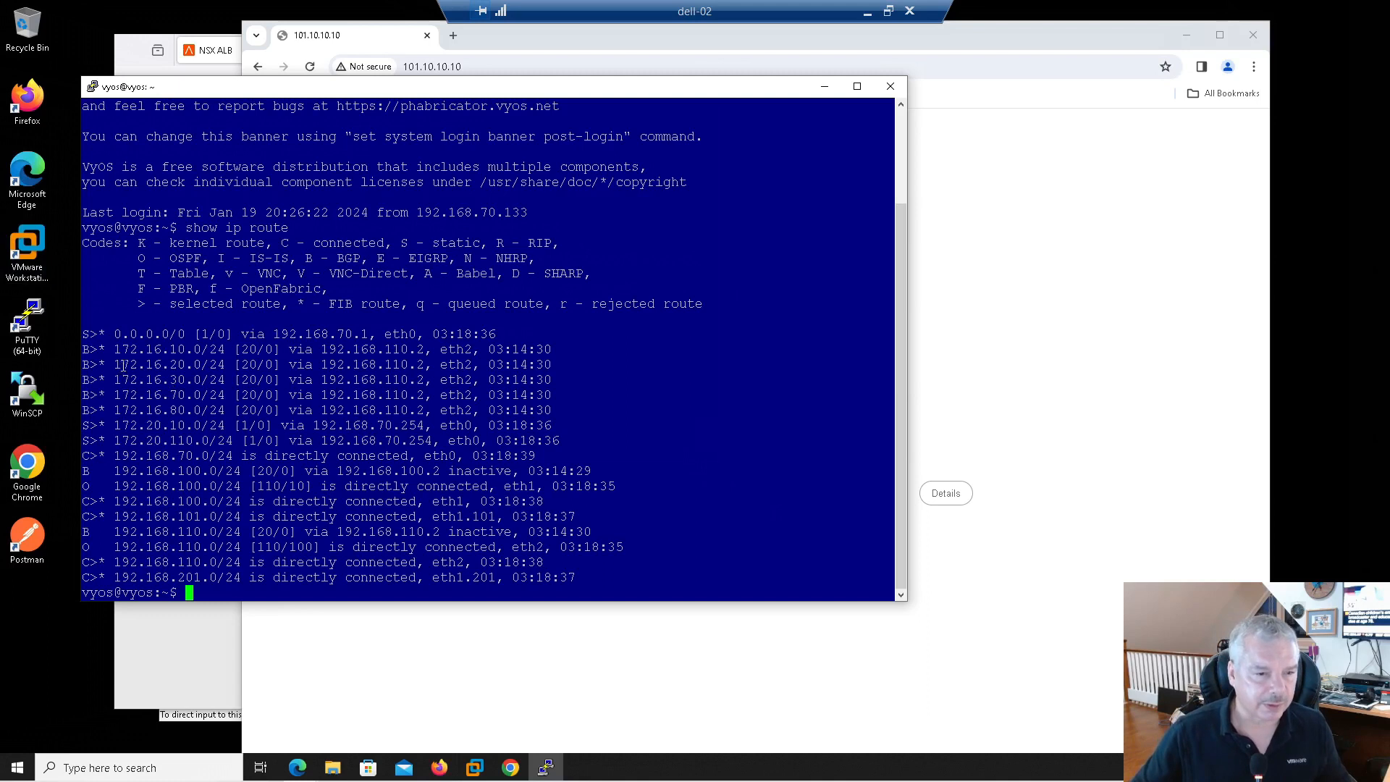
# Highlight the 172.16.70.0/24 and 172.16.80.0/24 BGP routes and 172.20.10.0/24 static route, then return to NSX ALB
pyautogui.moveTo(121, 352); pyautogui.dragTo(185, 395)
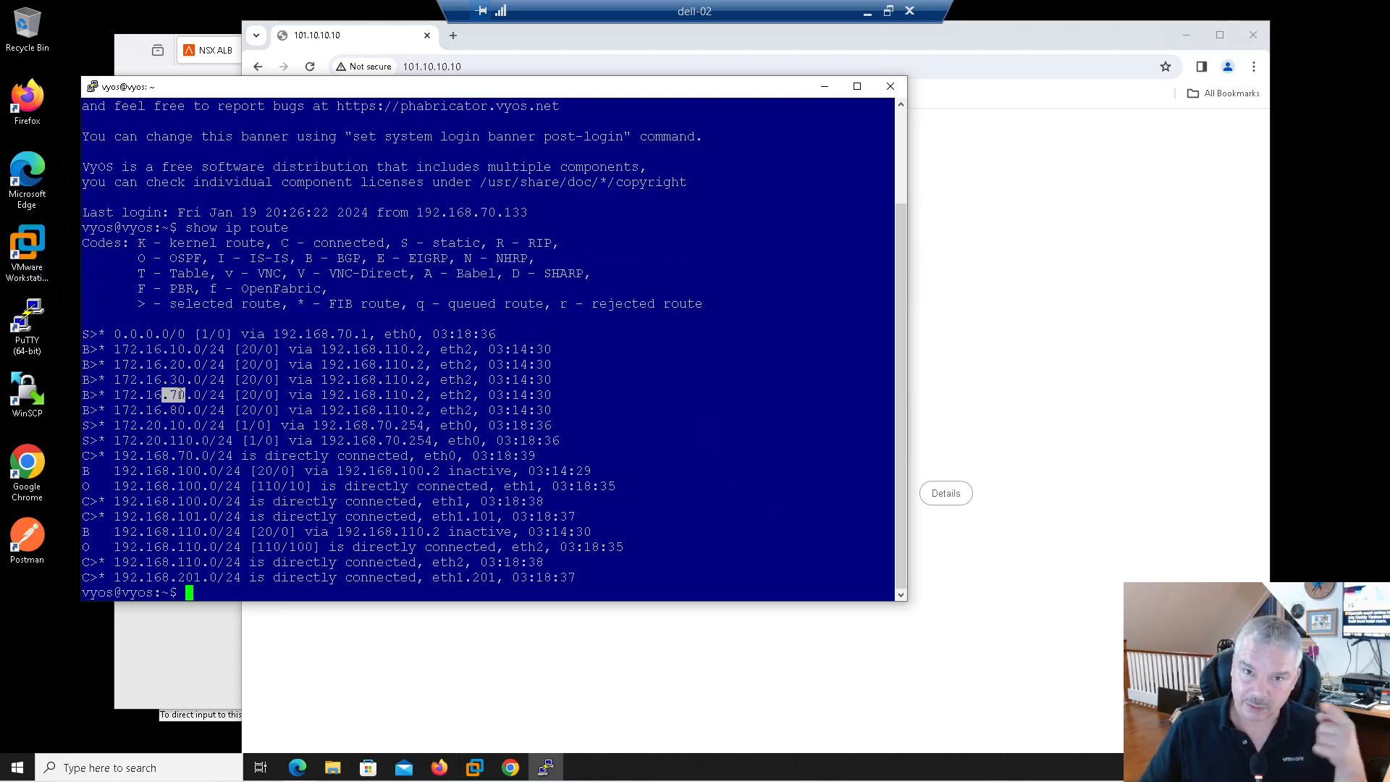
pyautogui.moveTo(164, 410); pyautogui.dragTo(186, 410)
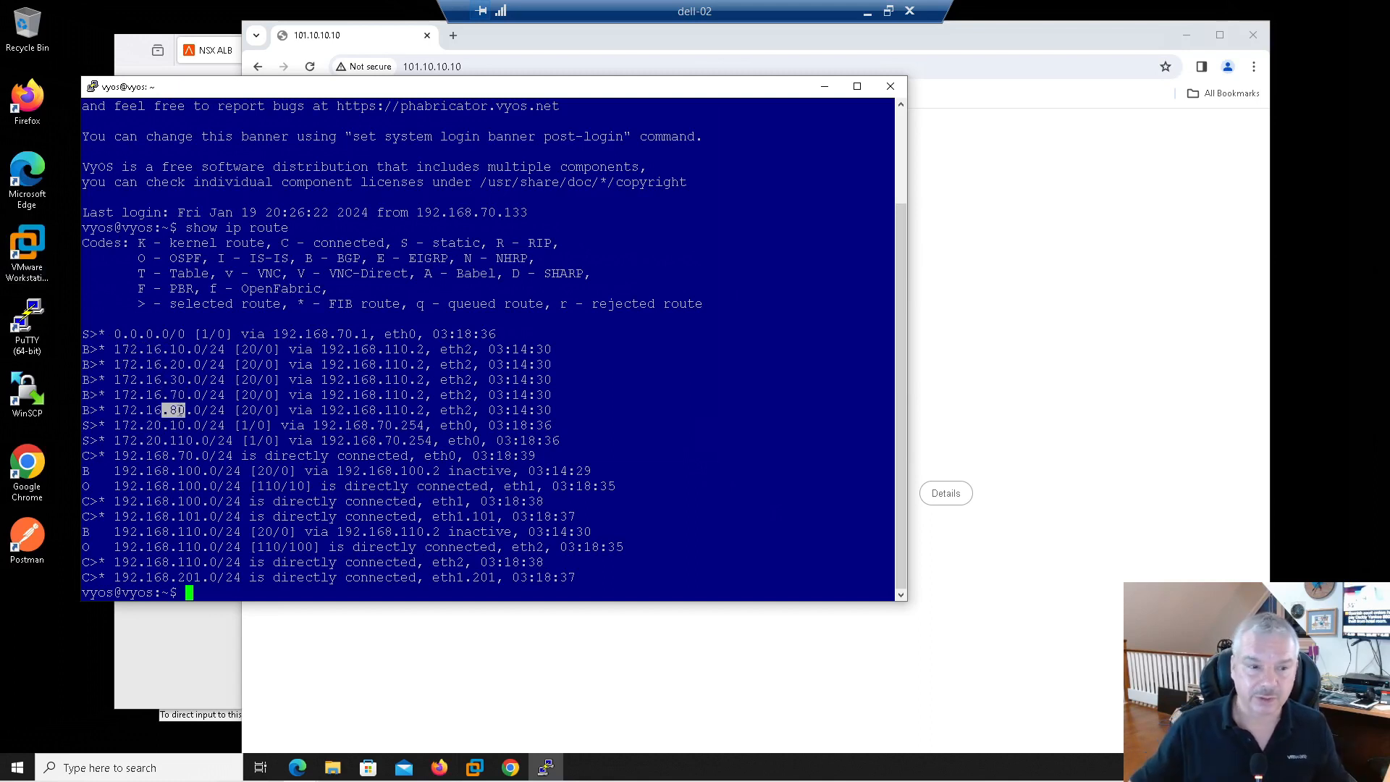
pyautogui.moveTo(146, 425); pyautogui.dragTo(169, 425)
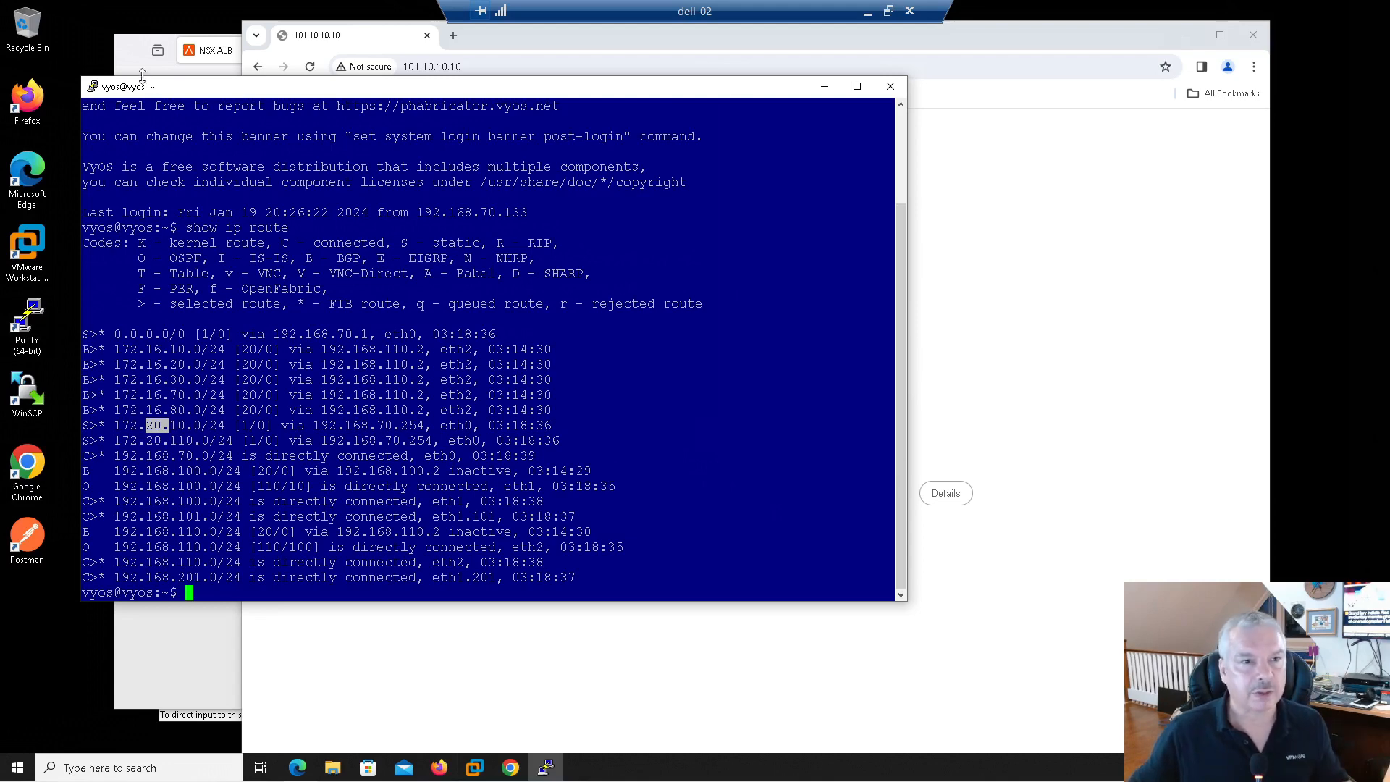
pyautogui.click(133, 50)
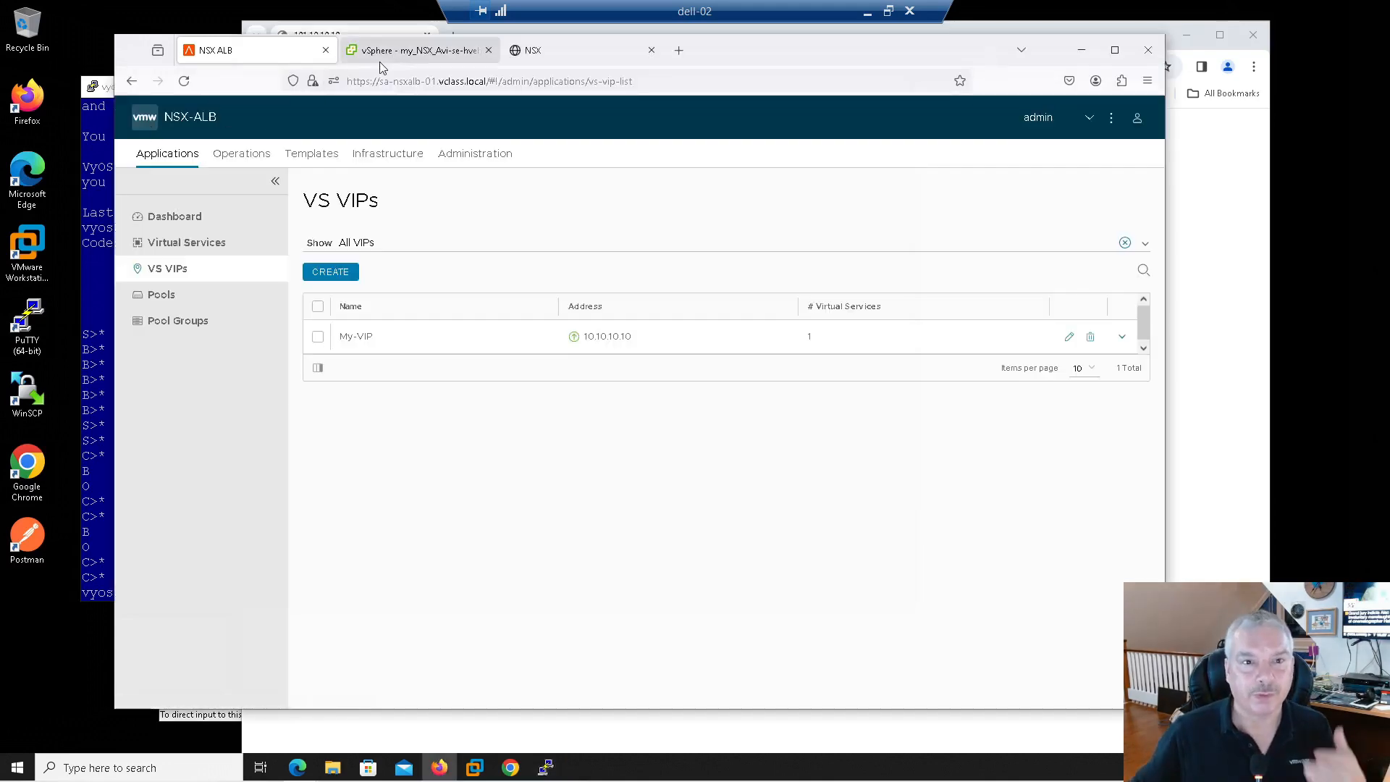
# In NSX Manager Networking, open Tier-1 gateway T1-GW-01 for editing
pyautogui.click(551, 55)
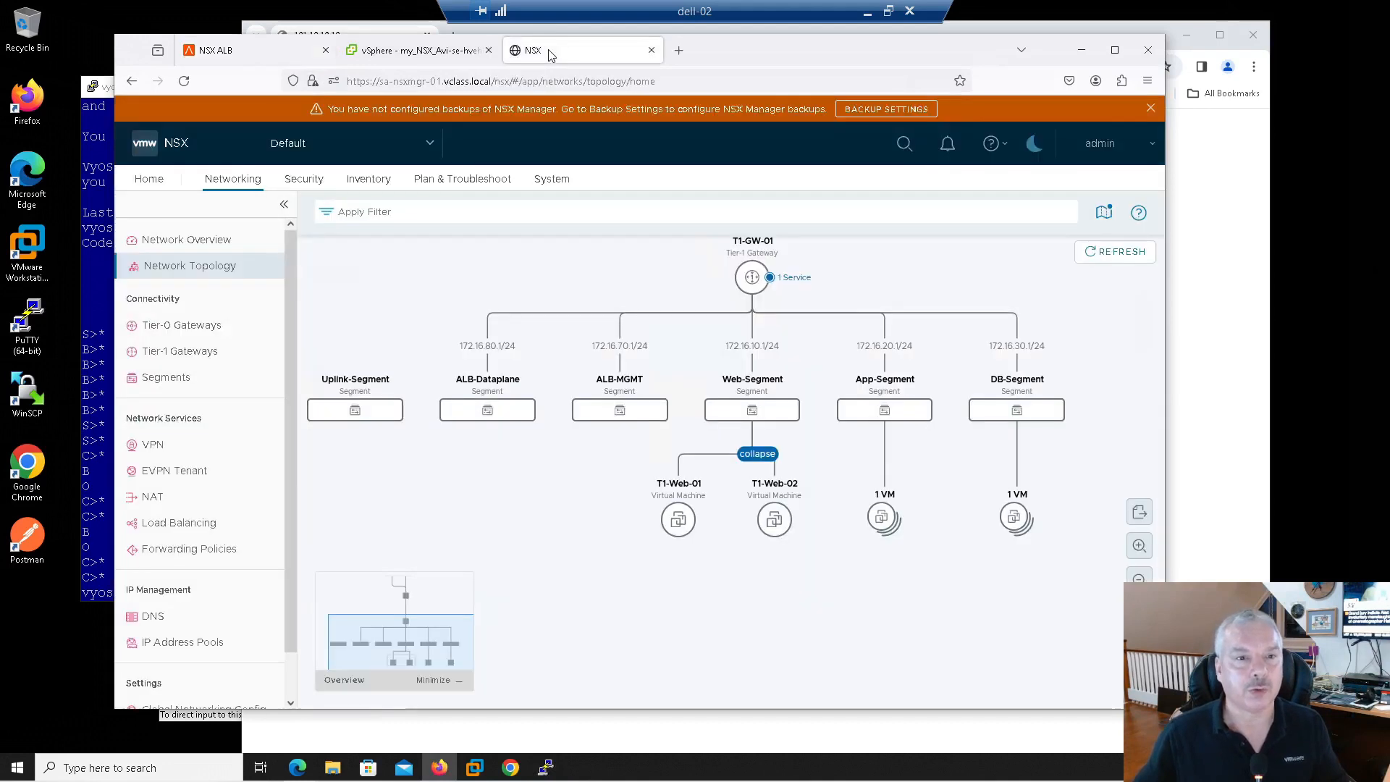
pyautogui.click(240, 181)
pyautogui.click(181, 350)
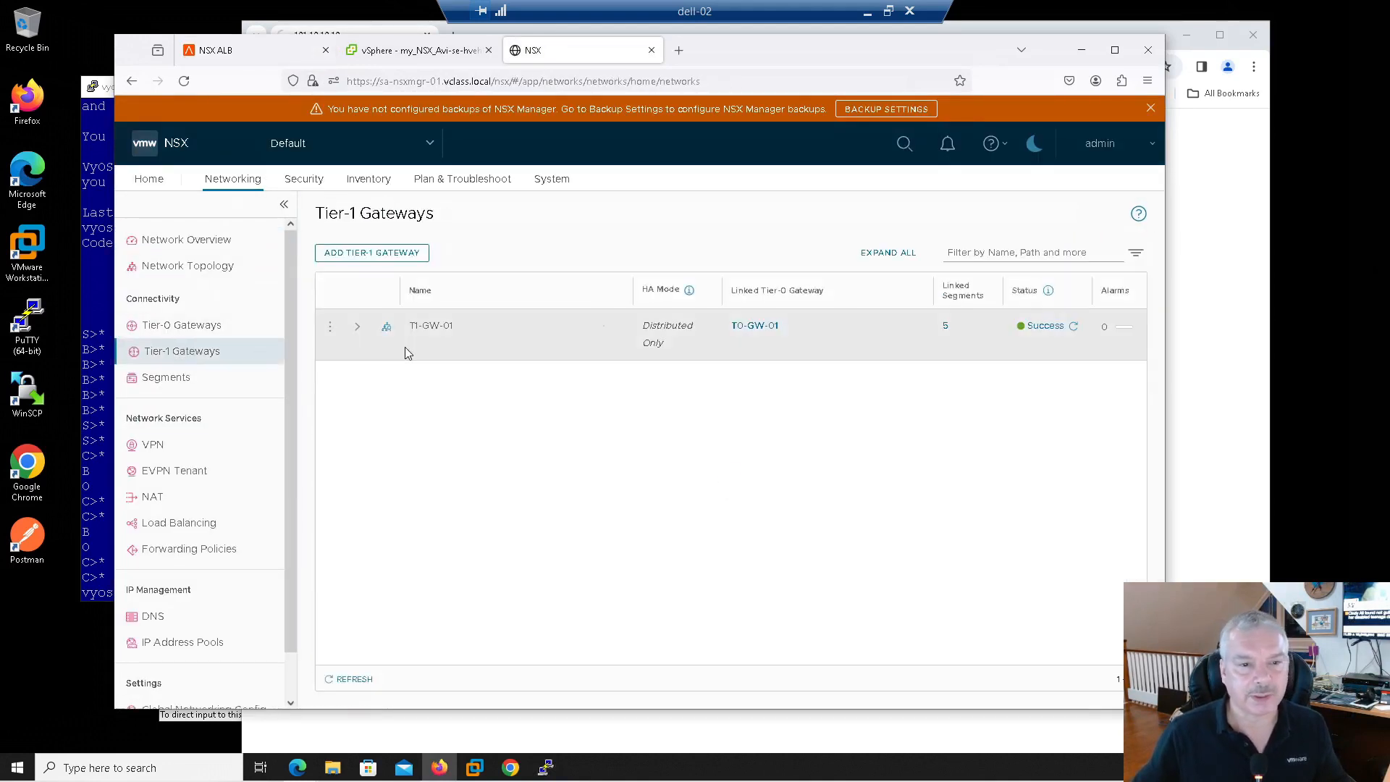
pyautogui.click(329, 330)
pyautogui.click(370, 291)
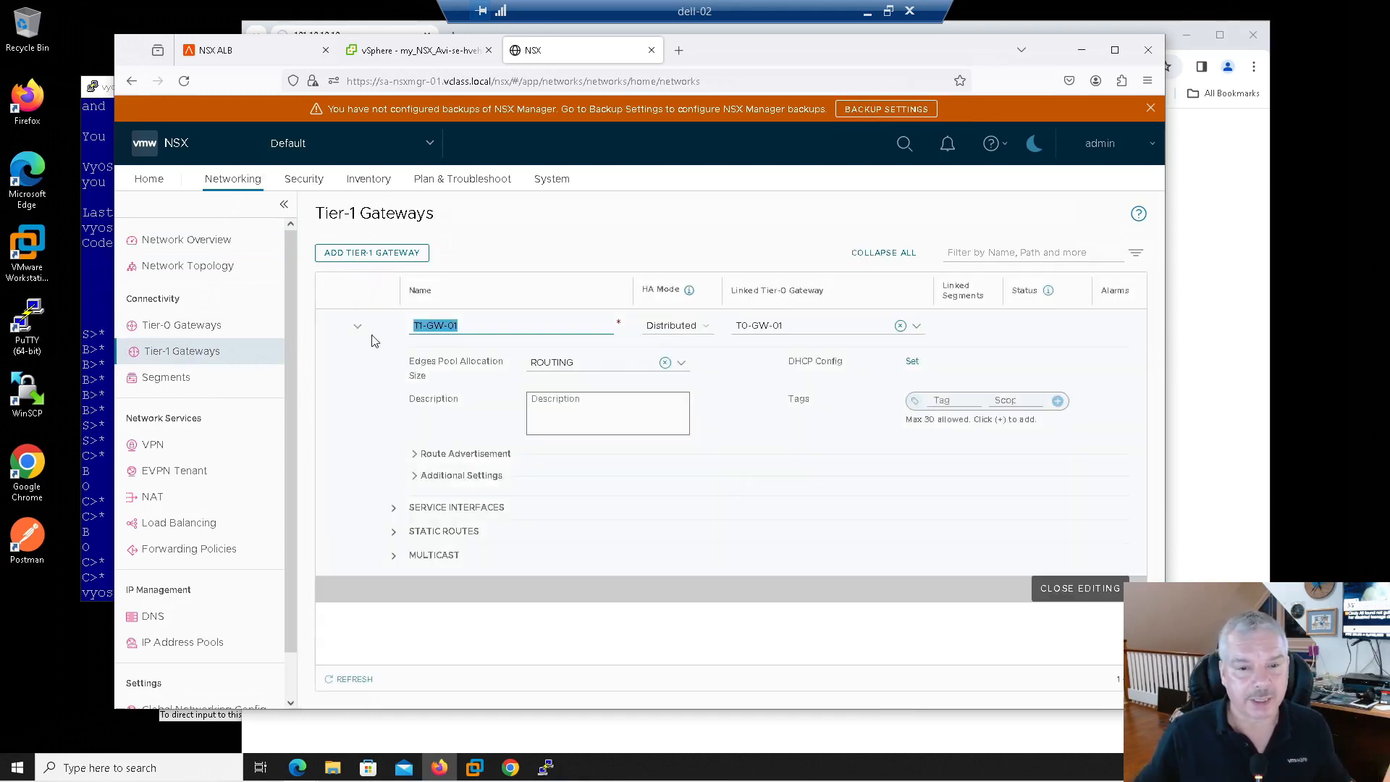
# Enable All LB VIP Routes advertisement, save T1-GW-01, then view Tier-0 Gateways
pyautogui.click(415, 455)
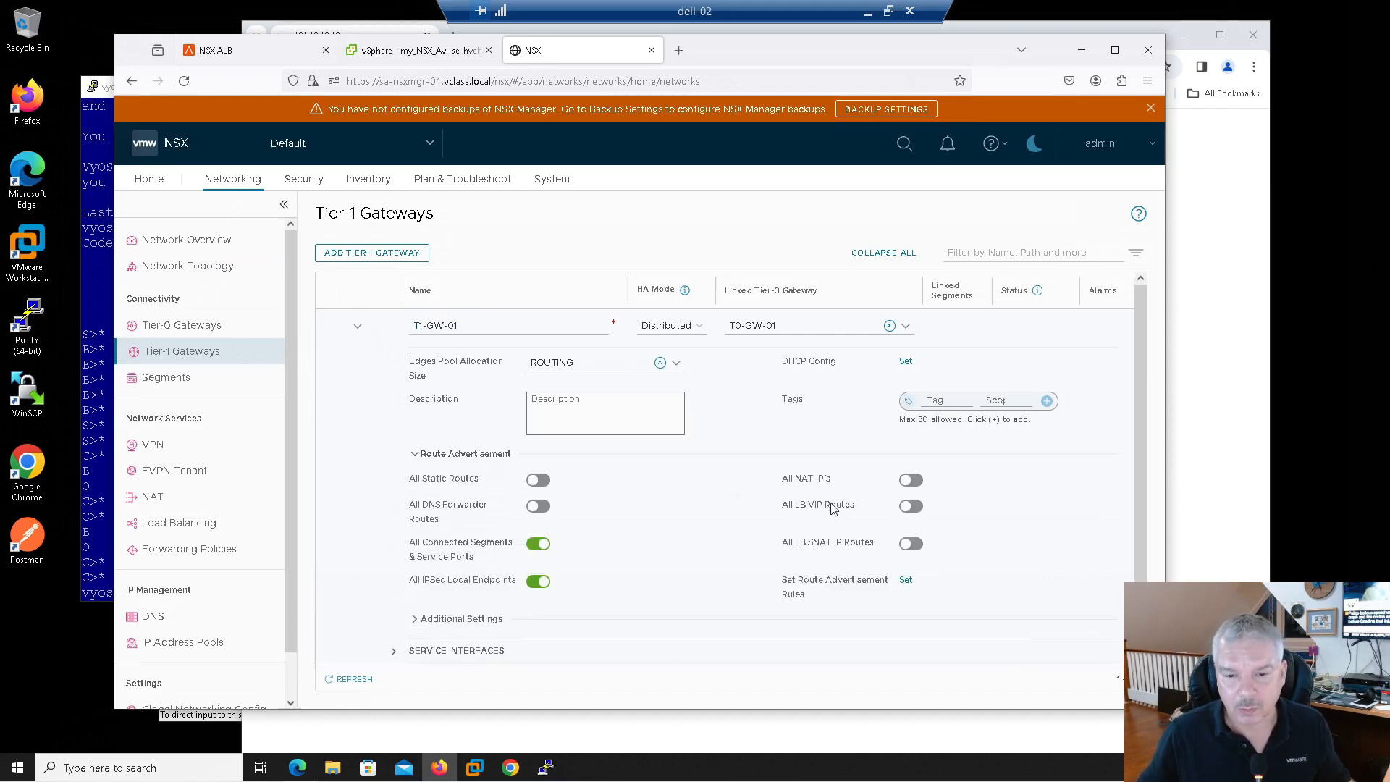
pyautogui.click(911, 507)
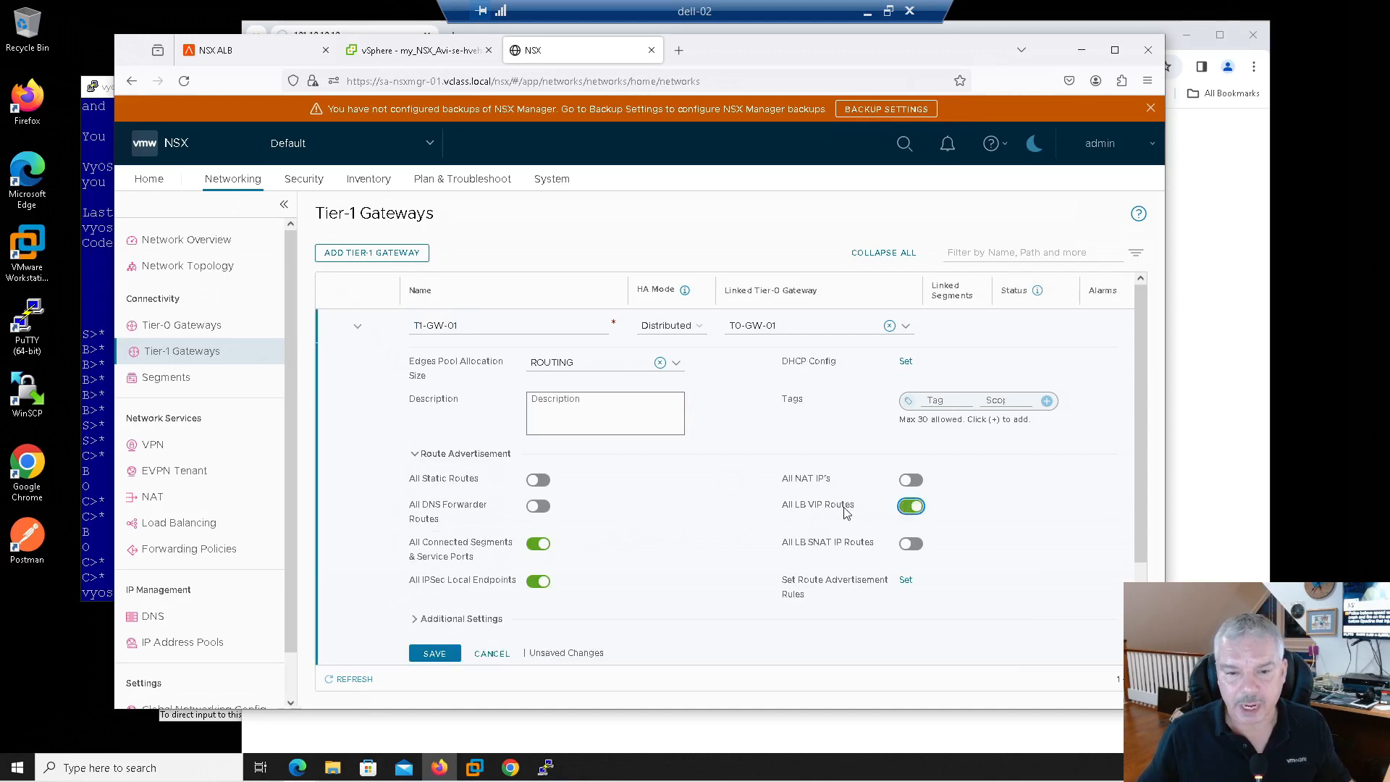
pyautogui.click(434, 654)
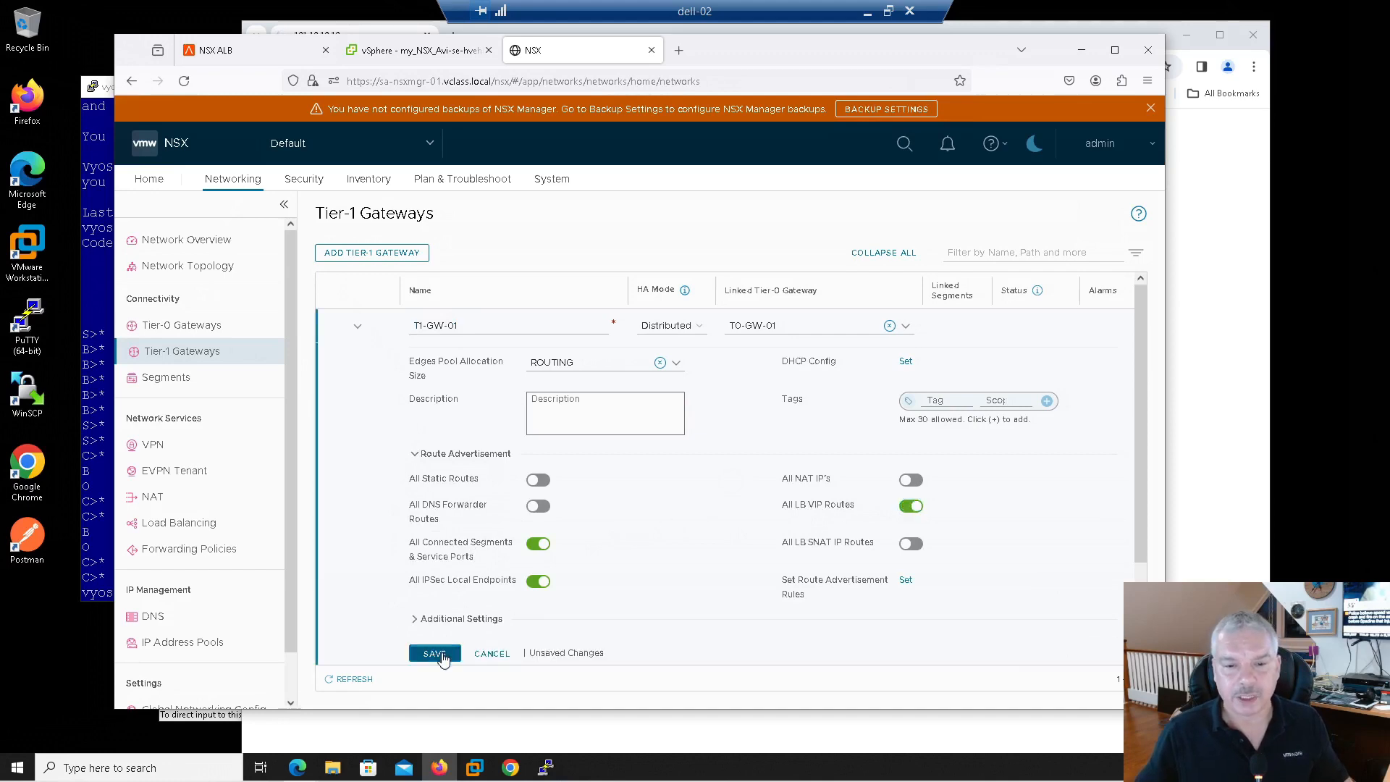
pyautogui.scroll(-2, 869, 594)
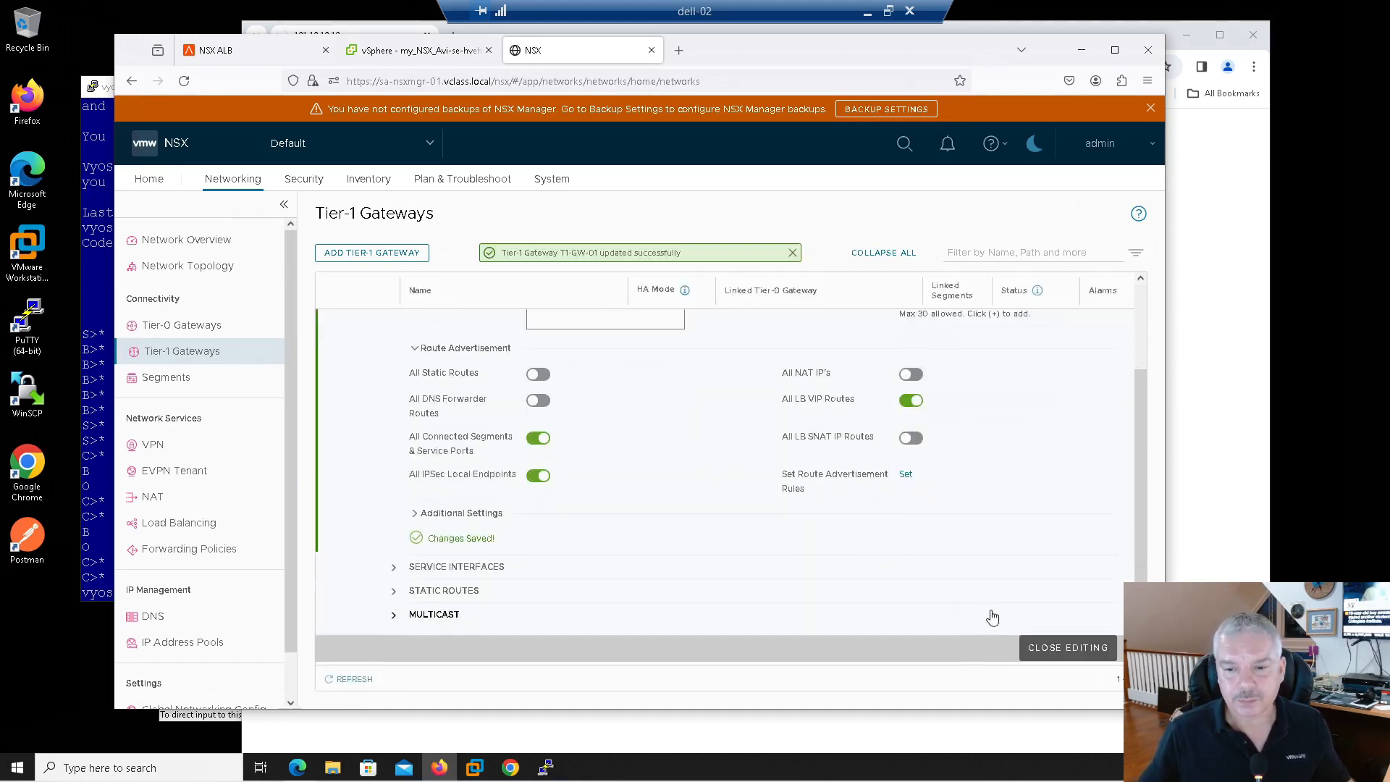
pyautogui.click(1049, 648)
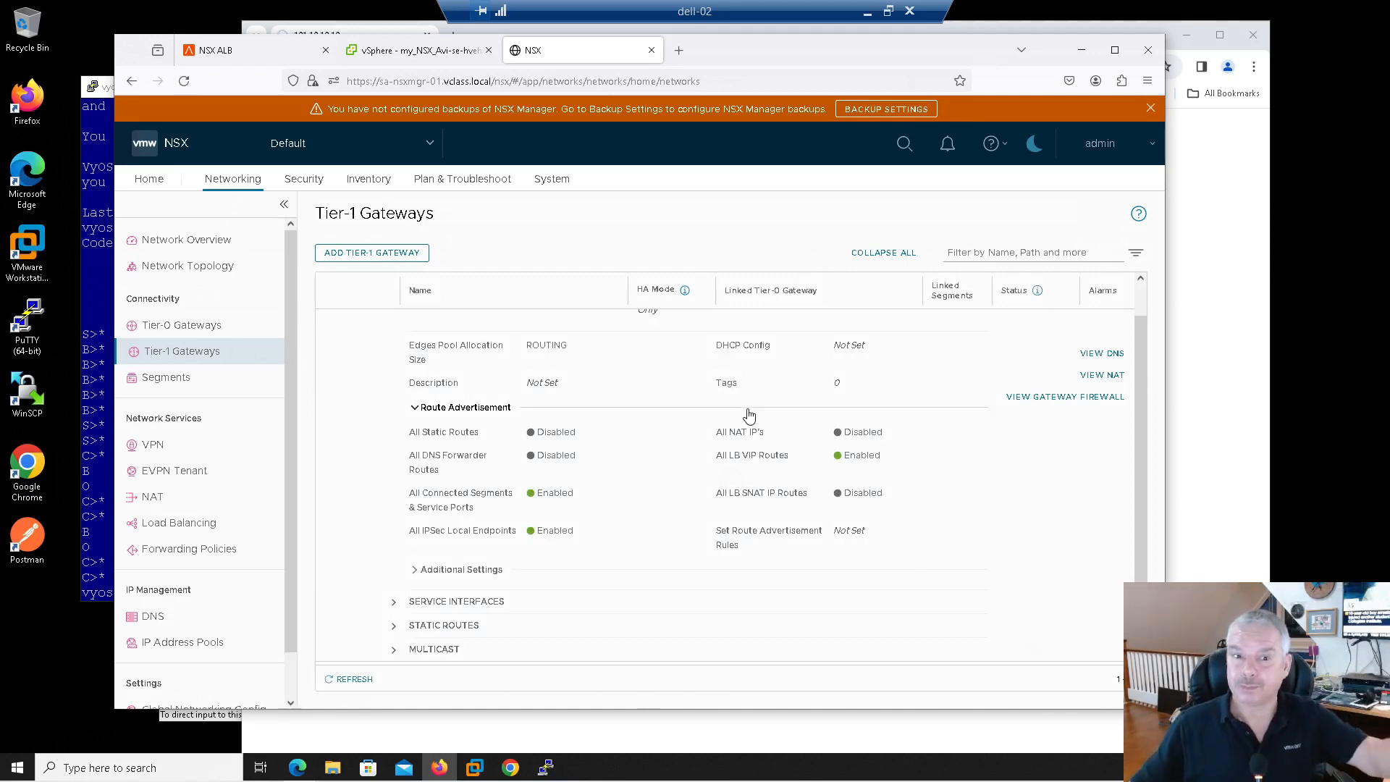
pyautogui.click(154, 330)
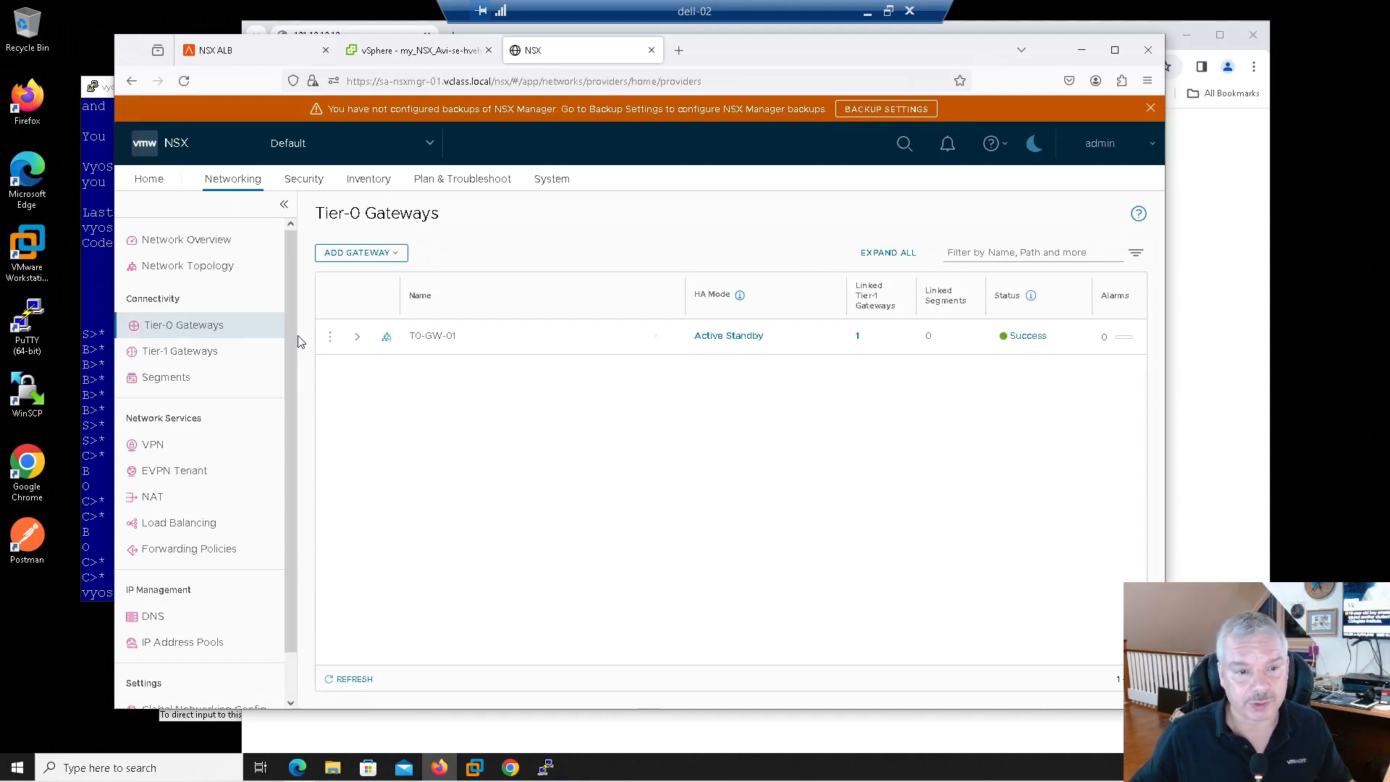
# Edit gateway T0-GW-01 and open its Route-redis entry under Route Re-distribution
pyautogui.click(328, 339)
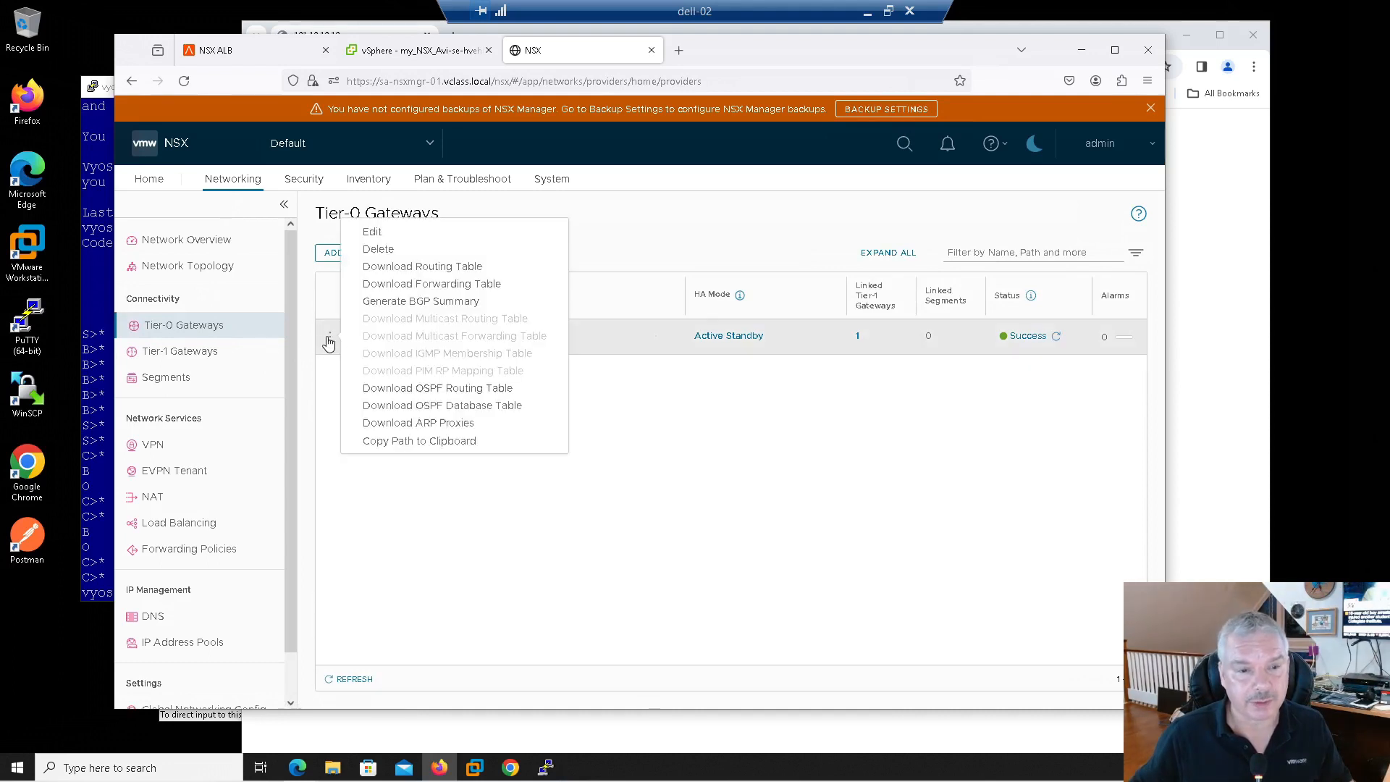
pyautogui.click(372, 232)
pyautogui.scroll(-1, 475, 438)
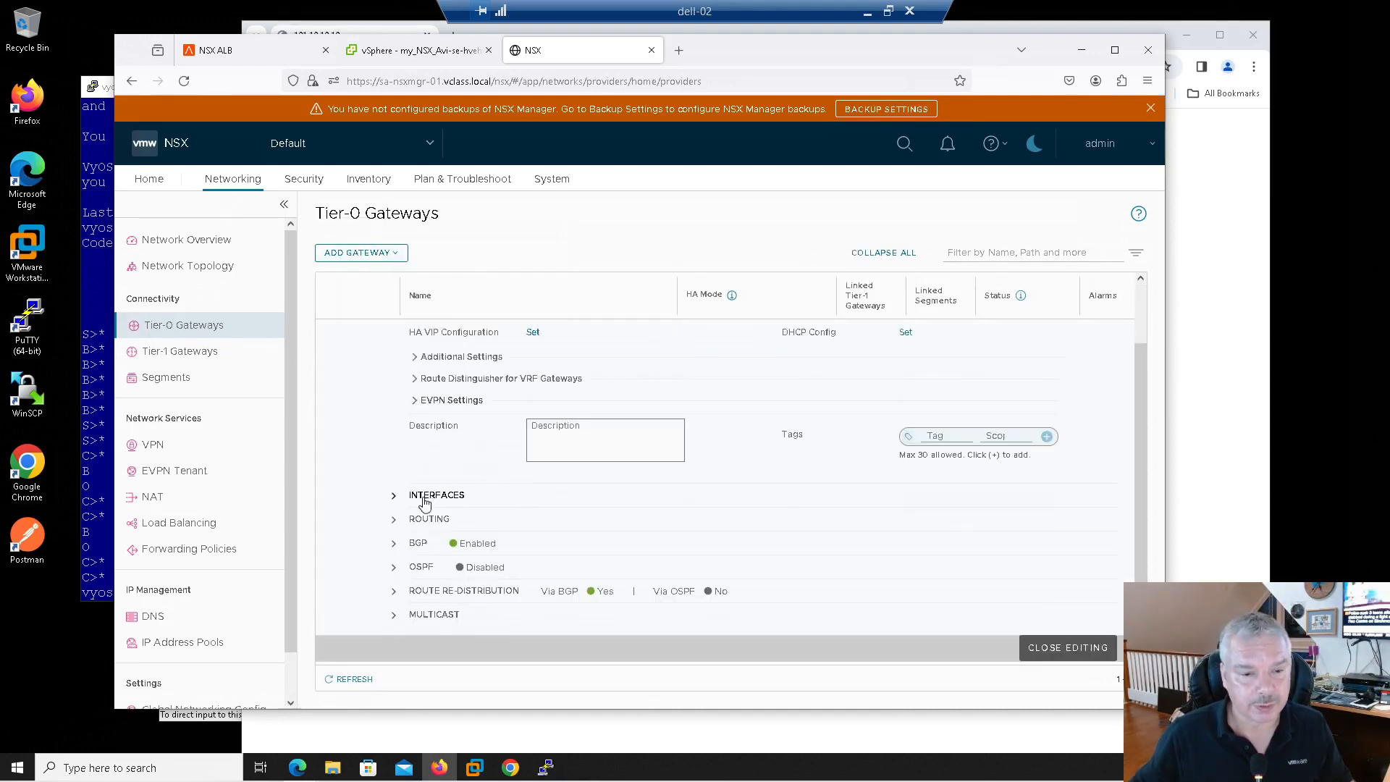
pyautogui.click(394, 591)
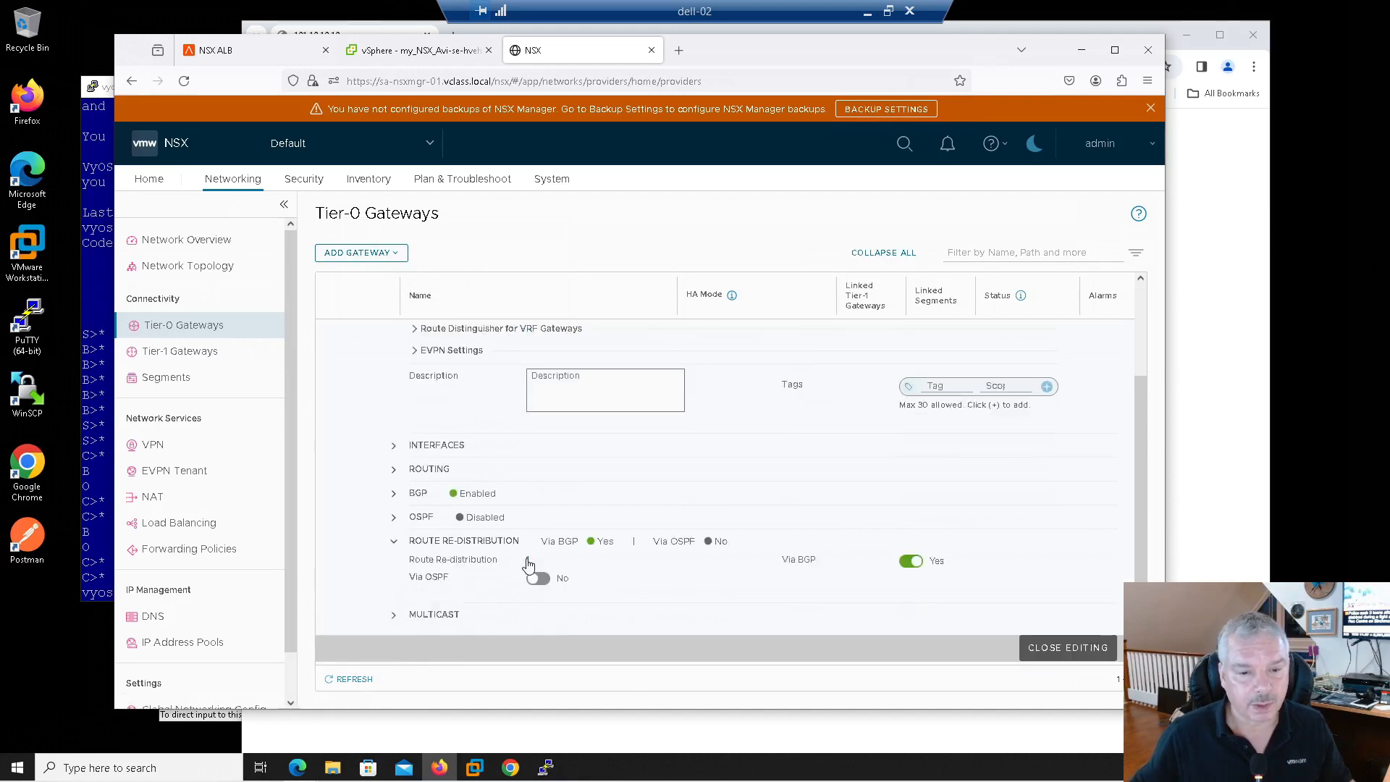
pyautogui.click(527, 561)
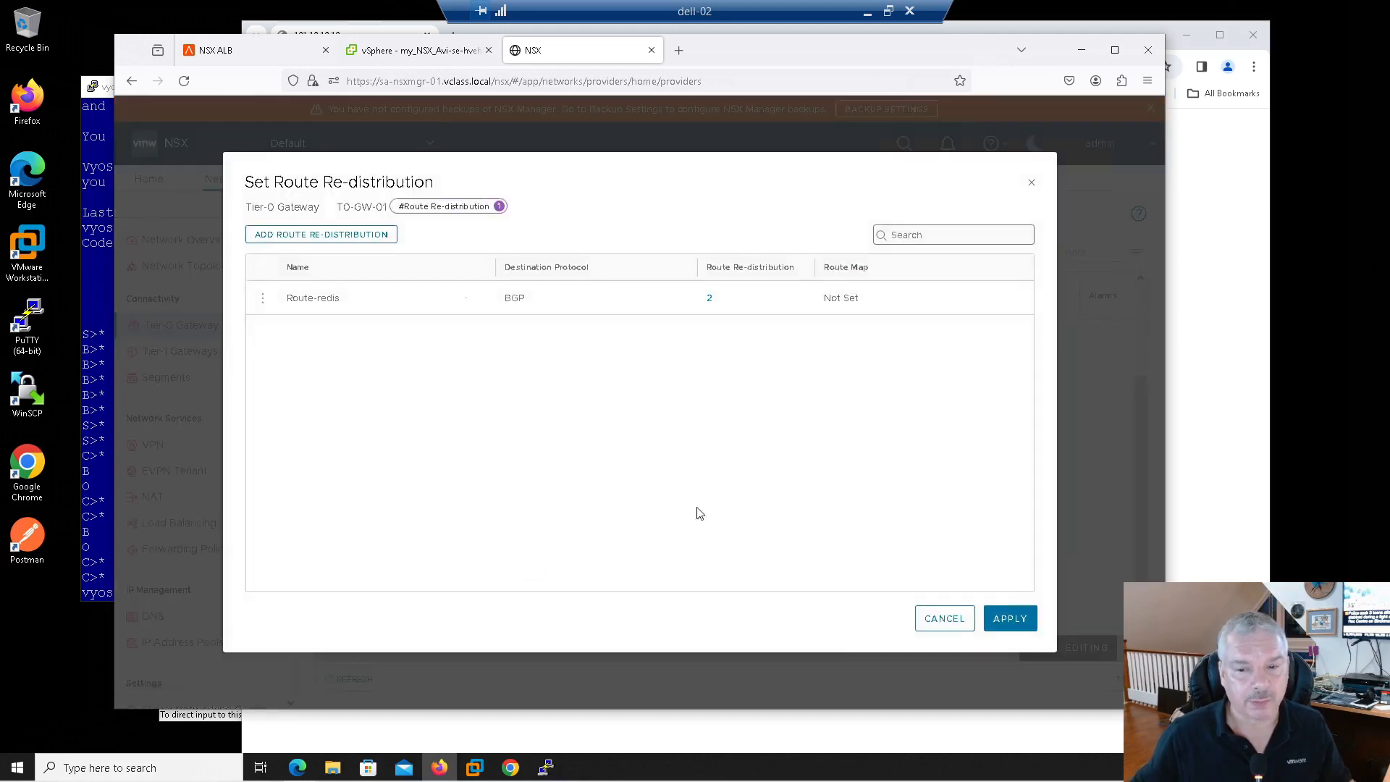
pyautogui.click(931, 617)
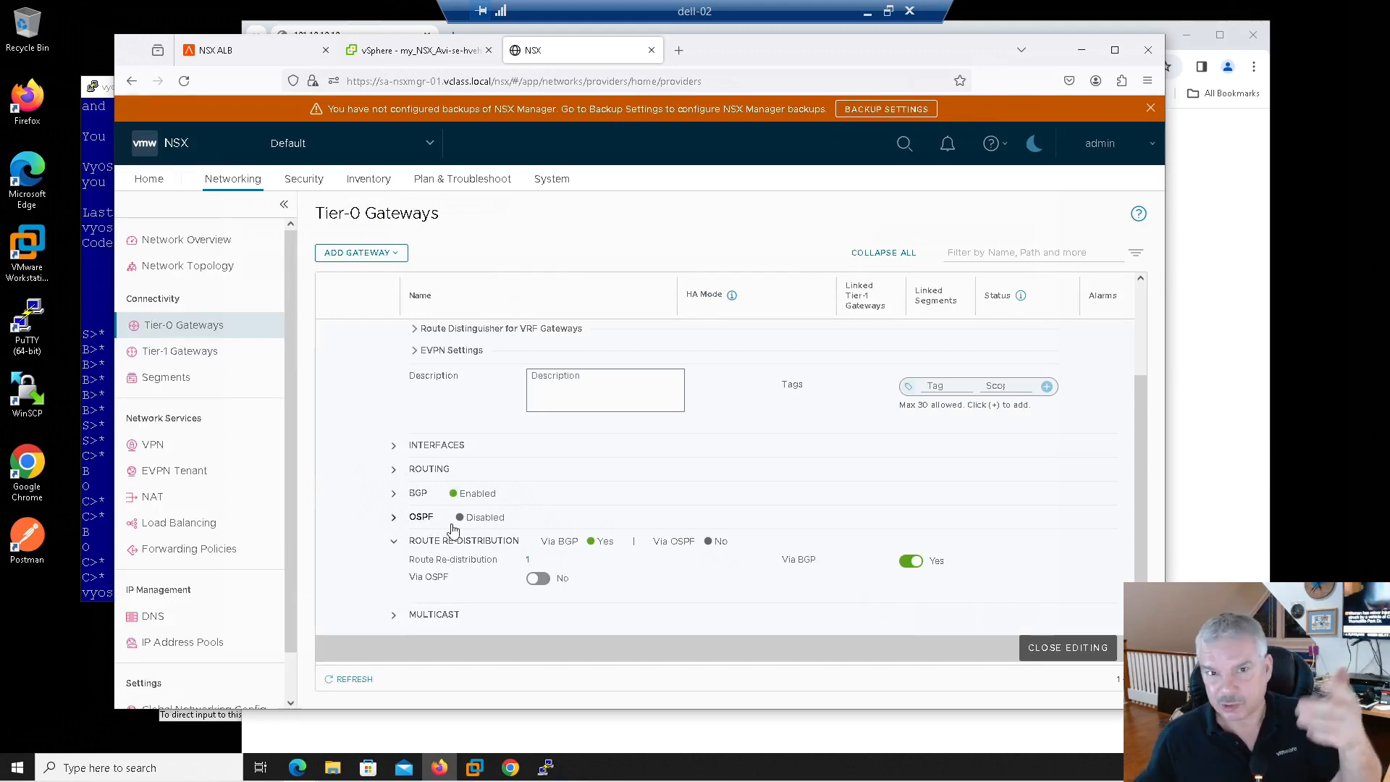
pyautogui.click(528, 561)
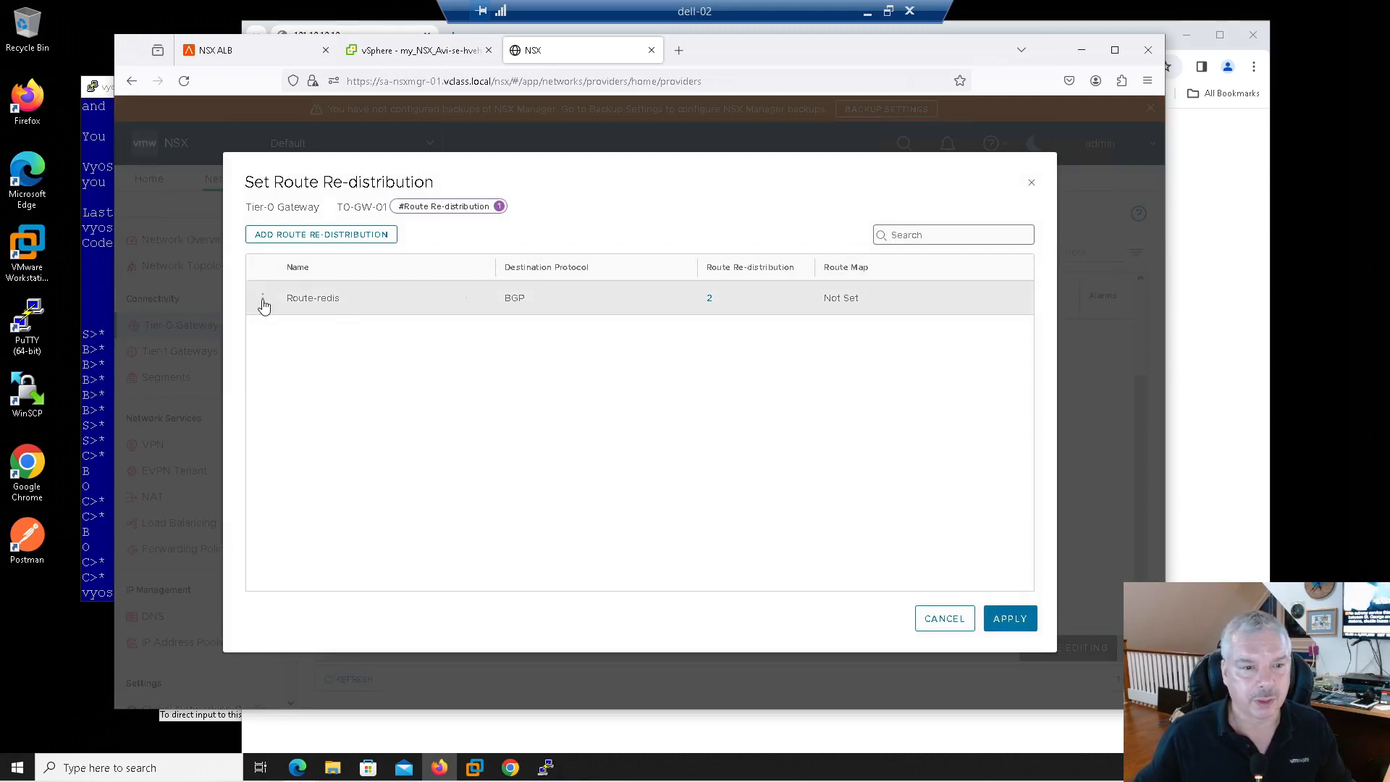
pyautogui.click(262, 298)
pyautogui.click(304, 291)
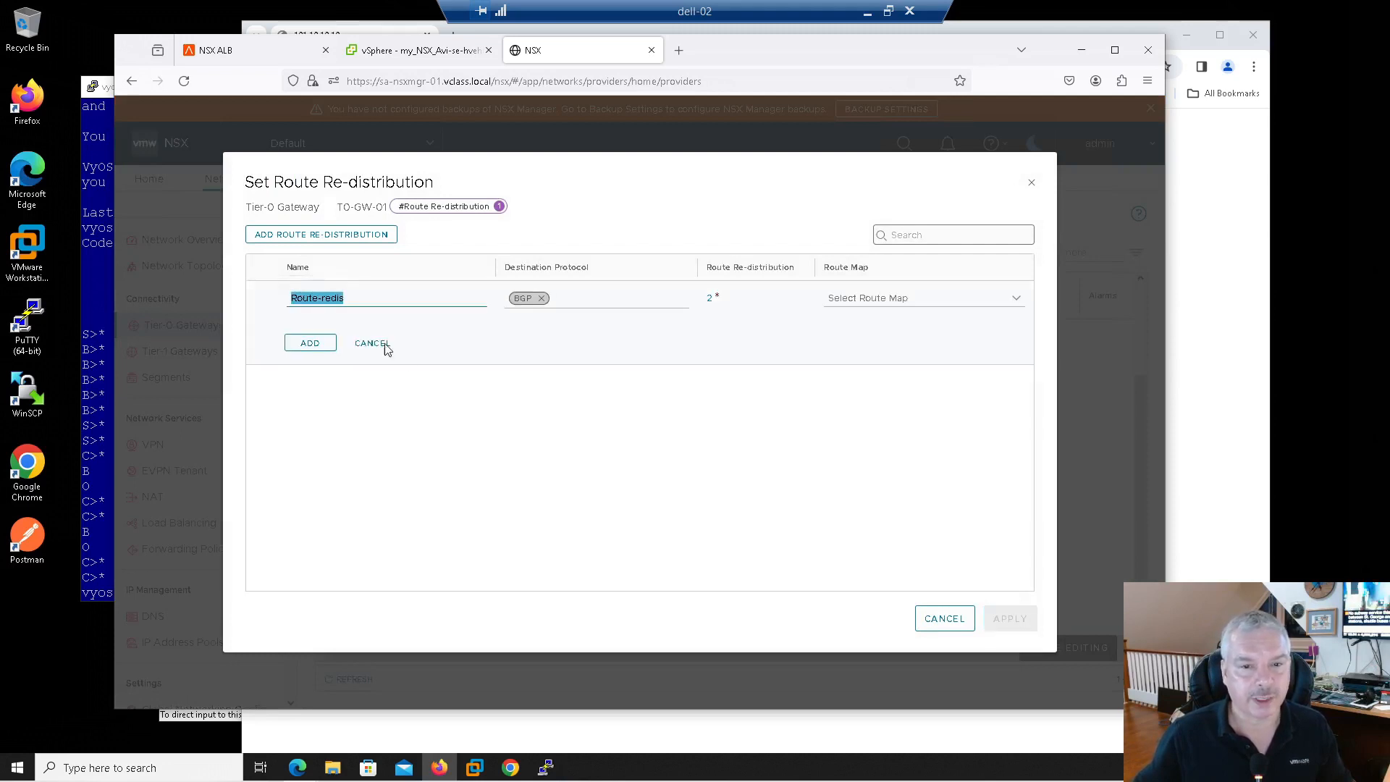
# Add Tier-1 LB VIP subnets as a Route-redis source and save T0-GW-01
pyautogui.click(709, 304)
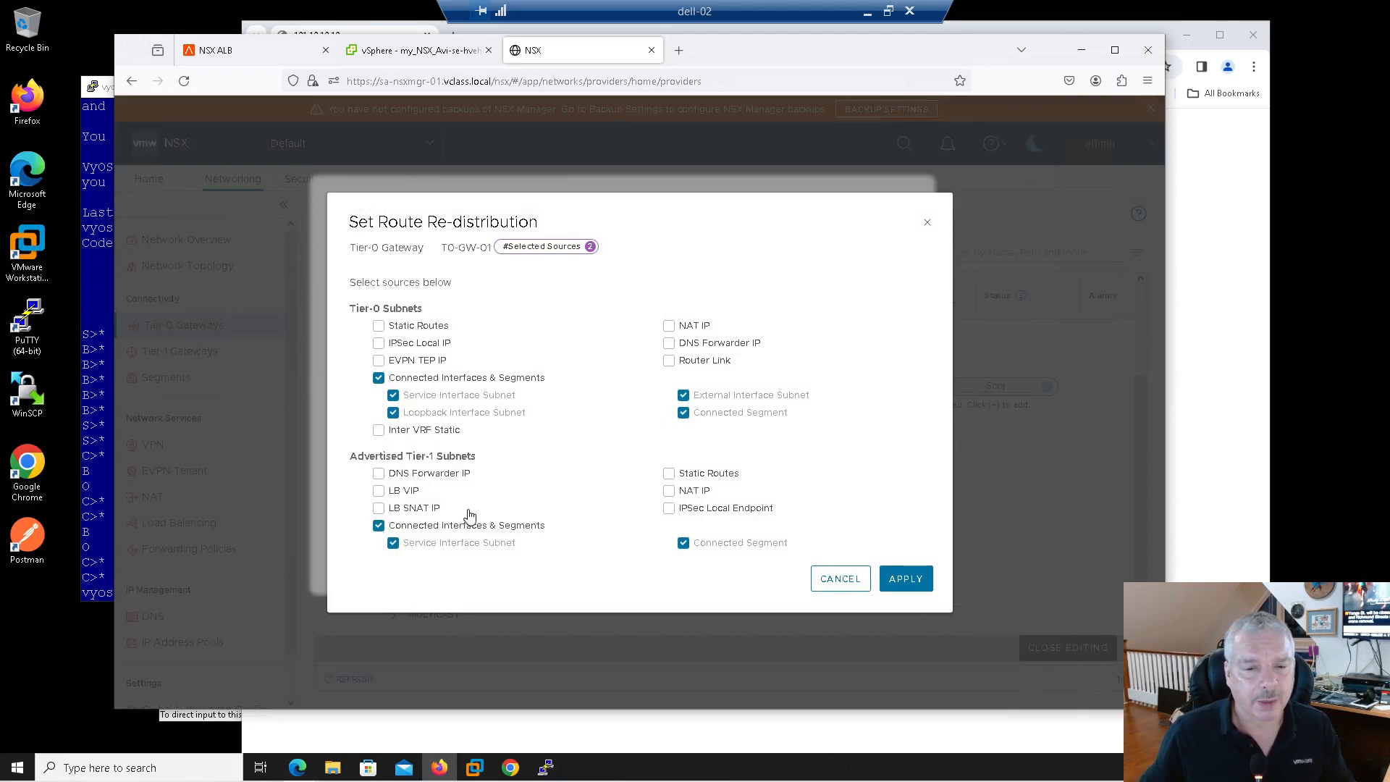
pyautogui.click(379, 493)
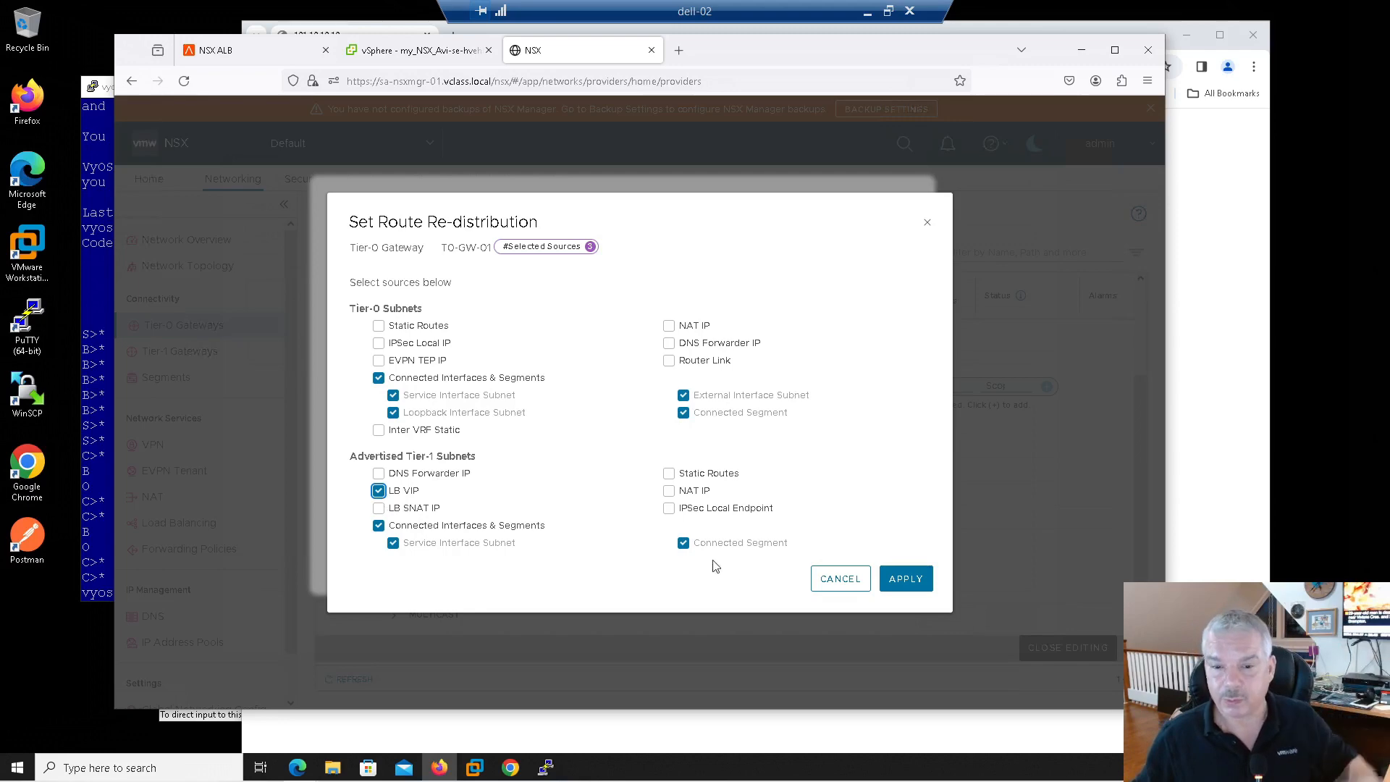
pyautogui.click(906, 579)
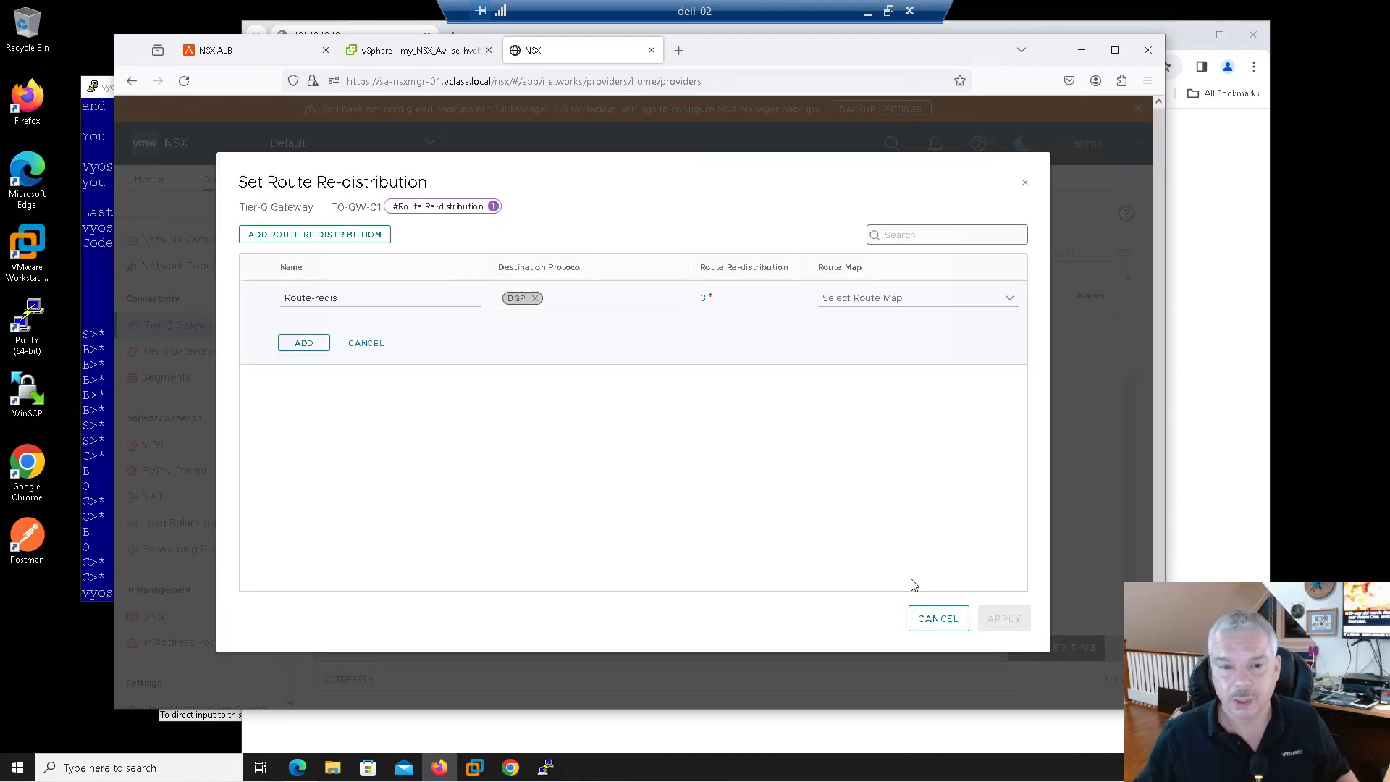
pyautogui.click(281, 344)
pyautogui.click(1003, 627)
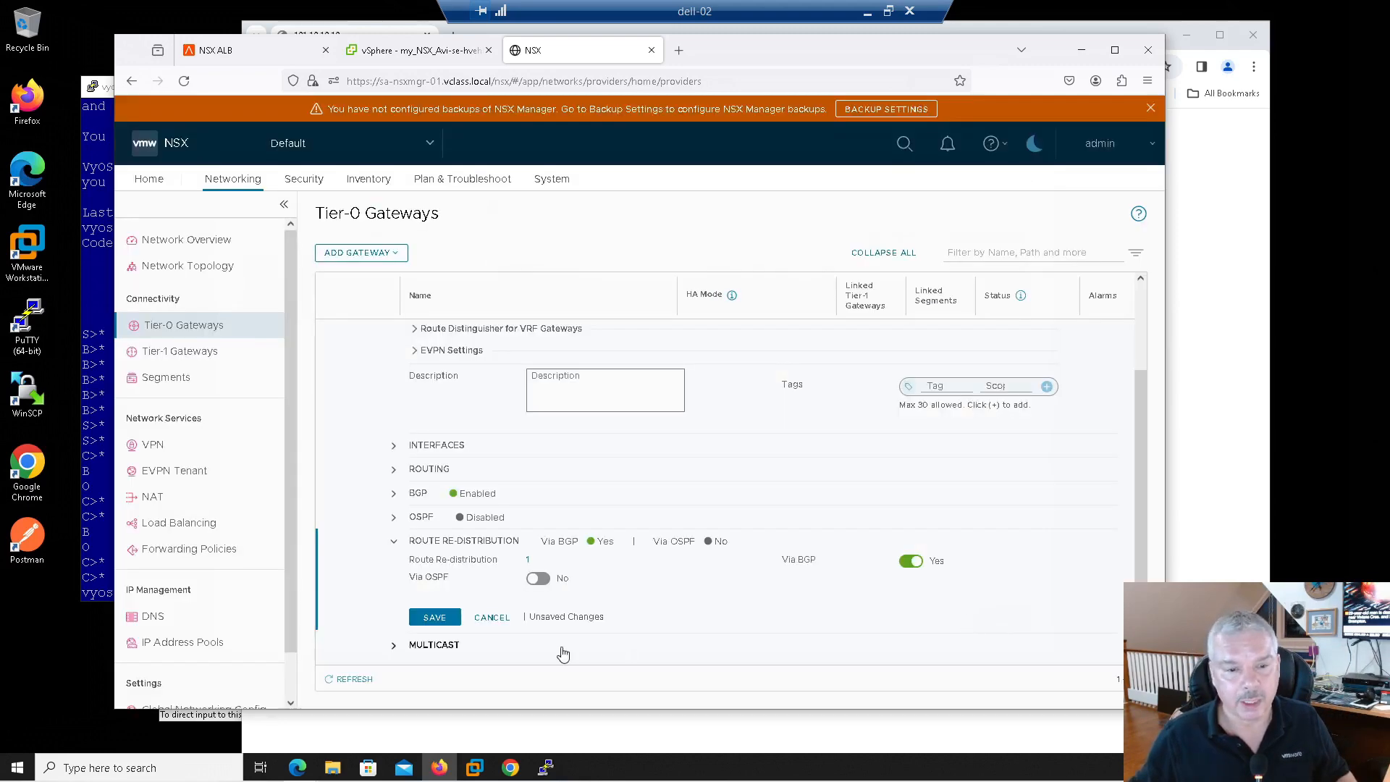
pyautogui.click(438, 619)
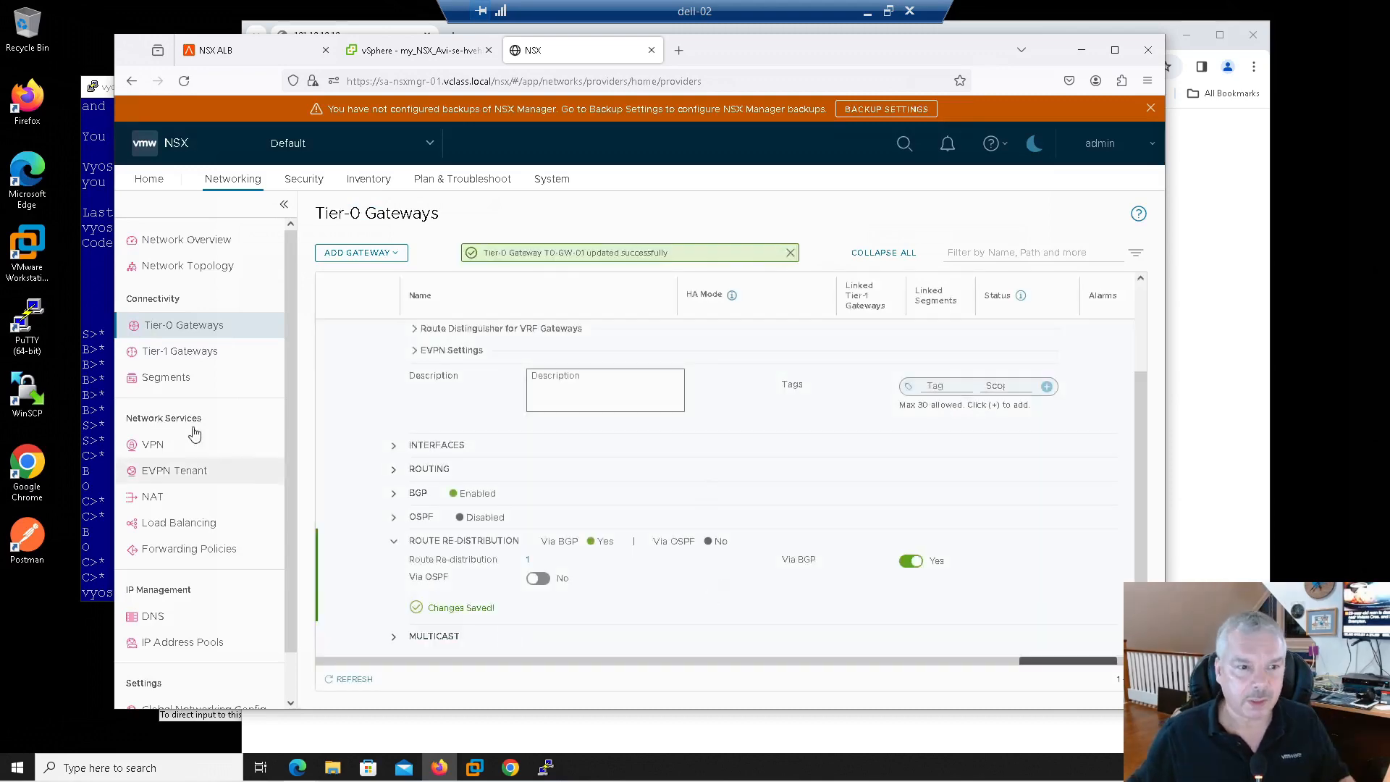
# Rerun 'show ip route' on the VyOS router to confirm 10.10.10.10/32 is now learned
pyautogui.click(105, 365)
pyautogui.press('Up')
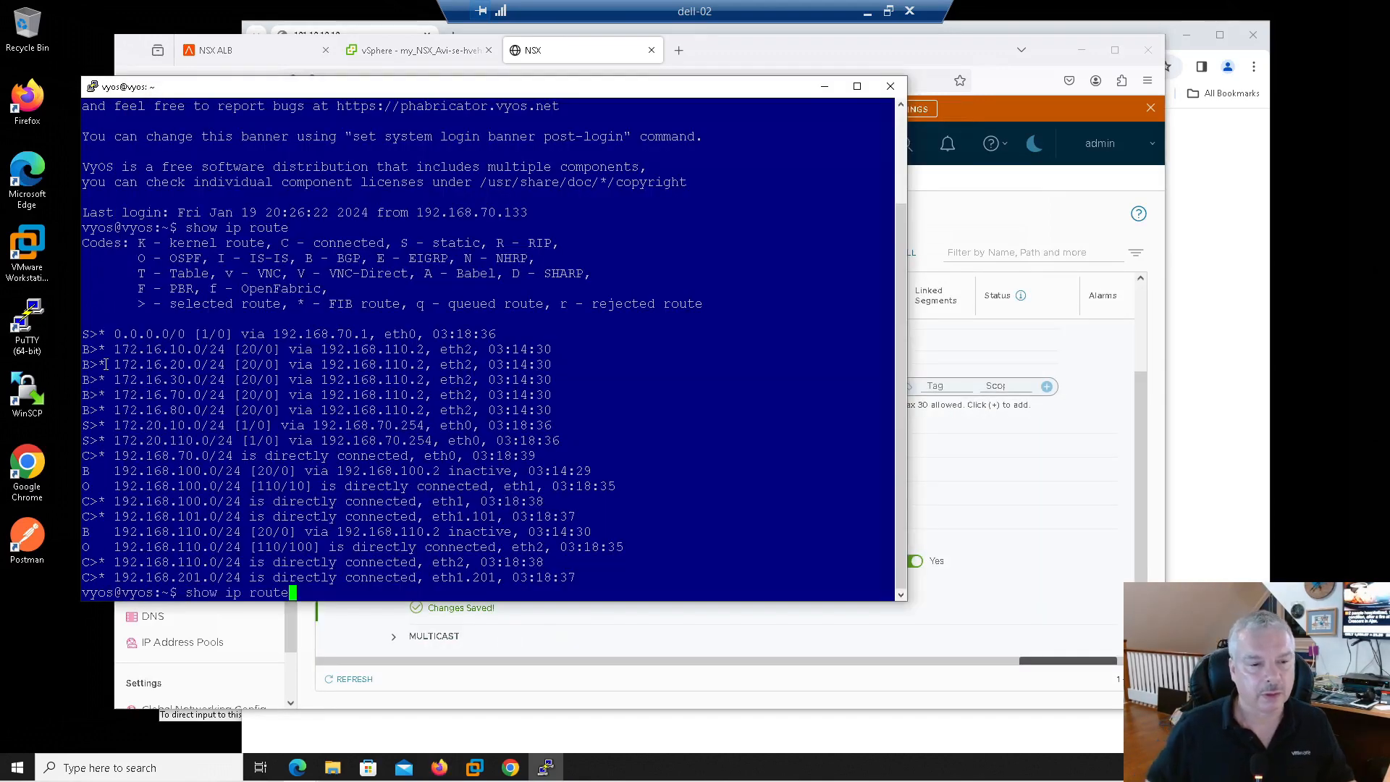
pyautogui.press('Return')
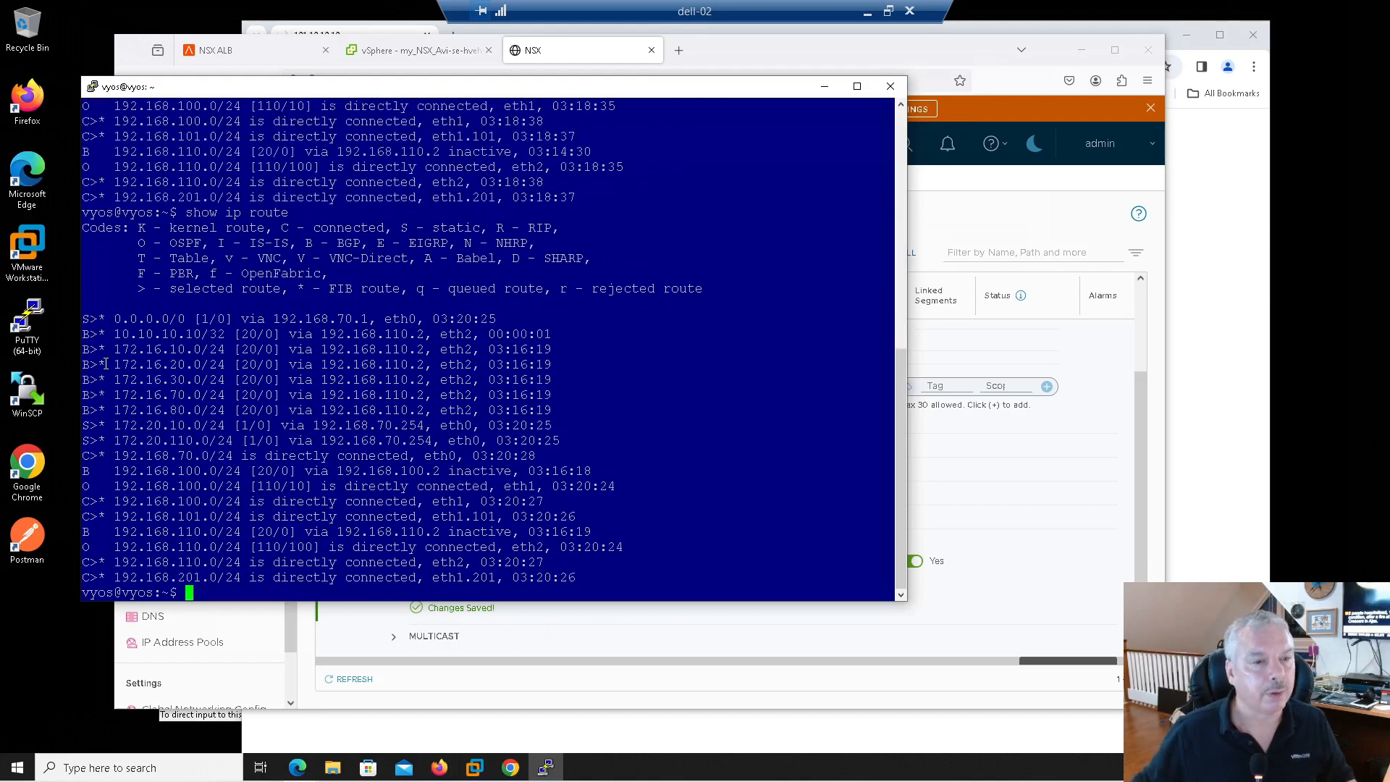
pyautogui.moveTo(114, 334); pyautogui.dragTo(230, 332)
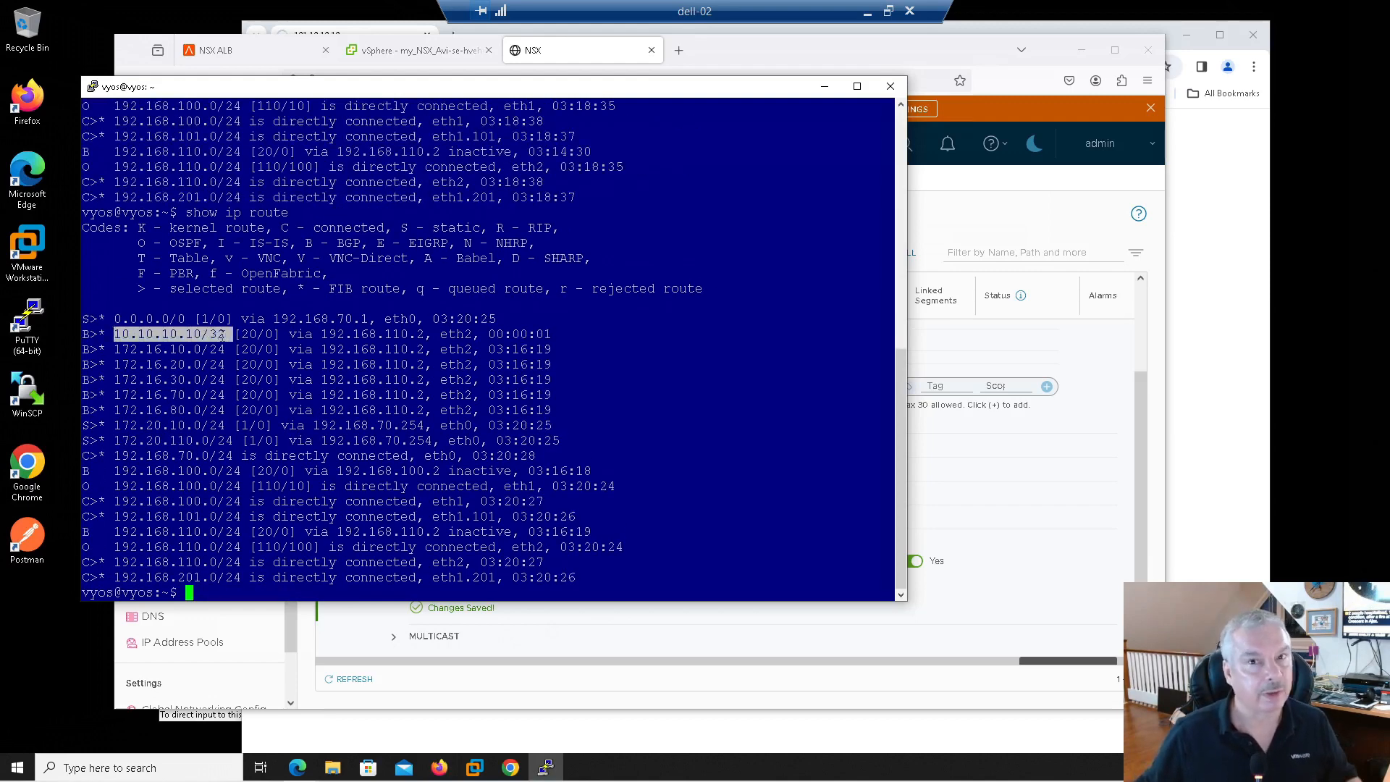
# Retry the unreachable 101.10.10.10 page in Chrome, then close the Chrome window
pyautogui.click(1193, 172)
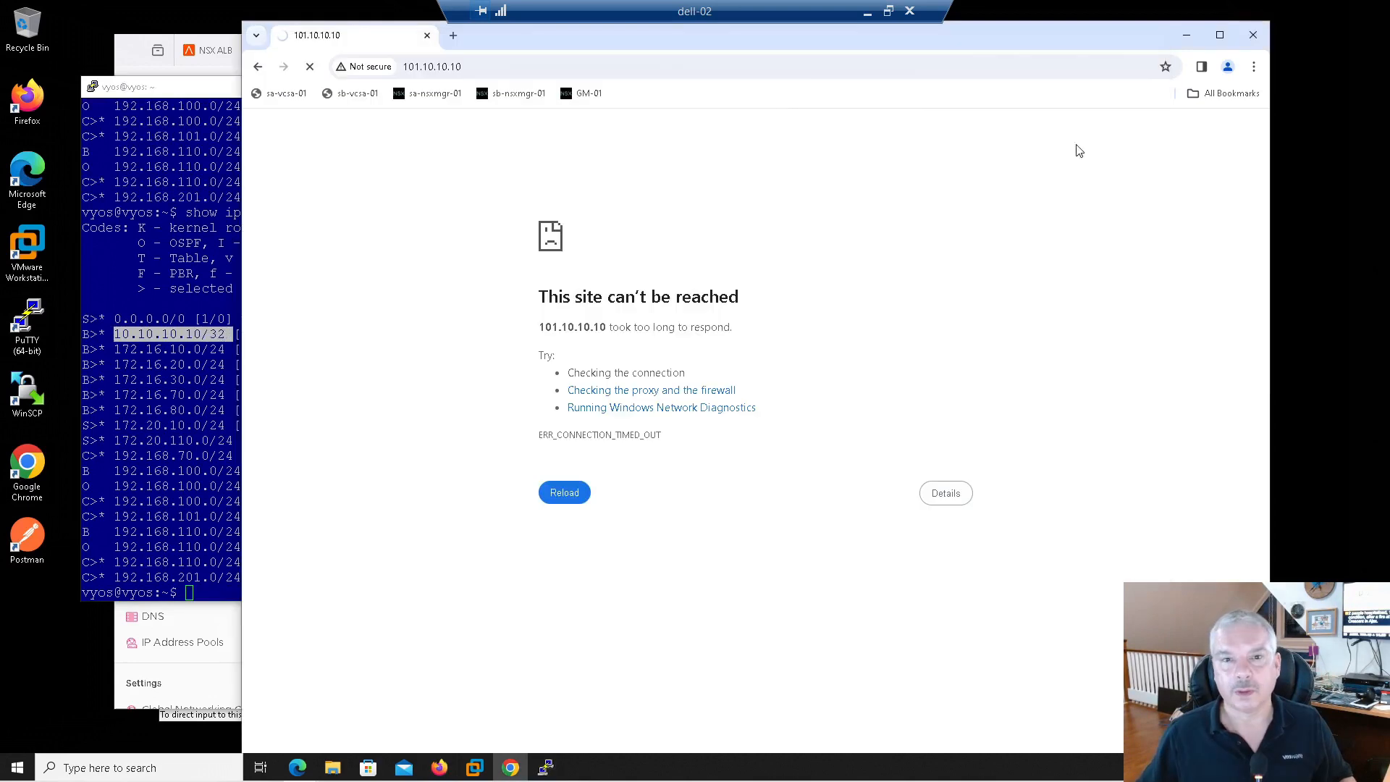
pyautogui.click(665, 66)
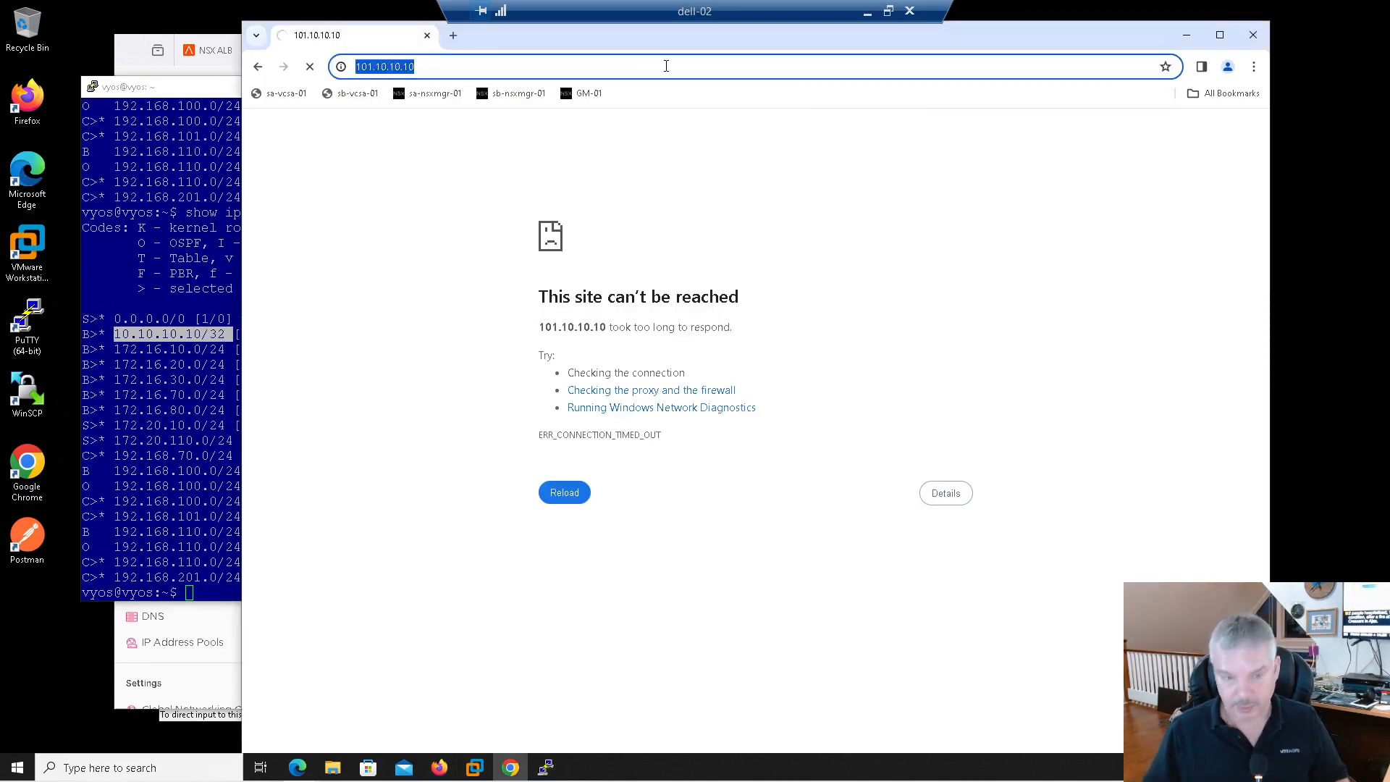
pyautogui.press('Return')
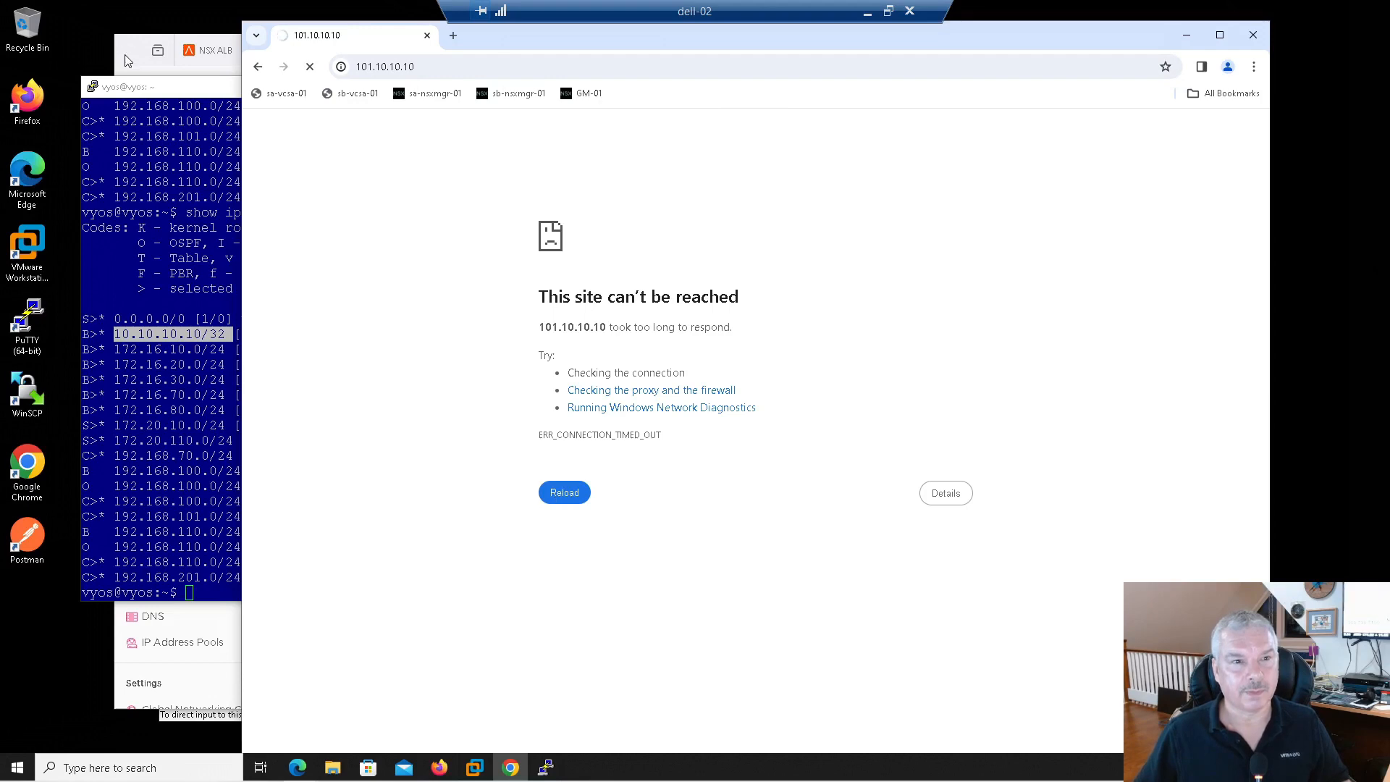
pyautogui.click(427, 35)
# Load 10.10.10.10 in a new Firefox tab
pyautogui.click(679, 50)
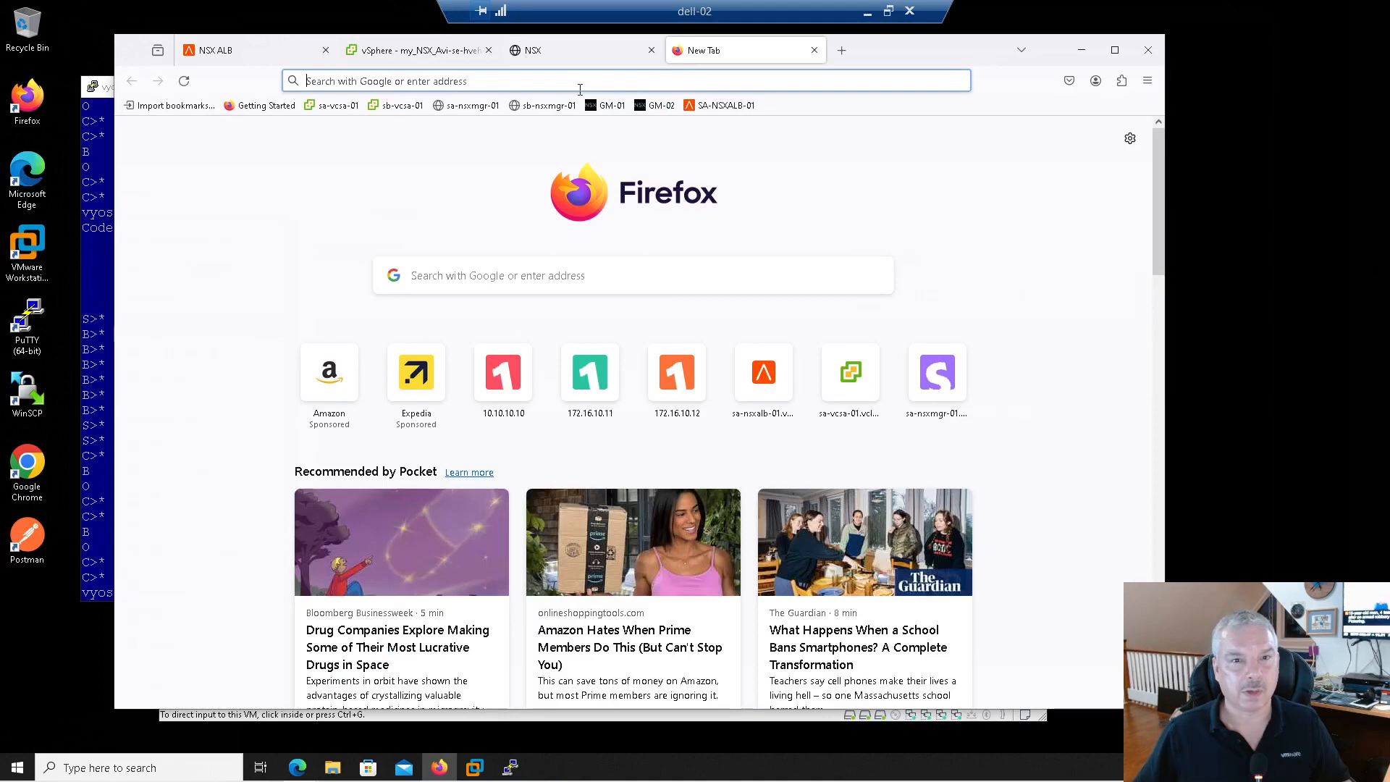
pyautogui.write('10.1')
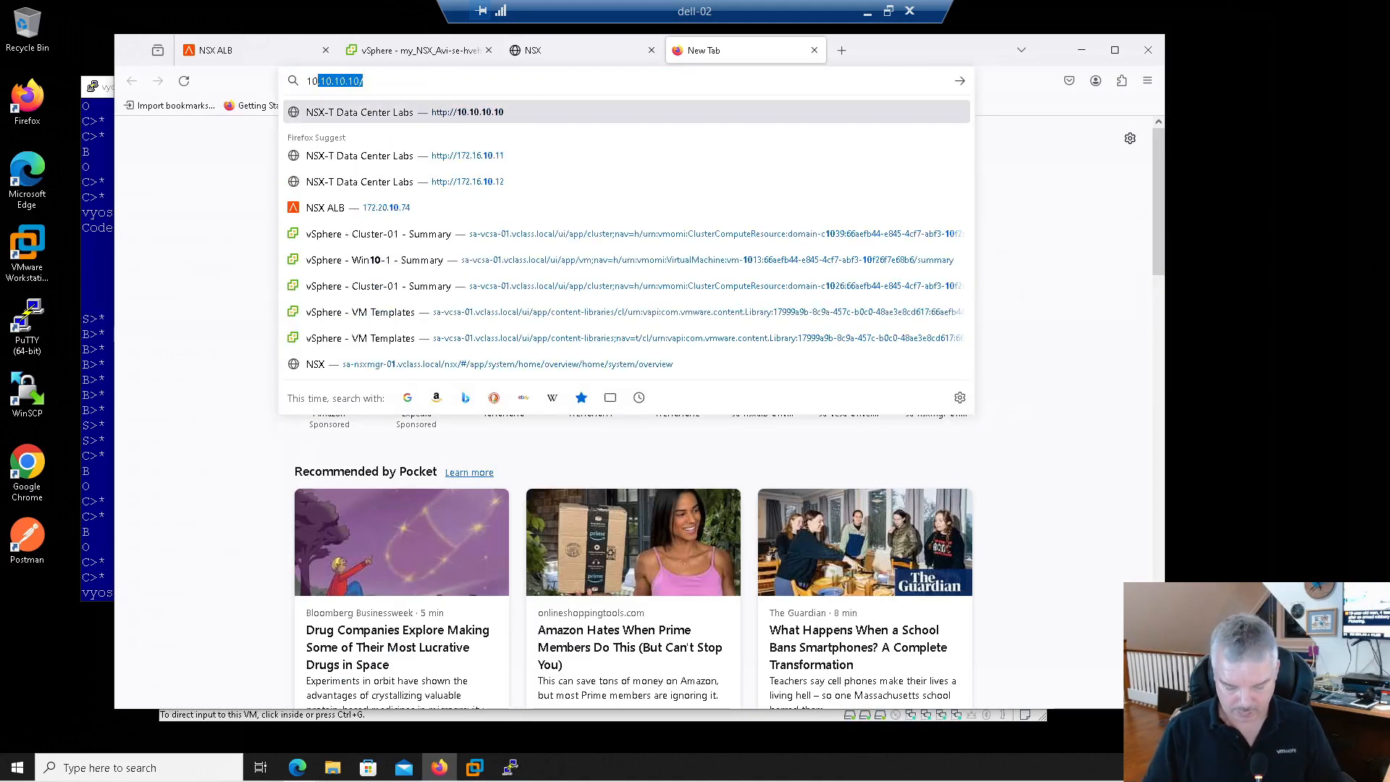
pyautogui.write('0.10.10')
pyautogui.press('Return')
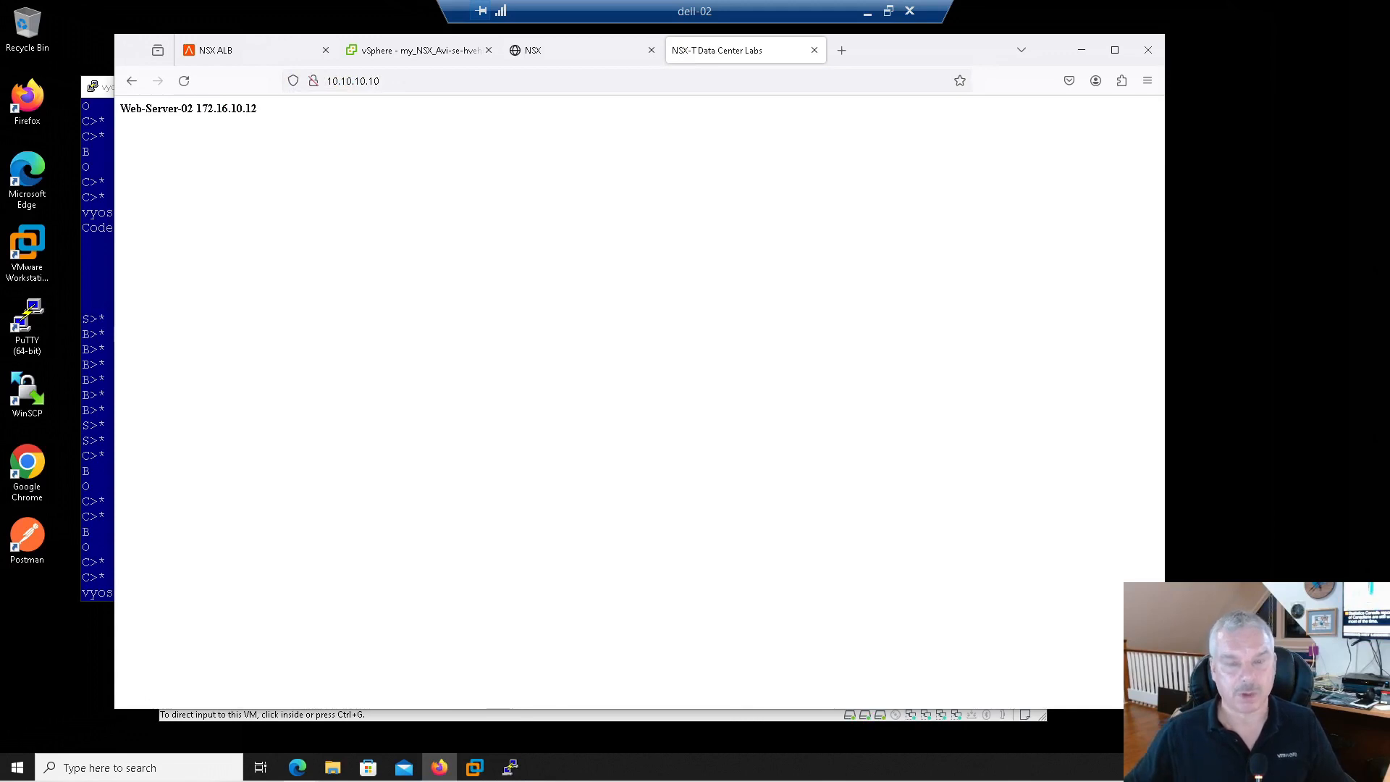
# Reload 10.10.10.10 until Web-Server-01 (172.16.10.11) answers, then return to the NSX ALB Pools page
pyautogui.click(438, 78)
pyautogui.press('Return')
pyautogui.click(438, 78)
pyautogui.press('Return')
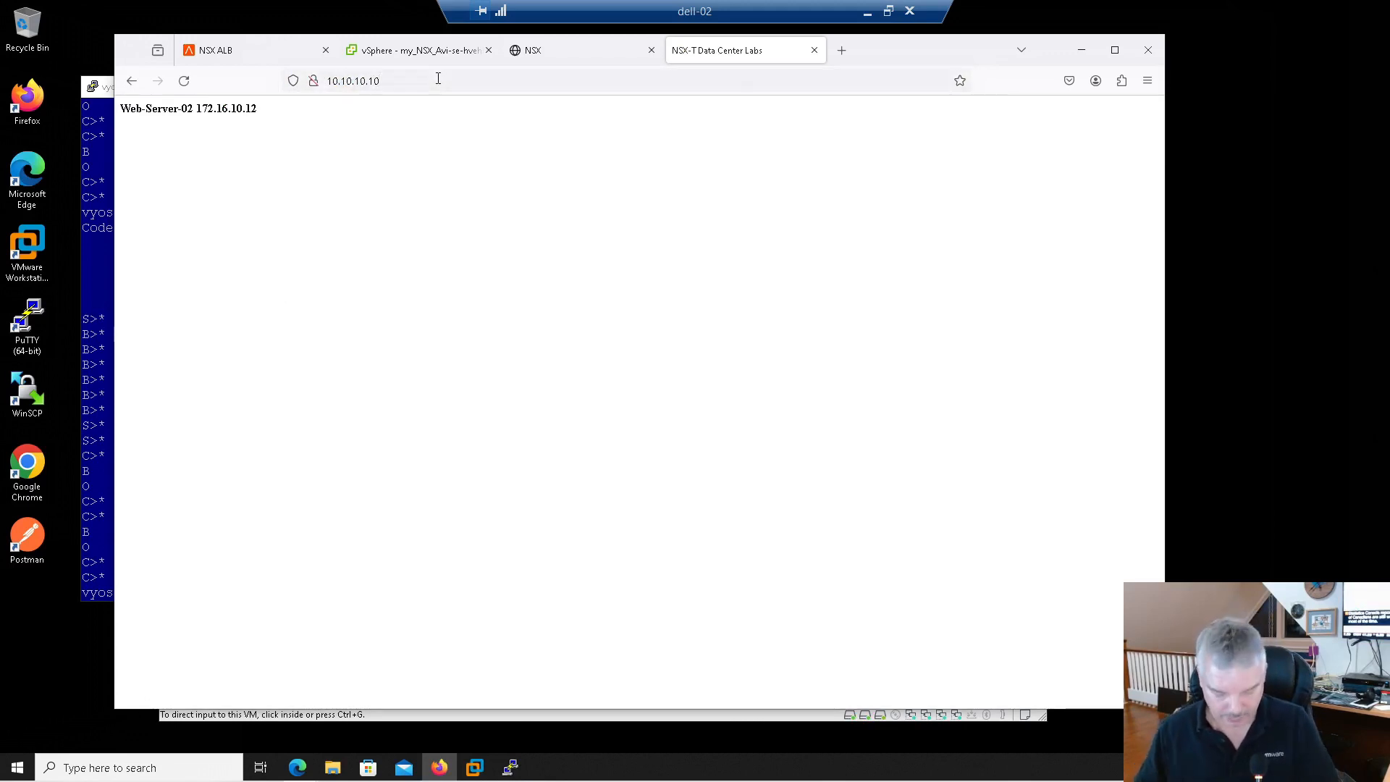
pyautogui.click(438, 78)
pyautogui.press('Return')
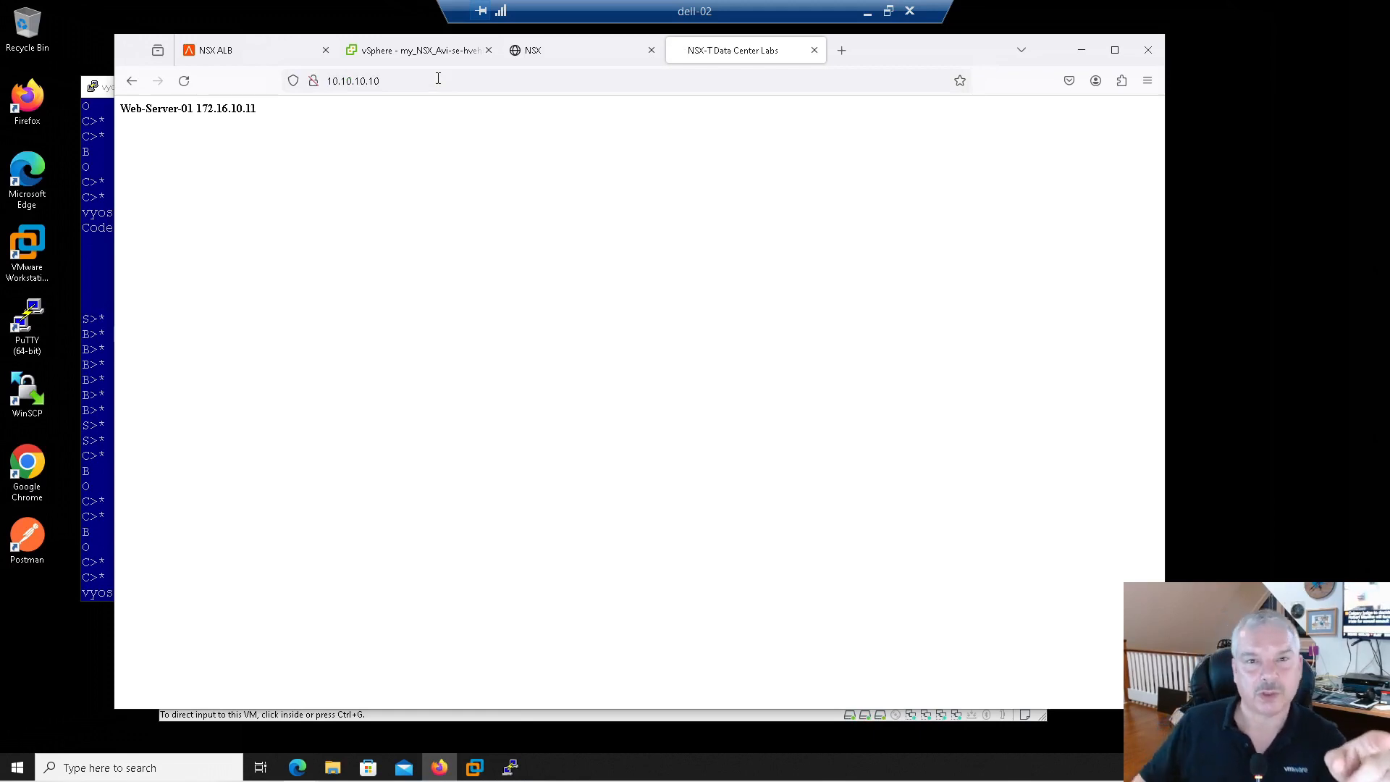
pyautogui.moveTo(258, 109); pyautogui.dragTo(197, 103)
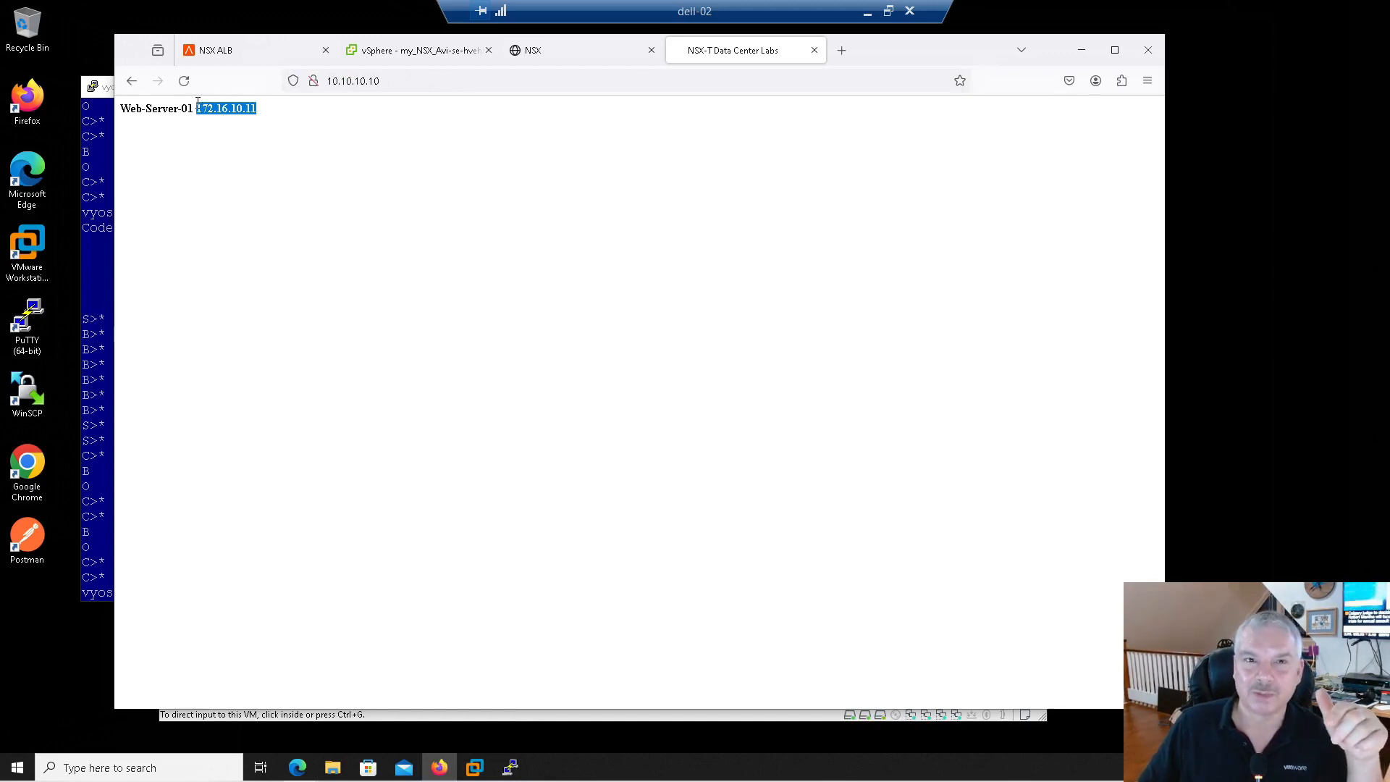
pyautogui.click(221, 50)
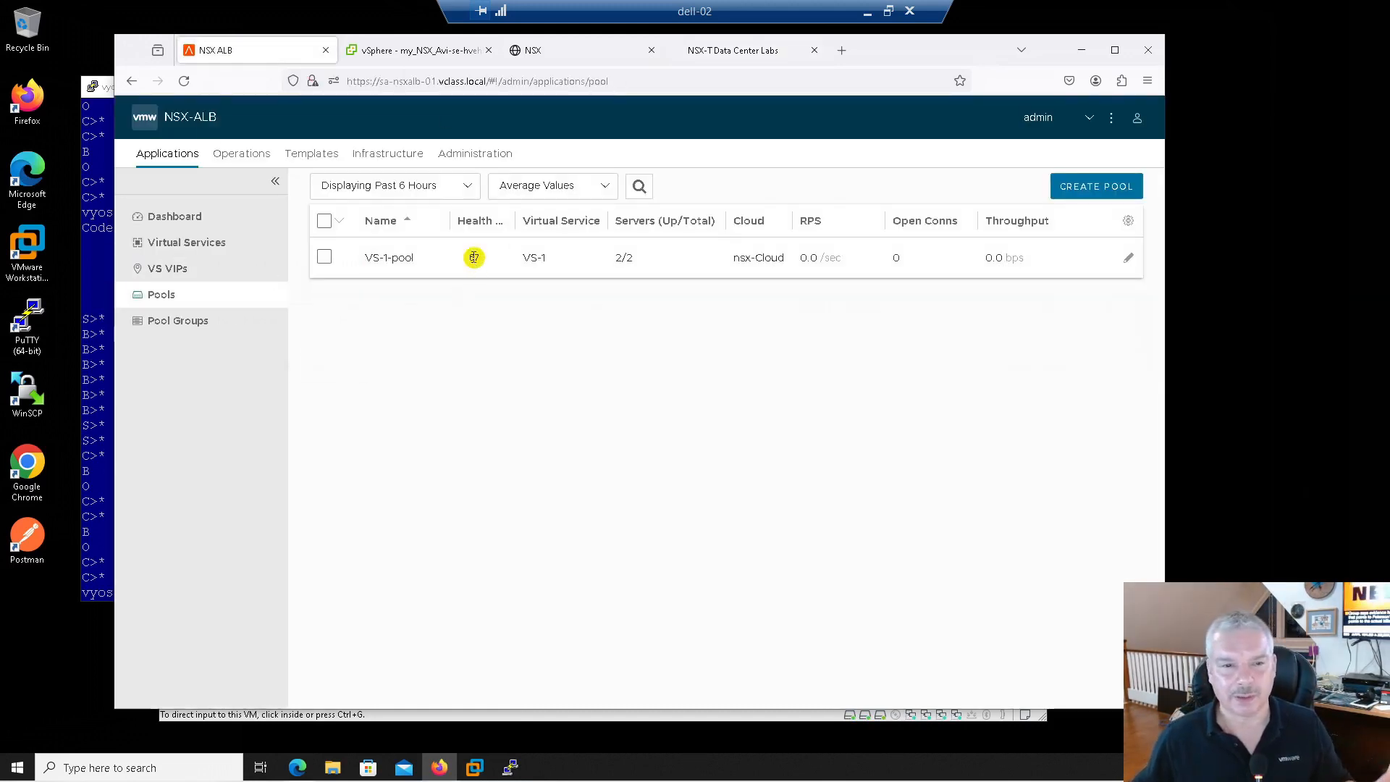
# Switch VS-1-pool's load balance algorithm to Round Robin and save the pool
pyautogui.moveTo(474, 259)
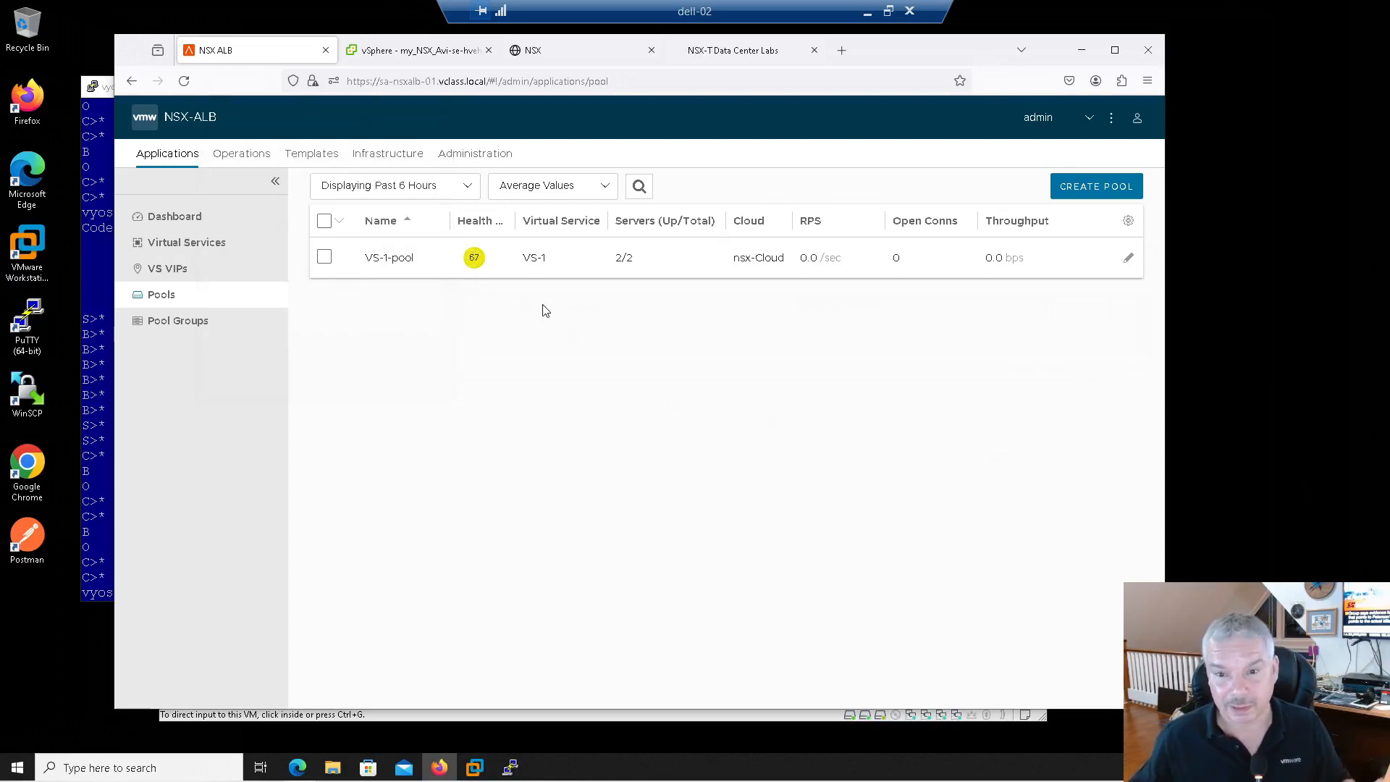
pyautogui.click(1129, 261)
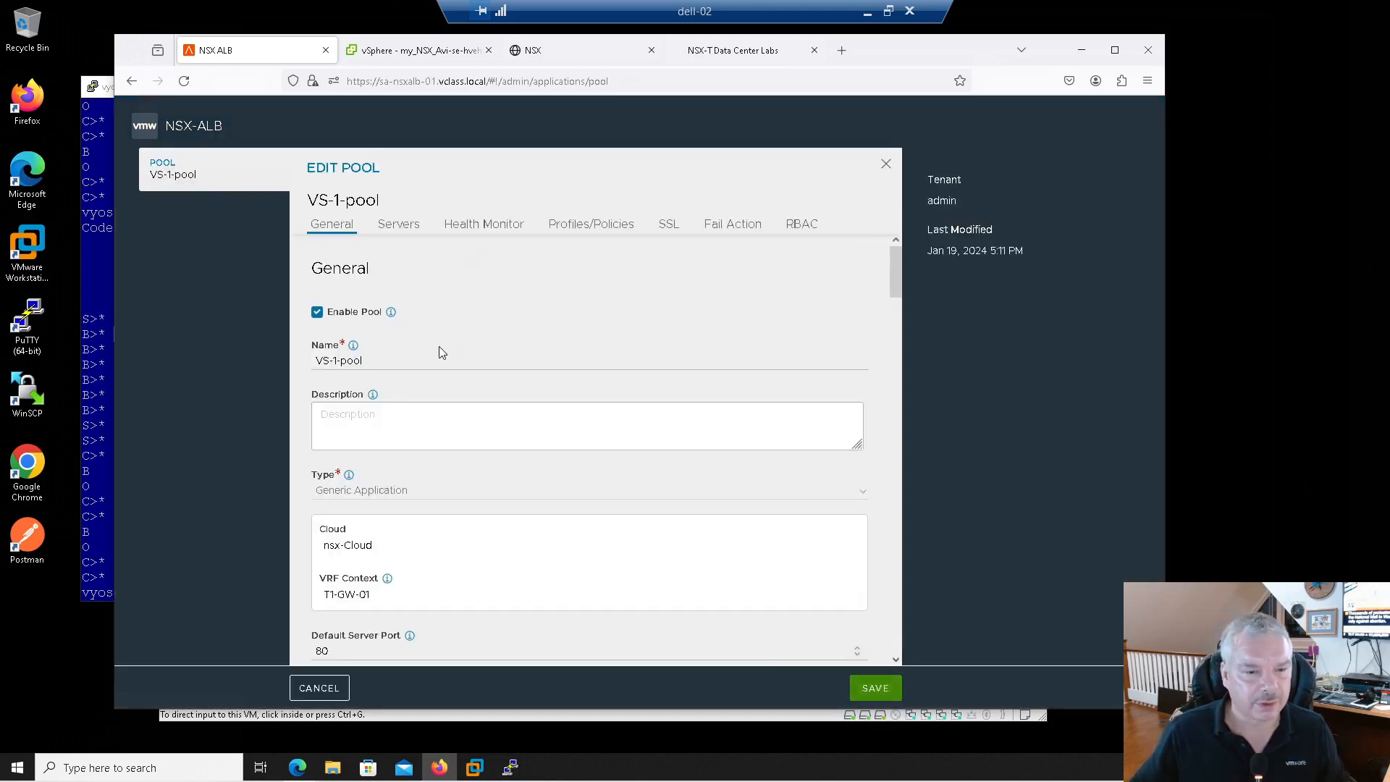
pyautogui.scroll(-3, 442, 355)
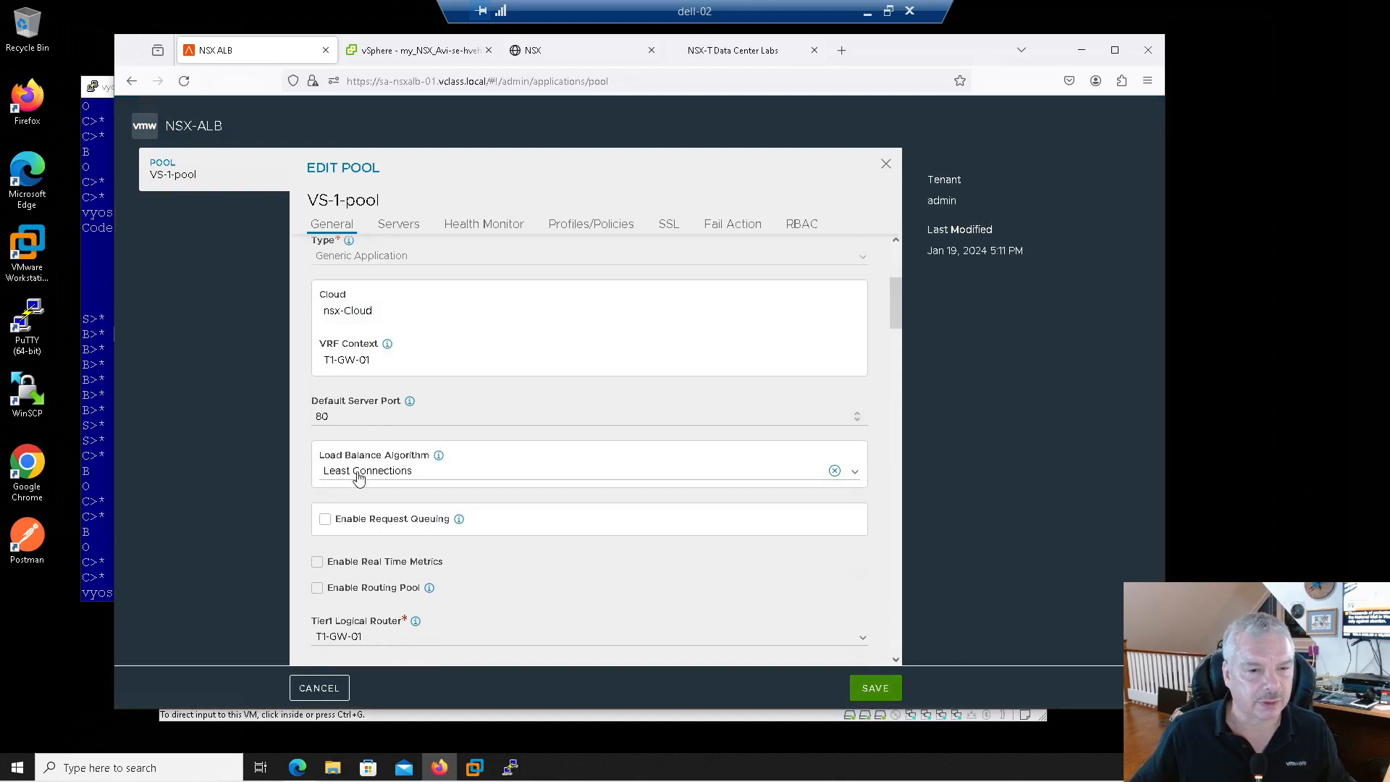
pyautogui.click(492, 479)
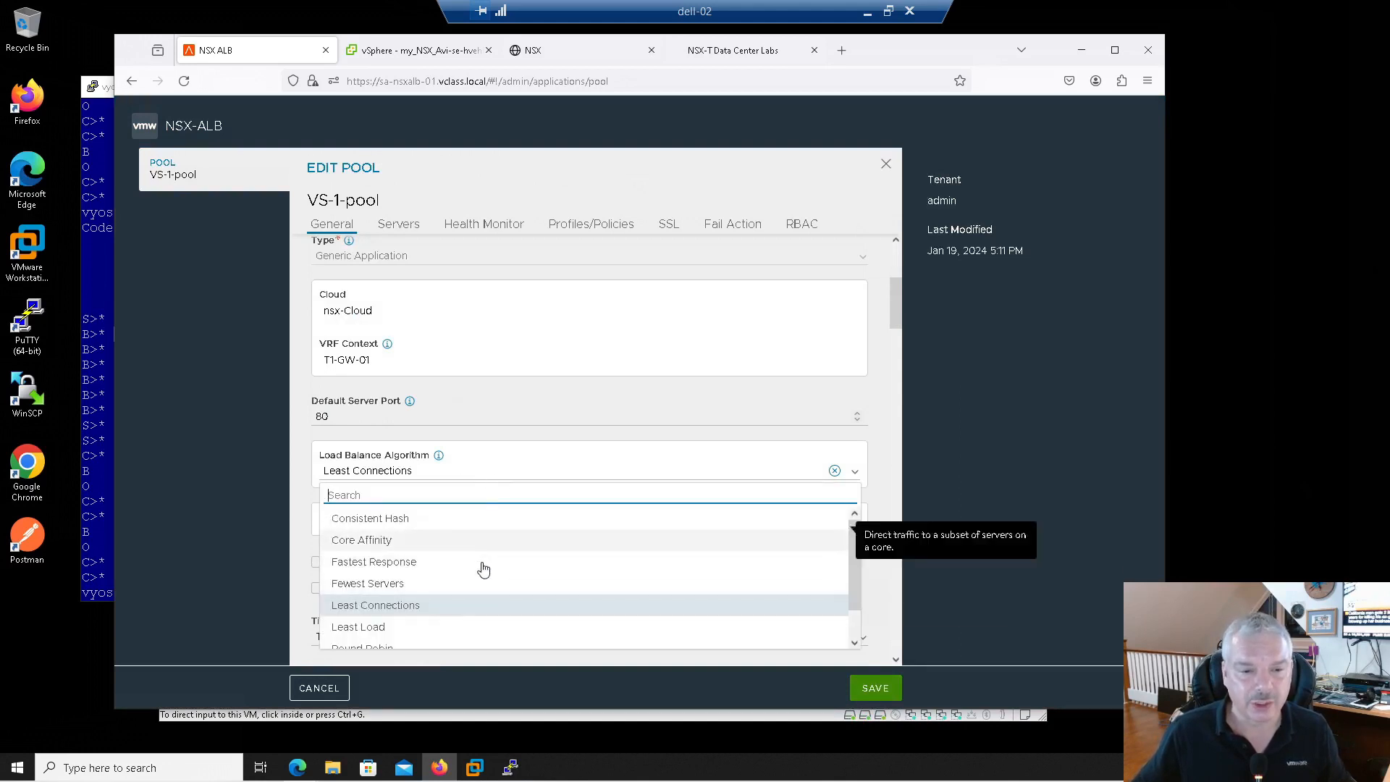
pyautogui.scroll(-1, 478, 569)
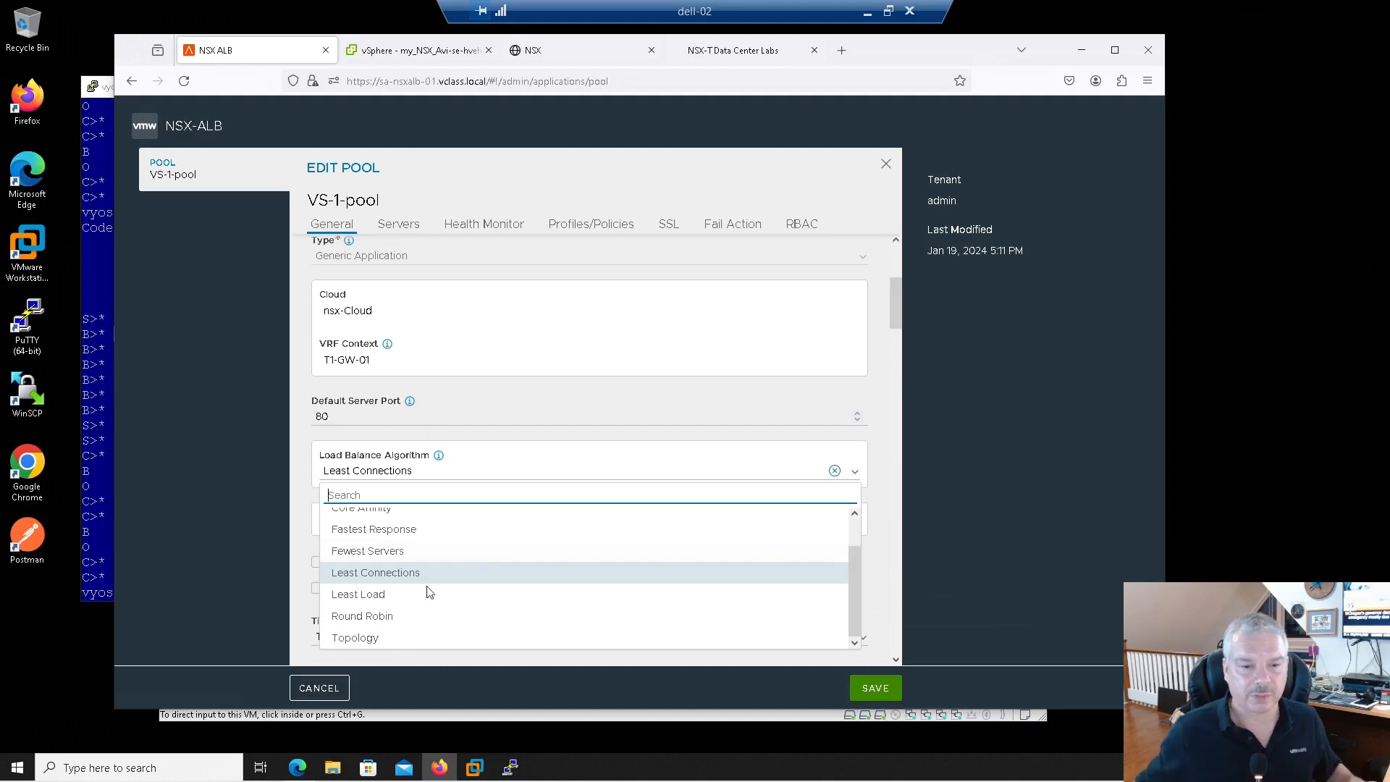
pyautogui.click(404, 616)
pyautogui.click(873, 692)
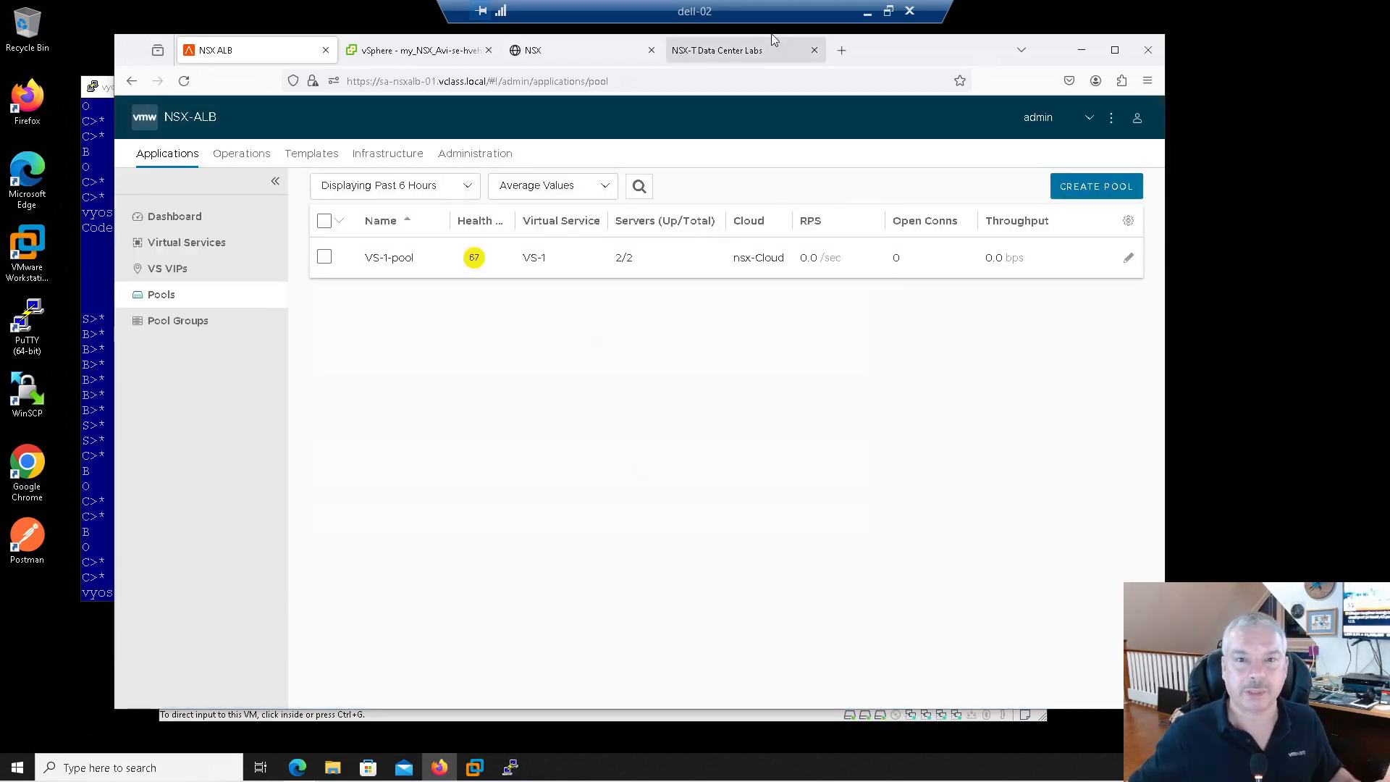
# Reload the 10.10.10.10 page several times until it fails, then close the error tab
pyautogui.click(729, 61)
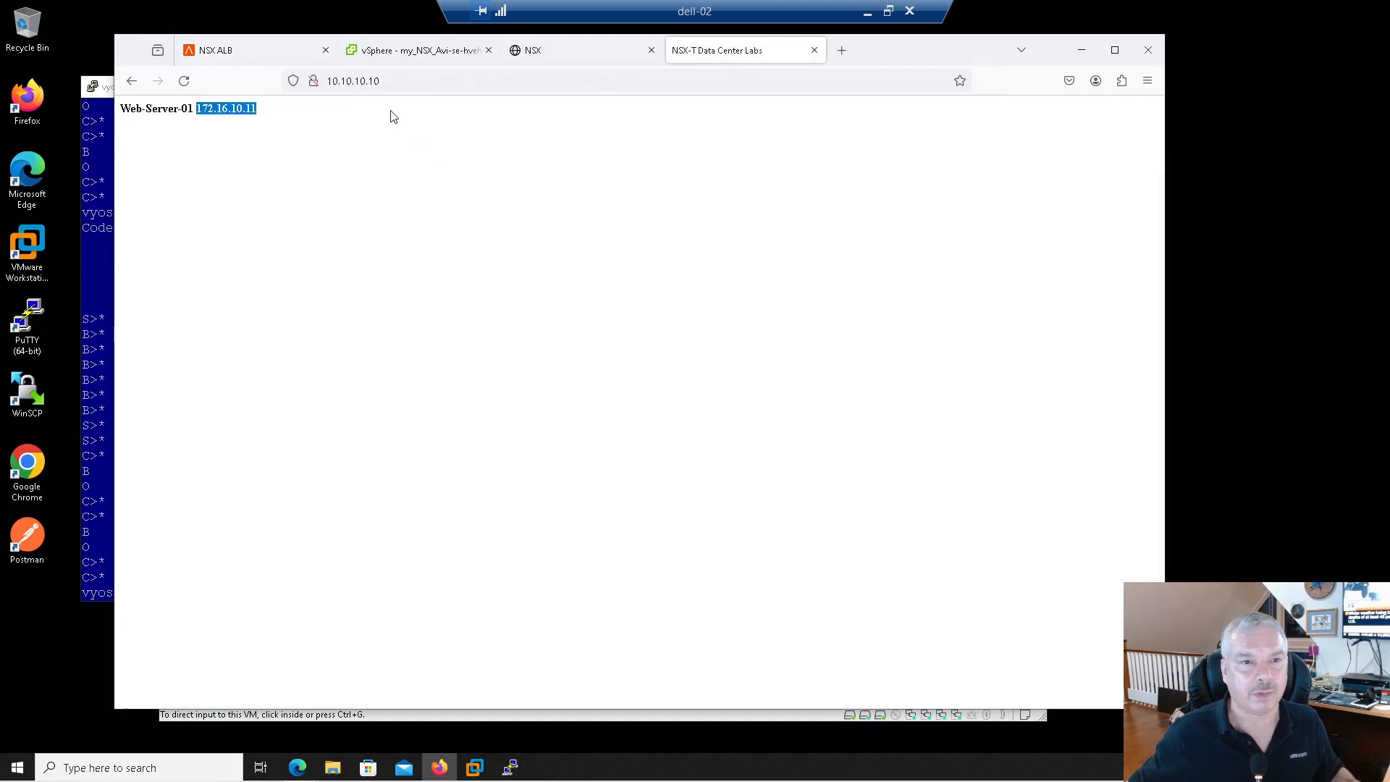
pyautogui.click(398, 81)
pyautogui.click(398, 82)
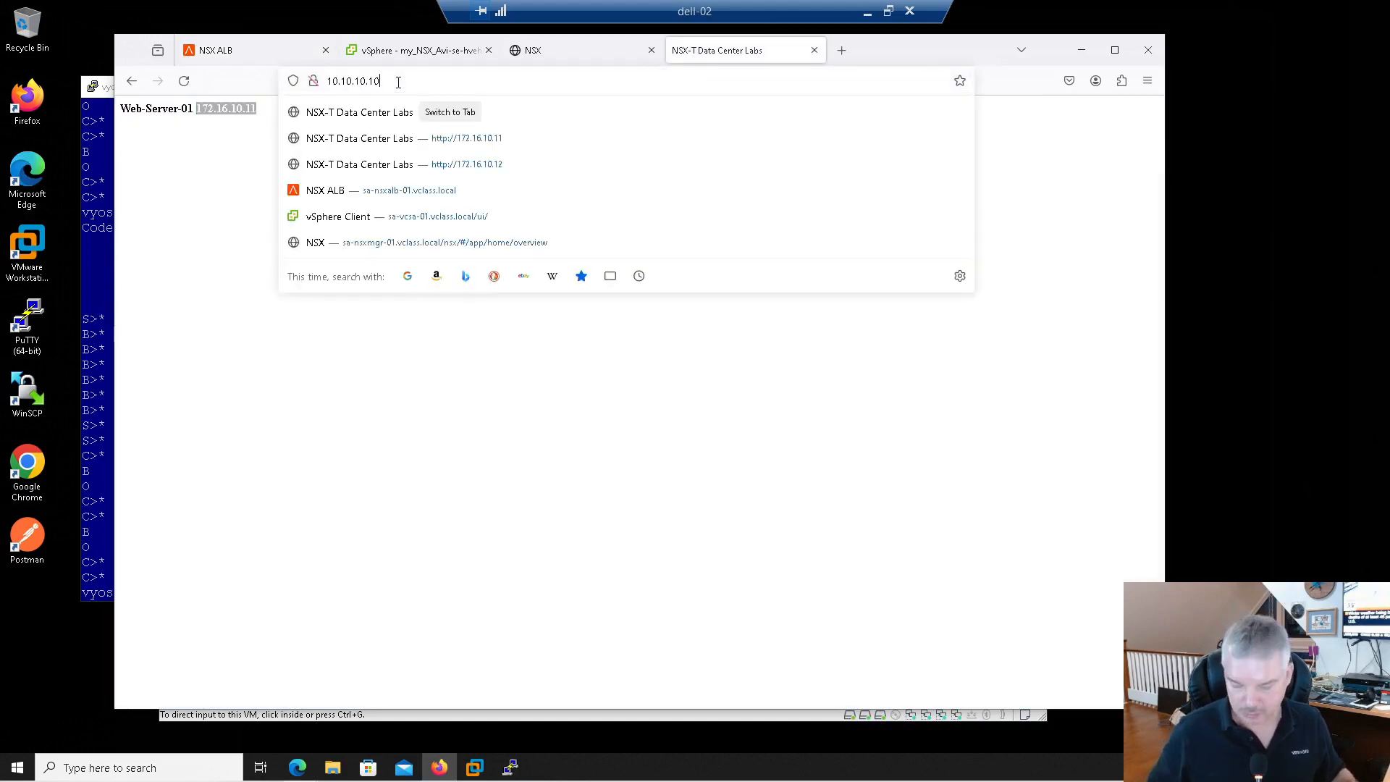
pyautogui.press('Return')
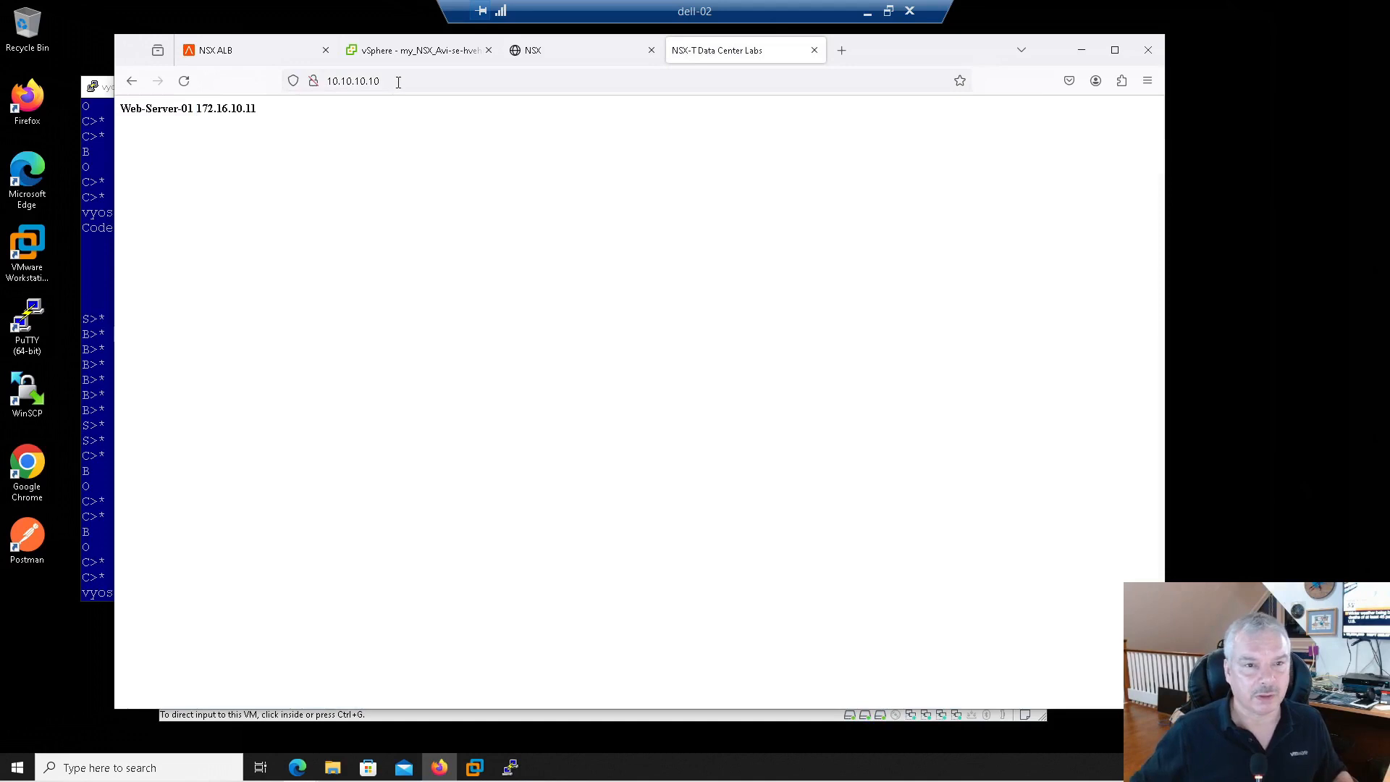
pyautogui.click(399, 81)
pyautogui.press('Return')
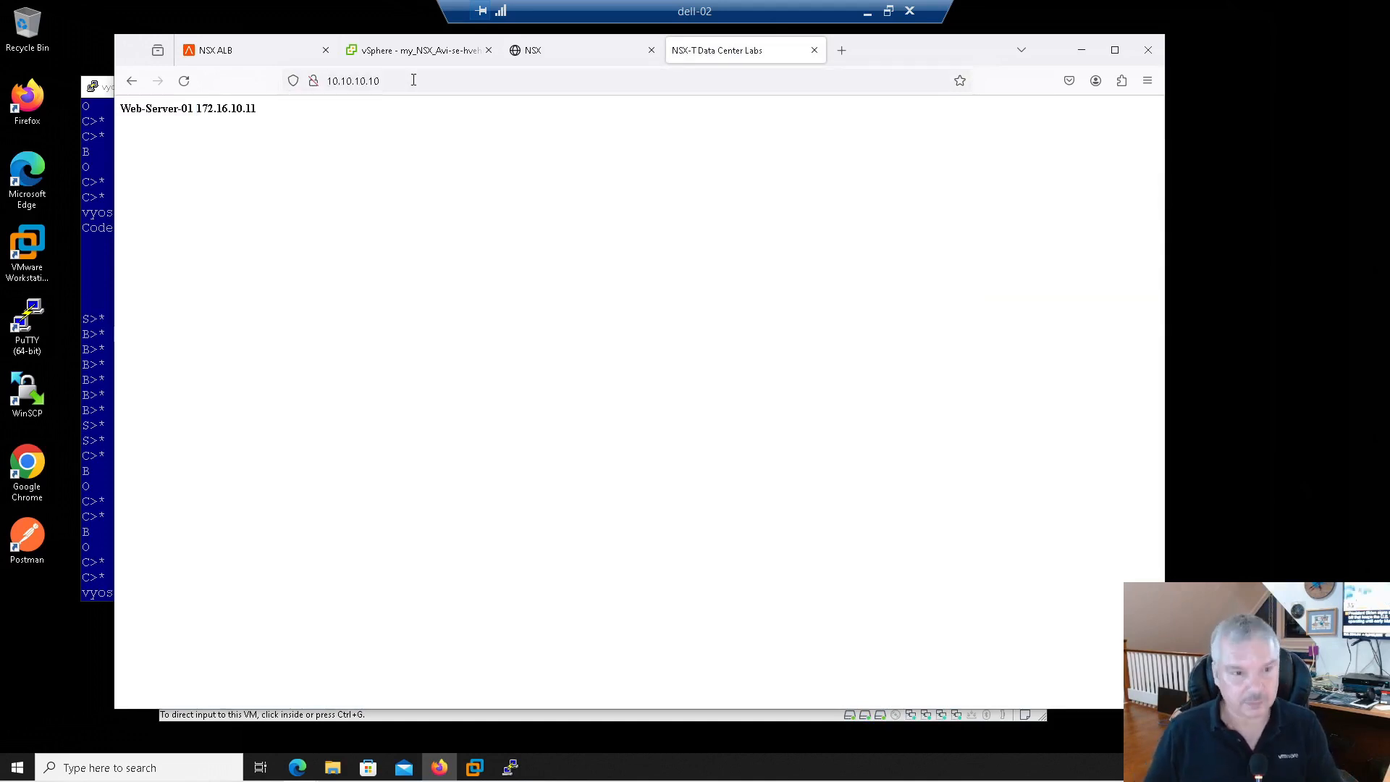
pyautogui.press('F5')
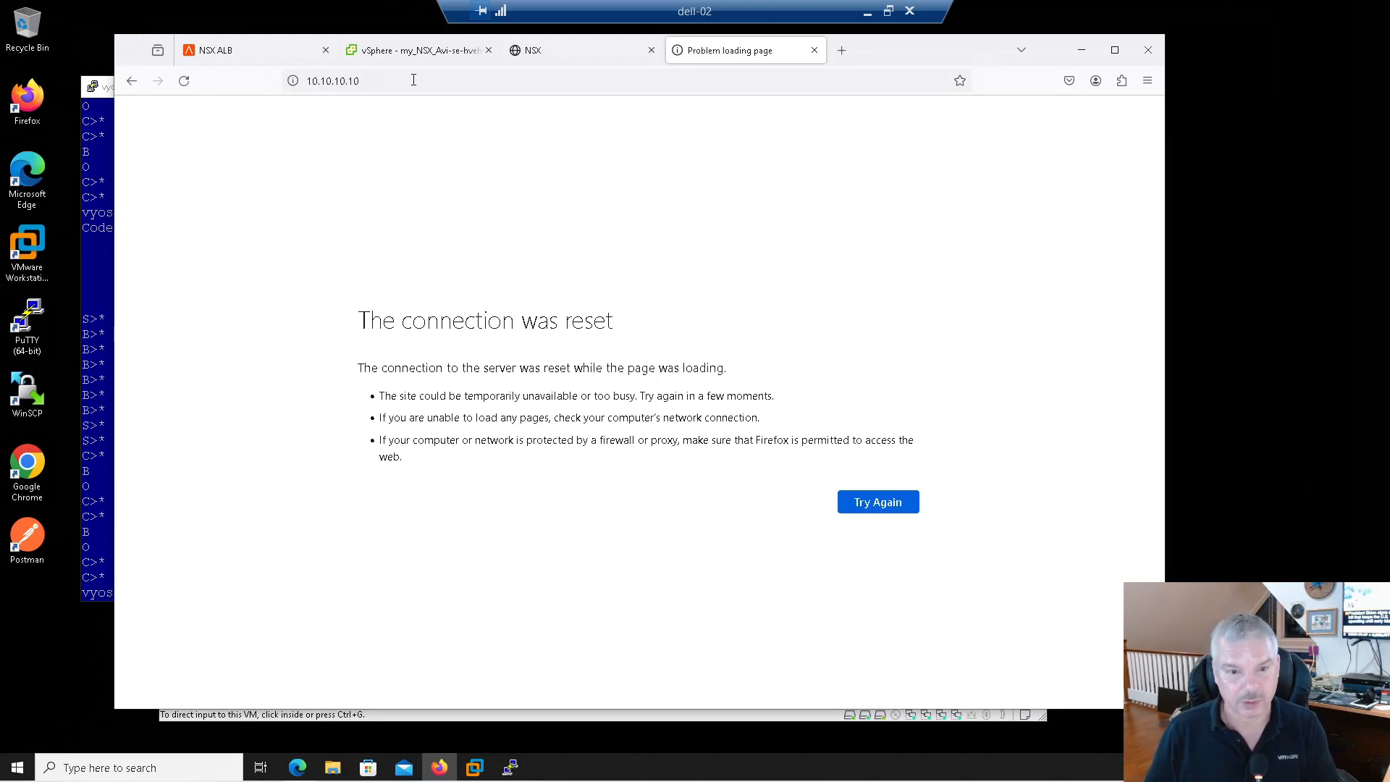
pyautogui.click(413, 80)
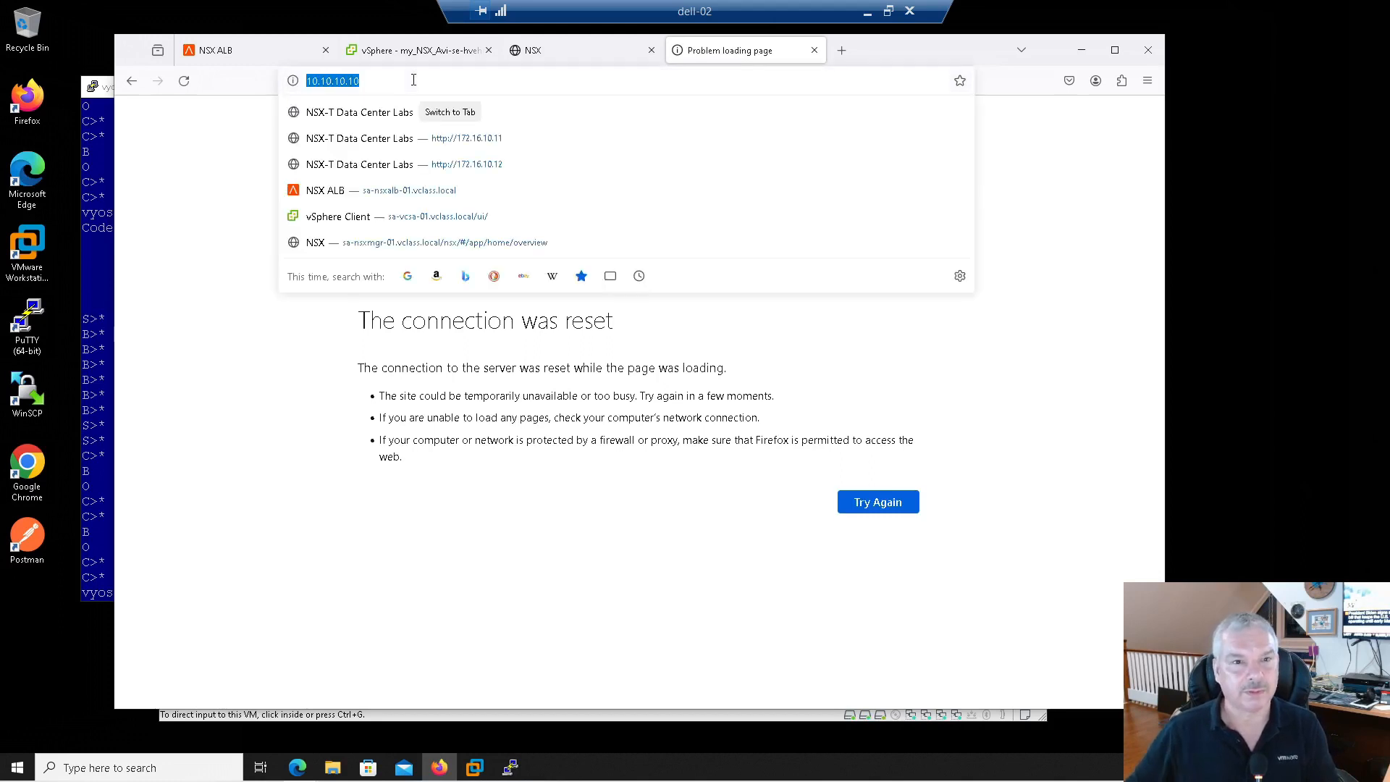
pyautogui.press('Return')
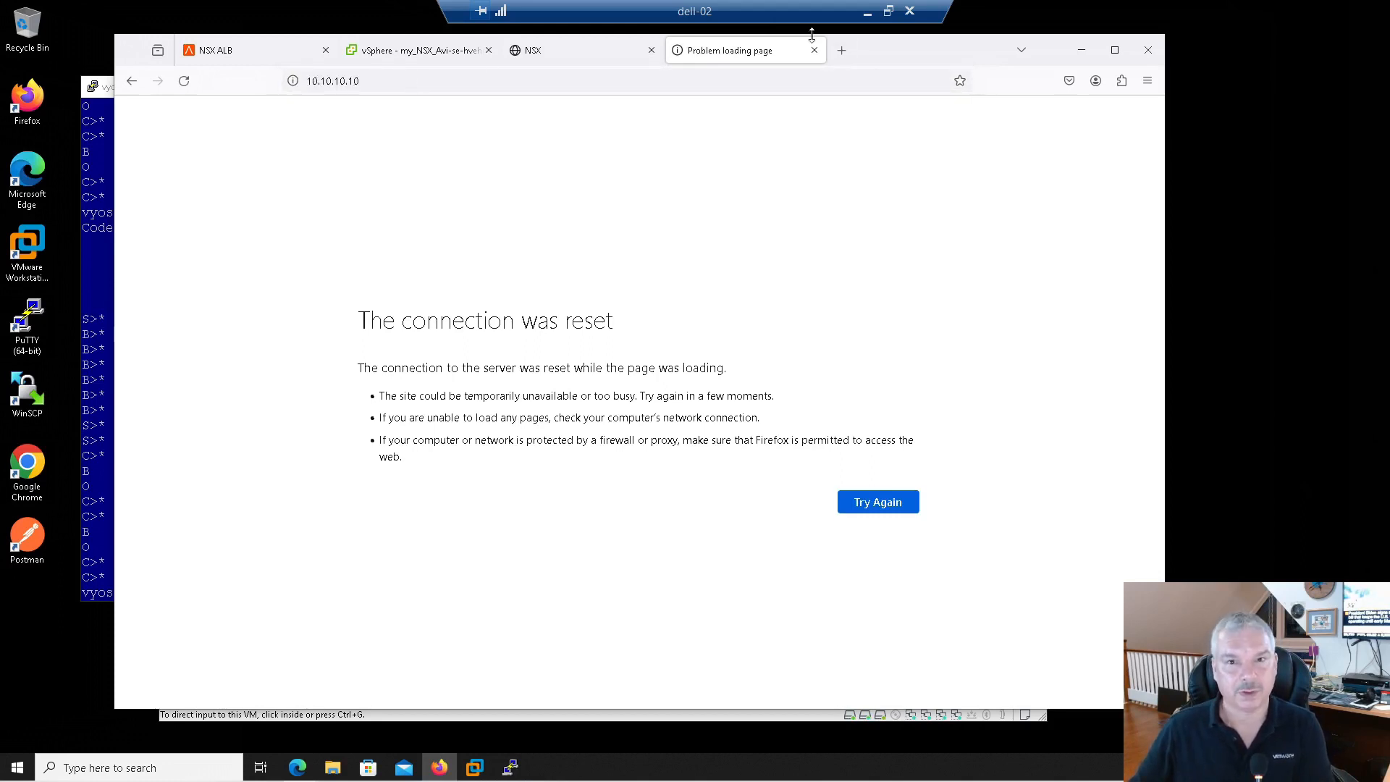
pyautogui.click(816, 51)
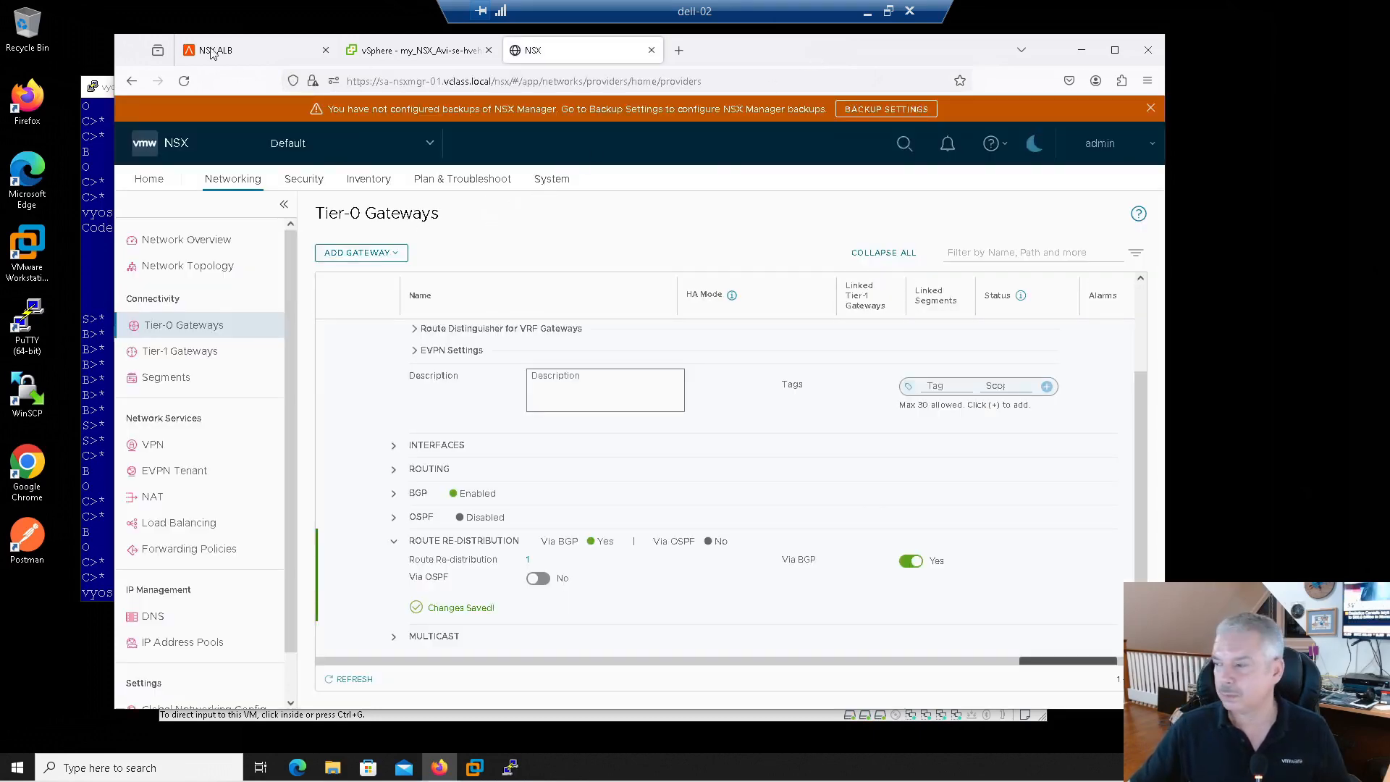
# Open 10.10.10.10 in a new Firefox tab to get Web-Server-01 172.16.10.11, and launch Google Chrome
pyautogui.click(679, 51)
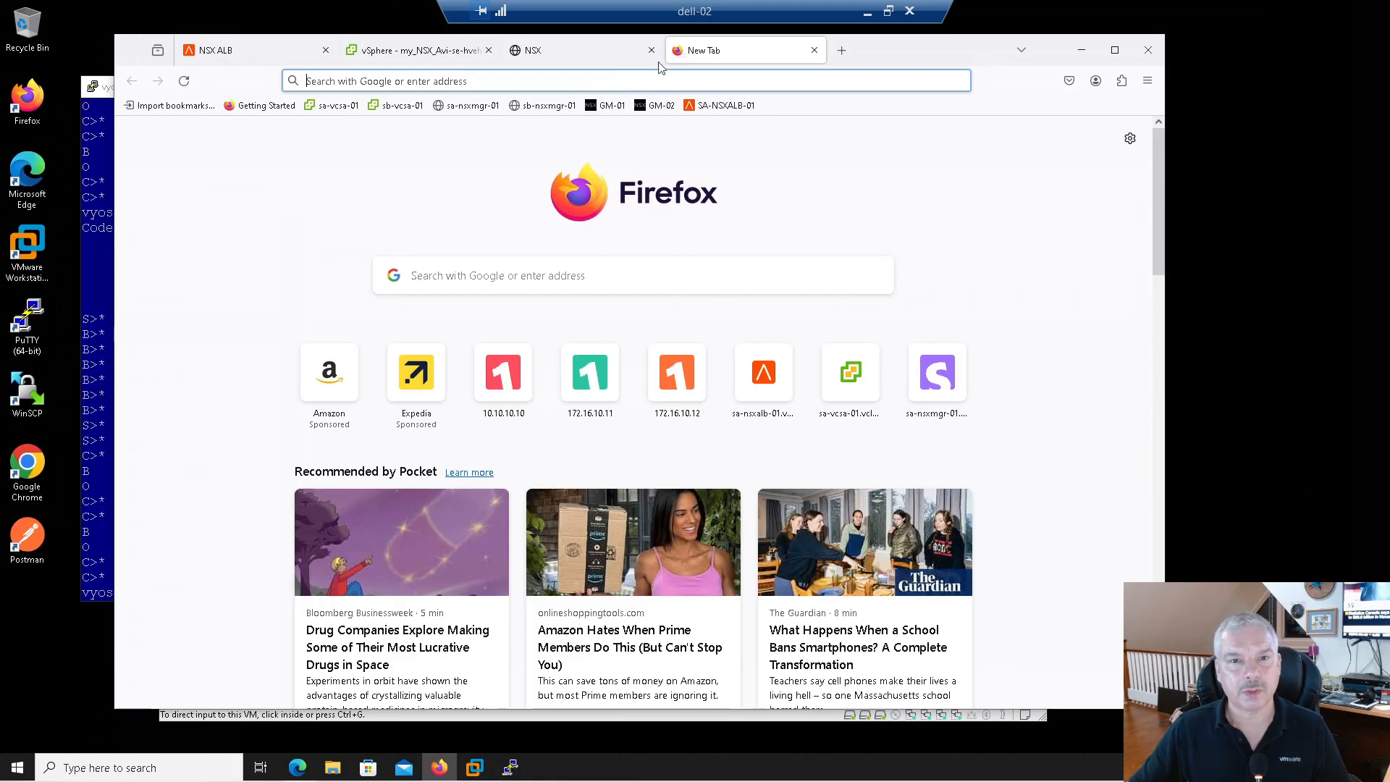
pyautogui.click(605, 82)
pyautogui.write('10.10.10.10/')
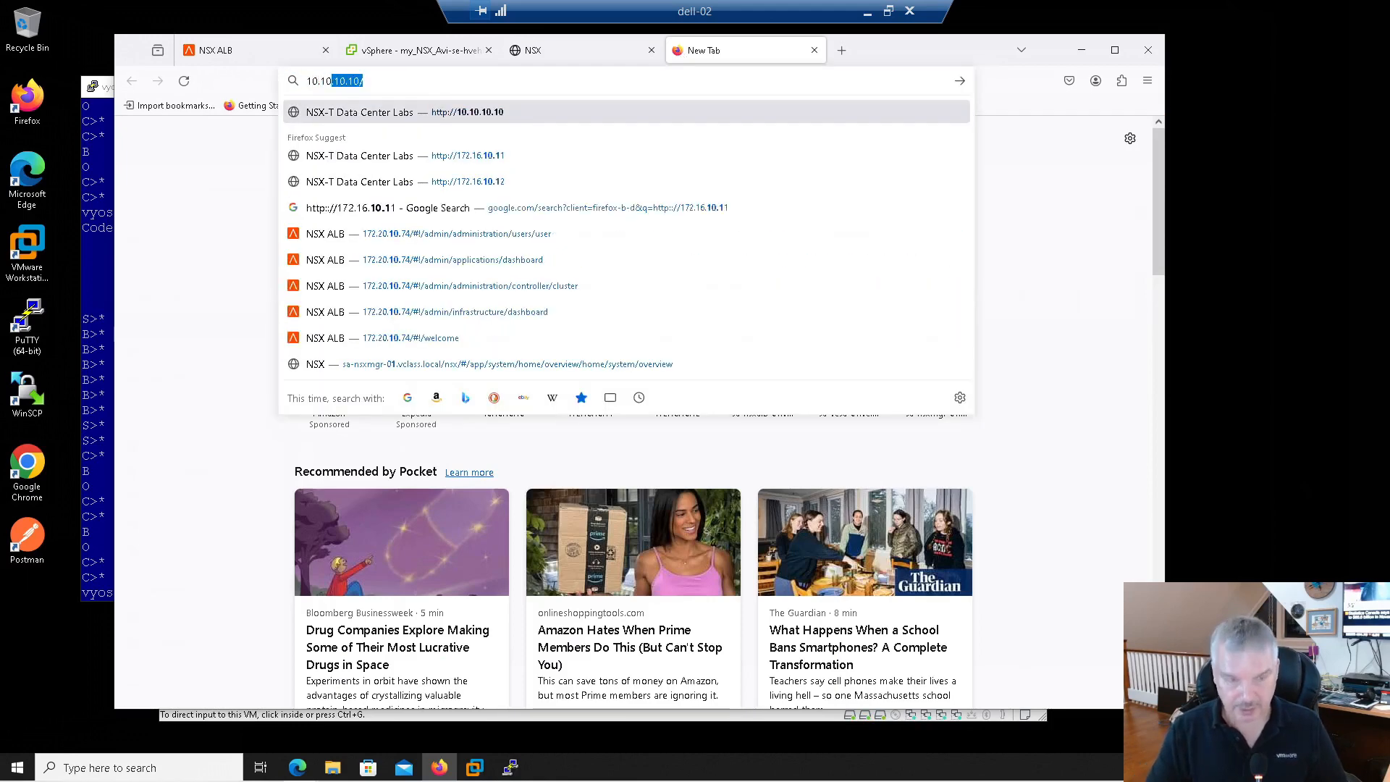
pyautogui.press('Return')
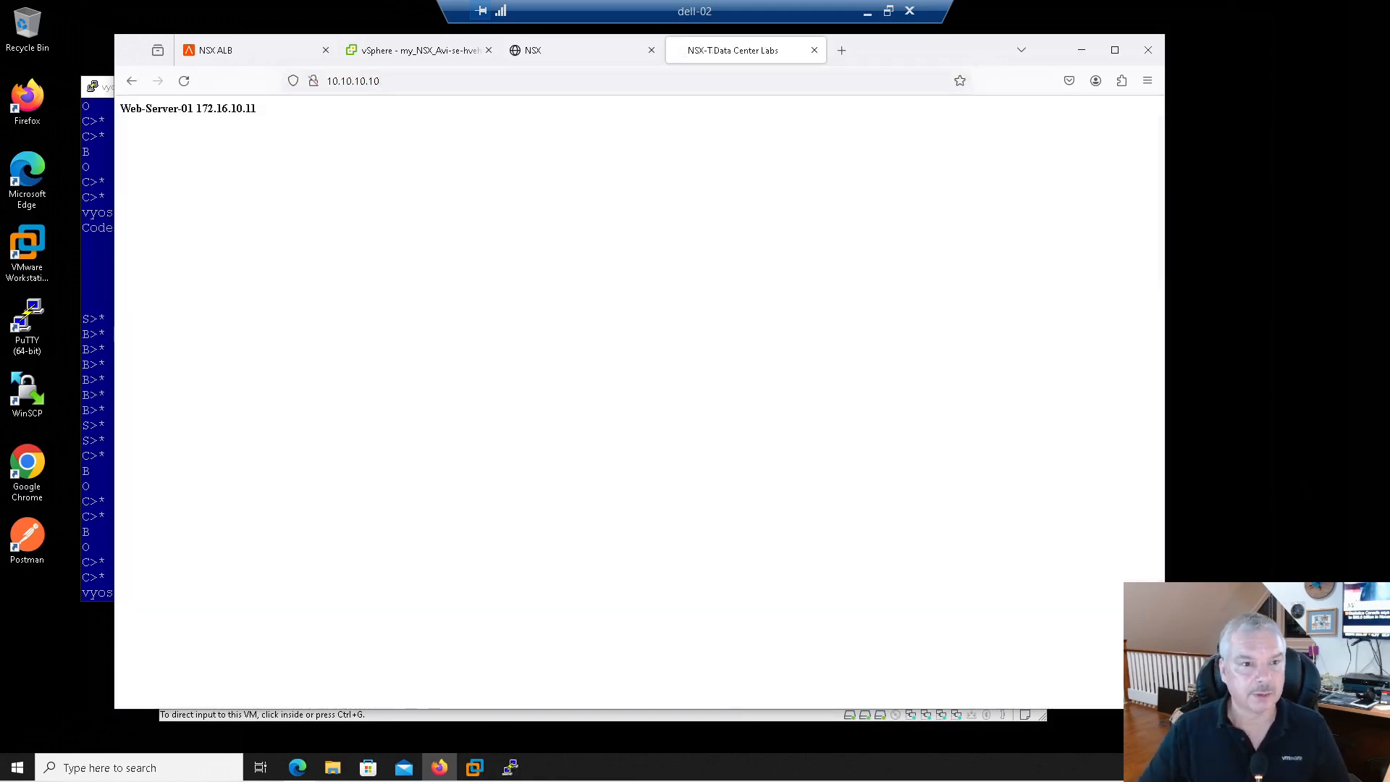
pyautogui.click(464, 83)
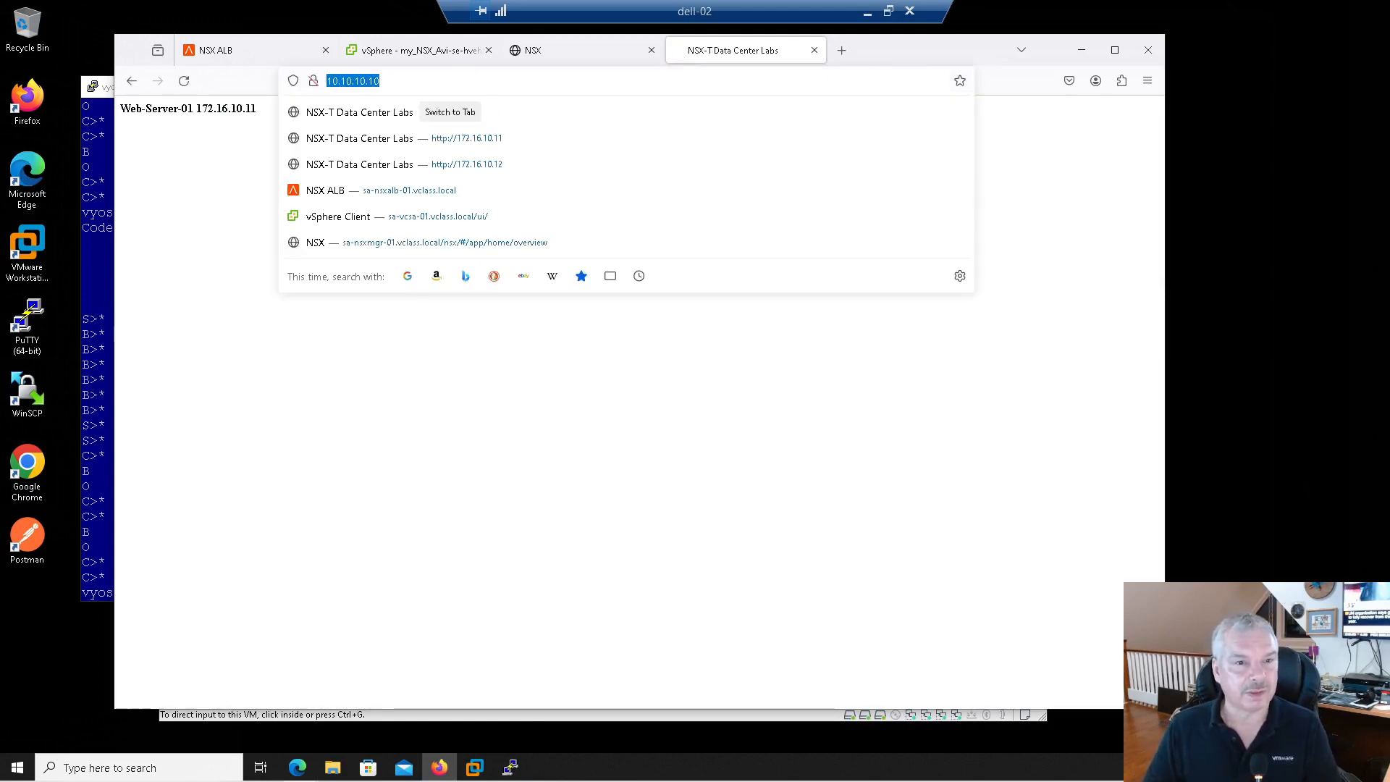
pyautogui.press('Return')
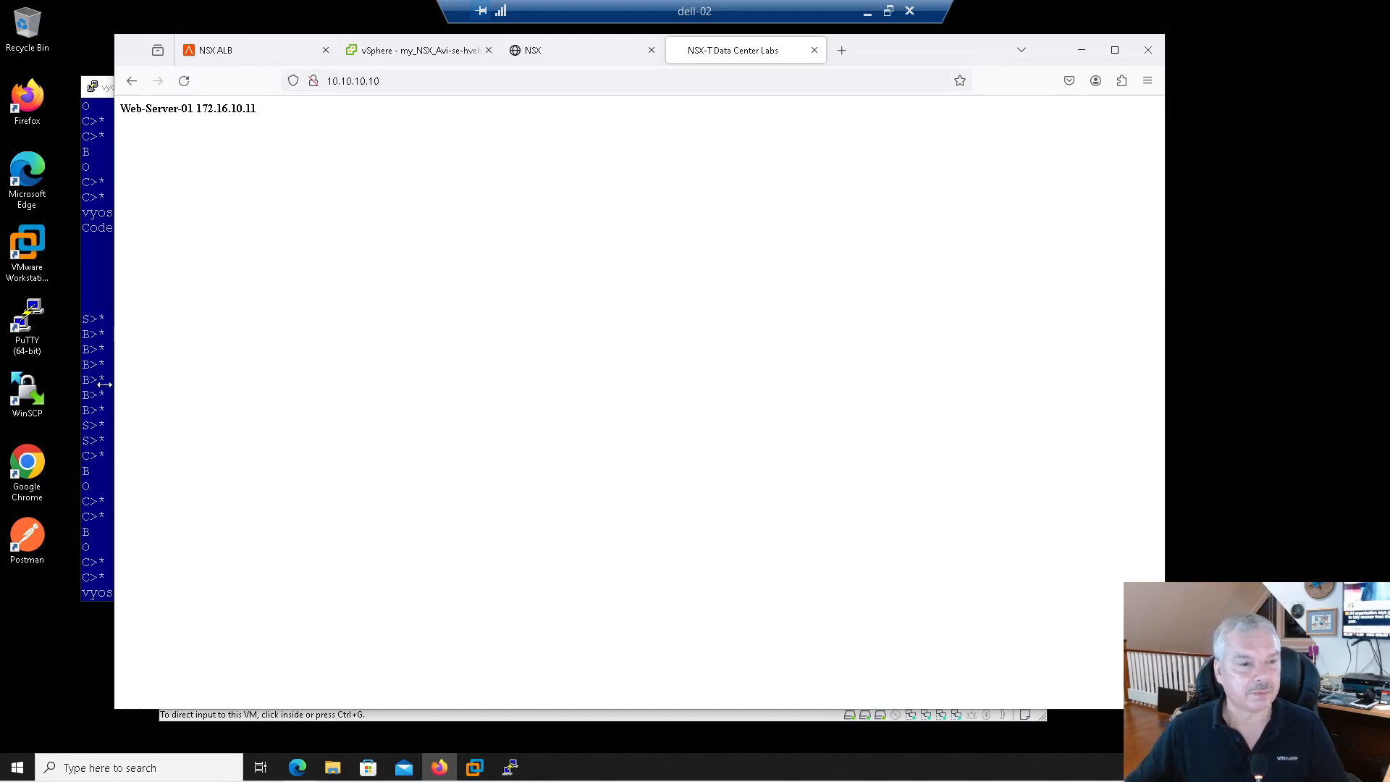
pyautogui.doubleClick(36, 467)
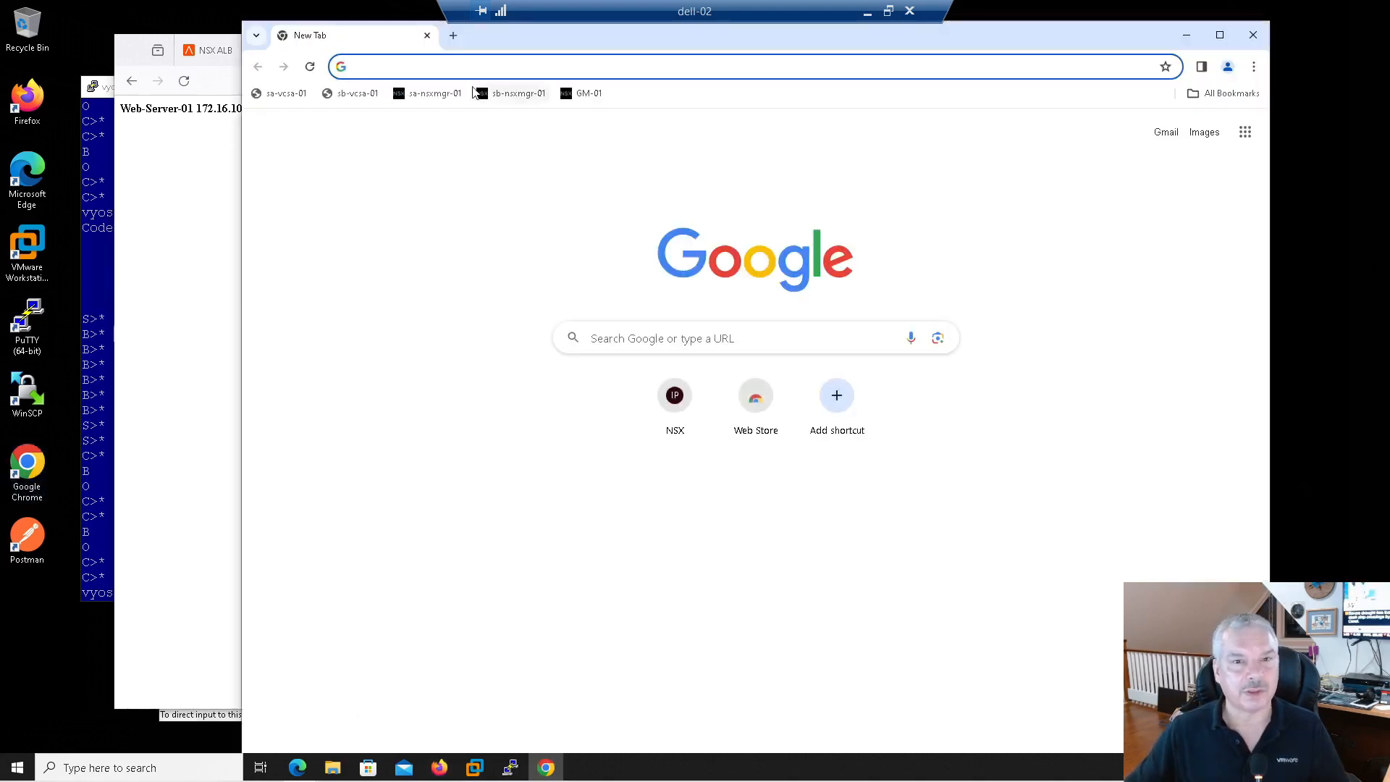
# Enter 10.10.10.10 in Chrome's address bar to reach Web-Server-02 (172.16.10.12)
pyautogui.click(482, 73)
pyautogui.write('10.0')
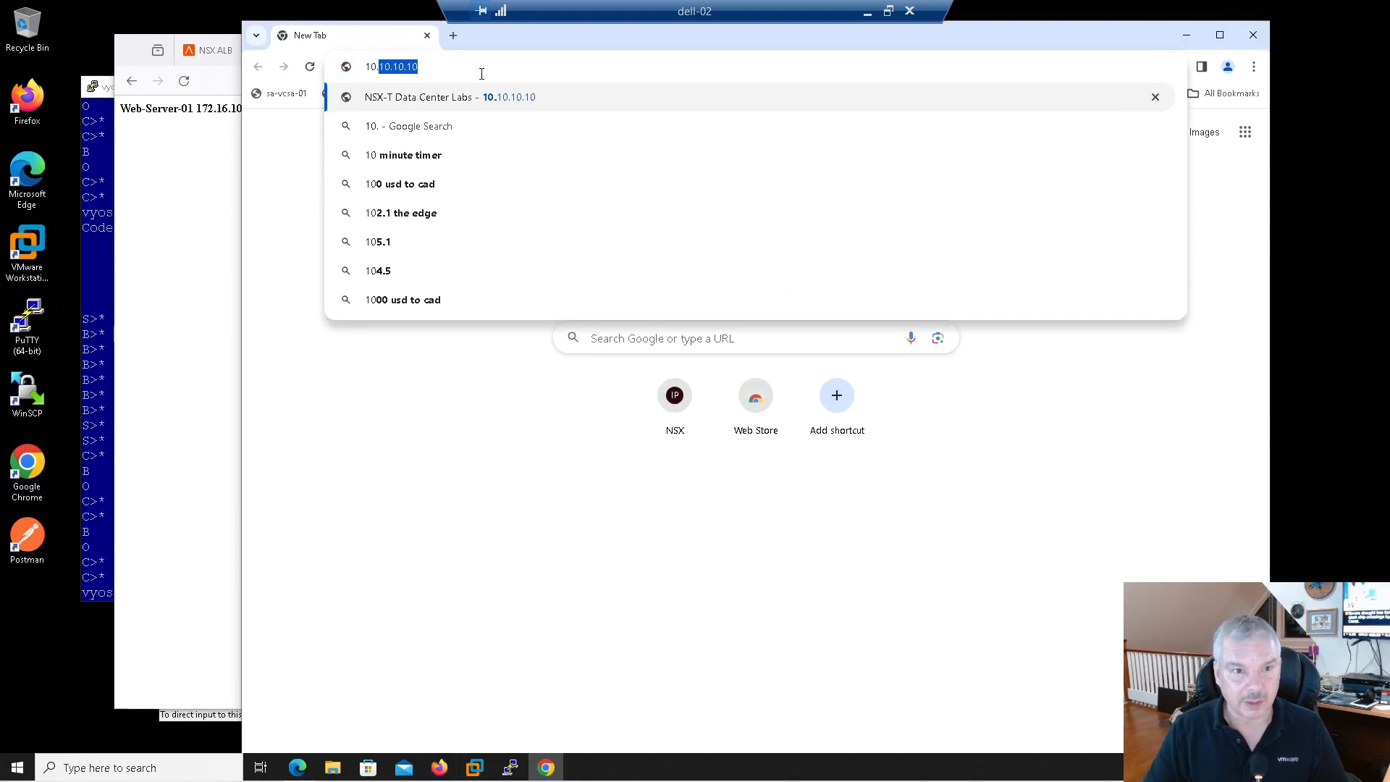
pyautogui.press('BackSpace')
pyautogui.press('BackSpace')
pyautogui.write('10.10.10')
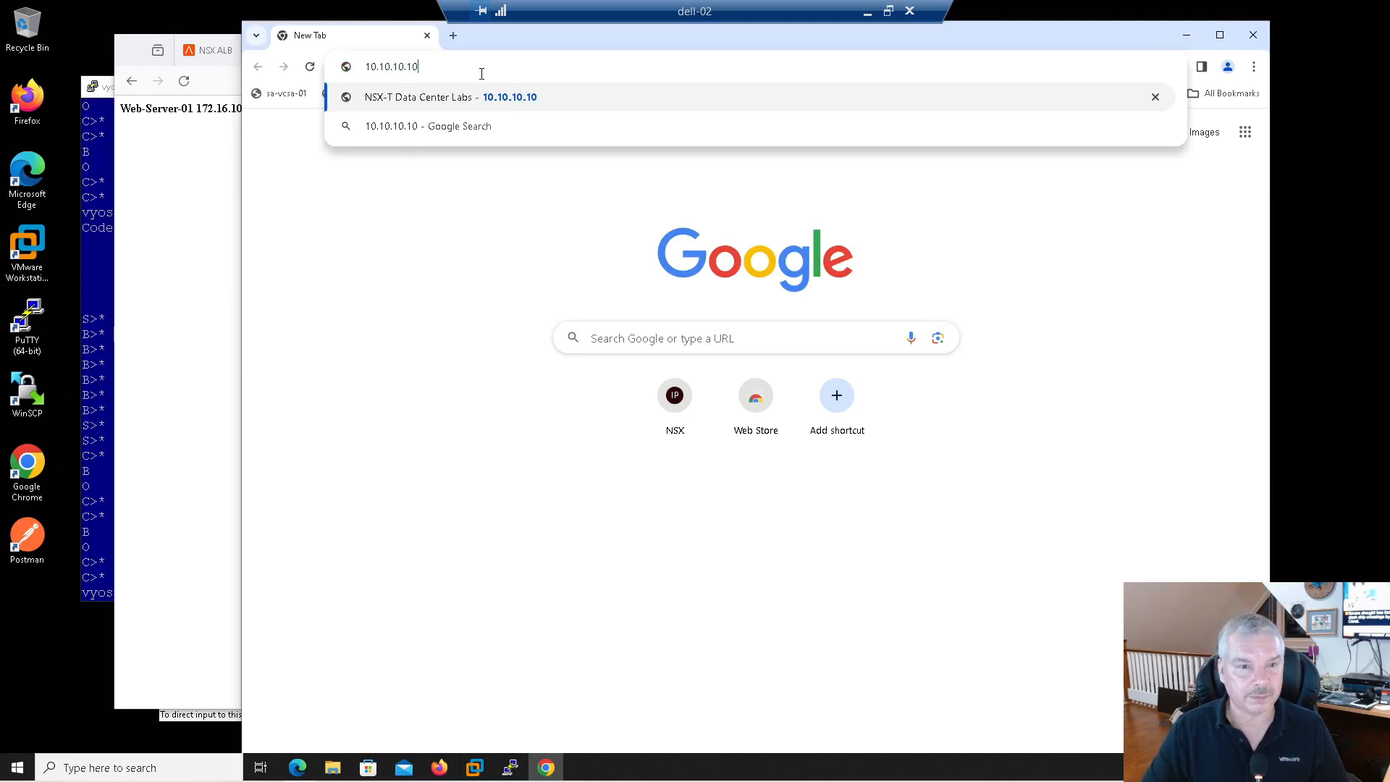
pyautogui.press('Return')
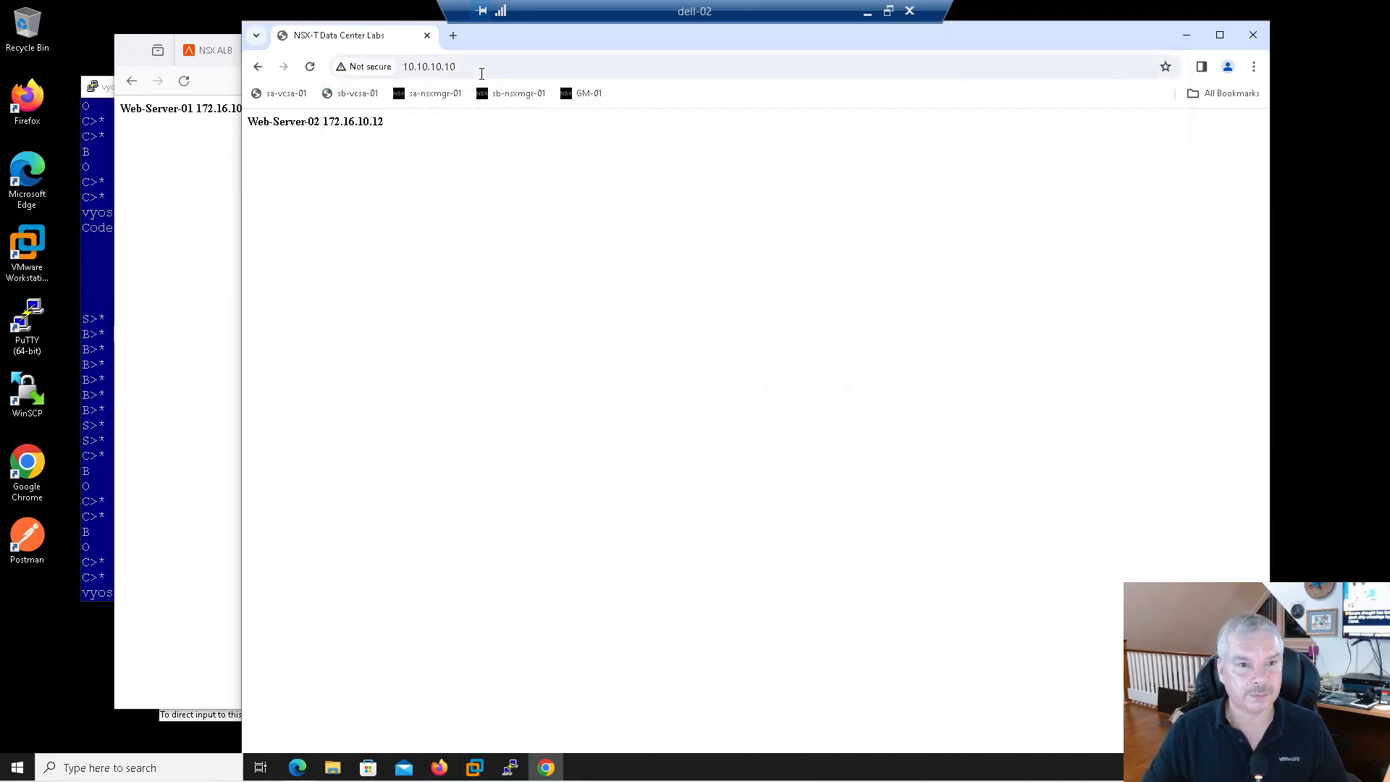